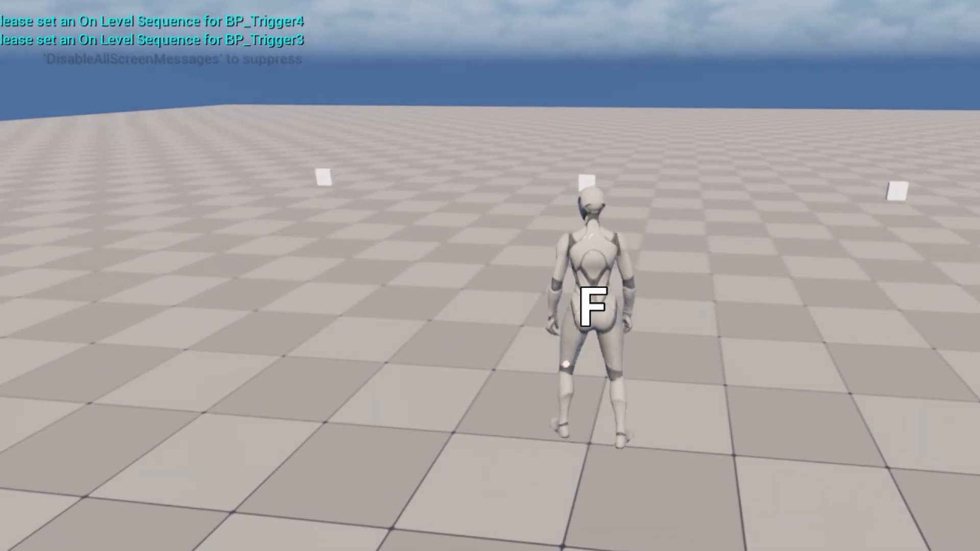
Walk around the running demo levels and activate the triggers to view how the interactable objects react
key(d)
key(w)
key(f)
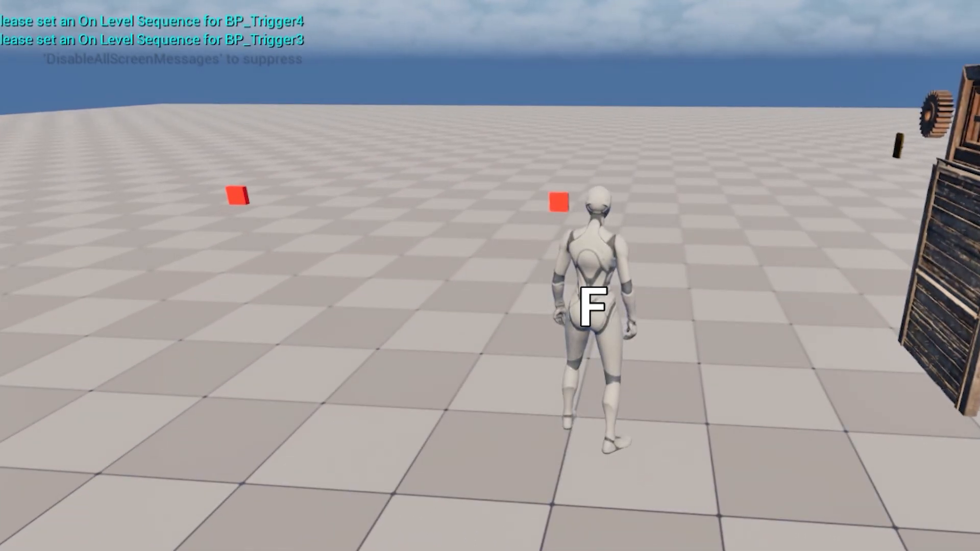
key(f)
key(s)
key(d)
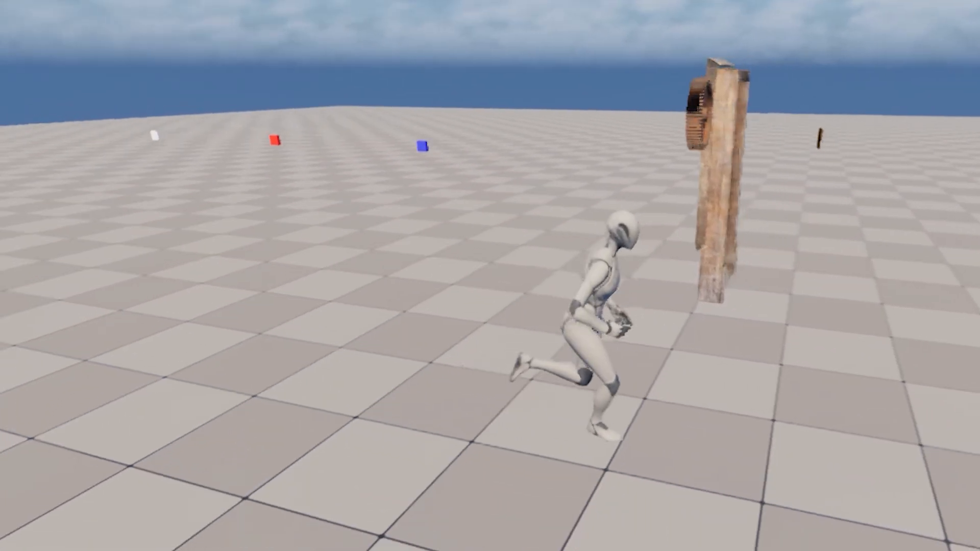
key(w)
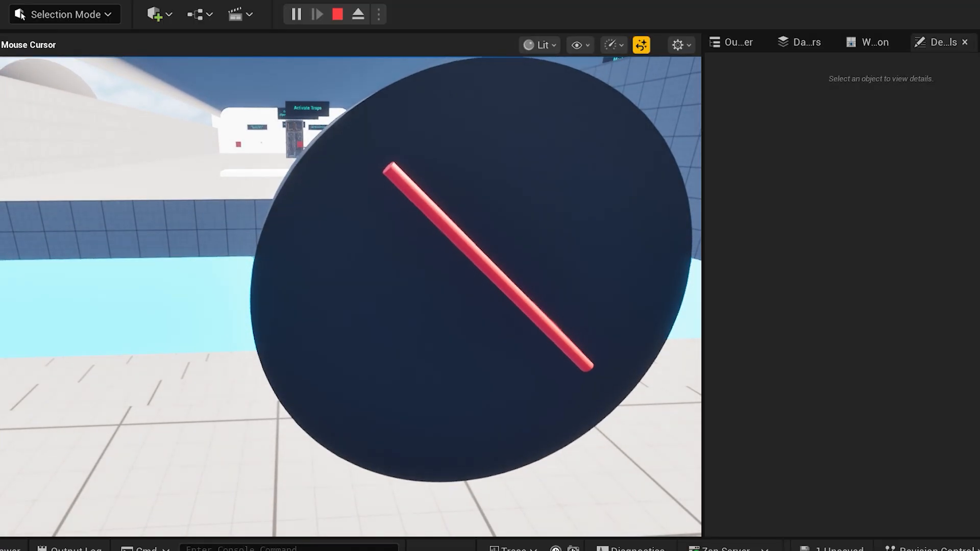
key(s)
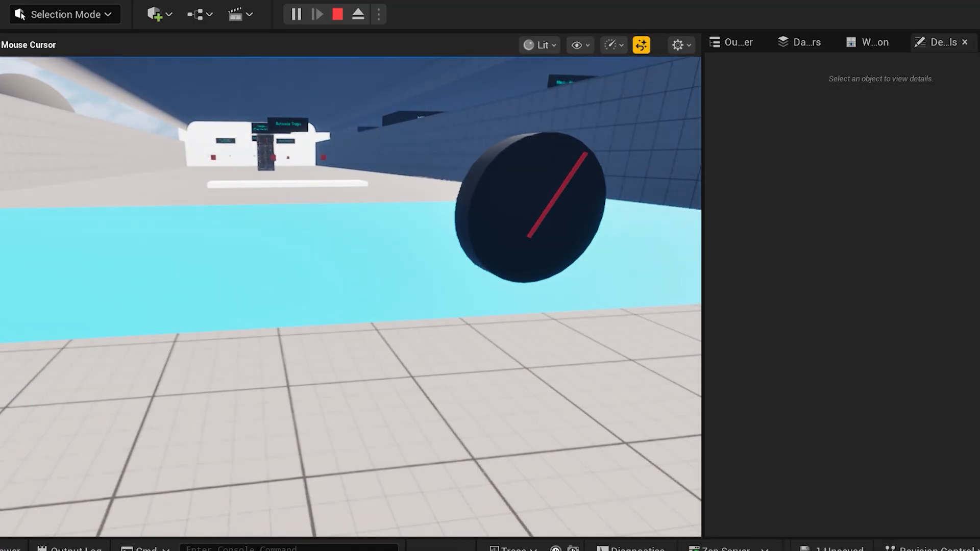
key(a)
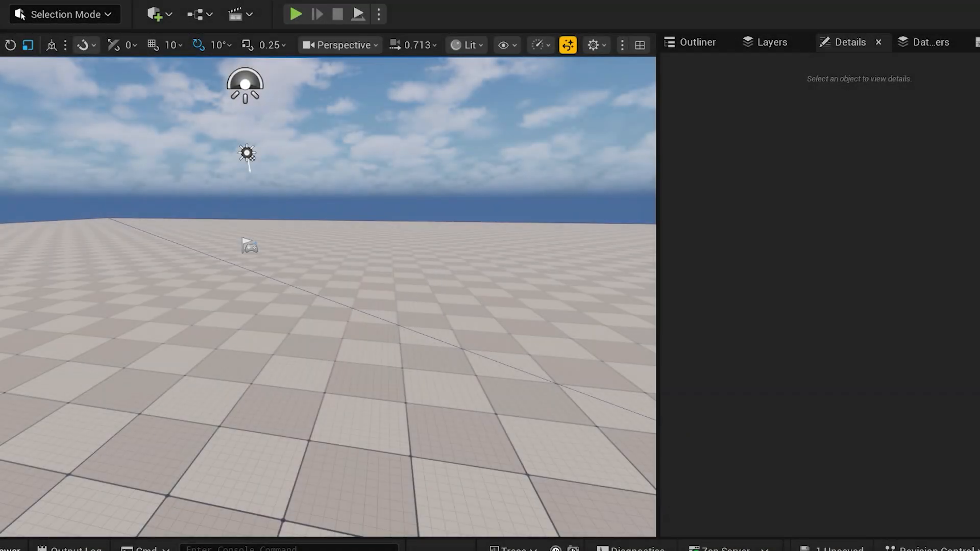
Open the BP_ThirdPersonCharacter blueprint from the project content
click(10, 548)
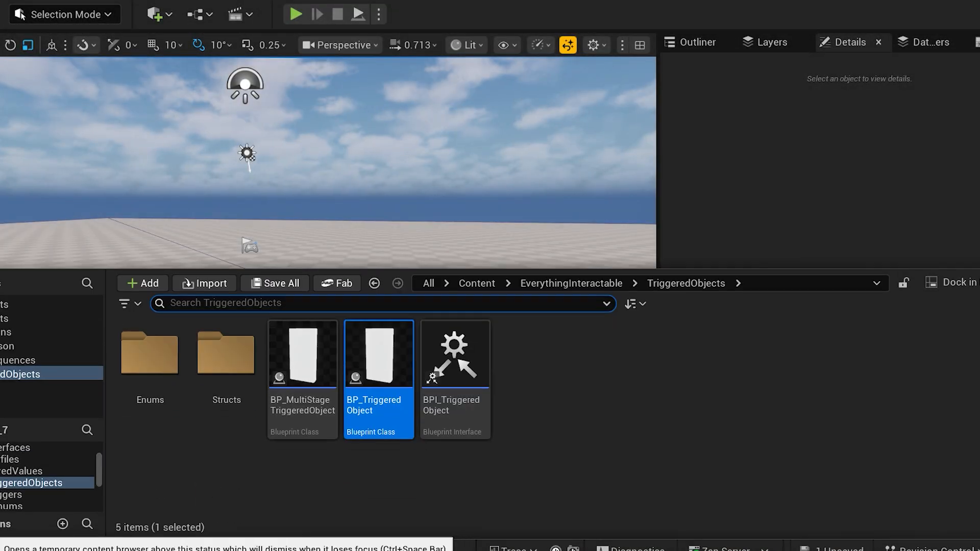
click(28, 304)
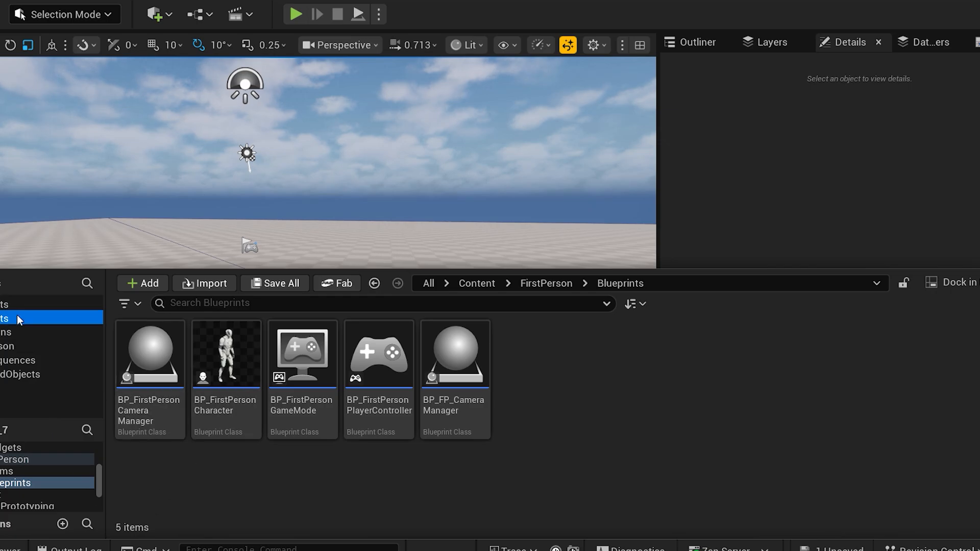
click(17, 315)
double_click(159, 365)
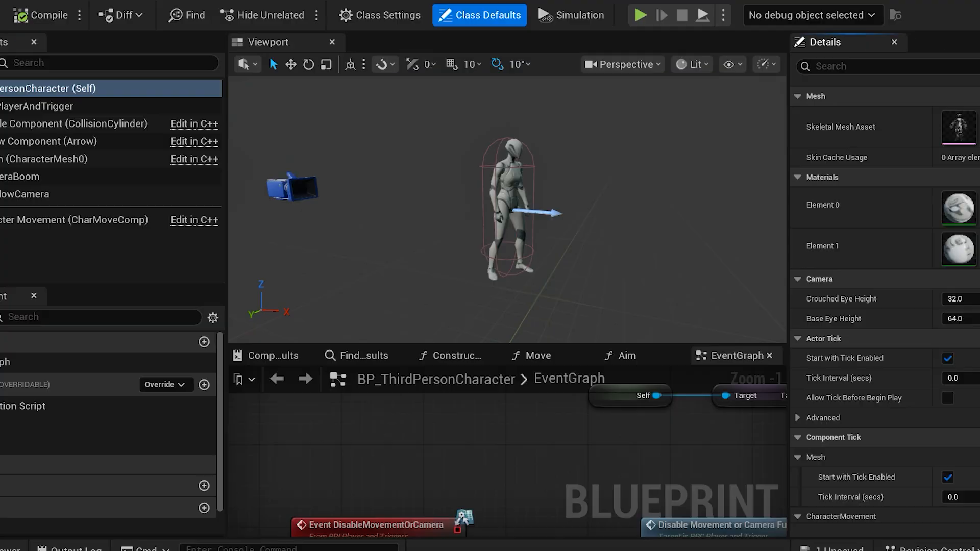
Remove the BPI Player and Triggers interface in the character's class settings without transferring its functions to the blueprint
click(394, 18)
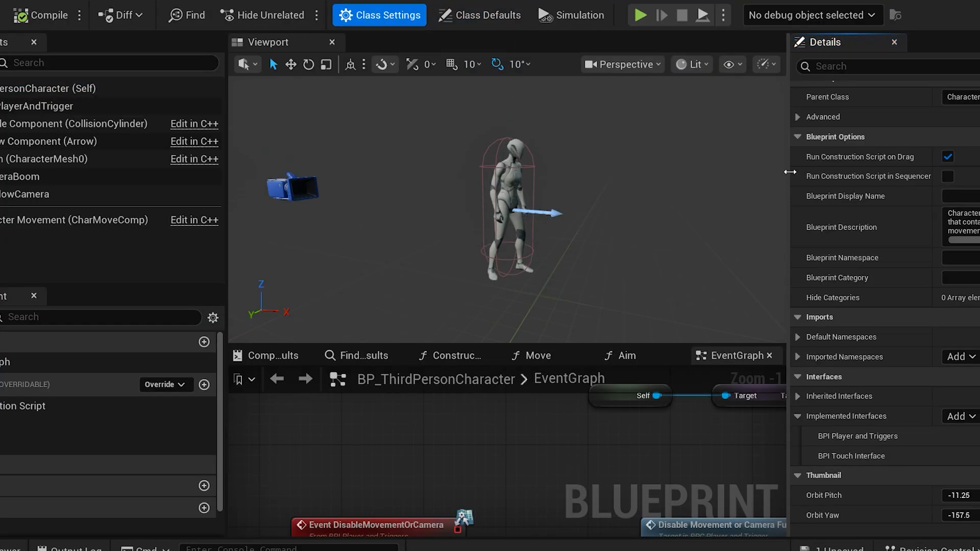
drag(788, 171, 578, 194)
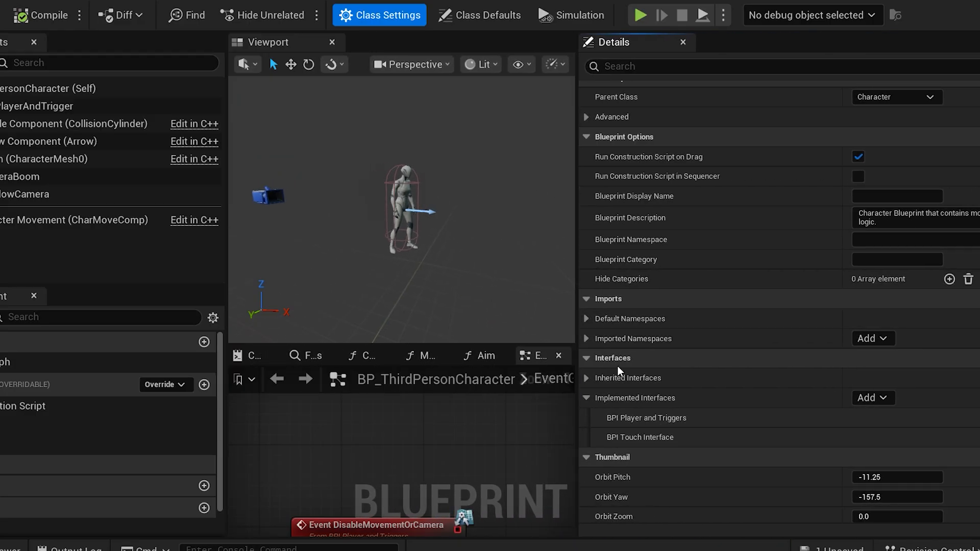
click(595, 299)
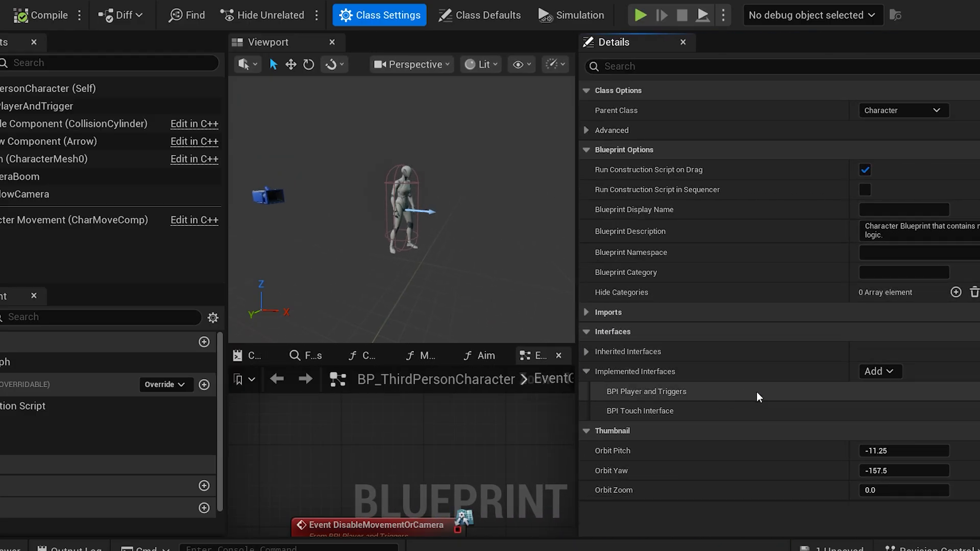
click(979, 392)
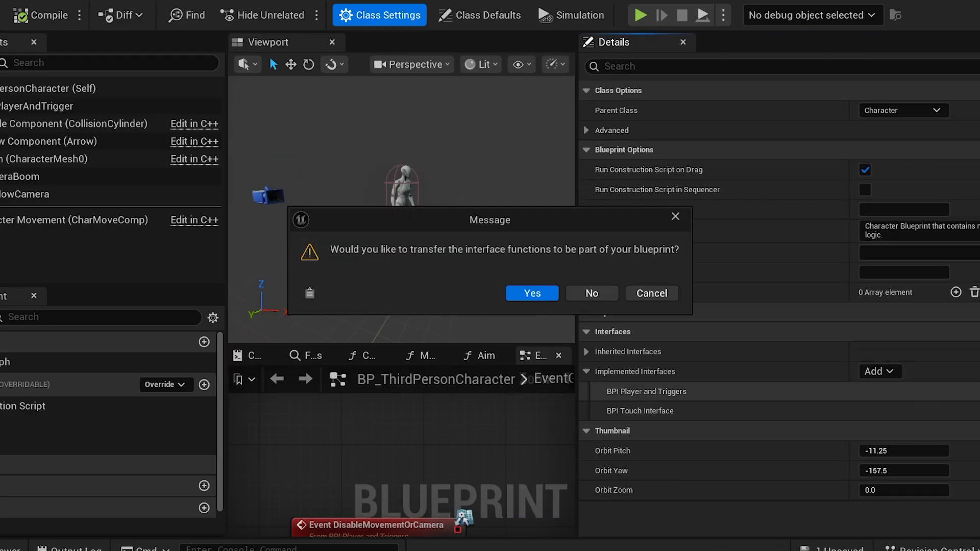
click(612, 293)
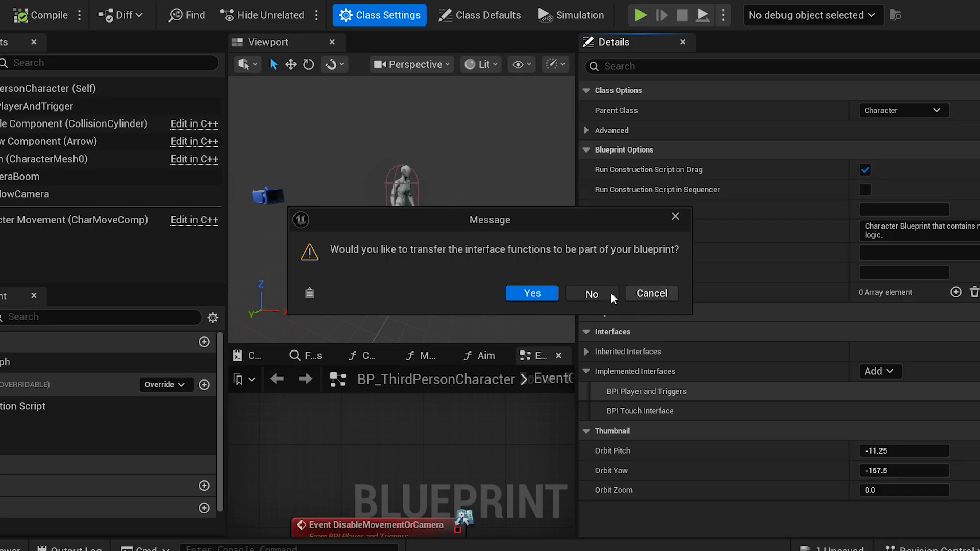
Implement the BPI_PlayerAndTriggers interface on the third-person character blueprint
click(874, 373)
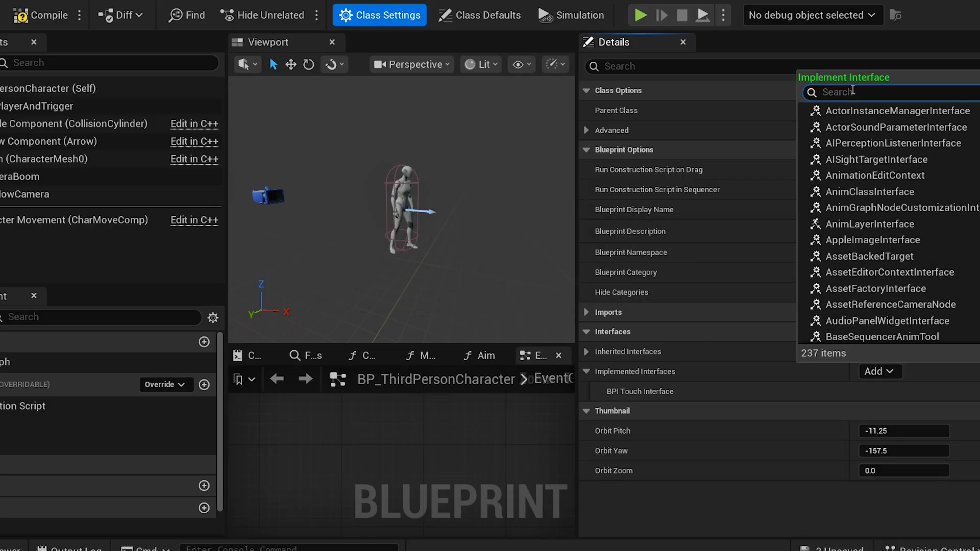
text(bpi player an)
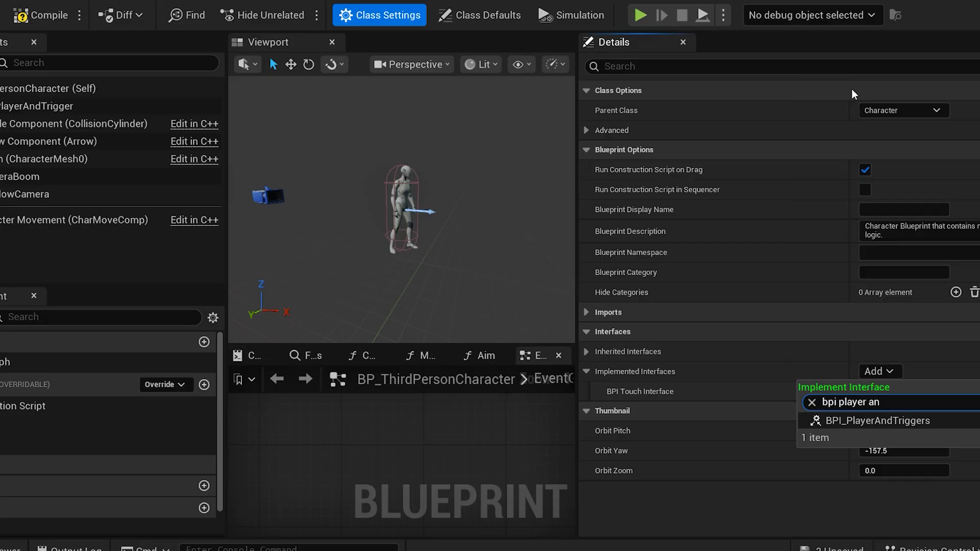
click(905, 420)
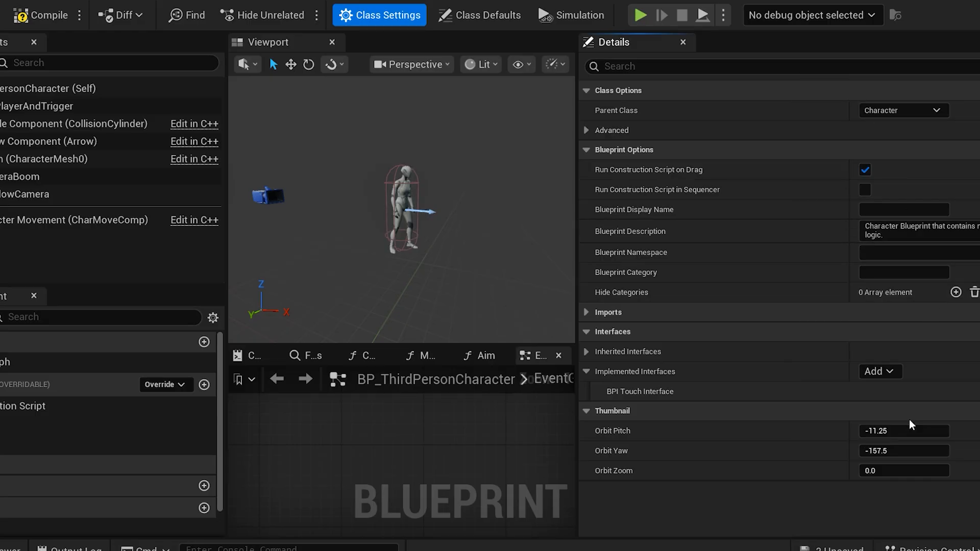
Delete the character's existing PlayerAndTrigger component and add a new BPC Player And Trigger component
drag(577, 186, 819, 179)
click(68, 107)
key(Delete)
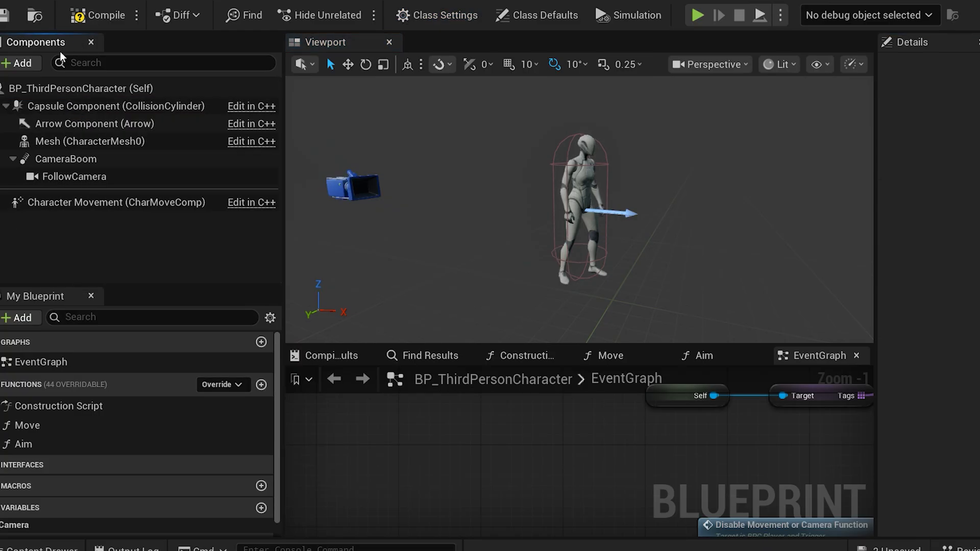
click(20, 63)
text(bpc play)
key(Return)
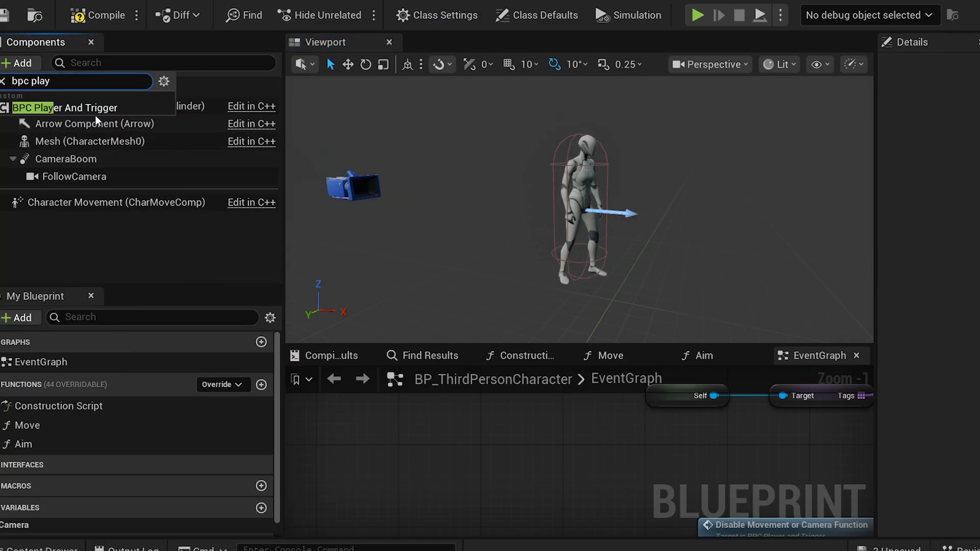
click(191, 249)
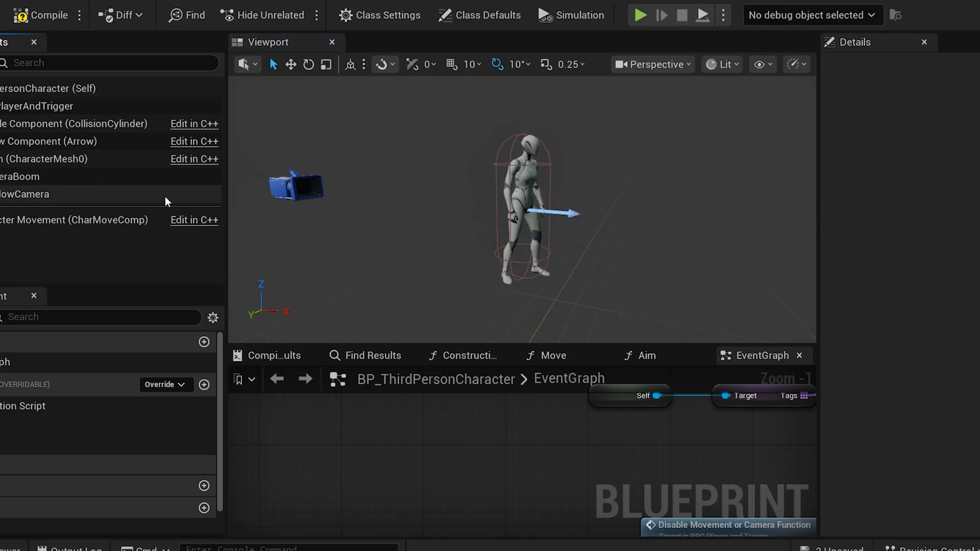
Dock the EventGraph alongside the Viewport and bring up the character's event graph
drag(749, 357, 436, 46)
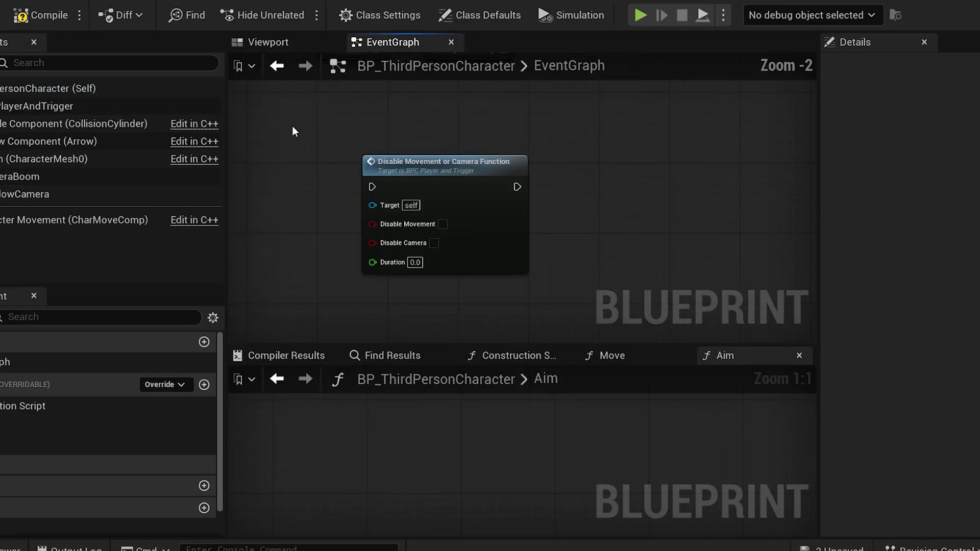
click(20, 361)
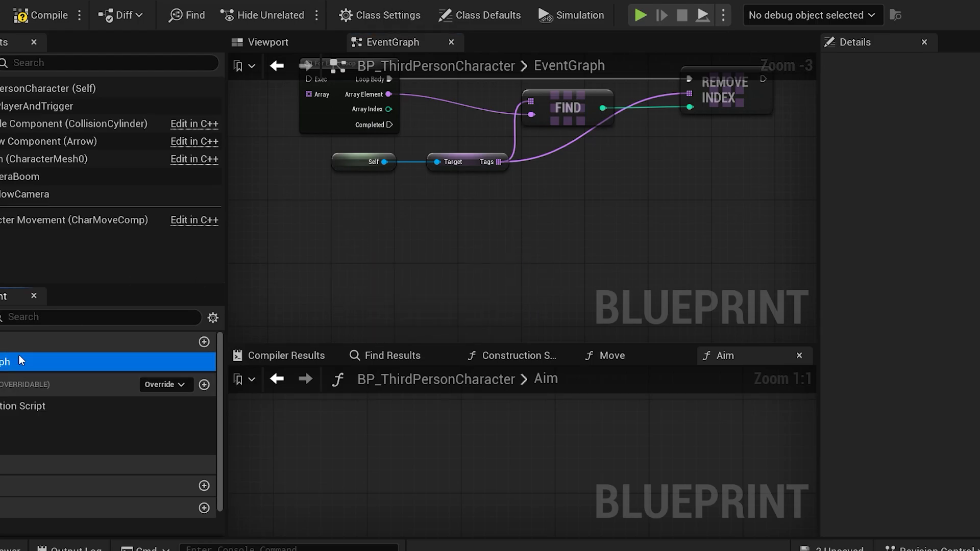
scroll(459, 235, down, 9)
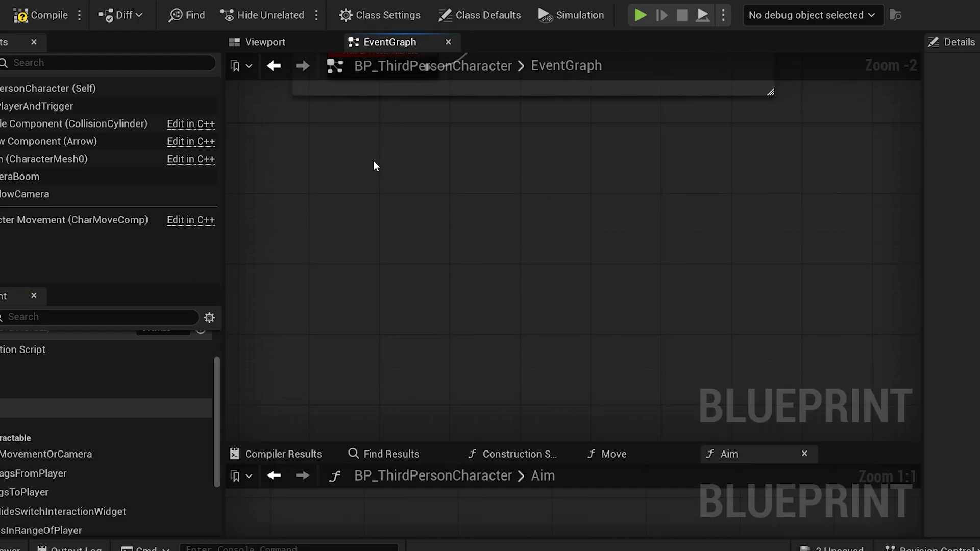
Add a keyboard event for the F key in an empty area of the event graph
right_click(374, 166)
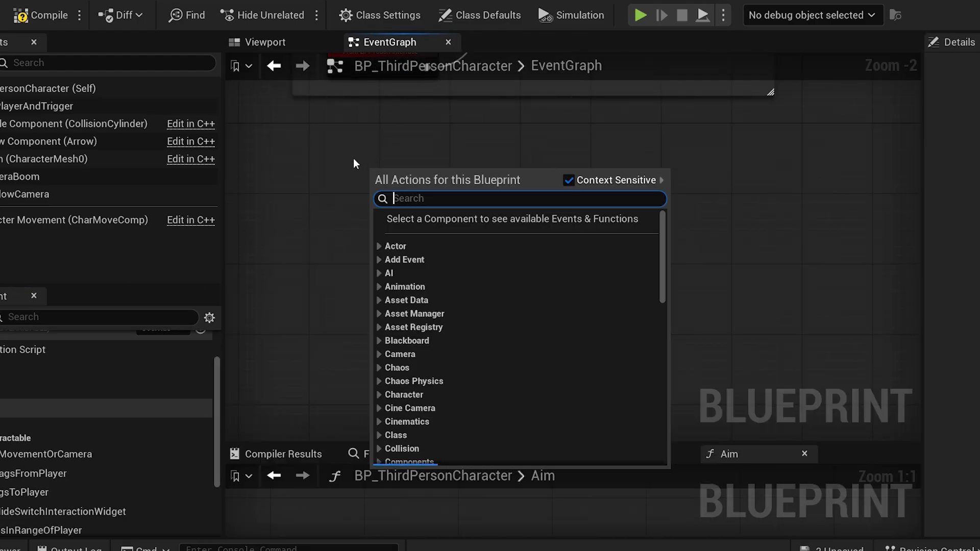
text(key)
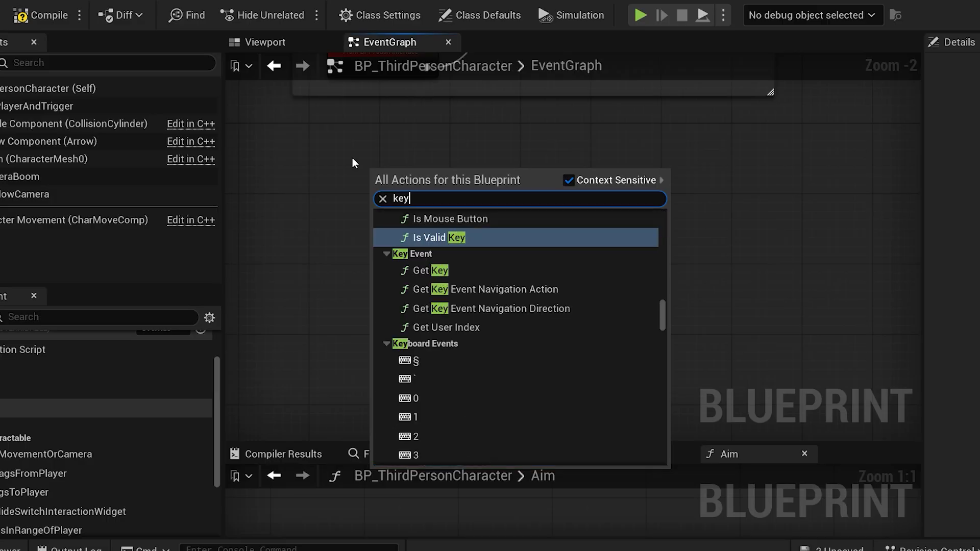
text(board f)
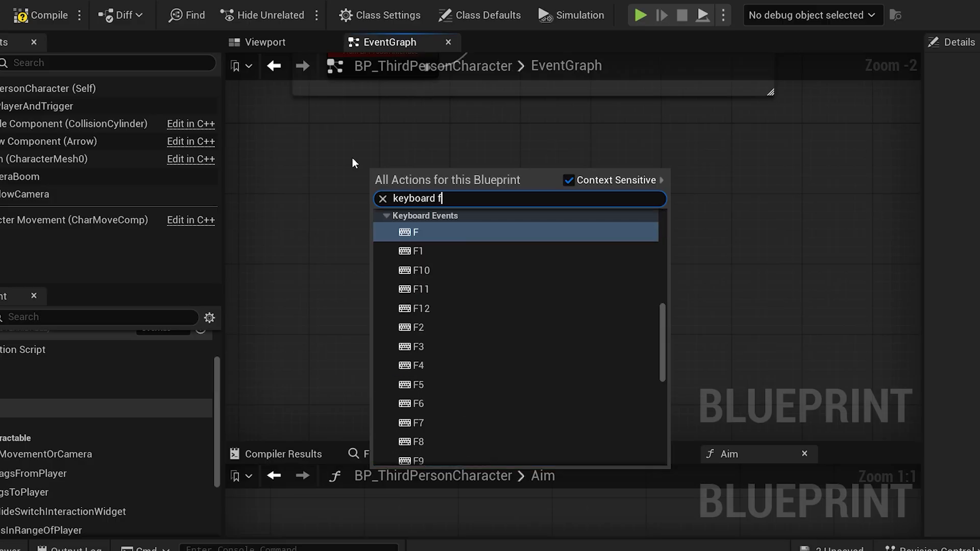
click(439, 227)
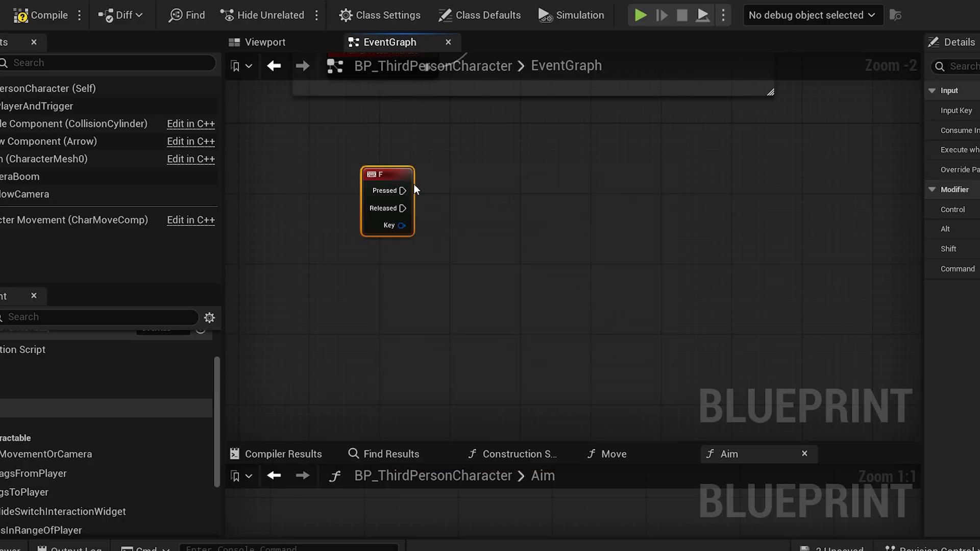
Place a BPC Player and Trigger reference in the graph and call its Interact Key Pressed function
drag(135, 107, 367, 265)
drag(456, 260, 516, 192)
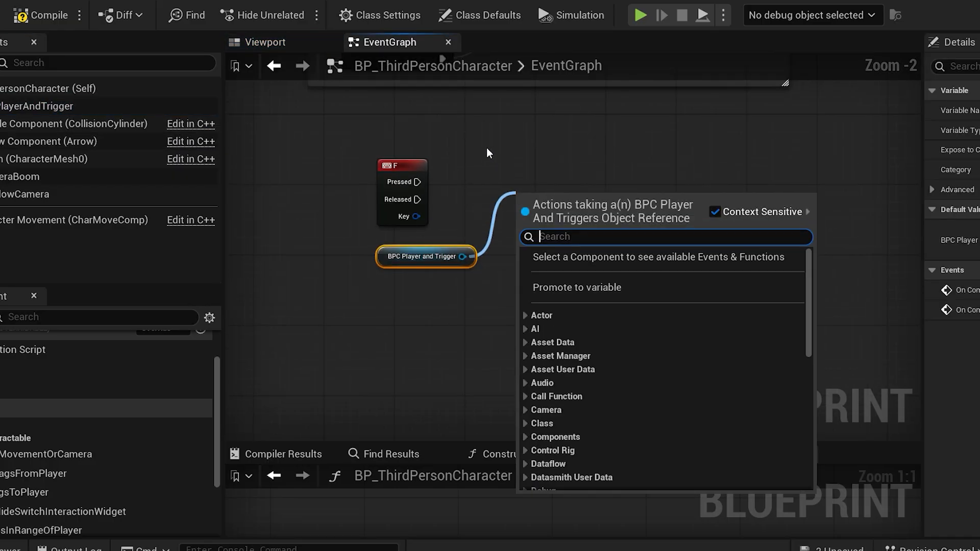
text(interac)
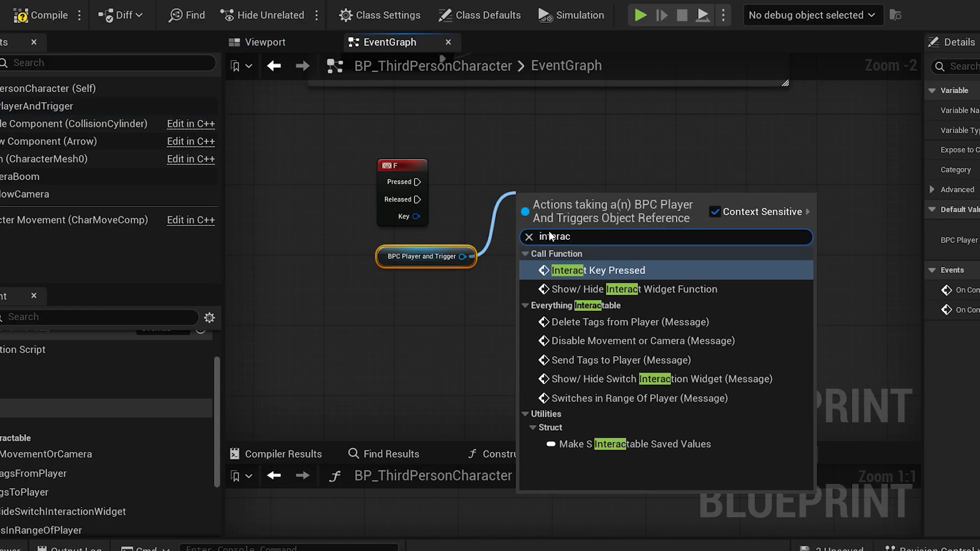
click(601, 268)
Wire the F event's Pressed and Key outputs into Interact Key Pressed and enable its Pressed? option
scroll(511, 209, up, 2)
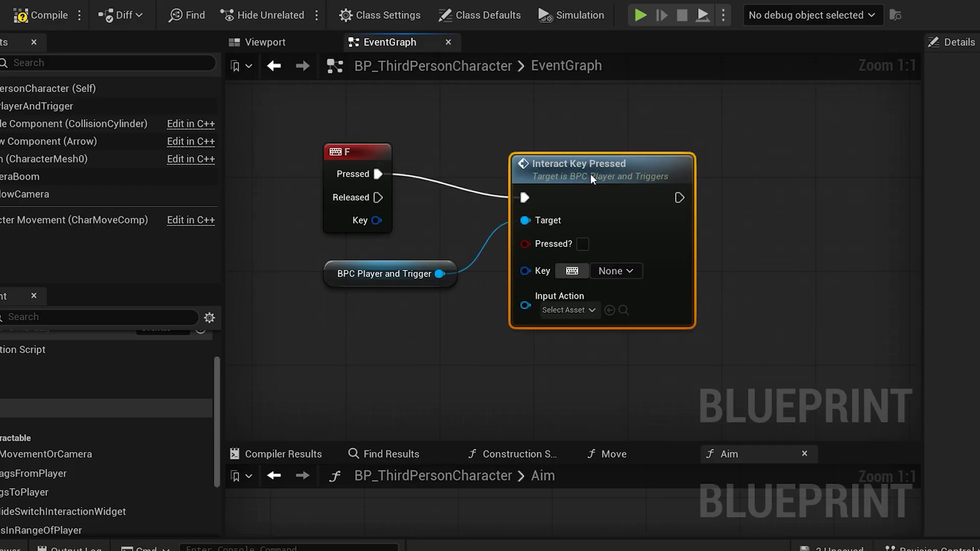
drag(590, 182, 601, 158)
drag(534, 250, 537, 248)
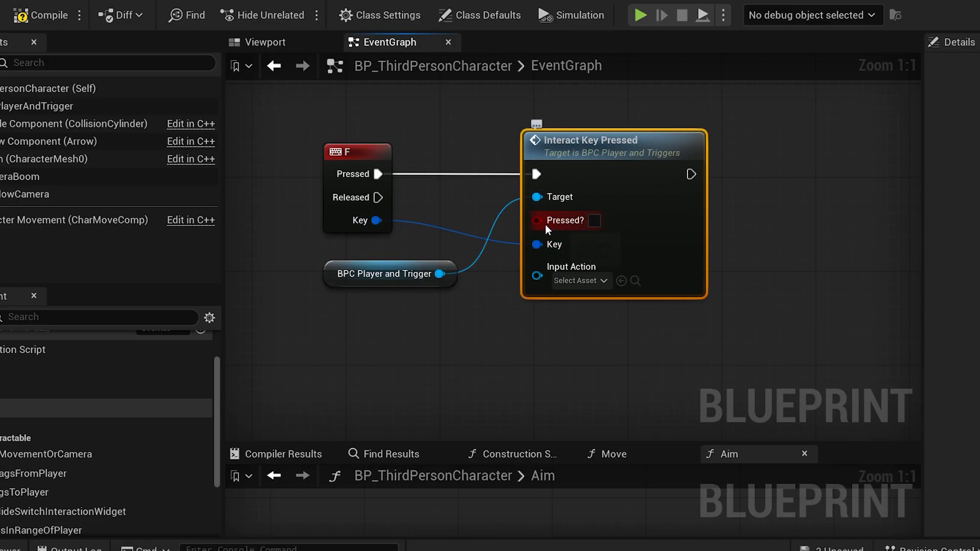
click(595, 221)
Paste a copy of the Interact Key Pressed node below the first and connect the F event's Released output to it
right_drag(582, 321, 511, 282)
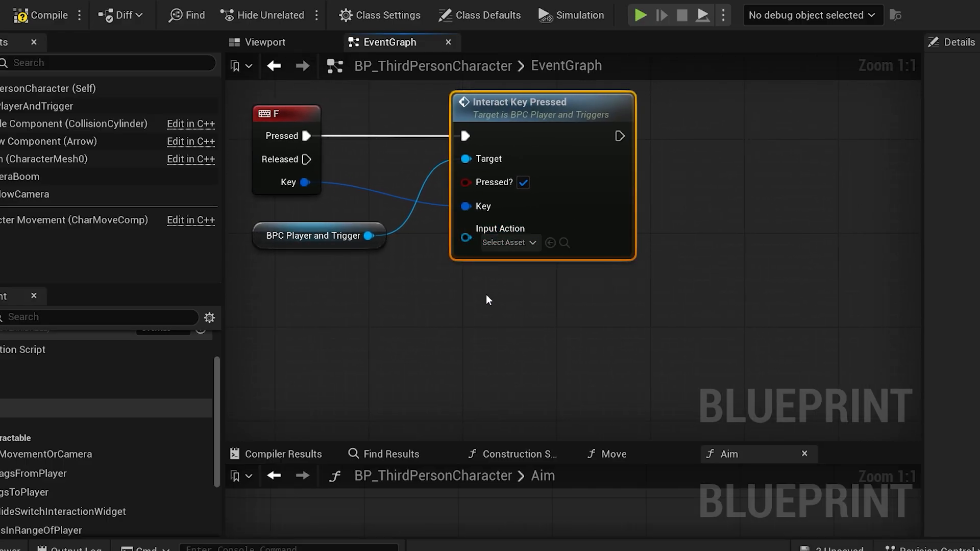
key(ctrl+v)
drag(516, 291, 504, 279)
drag(306, 159, 454, 324)
right_drag(501, 303, 497, 354)
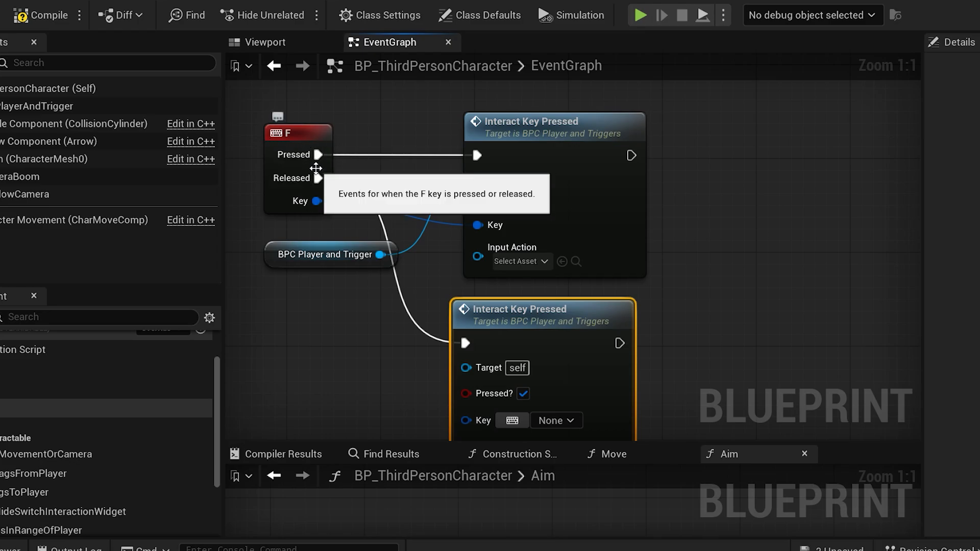
Disable Pressed? on the second Interact Key Pressed node and connect the F event's Key output to it
right_drag(312, 179, 314, 76)
click(524, 292)
right_drag(403, 252, 426, 305)
drag(339, 153, 516, 371)
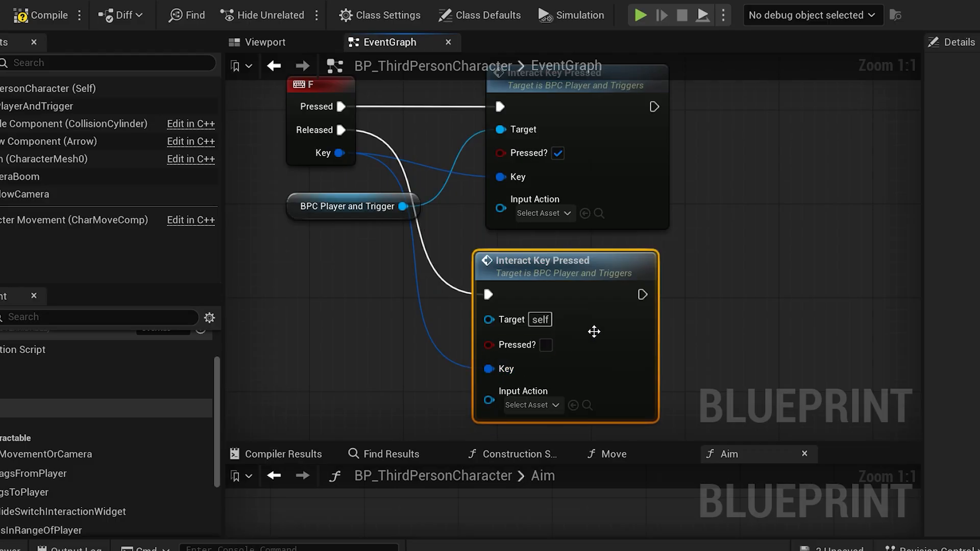
Connect the BPC Player and Trigger reference to the Target of the second Interact Key Pressed node
scroll(321, 410, down, 2)
scroll(553, 228, down, 1)
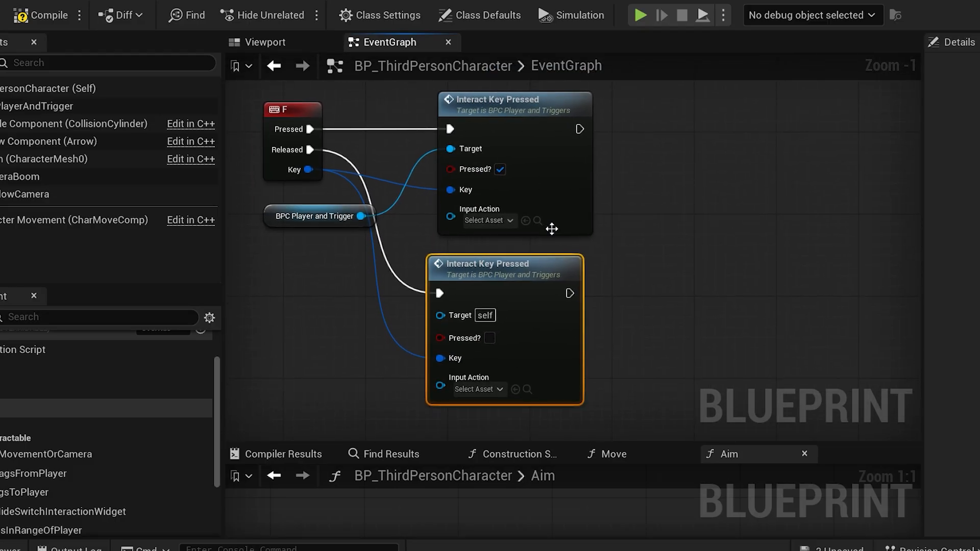
drag(286, 100, 682, 377)
click(746, 278)
right_drag(741, 278, 513, 291)
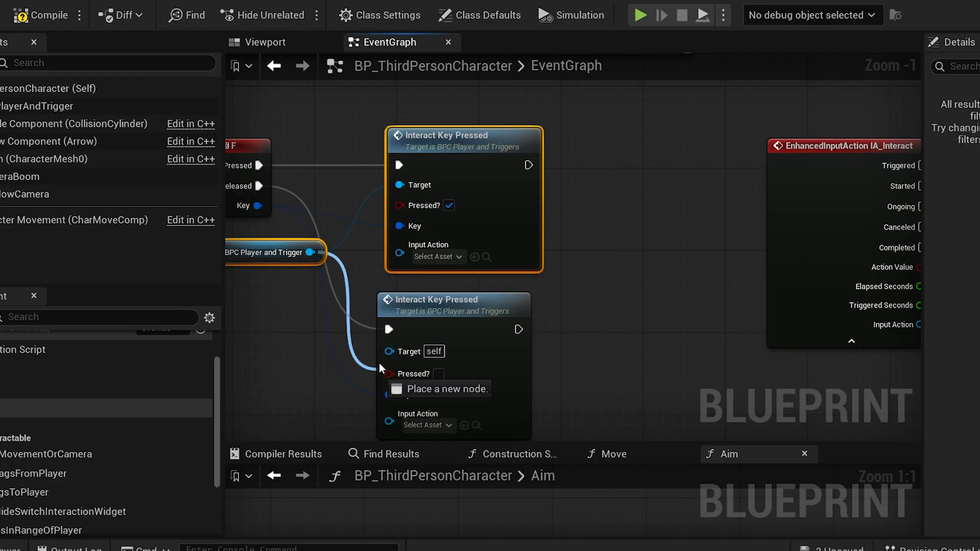
drag(379, 363, 389, 349)
Wire the IA_Interact event's Triggered and Input Action outputs into the Interact Key Pressed node beside it
right_drag(332, 279, 348, 269)
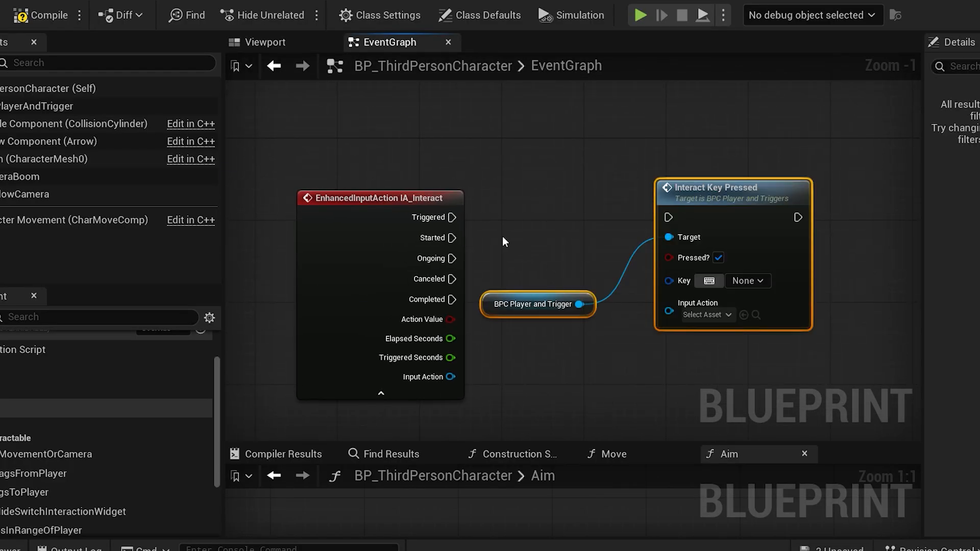
drag(451, 218, 669, 217)
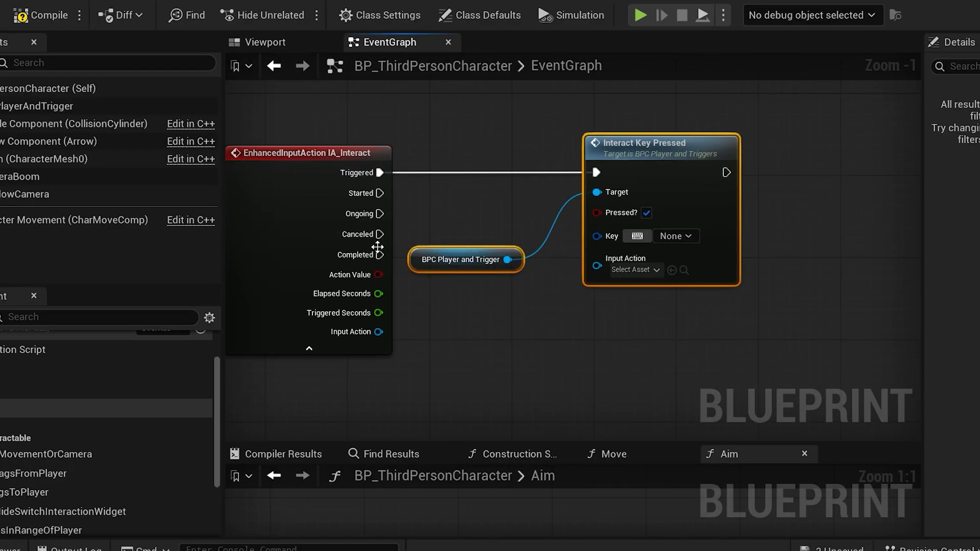
drag(378, 332, 599, 265)
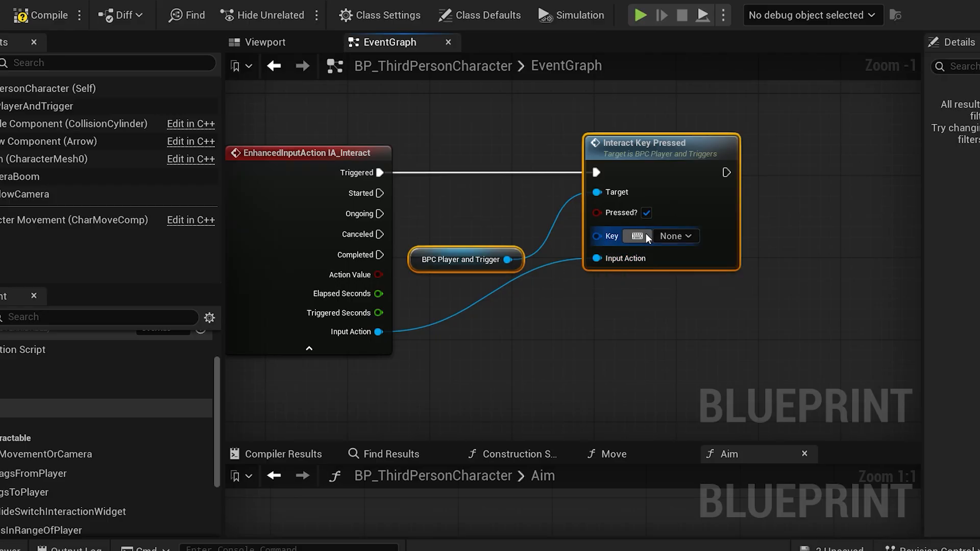
Duplicate the Interact Key Pressed node beside IA_Interact and connect the event's Canceled and Completed outputs to the copy
drag(669, 305, 470, 114)
right_drag(561, 300, 522, 228)
key(ctrl+d)
drag(618, 220, 604, 240)
drag(341, 164, 558, 254)
drag(340, 183, 557, 254)
Disable Pressed? on the duplicated node and connect IA_Interact's Input Action and the BPC Player and Trigger reference to it
click(607, 295)
drag(339, 260, 572, 347)
drag(468, 187, 571, 276)
scroll(570, 276, down, 3)
drag(397, 152, 635, 333)
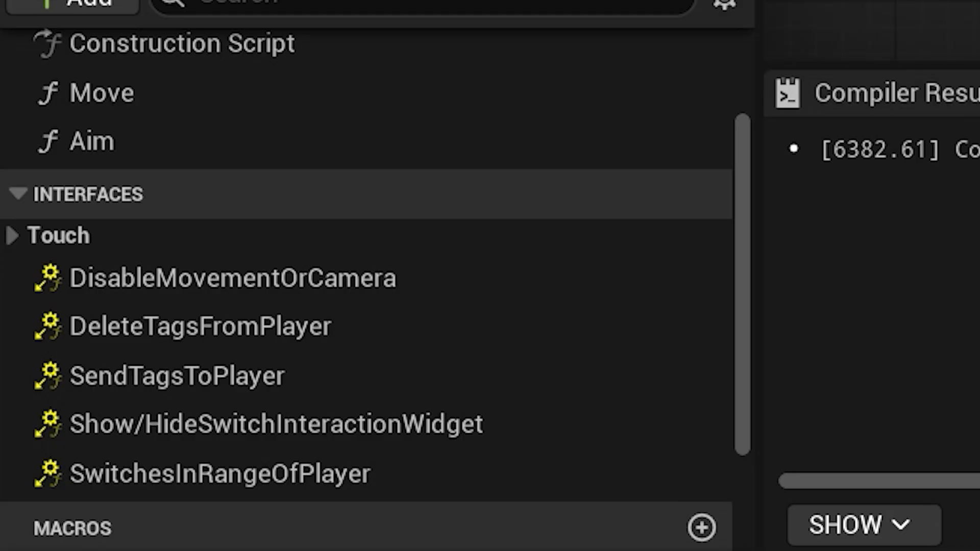
Add the DisableMovementOrCamera interface event and move it to a free area of the graph
scroll(13, 323, up, 2)
scroll(127, 125, down, 3)
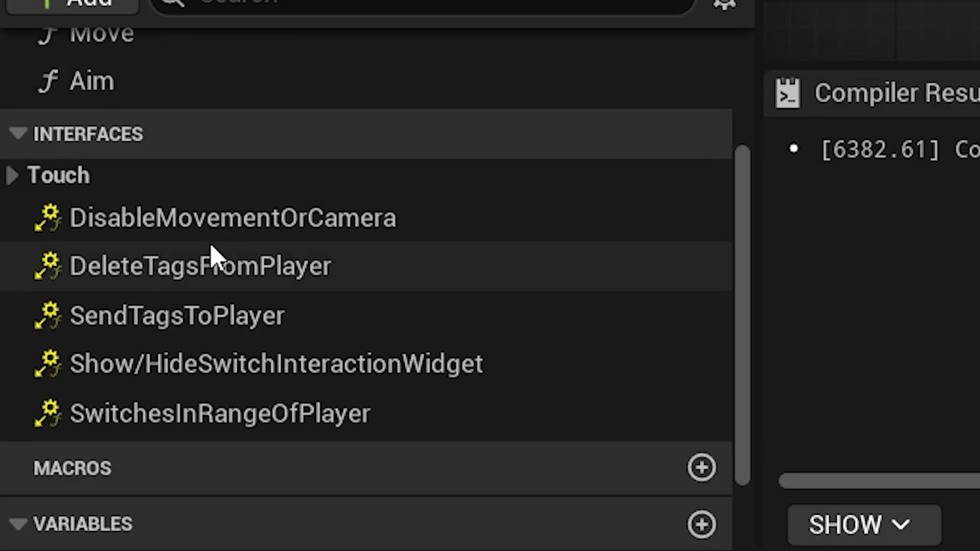
double_click(164, 236)
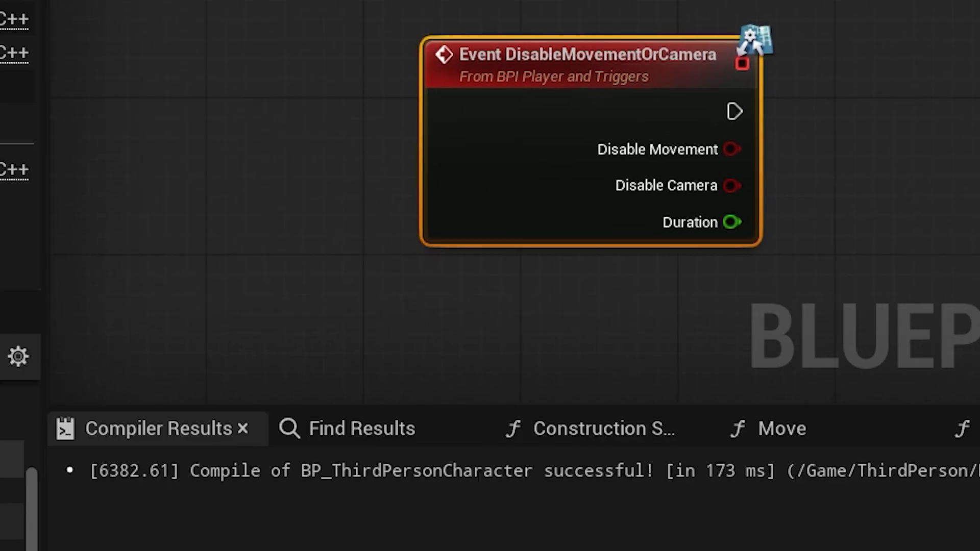
right_drag(656, 45, 309, 221)
scroll(310, 220, down, 4)
drag(318, 219, 403, 143)
scroll(403, 146, up, 3)
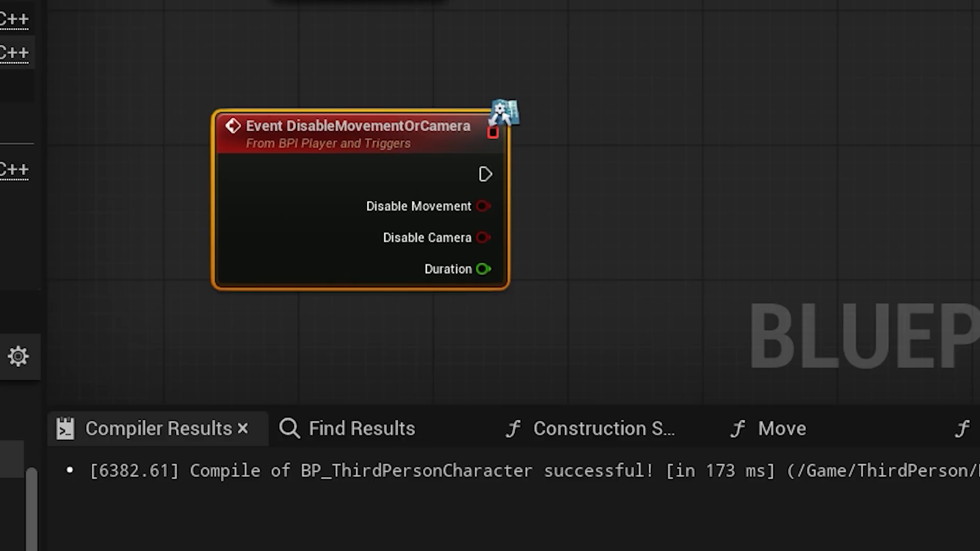
Place a BPC Player and Trigger reference below the DisableMovementOrCamera event and call its Disable Movement or Camera Function
drag(1, 203, 342, 340)
right_drag(287, 271, 295, 143)
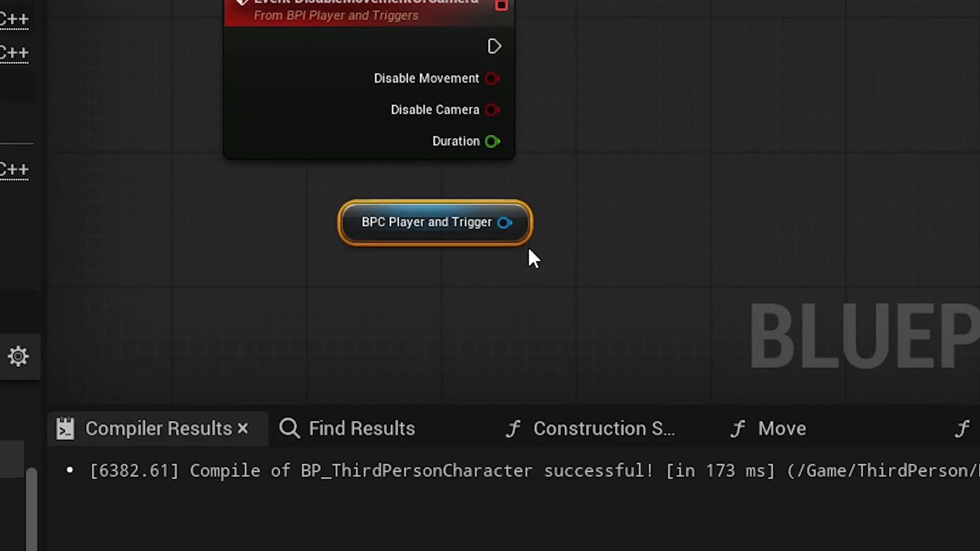
drag(523, 231, 507, 248)
right_drag(520, 239, 482, 293)
scroll(482, 294, up, 1)
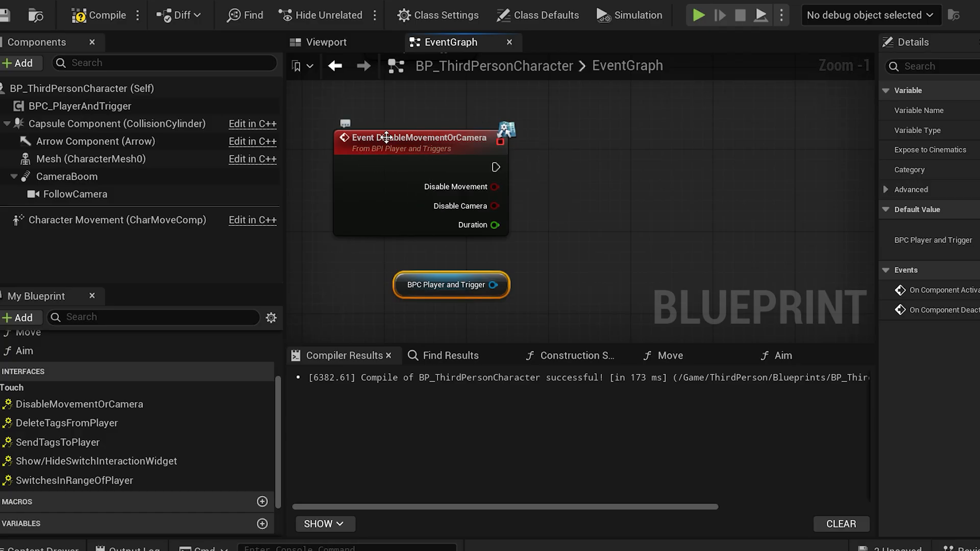
drag(488, 286, 607, 169)
text(disab)
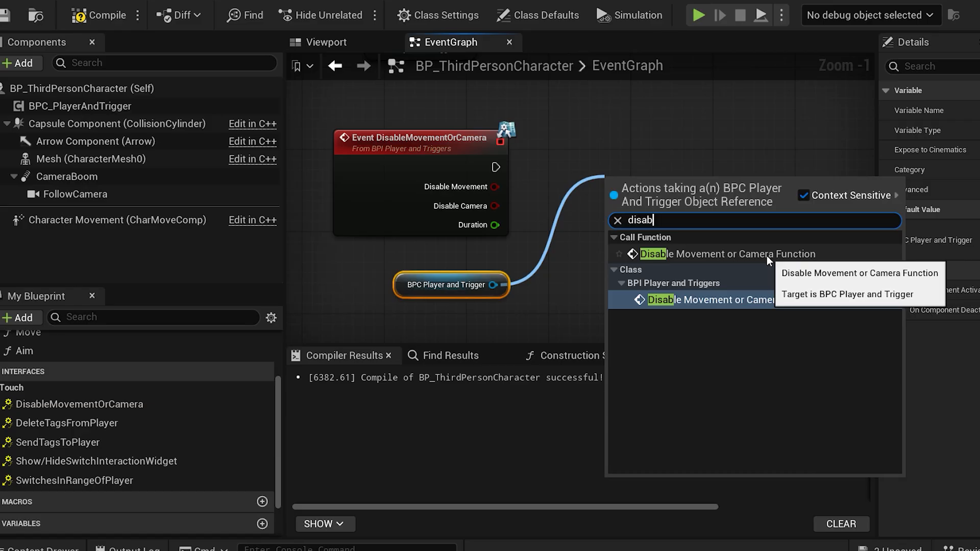
click(803, 251)
drag(686, 217, 700, 162)
Wire the event's execution, Disable Movement, Disable Camera and Duration outputs into the Disable Movement or Camera Function
drag(496, 167, 637, 169)
drag(460, 190, 646, 210)
drag(627, 219, 633, 225)
drag(495, 225, 657, 244)
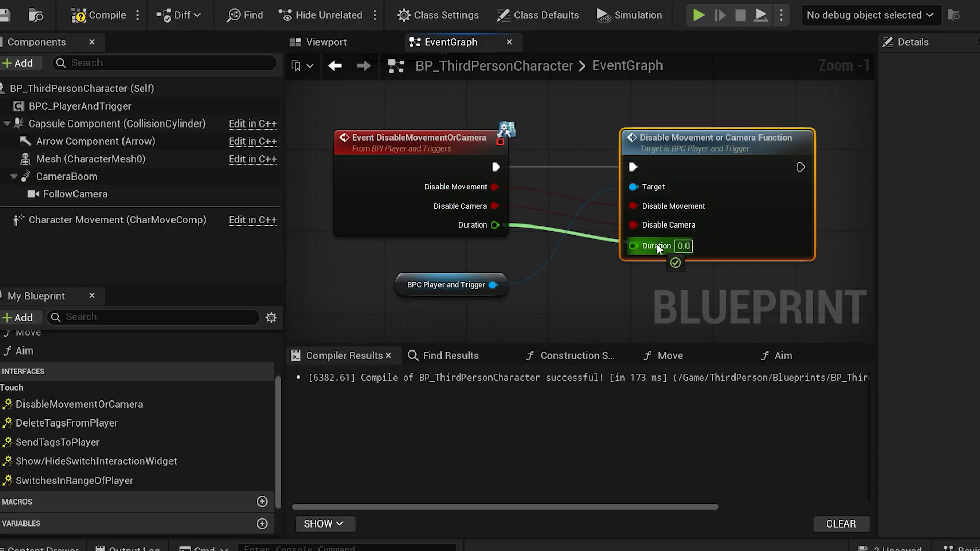
drag(657, 244, 657, 245)
right_drag(658, 256, 656, 240)
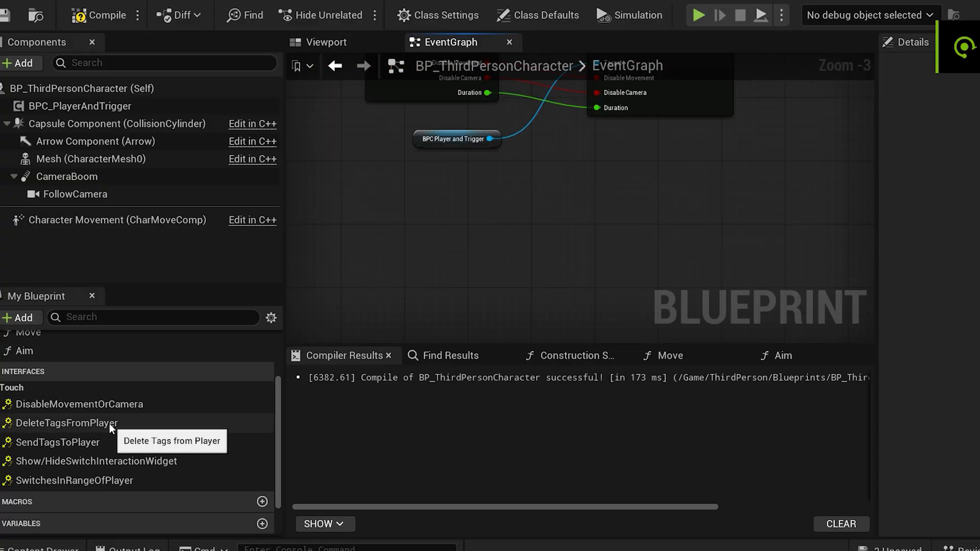
Add the DeleteTagsFromPlayer event and call Delete Tags from Player Function from a BPC Player and Trigger reference
double_click(109, 424)
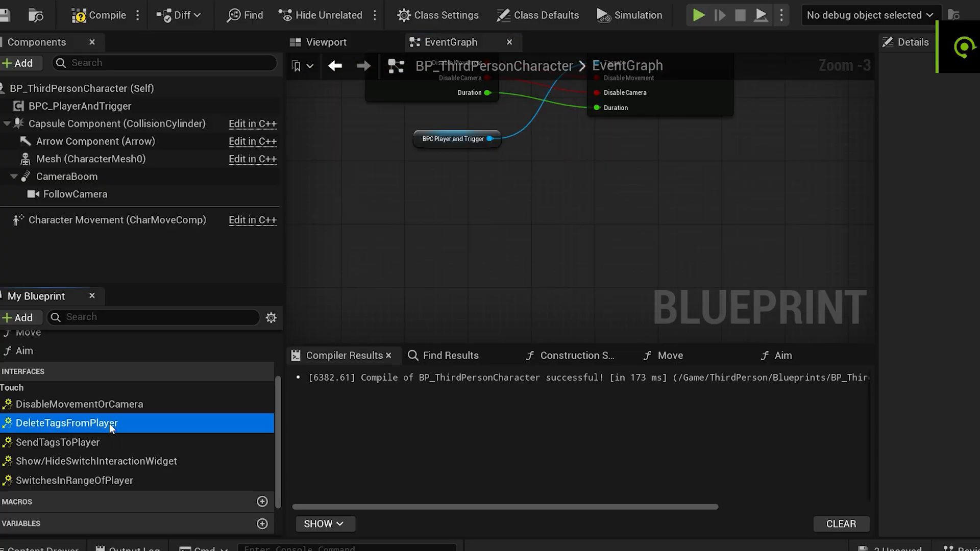
scroll(464, 269, up, 2)
drag(97, 109, 360, 282)
drag(456, 292, 529, 204)
text(delete)
click(651, 274)
Wire the DeleteTagsFromPlayer event's execution and Sending Actor outputs into the function, and its Tags into Tags to Delete
drag(449, 206, 546, 206)
drag(448, 225, 545, 244)
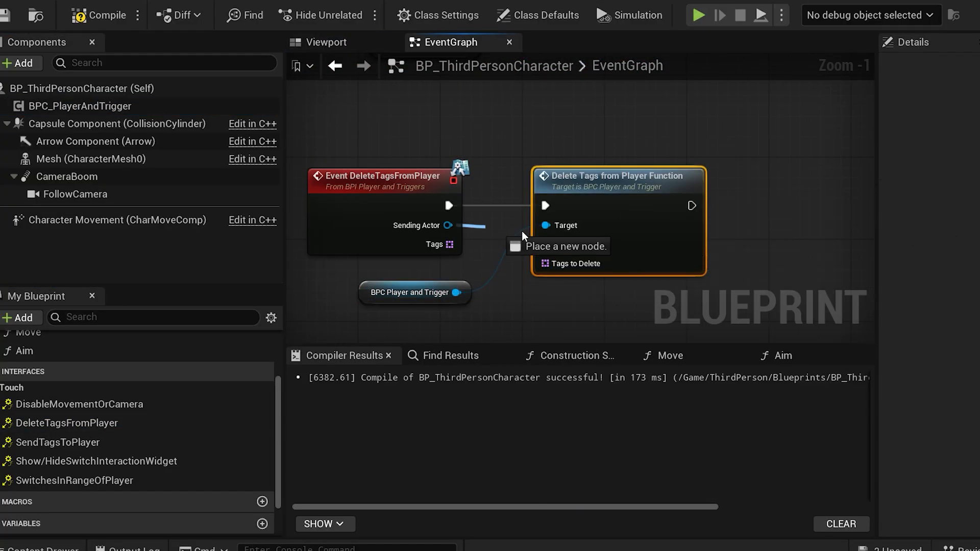
drag(450, 244, 545, 263)
Add the SendTagsToPlayer event and call Send Tags to Player Function from a BPC Player and Trigger reference
scroll(562, 265, down, 2)
double_click(57, 443)
drag(354, 312, 388, 301)
scroll(388, 301, up, 2)
drag(79, 106, 554, 198)
text(send)
click(625, 246)
Add the Show/HideSwitchInteractionWidget event and call Show/Hide Interact Widget Function from a BPC Player and Trigger reference
scroll(555, 198, down, 2)
double_click(96, 462)
key(ctrl+v)
key(Delete)
scroll(608, 169, up, 1)
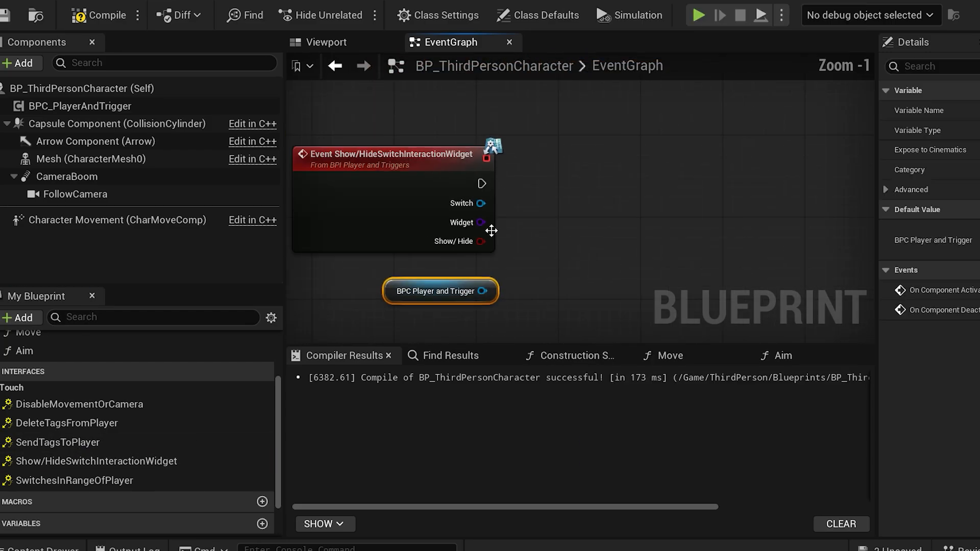
drag(482, 291, 558, 183)
text(show/)
click(677, 261)
Wire the event's execution, Switch, Widget and Show/Hide outputs into the Show/Hide Interact Widget Function
drag(482, 183, 593, 183)
drag(481, 204, 588, 222)
drag(481, 223, 589, 242)
drag(481, 242, 602, 266)
Add the SwitchesInRangeOfPlayer event with a BPC Player and Trigger reference calling Switches in Range Of Player Function
double_click(74, 481)
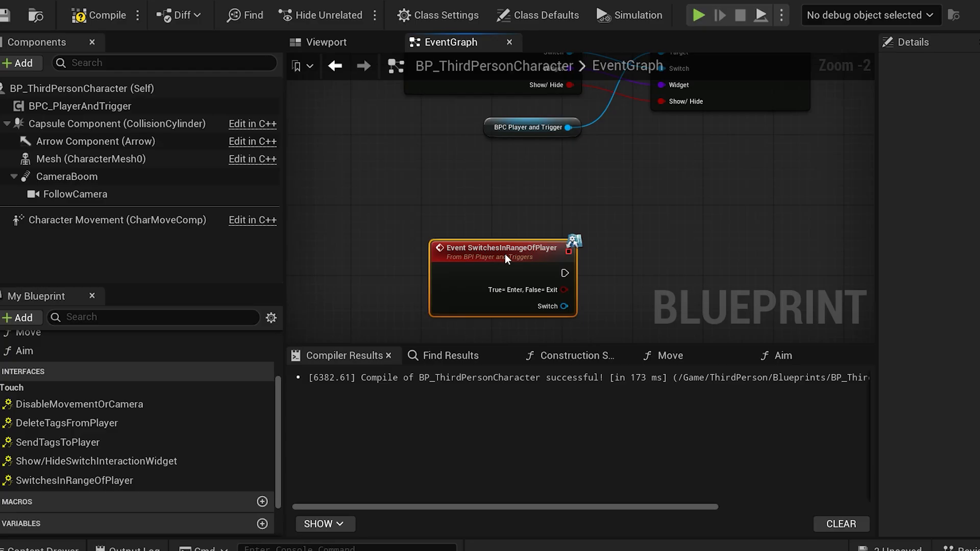
scroll(504, 253, up, 2)
key(ctrl+v)
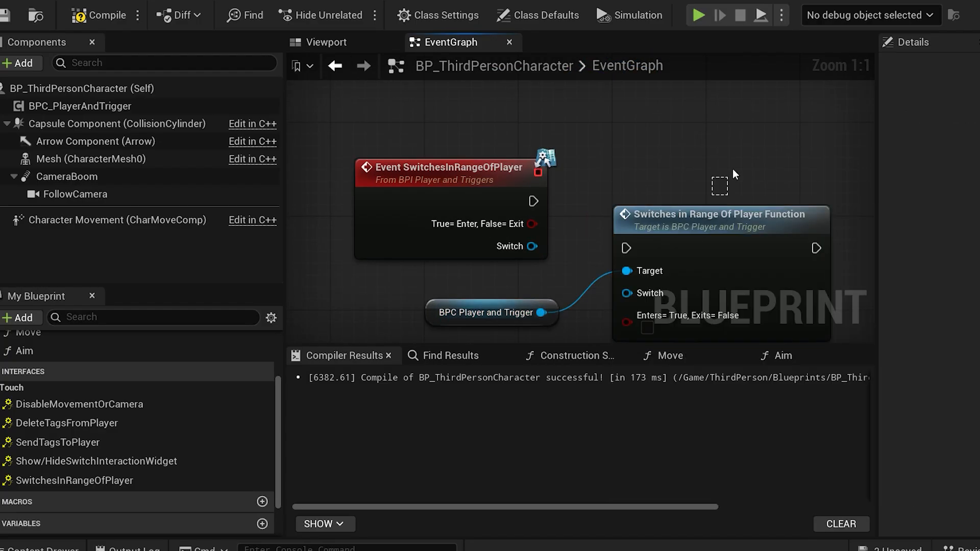
Wire the SwitchesInRangeOfPlayer event's execution, Switch and True= Enter, False= Exit outputs into the matching inputs of its function
right_drag(733, 168, 682, 129)
drag(482, 161, 600, 161)
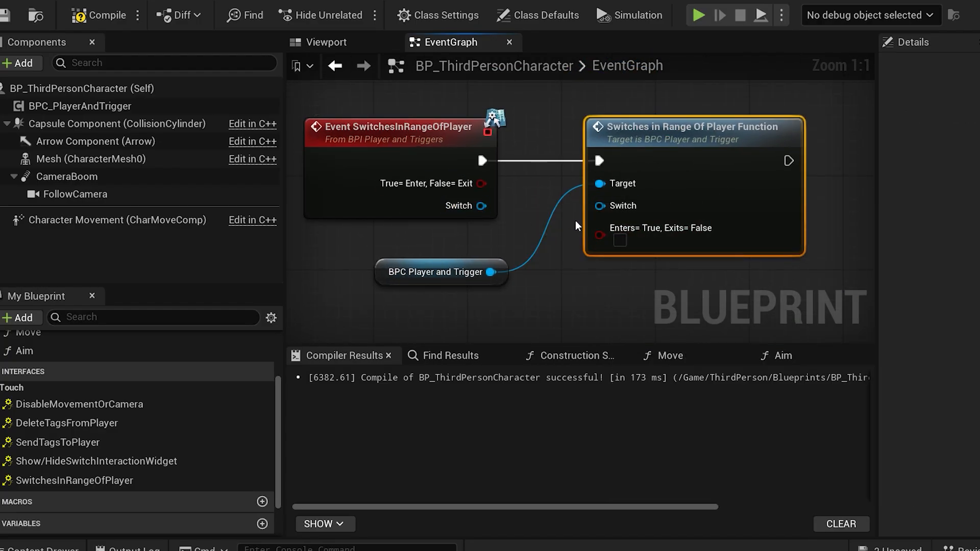
drag(481, 205, 599, 206)
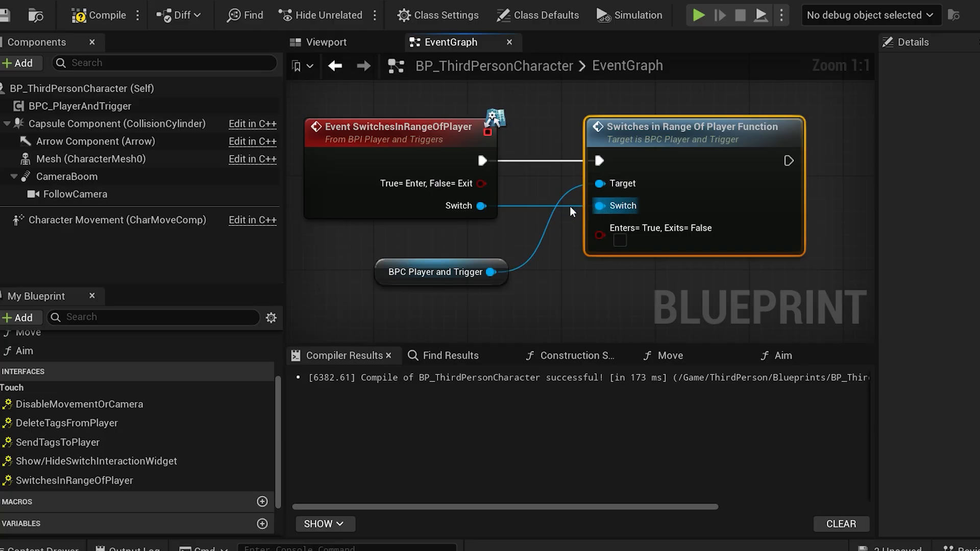
drag(481, 184, 632, 240)
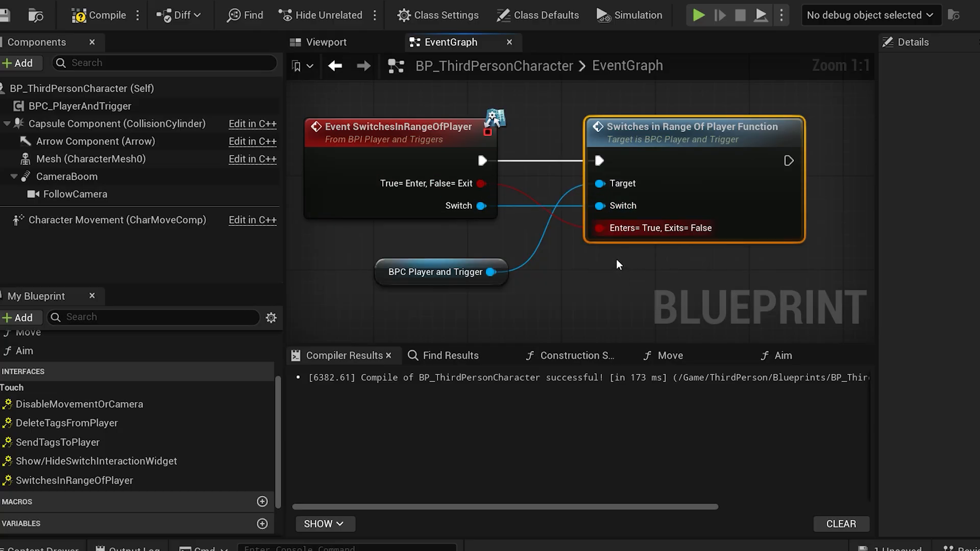
right_drag(618, 261, 556, 304)
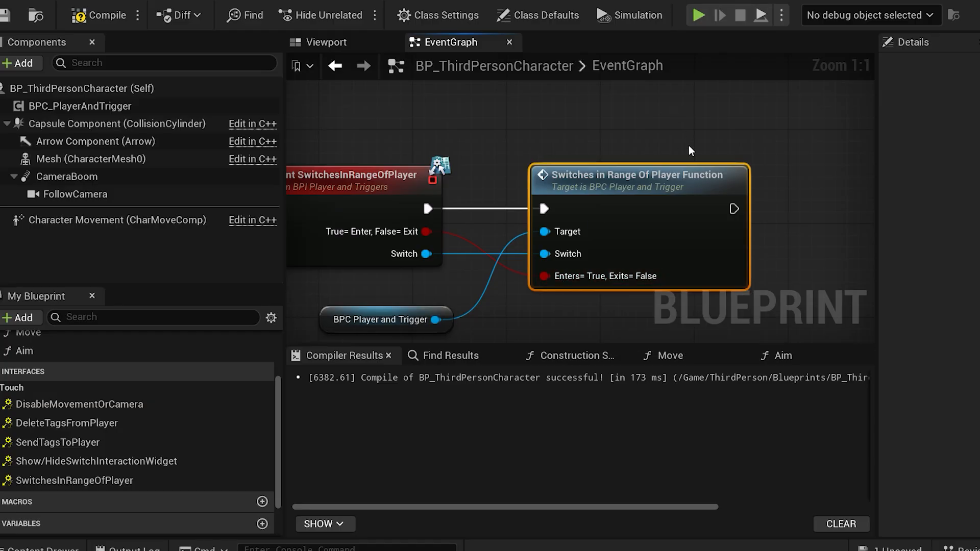
Review the wiring of the interface events and their component functions in the event graph
scroll(675, 143, down, 3)
right_drag(676, 145, 631, 284)
scroll(651, 234, down, 2)
right_drag(654, 232, 641, 319)
scroll(627, 217, up, 3)
right_drag(628, 216, 663, 294)
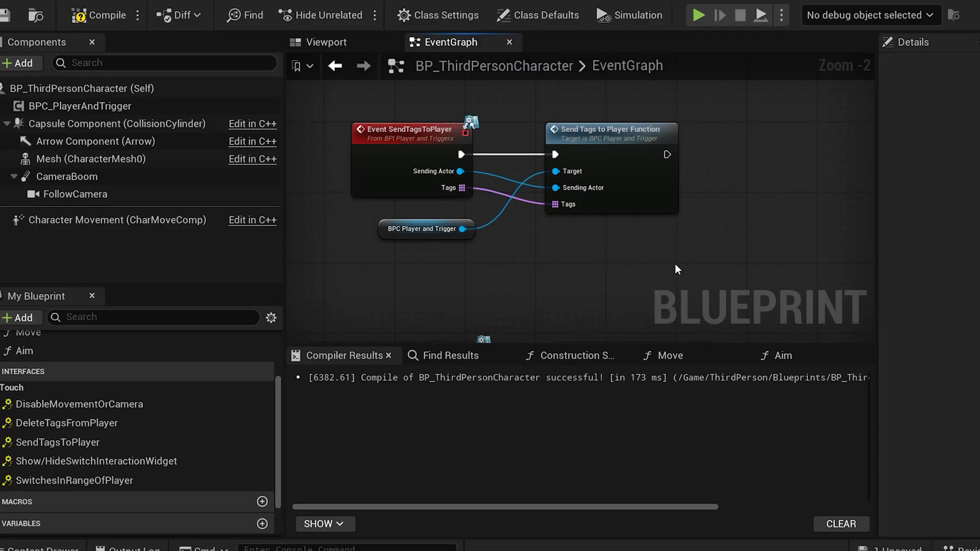
right_drag(674, 257, 648, 303)
right_drag(429, 134, 437, 174)
scroll(437, 174, down, 2)
drag(569, 289, 569, 288)
click(606, 268)
drag(582, 222, 653, 206)
click(610, 233)
right_drag(609, 234, 602, 42)
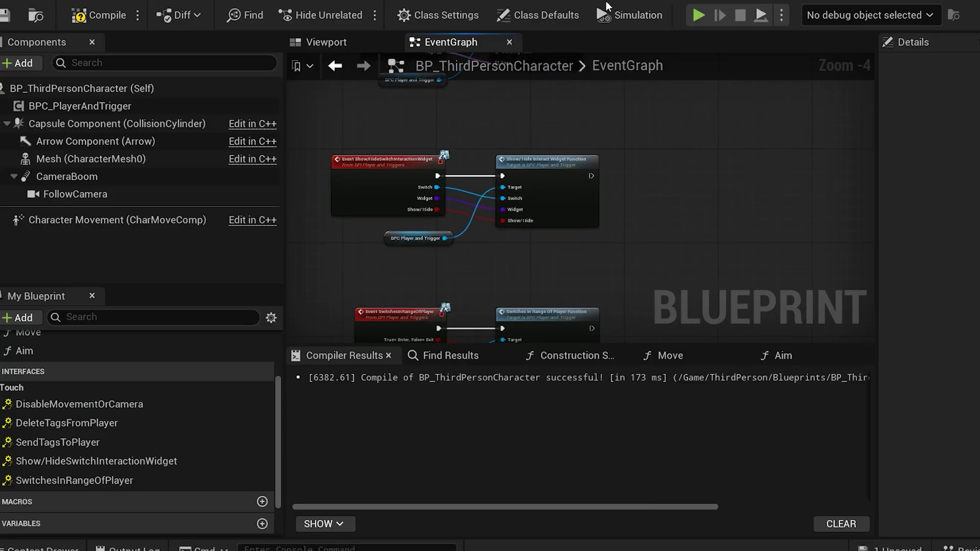
right_drag(609, 209, 620, 122)
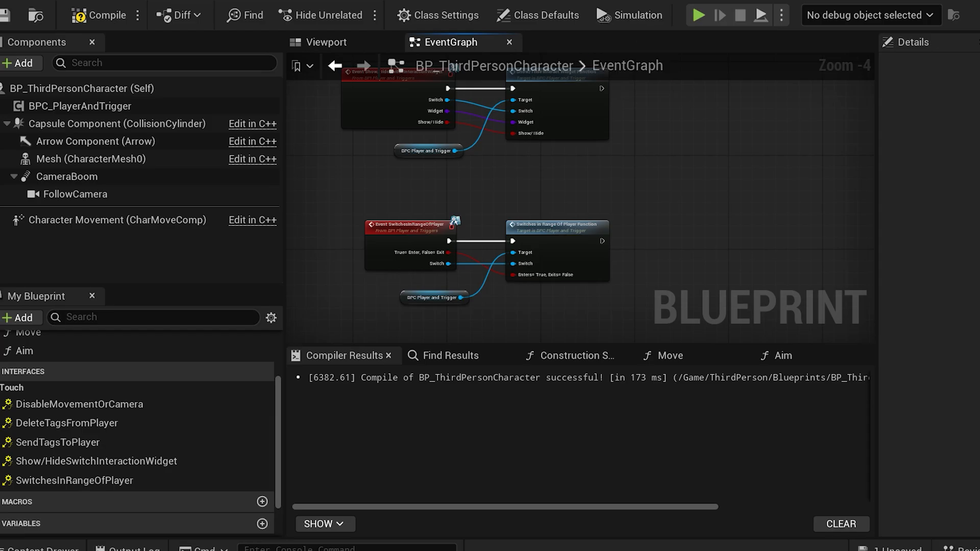
Switch to the level and place BP_Trigger from EverythingInteractable's Triggers/NormalTrigger folder in it
click(639, 1)
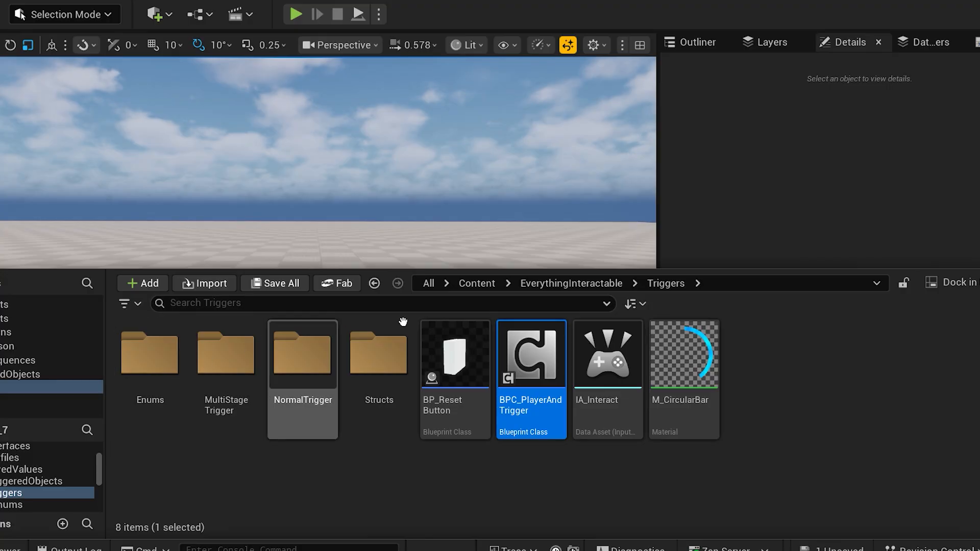
click(545, 284)
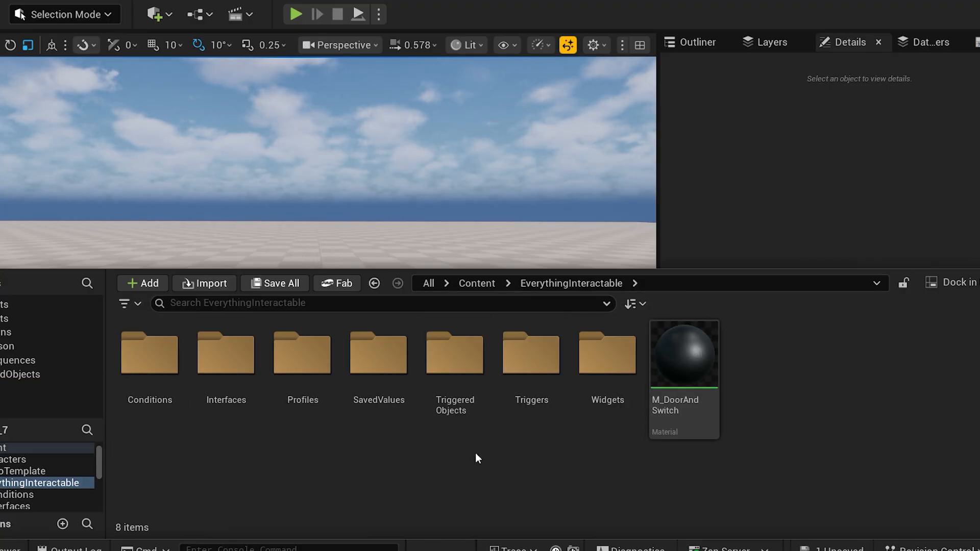
double_click(529, 418)
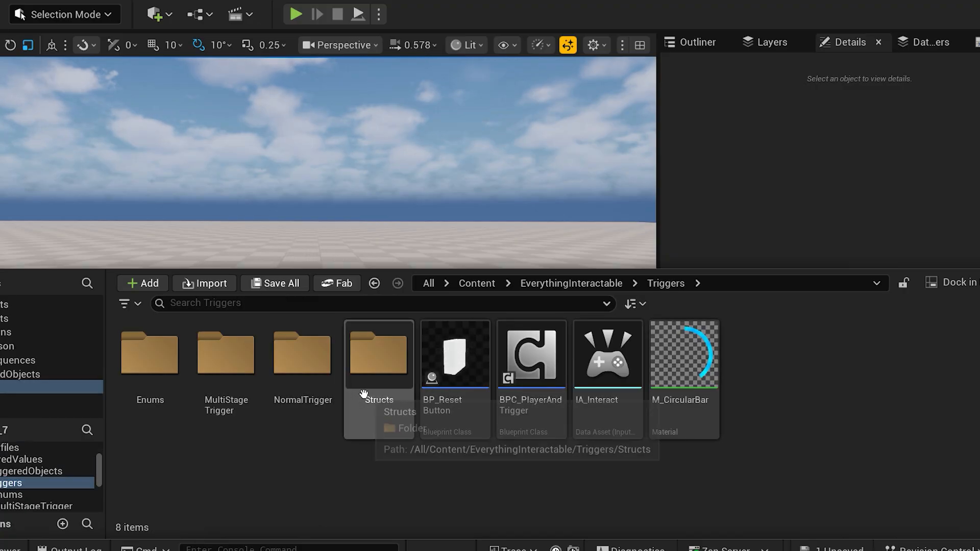
double_click(317, 401)
drag(148, 370, 278, 217)
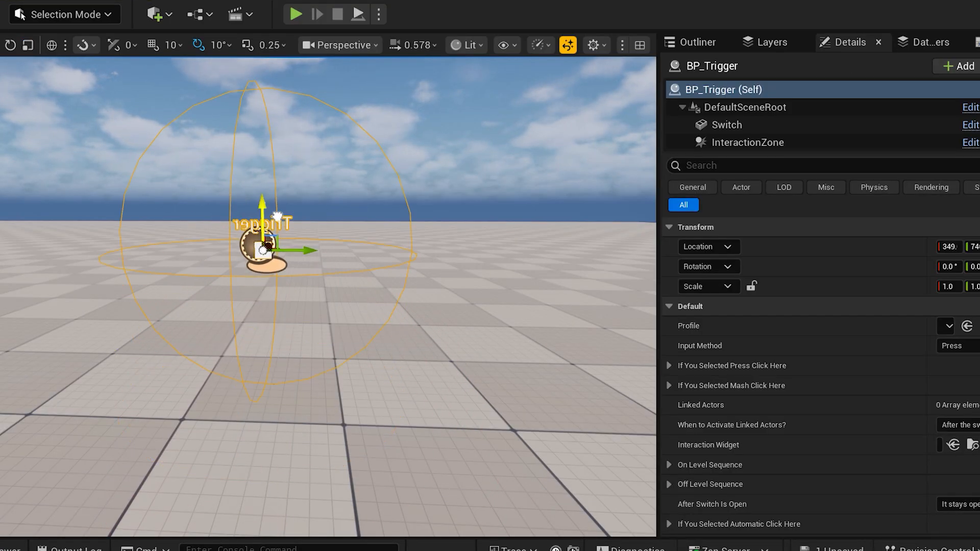
key(w)
right_drag(278, 216, 268, 205)
key(s)
scroll(267, 206, down, 1)
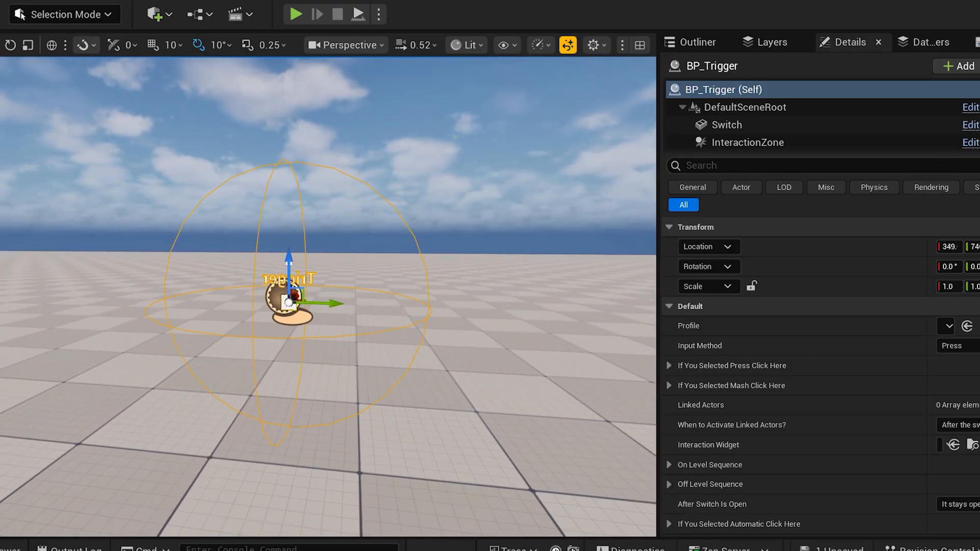
Place BP_TriggeredObject from EverythingInteractable's TriggeredObjects folder in the level beside the trigger
scroll(382, 257, down, 3)
right_drag(382, 257, 383, 332)
key(w)
key(s)
key(w)
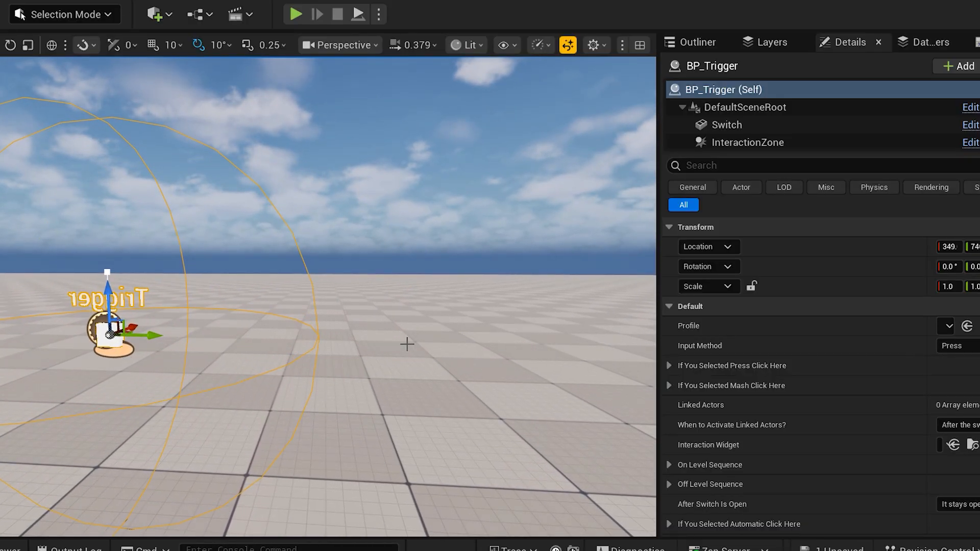
key(ctrl+b)
click(669, 285)
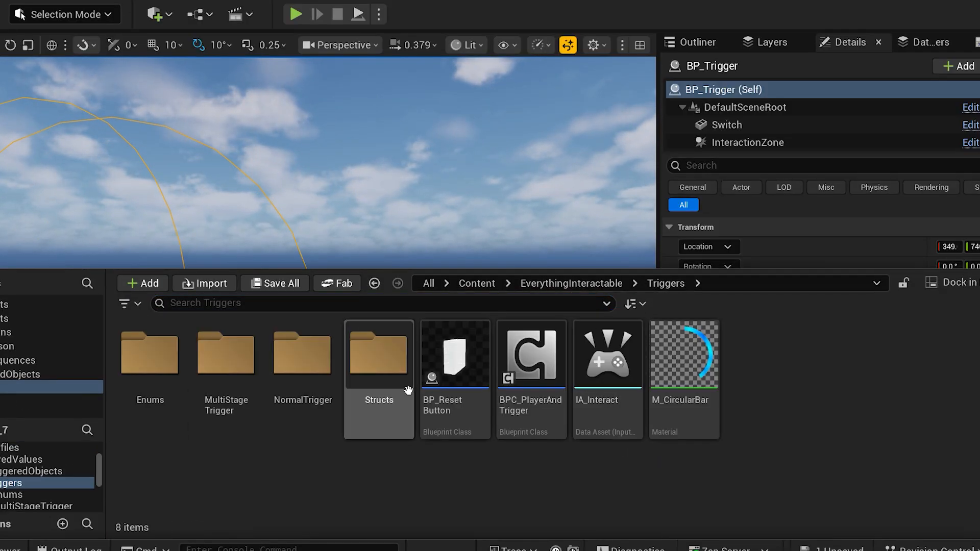
click(595, 286)
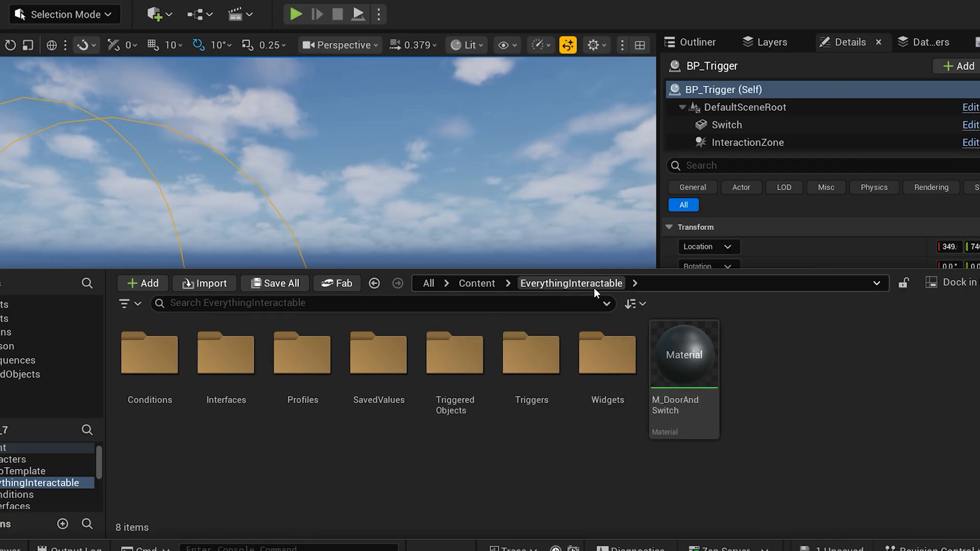
double_click(475, 406)
drag(379, 365, 418, 266)
right_drag(295, 304, 92, 313)
key(a)
key(w)
key(d)
key(s)
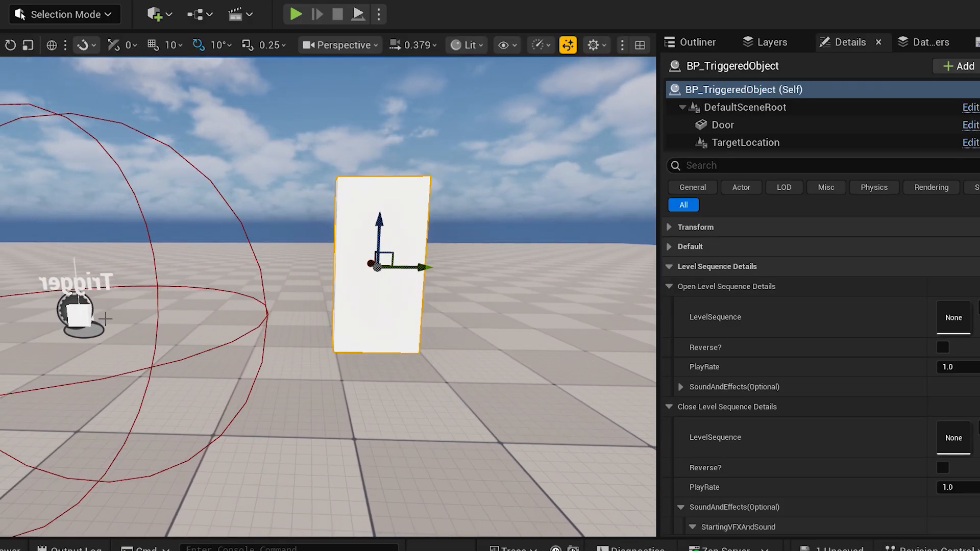
Add one Linked Actors element to BP_Trigger and set it to BP_TriggeredObject
click(75, 313)
right_drag(399, 250, 372, 249)
key(a)
key(s)
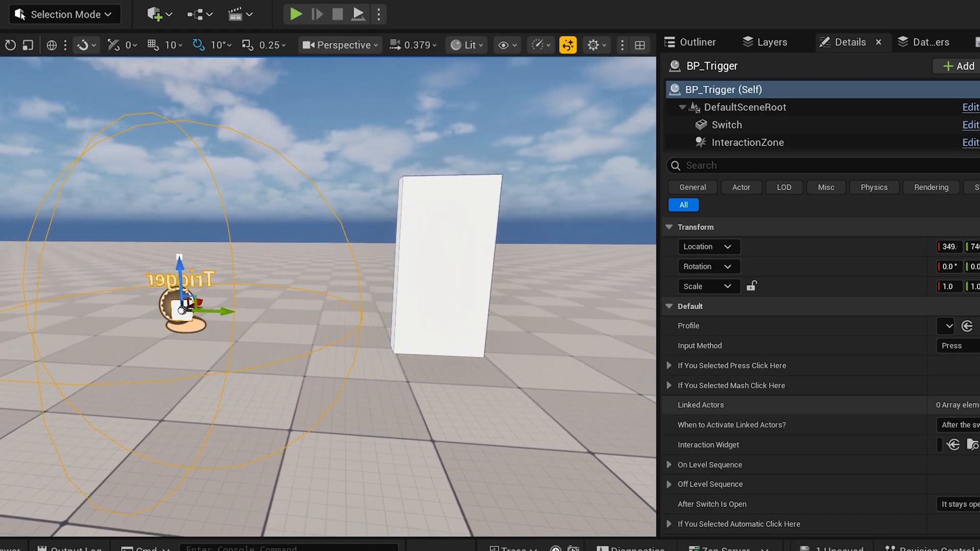
click(979, 405)
click(968, 425)
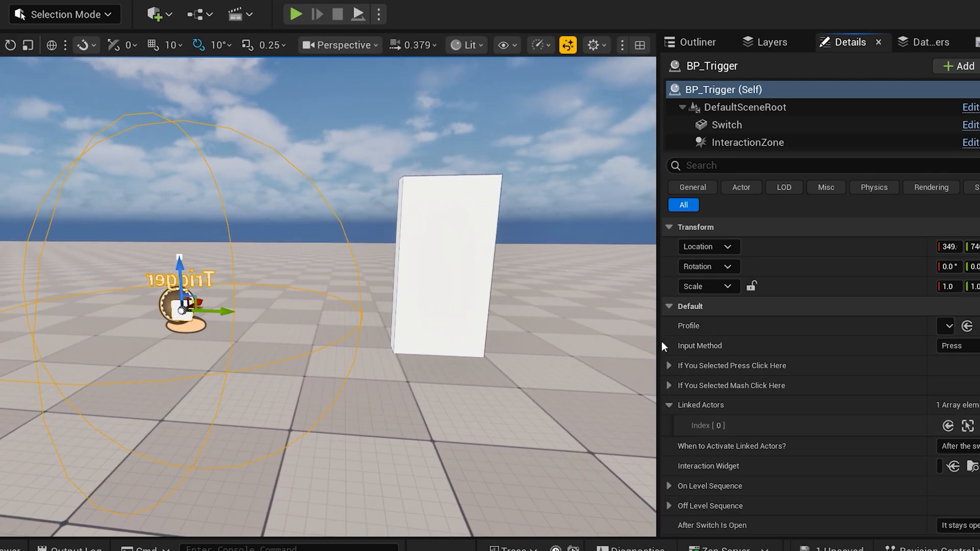
drag(662, 342, 363, 343)
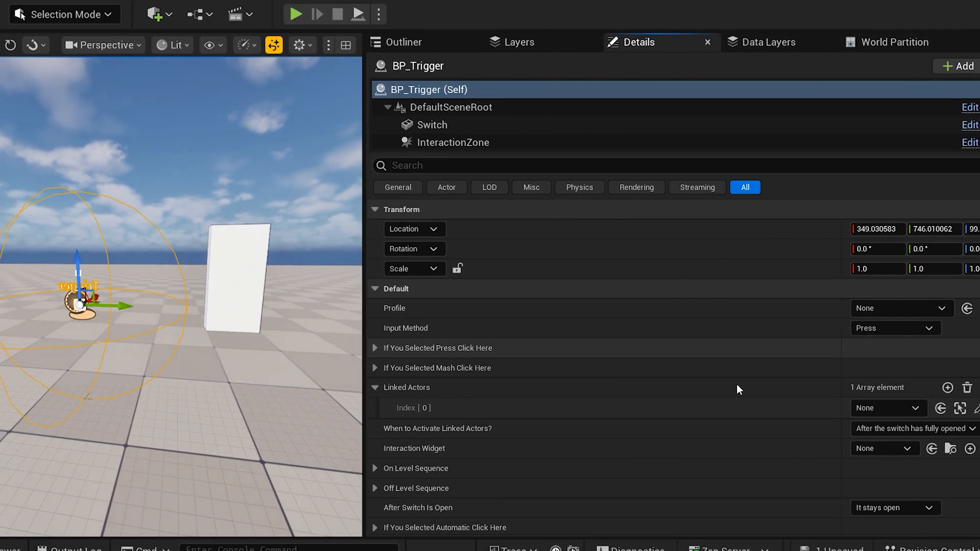
click(924, 408)
click(171, 276)
right_drag(171, 276, 153, 276)
key(s)
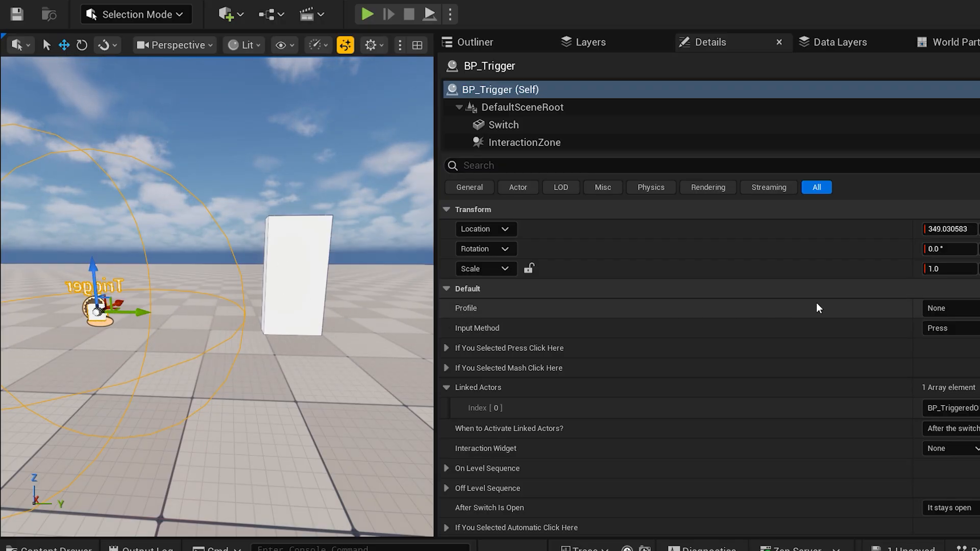
Review the trigger's Input Method choices and the CanFlipMidWay? option under its press settings
click(961, 332)
click(960, 346)
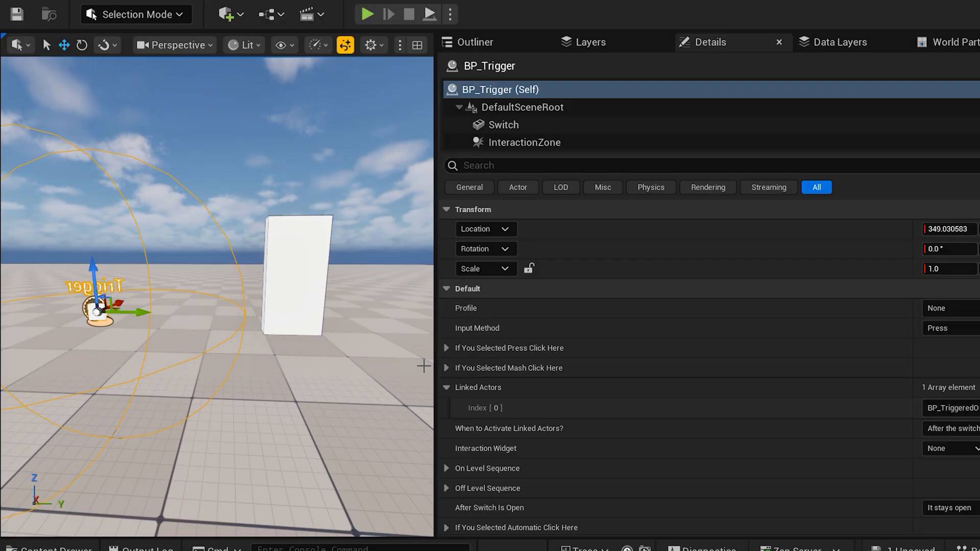
click(447, 387)
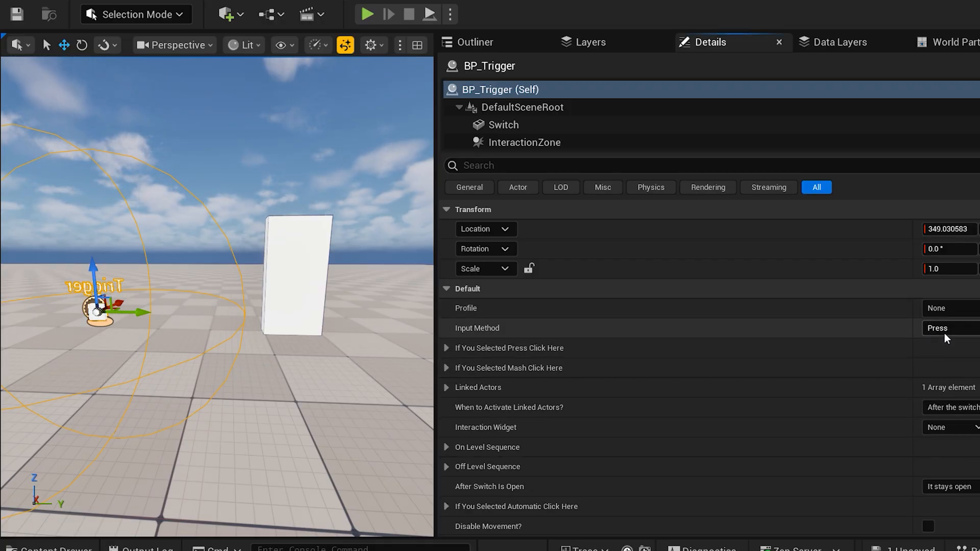
click(531, 349)
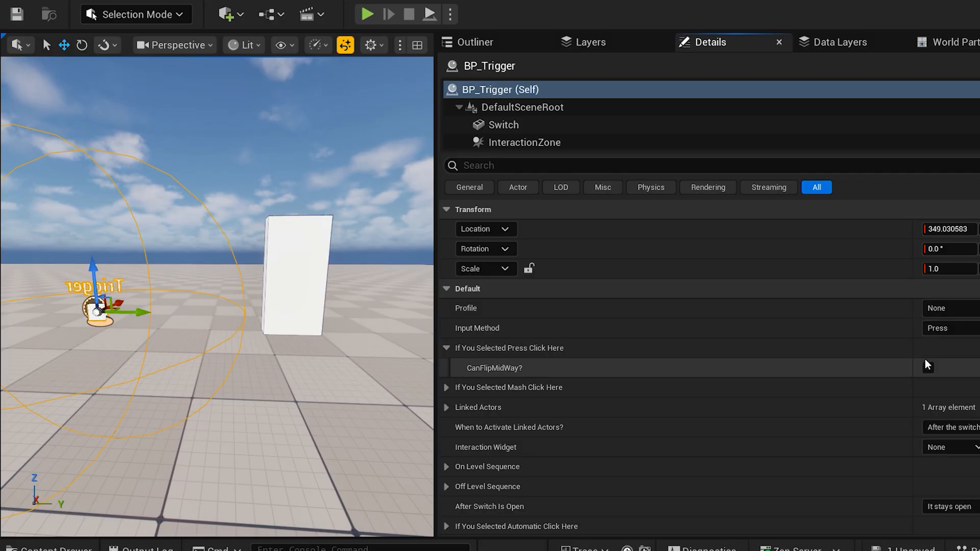
click(446, 348)
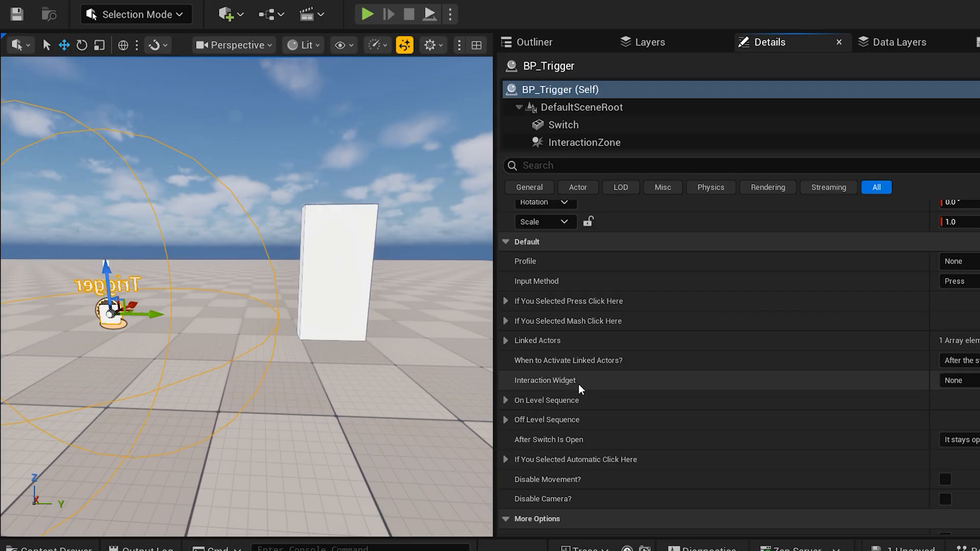
Set BP_Trigger's Interaction Widget to WBP_DefaultSwitch
key(f)
right_drag(247, 296, 313, 284)
key(w)
key(s)
key(s)
key(w)
click(969, 381)
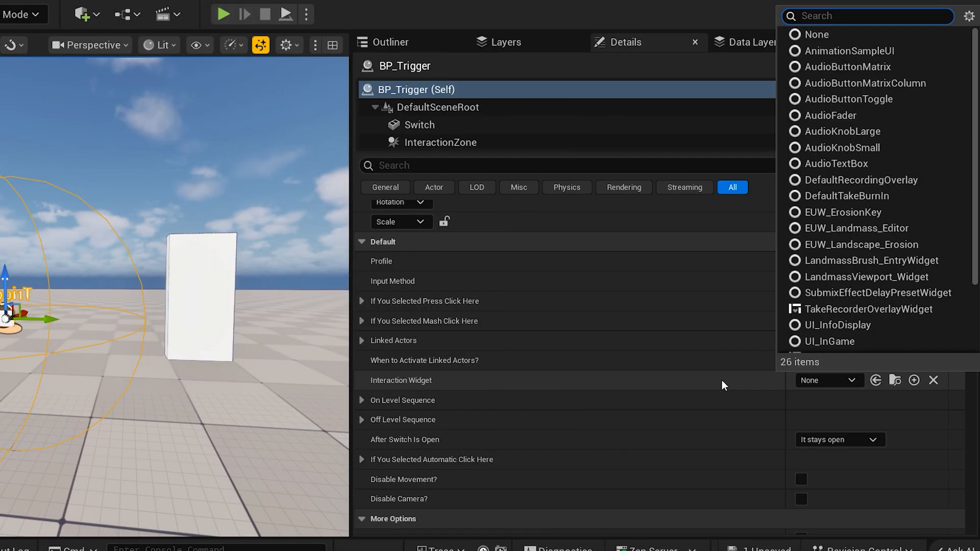
text(wb de)
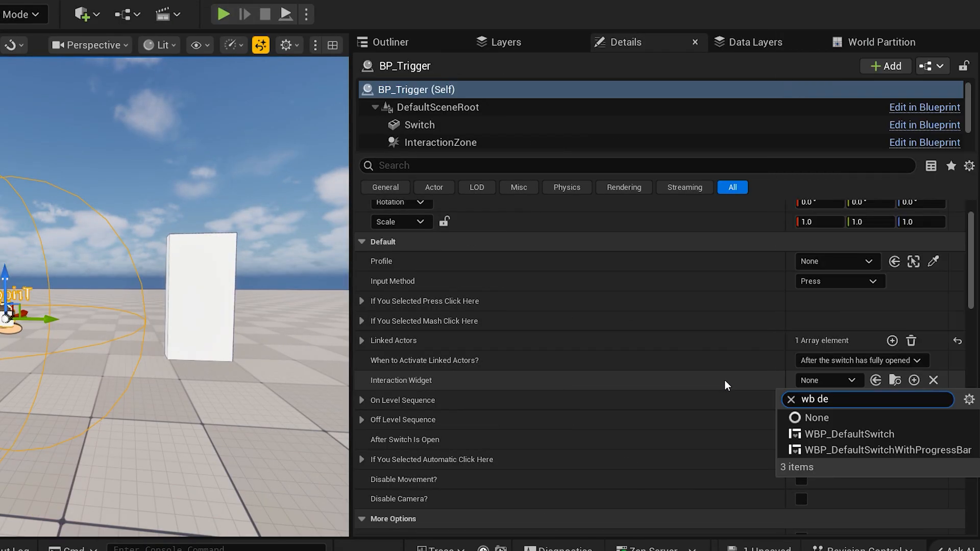
click(829, 434)
Set the trigger's Switch Activation Distance to 200 and check the enlarged interaction zone around it
scroll(635, 400, down, 5)
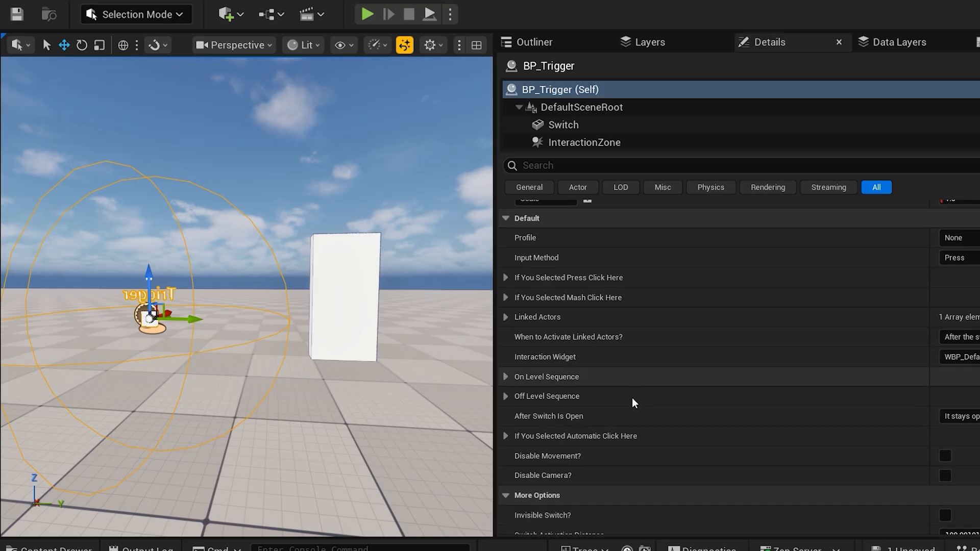
scroll(572, 391, down, 3)
click(972, 349)
text(200)
key(Return)
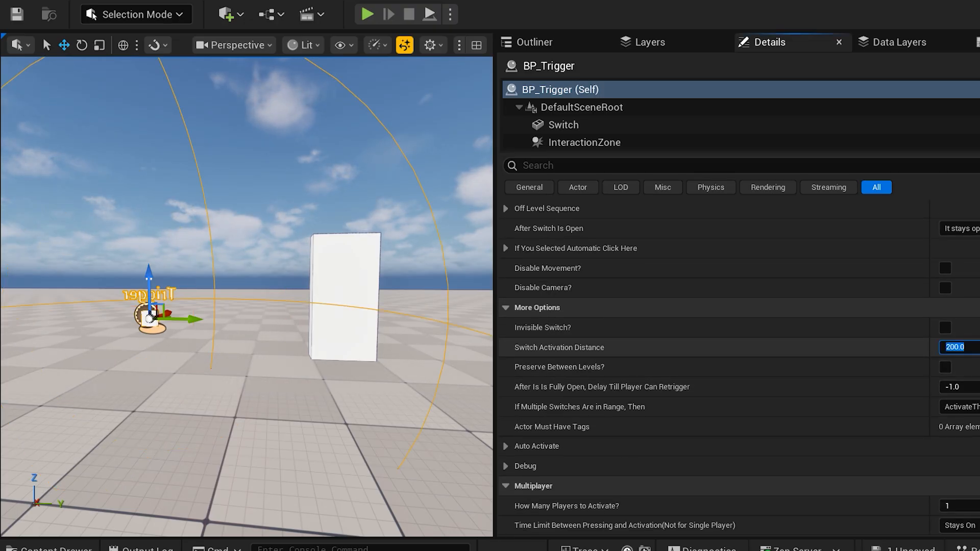
right_drag(403, 294, 381, 287)
right_drag(361, 198, 410, 212)
right_drag(261, 259, 227, 250)
key(w)
key(s)
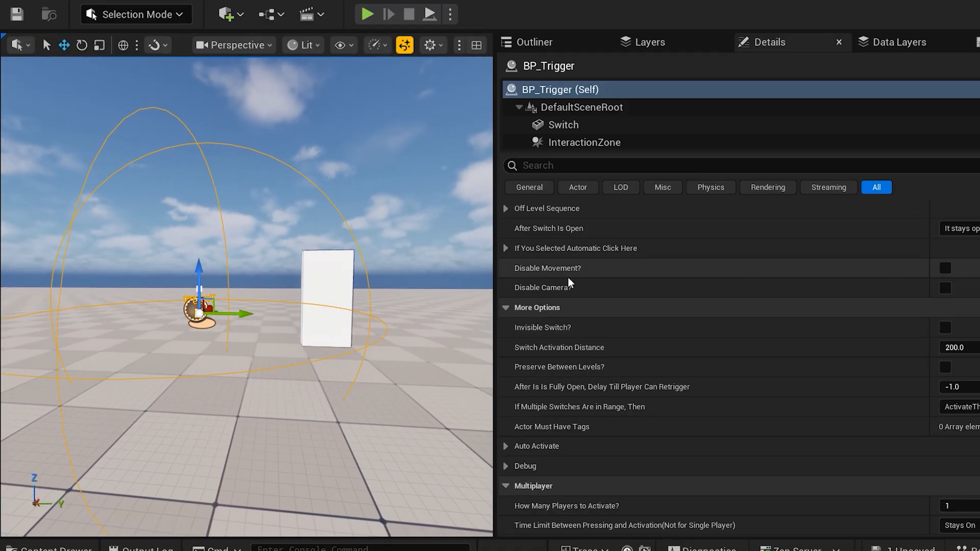
Collapse the trigger's More Options, expand its On Level Sequence settings, and widen the viewport
scroll(569, 280, down, 1)
click(505, 295)
right_drag(450, 301, 472, 300)
key(w)
scroll(687, 359, up, 5)
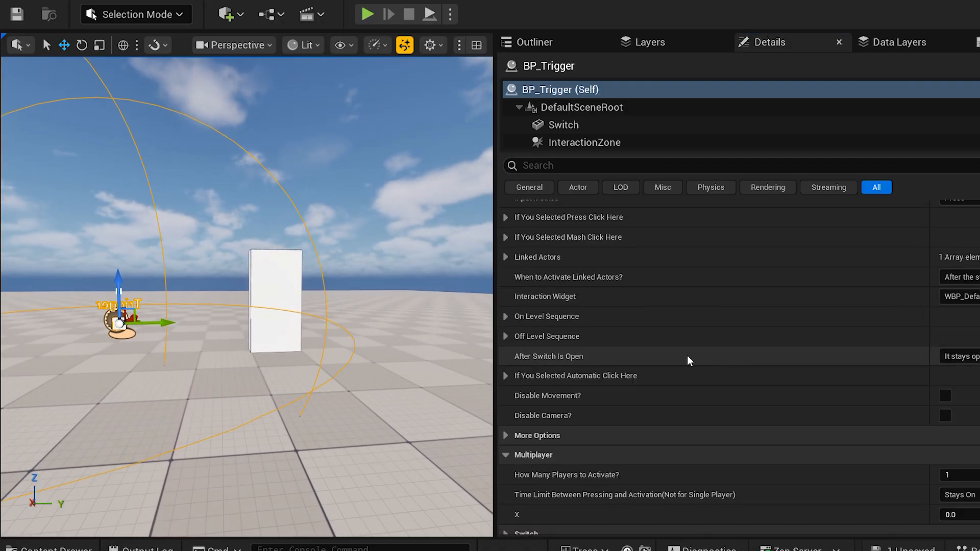
click(505, 413)
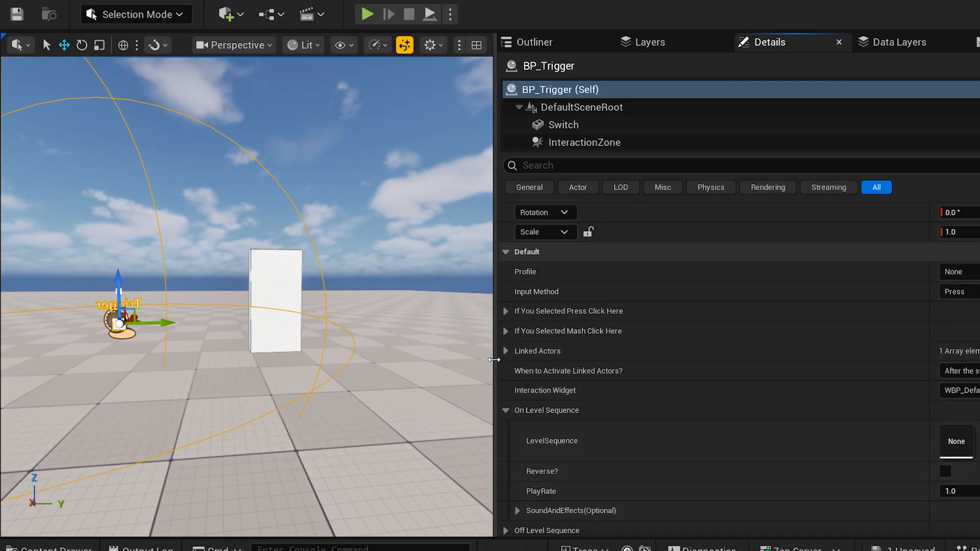
drag(494, 360, 672, 352)
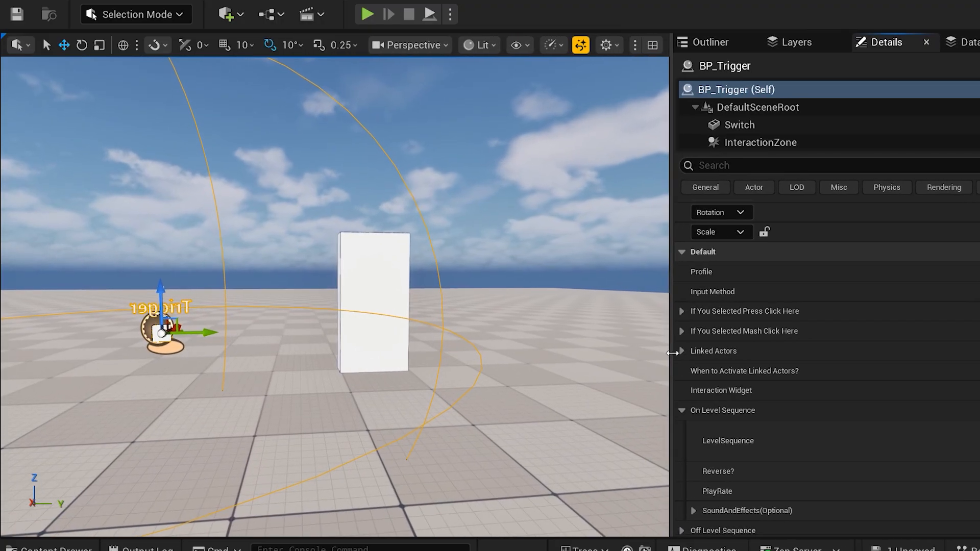
Create a level sequence named LS_YT_WhiteBlobSwitchOpen in the Content/LevelSequences folder
key(f)
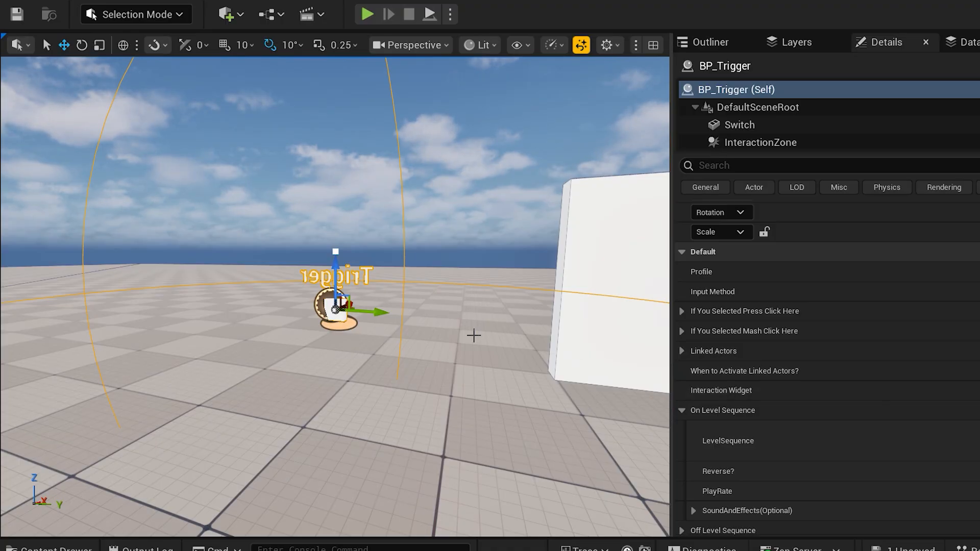
scroll(372, 305, down, 4)
right_drag(371, 305, 350, 234)
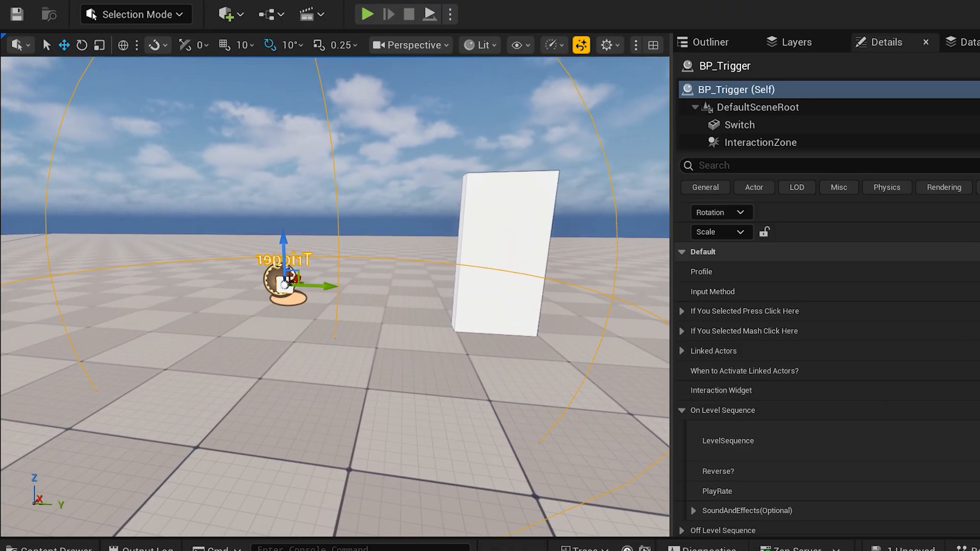
right_drag(481, 189, 460, 173)
click(306, 22)
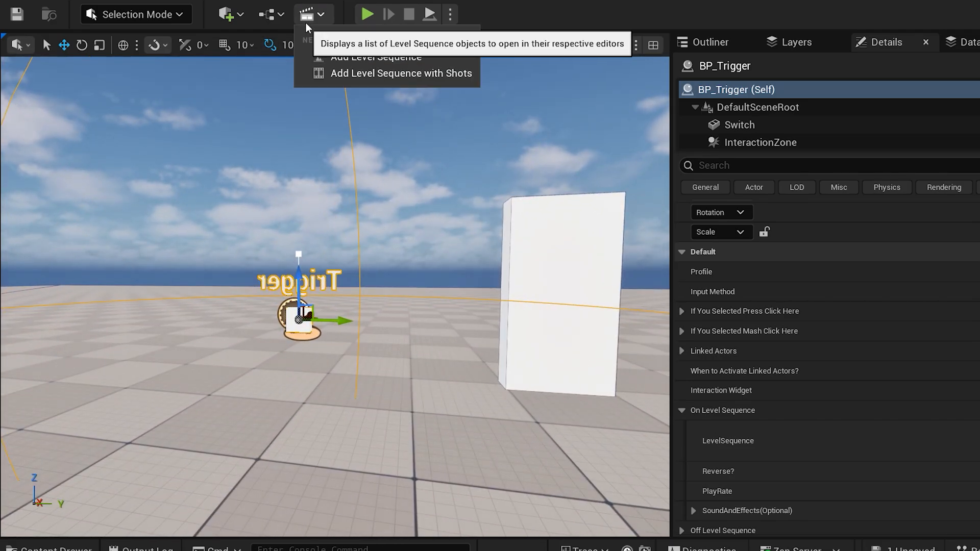
click(350, 56)
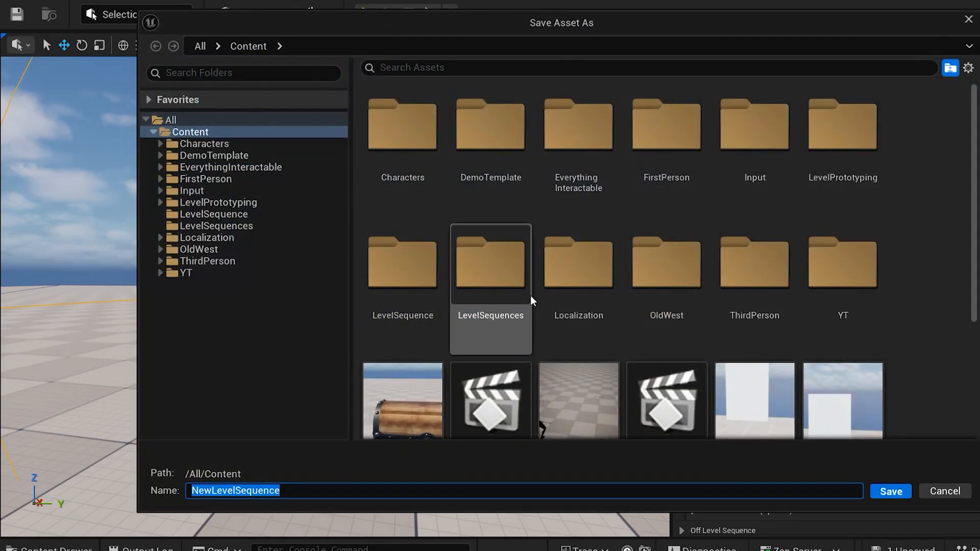
click(500, 318)
double_click(499, 314)
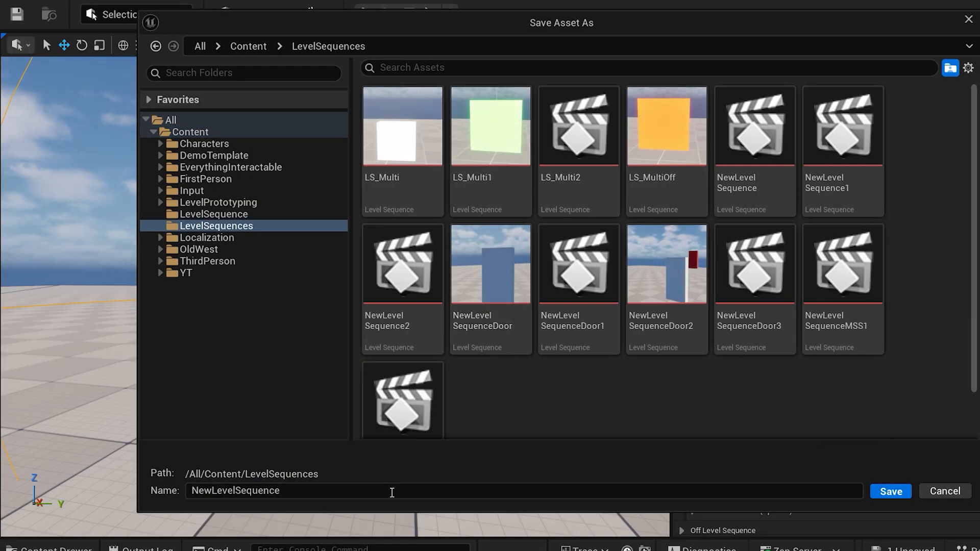
click(394, 491)
text(LS_YT_WhiteBlobSwitchOpen)
key(Left)
key(Left)
key(Left)
key(Left)
text(Switch)
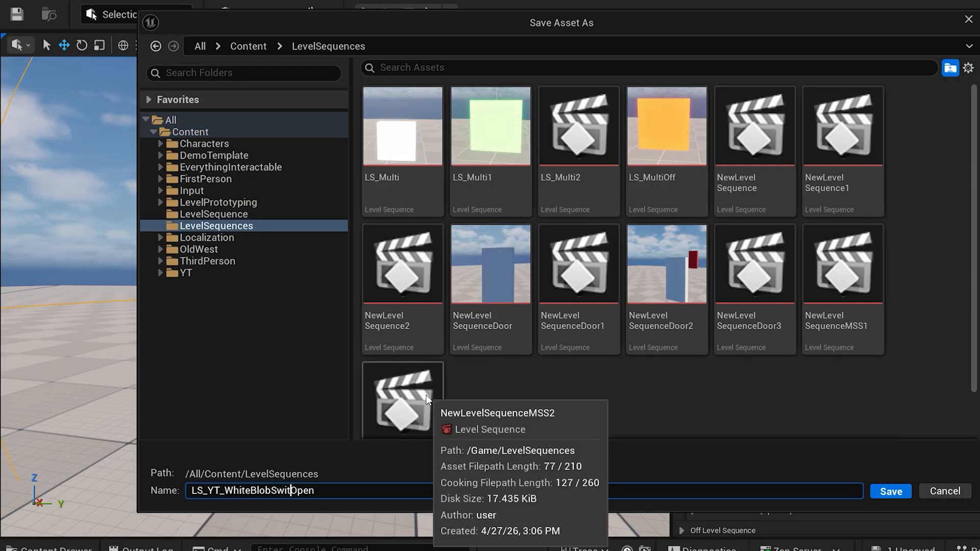
key(Return)
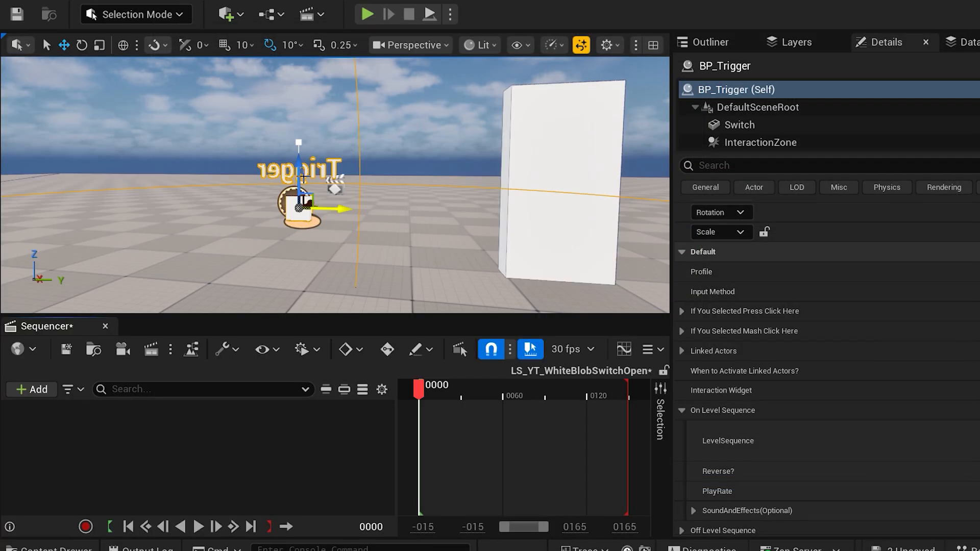
Add BP_Trigger as an actor track in the sequence, with its Switch component as a track beneath it
click(32, 389)
mouse_move(131, 115)
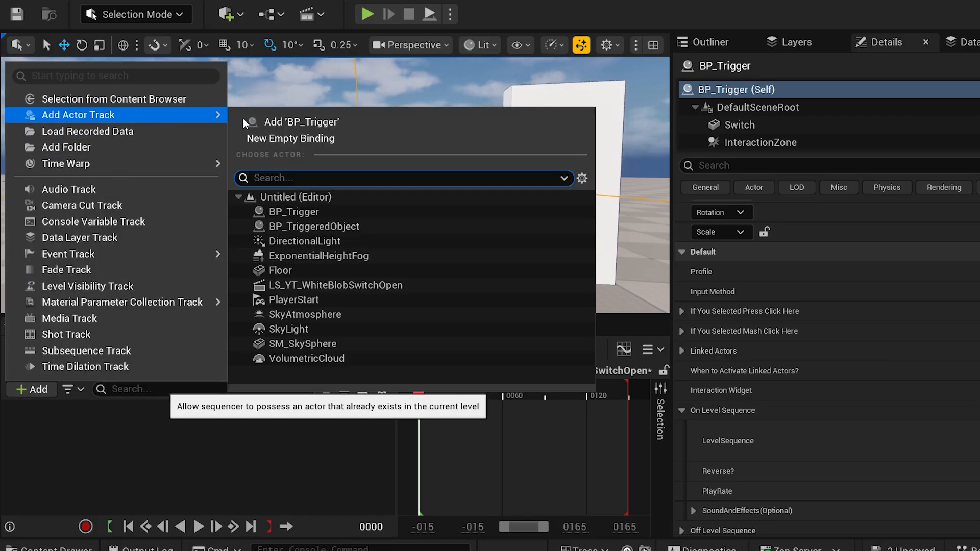
click(301, 122)
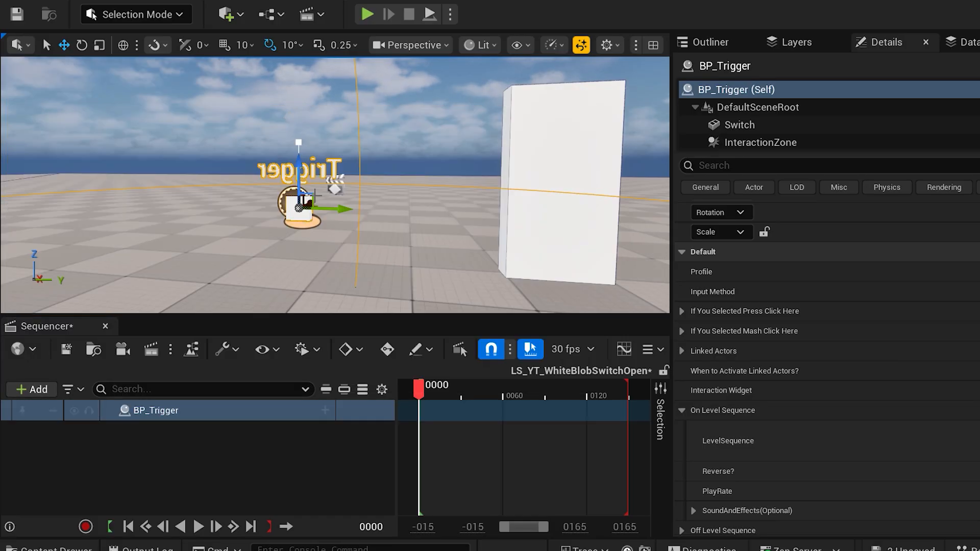
click(324, 411)
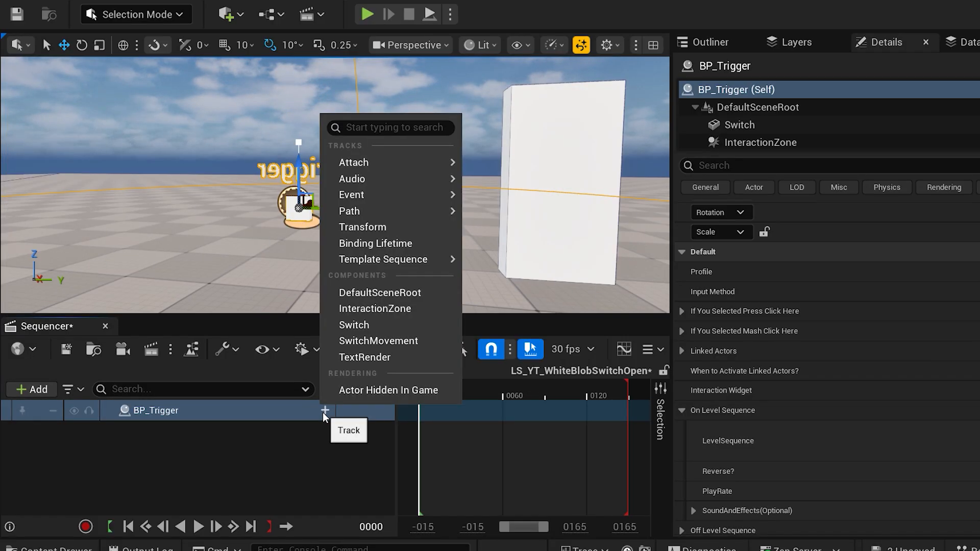
click(385, 325)
click(764, 124)
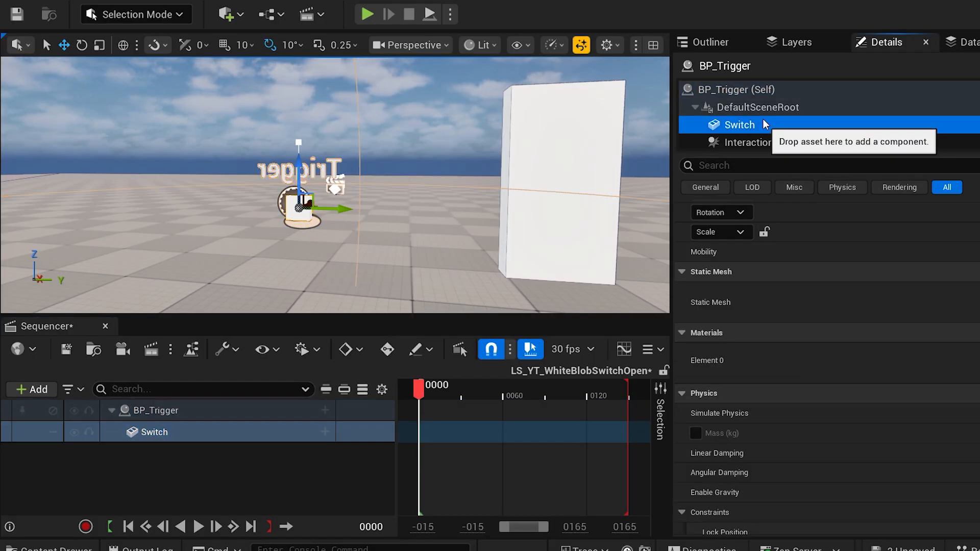
click(214, 429)
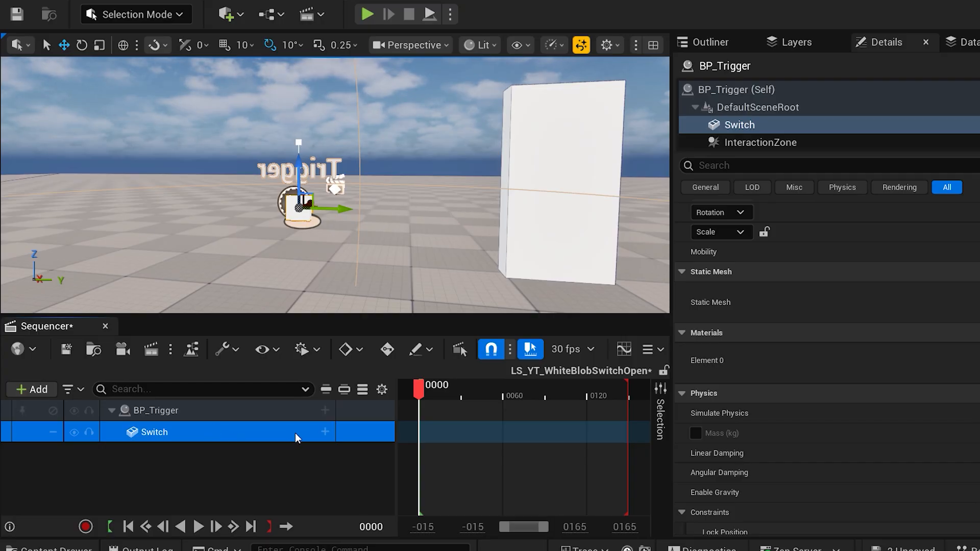
click(284, 409)
right_drag(332, 211, 312, 204)
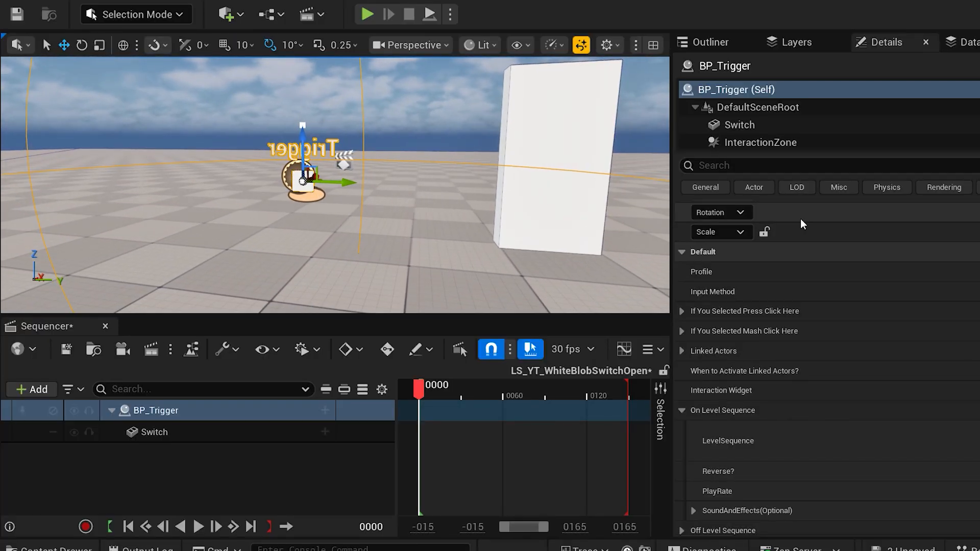
Add a Transform track to the Switch component and key its starting transform at frame 0
click(325, 432)
click(408, 176)
right_drag(405, 192, 356, 179)
click(363, 454)
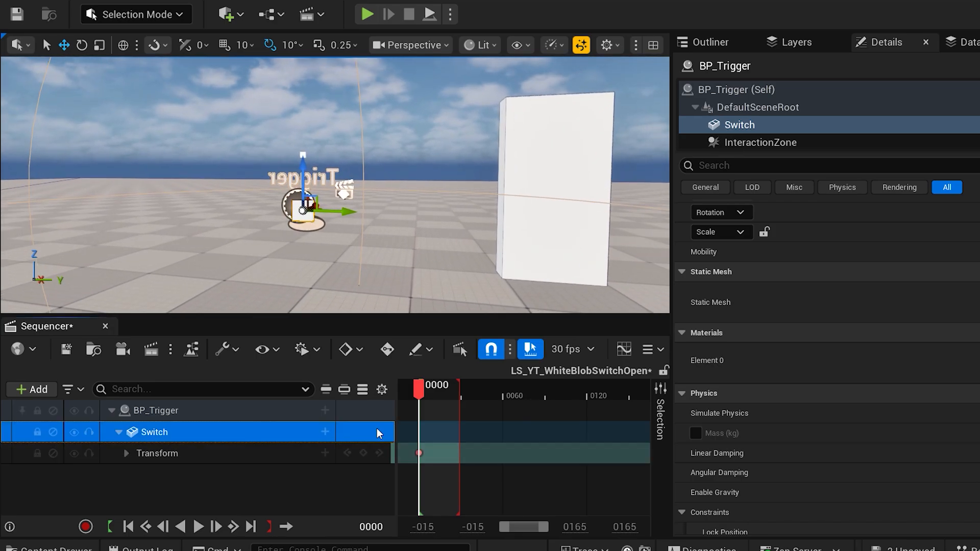
Move the Switch sideways along the Y axis, key its transform at frame 27, and scrub through the motion
drag(420, 396, 464, 401)
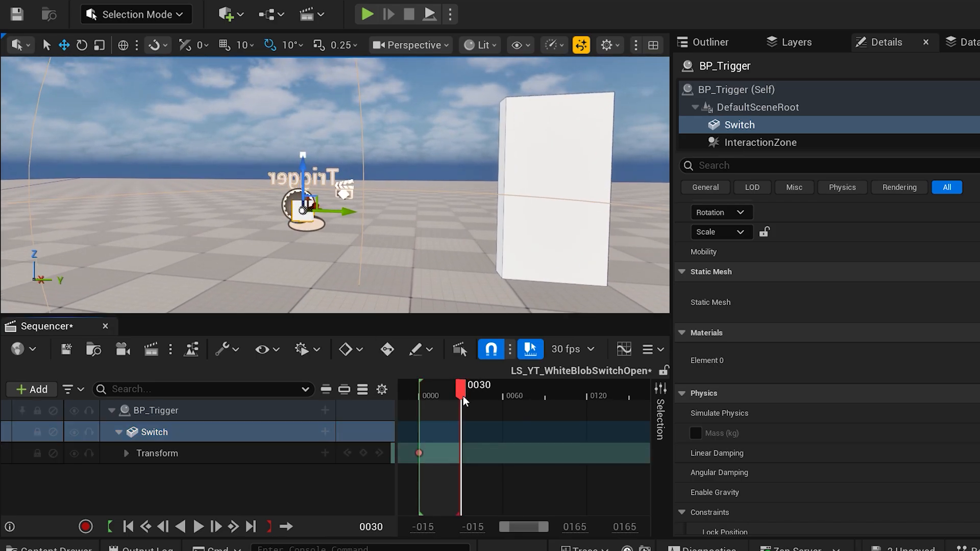
right_drag(365, 225, 365, 199)
drag(365, 220, 347, 220)
right_drag(371, 232, 391, 255)
click(363, 454)
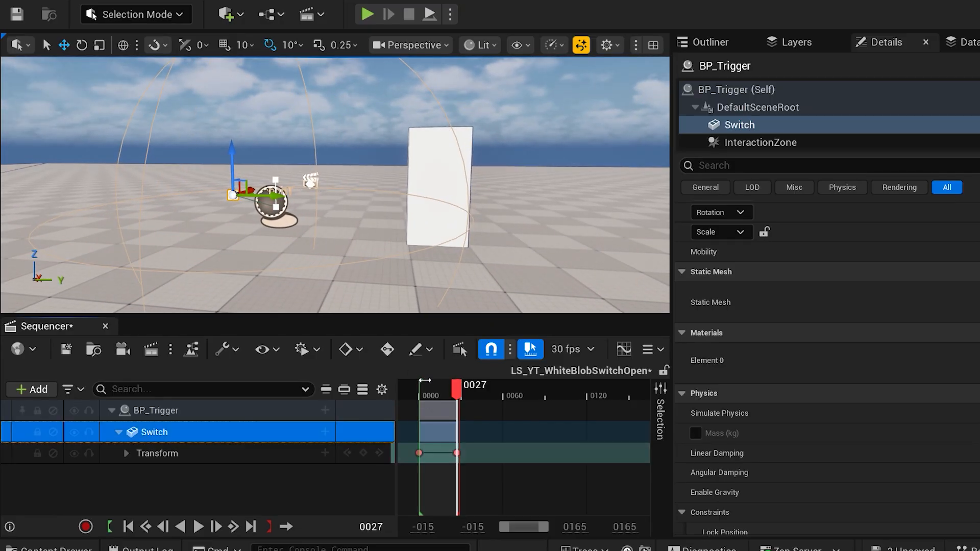
mouse_move(427, 391)
mouse_down()
mouse_move(460, 390)
mouse_move(416, 382)
mouse_move(437, 388)
mouse_up()
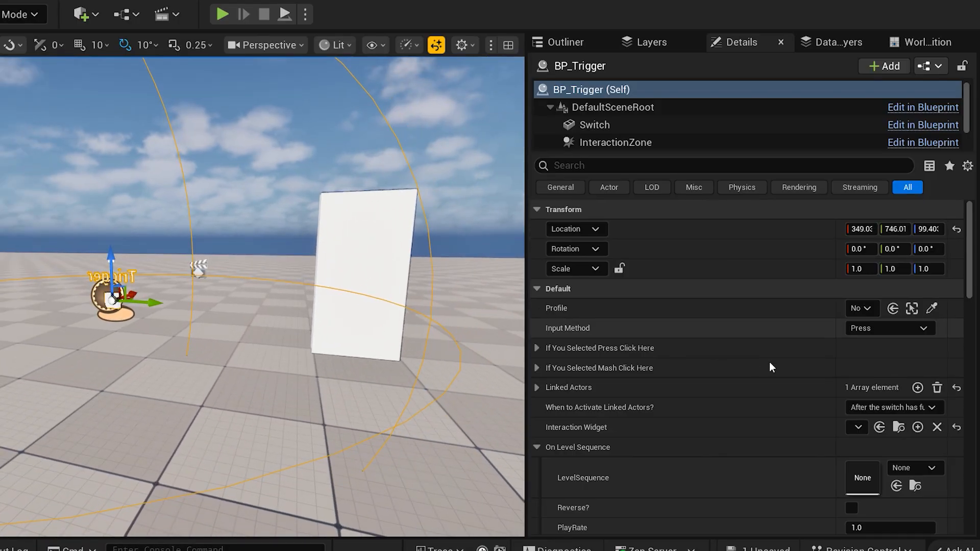
Assign LS_YT_WhiteBlobSwitchOpen as the On Level Sequence of BP_Trigger
scroll(740, 373, down, 4)
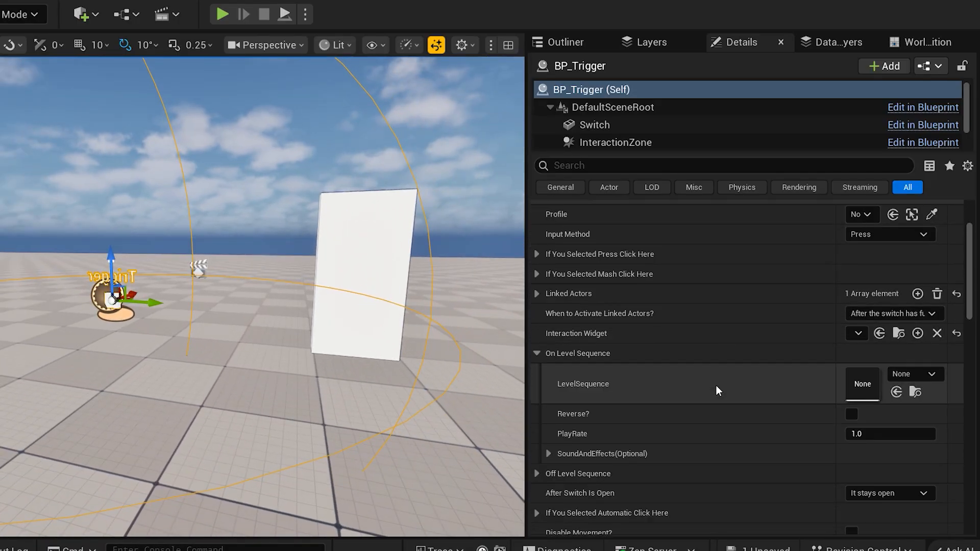
click(912, 374)
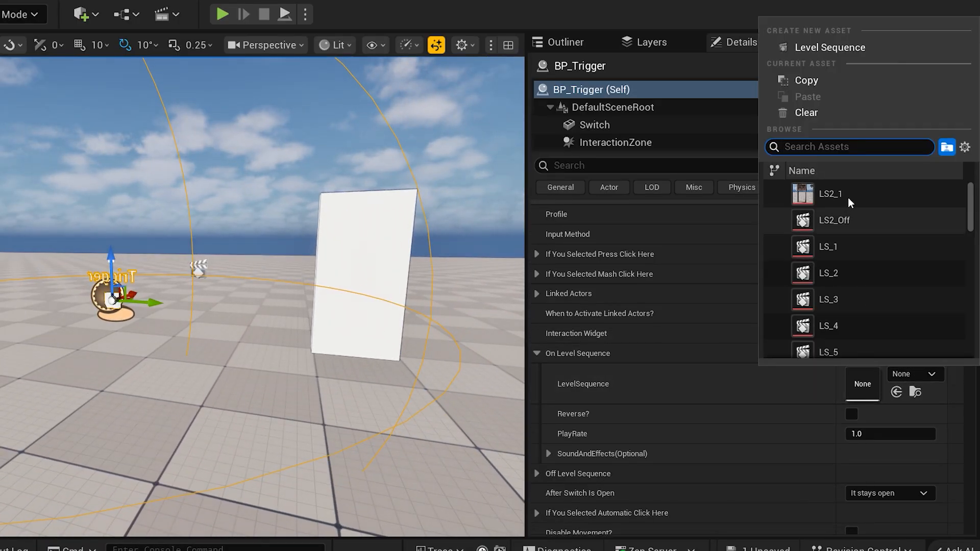
text(ls yt)
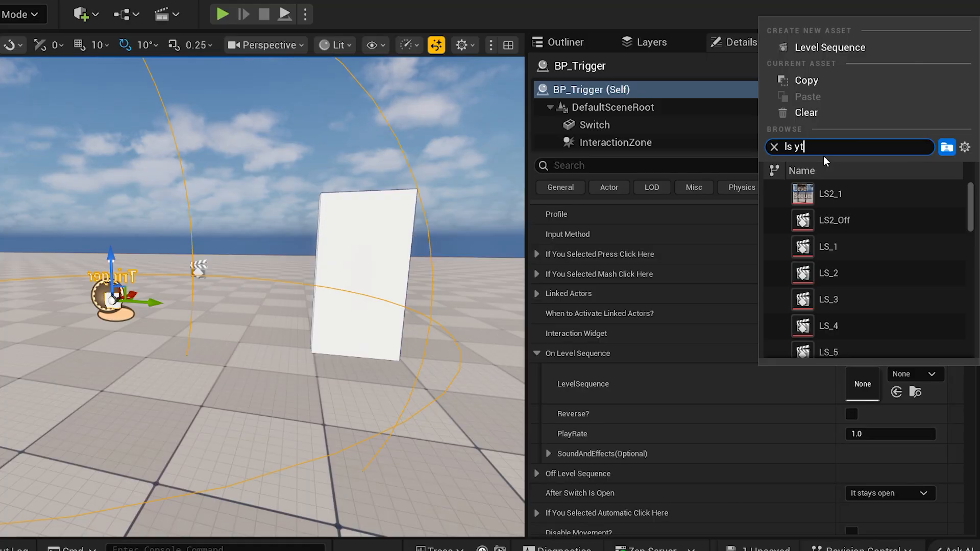
click(906, 246)
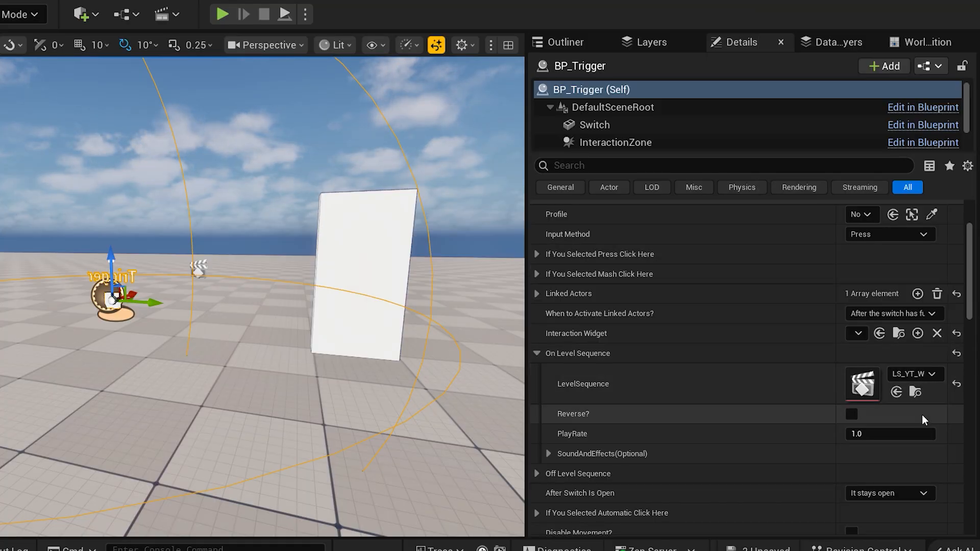
Assign LS_YT_WhiteBlobSwitchOpen as the Off Level Sequence of BP_Trigger as well
click(534, 475)
scroll(562, 474, down, 3)
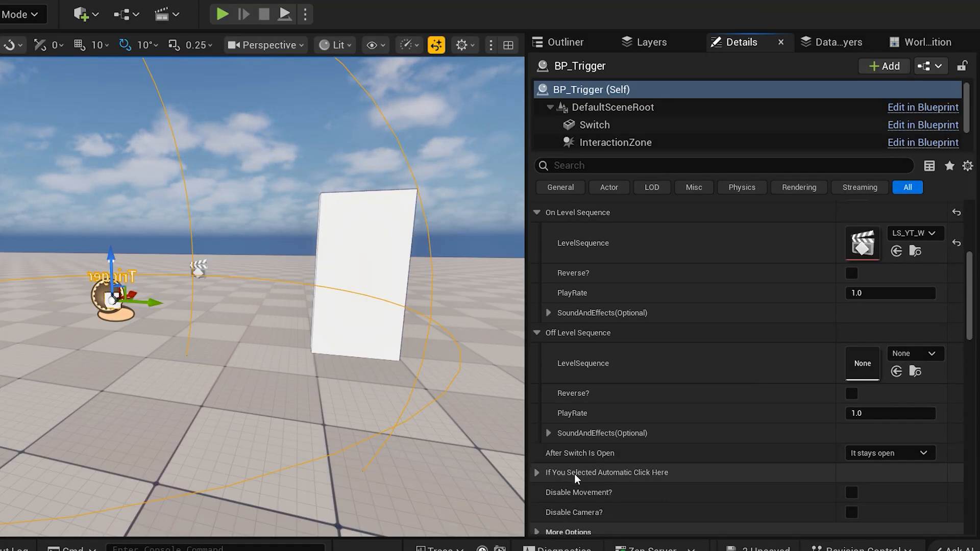
click(921, 252)
click(773, 158)
click(897, 373)
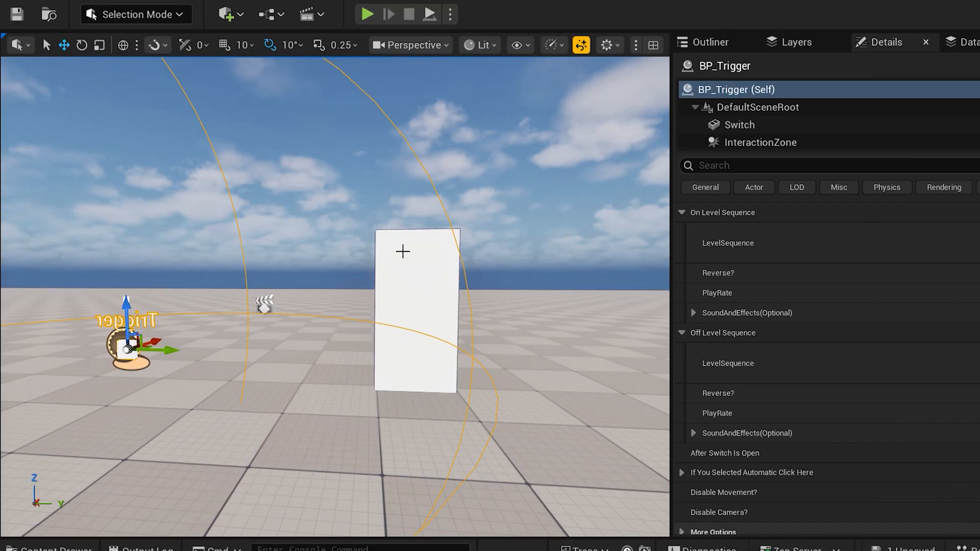
Focus on the white door object and create a level sequence named LS_YT_WhiteBlobDoorOpen
click(403, 251)
key(f)
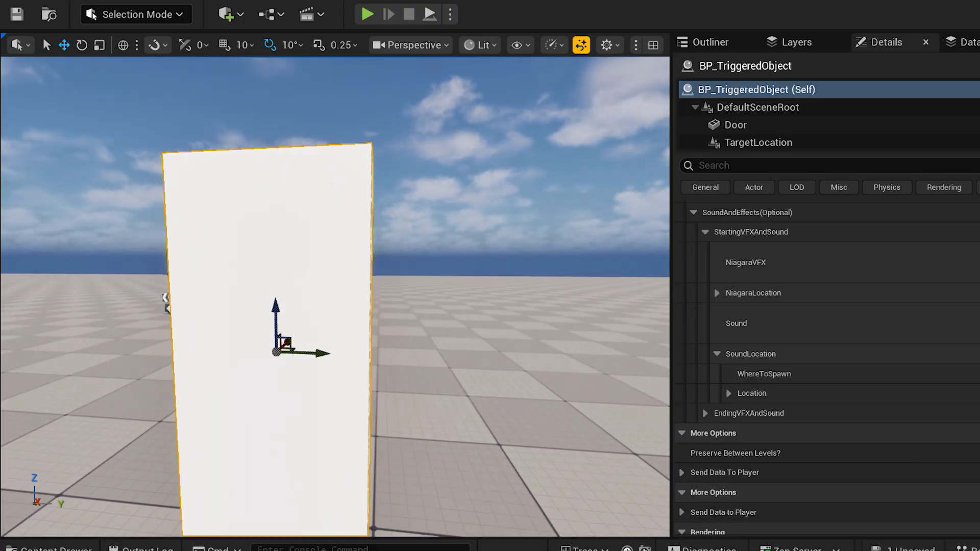
click(318, 20)
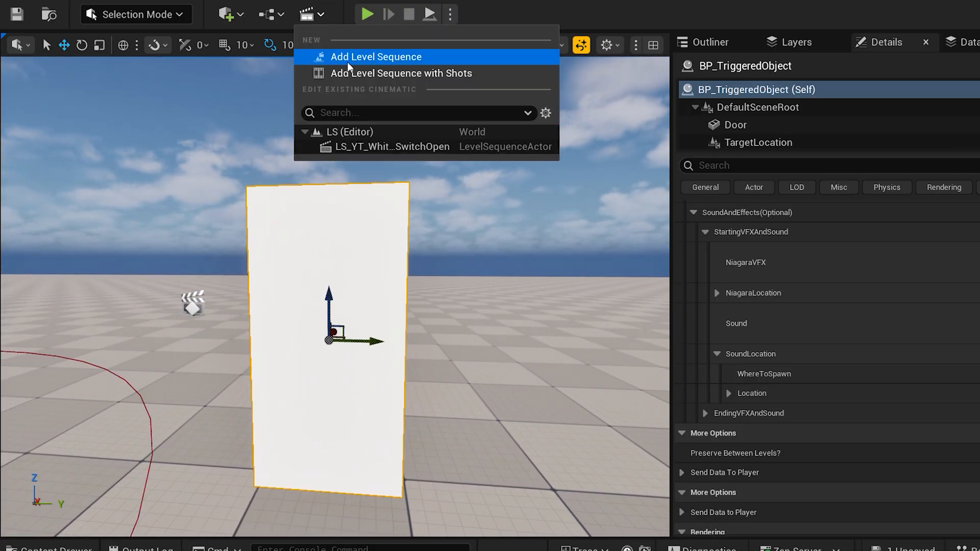
click(348, 57)
text(LS_YT_WhiteBlobDoorOpen)
key(Return)
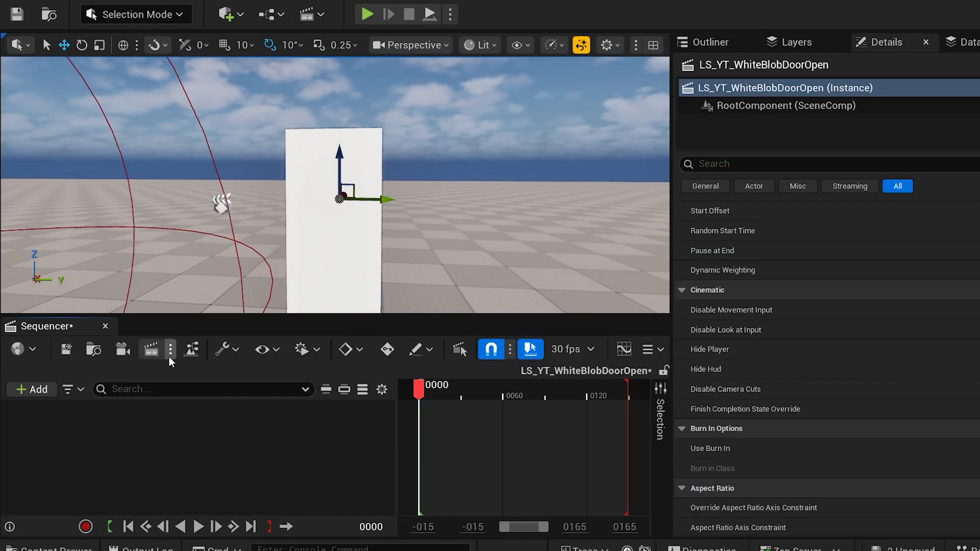
Add BP_TriggeredObject as an actor track in the door sequence, with its Door component as a track beneath it
click(354, 253)
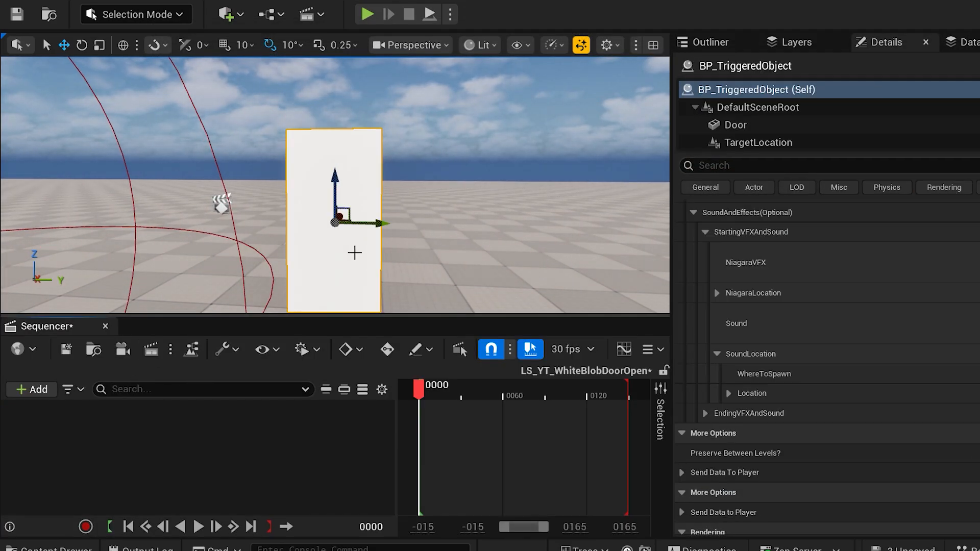
click(35, 388)
mouse_move(87, 116)
click(298, 124)
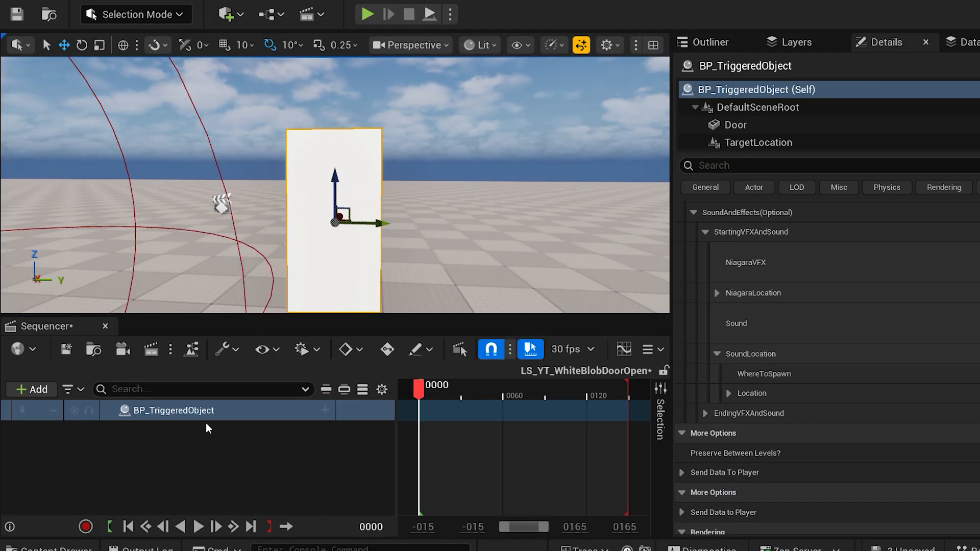
click(325, 411)
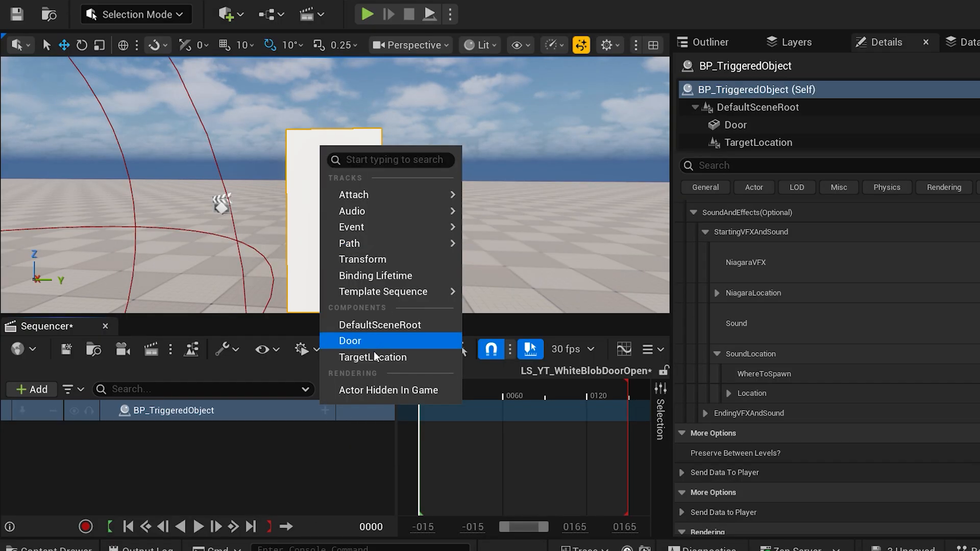
click(377, 342)
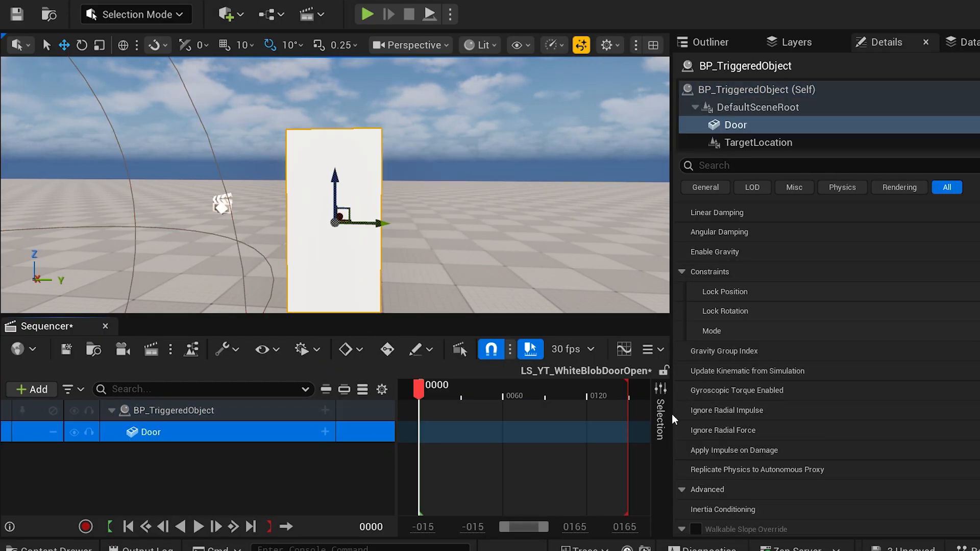
Shorten the sequence to frame 31 and add a Door Transform track keyed at frame 0 and, with the door raised, at frame 31
drag(626, 397, 462, 390)
click(325, 432)
click(398, 178)
click(364, 453)
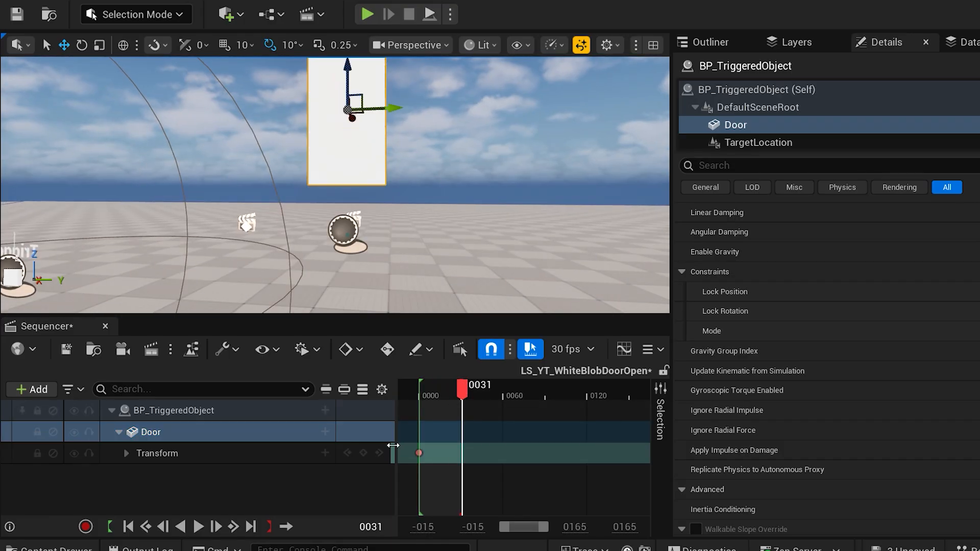
click(363, 453)
drag(464, 390, 424, 390)
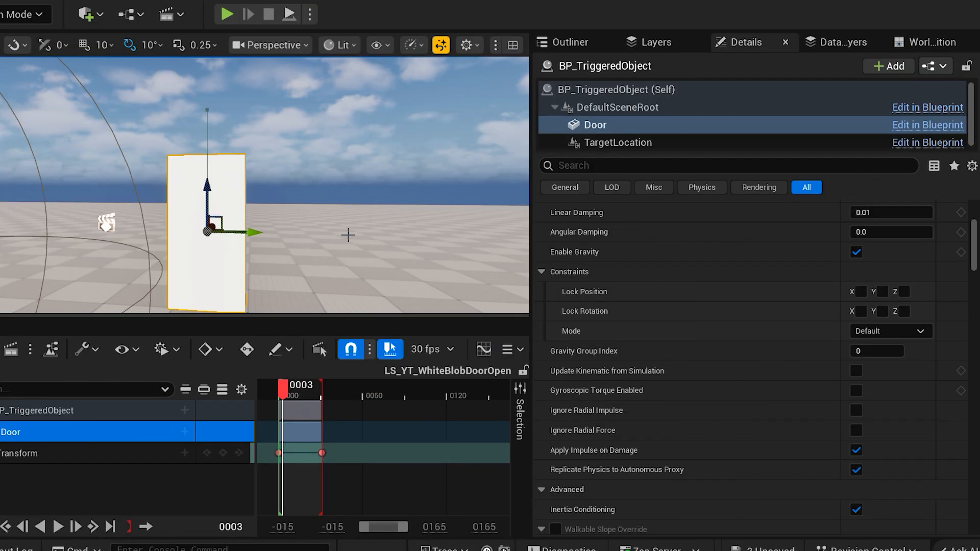
Assign LS_YT_WhiteBlobDoorOpen as the level sequence in the Open Level Sequence Details of BP_TriggeredObject
right_drag(347, 234, 337, 234)
click(636, 89)
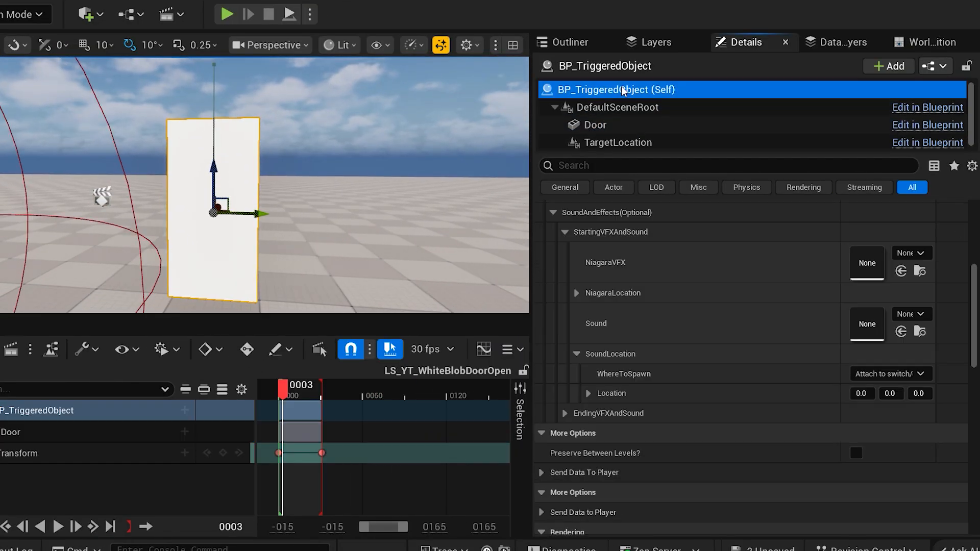
click(909, 253)
scroll(622, 455, up, 5)
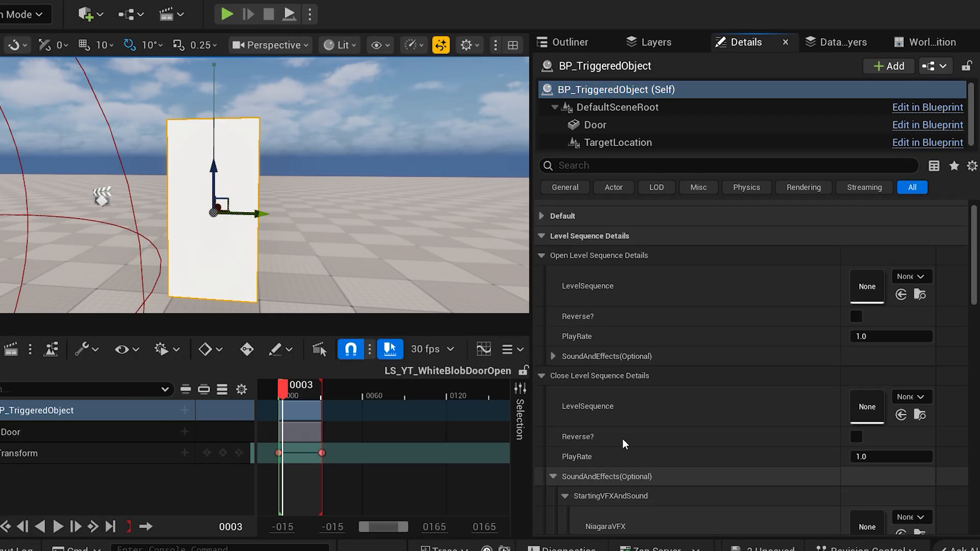
click(541, 269)
click(542, 289)
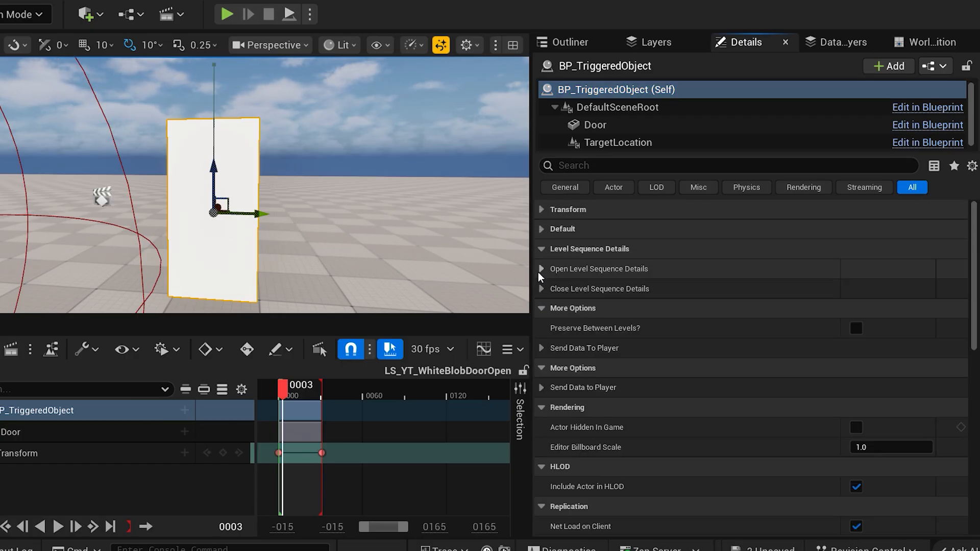
click(540, 271)
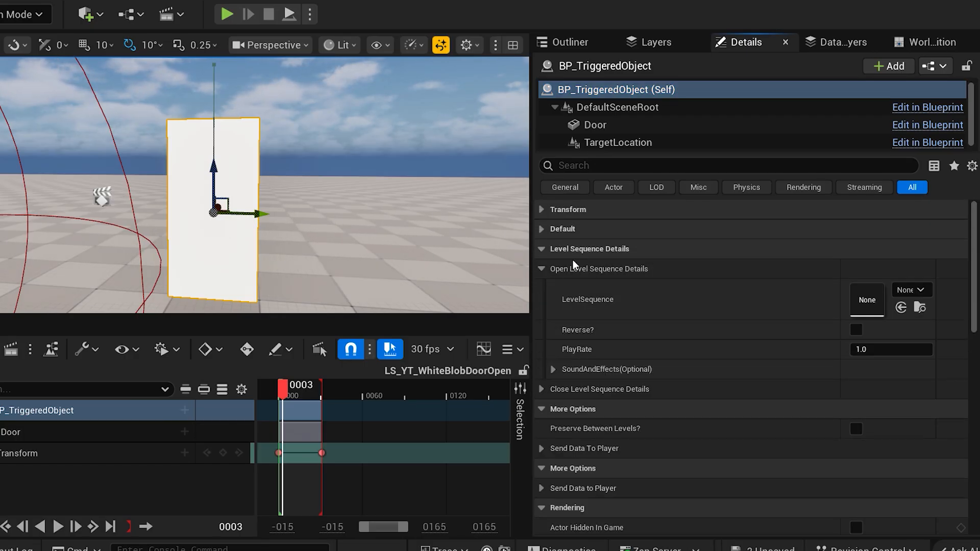
click(906, 290)
text(ls yt)
click(823, 447)
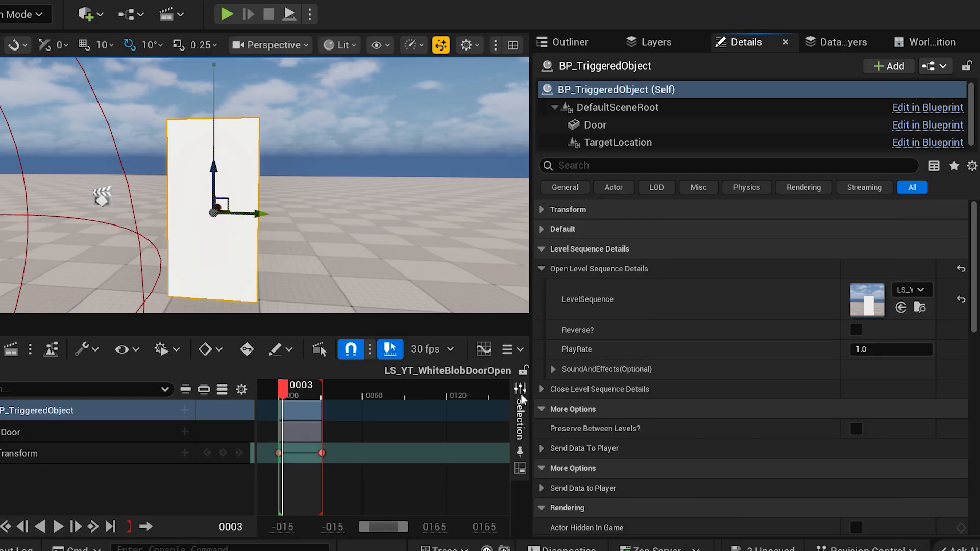
Assign LS_YT_WhiteBlobDoorOpen in the Close Level Sequence Details of BP_TriggeredObject and enable Reverse
click(705, 389)
click(910, 410)
text(ls yt door)
click(878, 229)
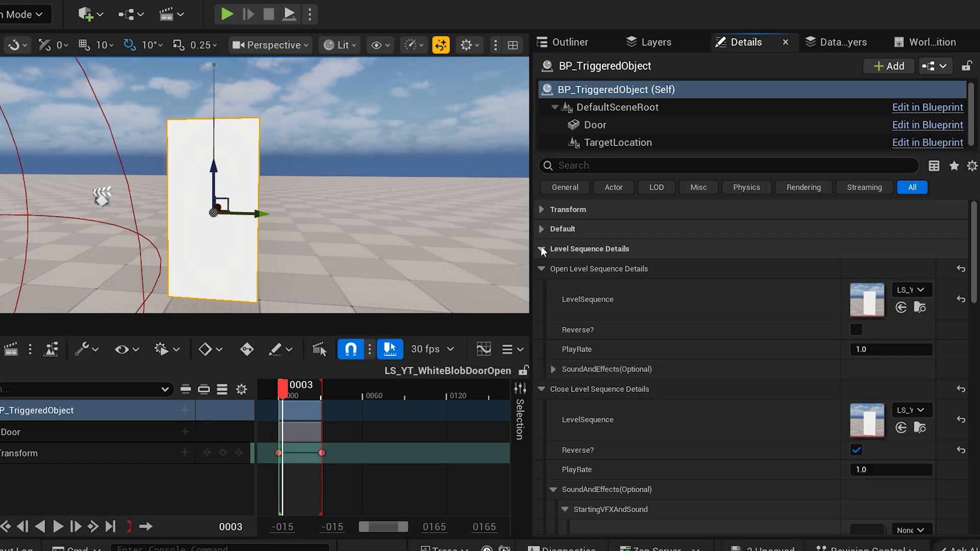
Play the level in an enlarged viewport, walk to the switch, activate it to test the door, and end the test
drag(532, 245, 668, 245)
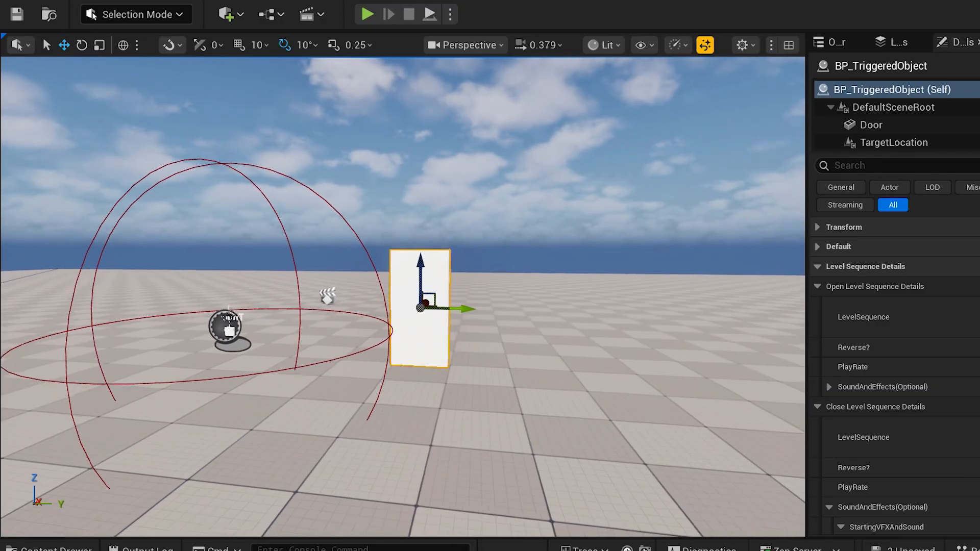
right_drag(464, 253, 463, 279)
key(w)
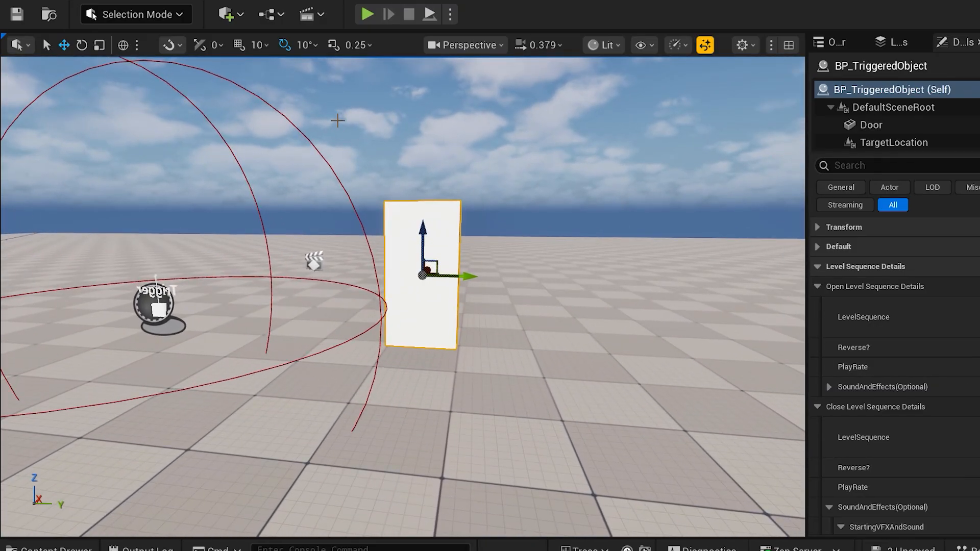
click(363, 21)
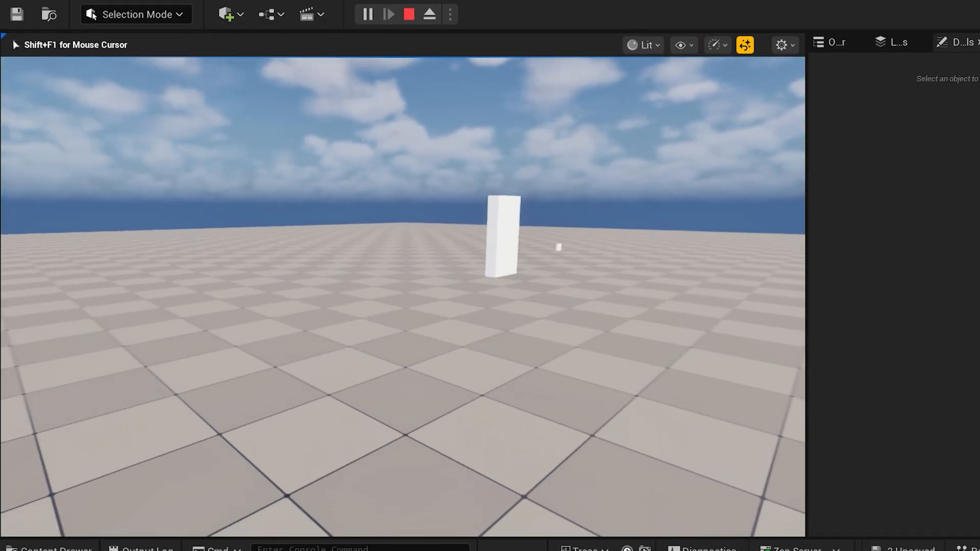
key(w)
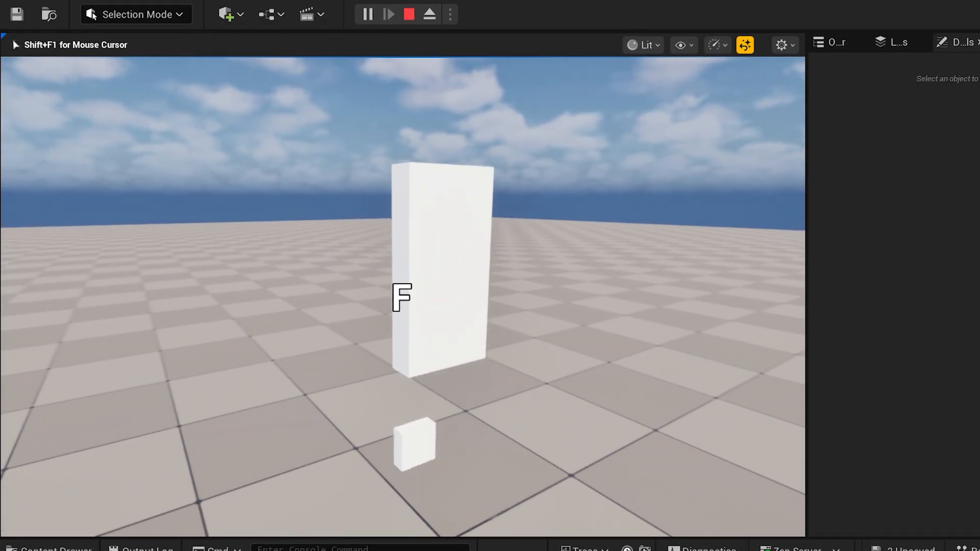
key(d)
key(f)
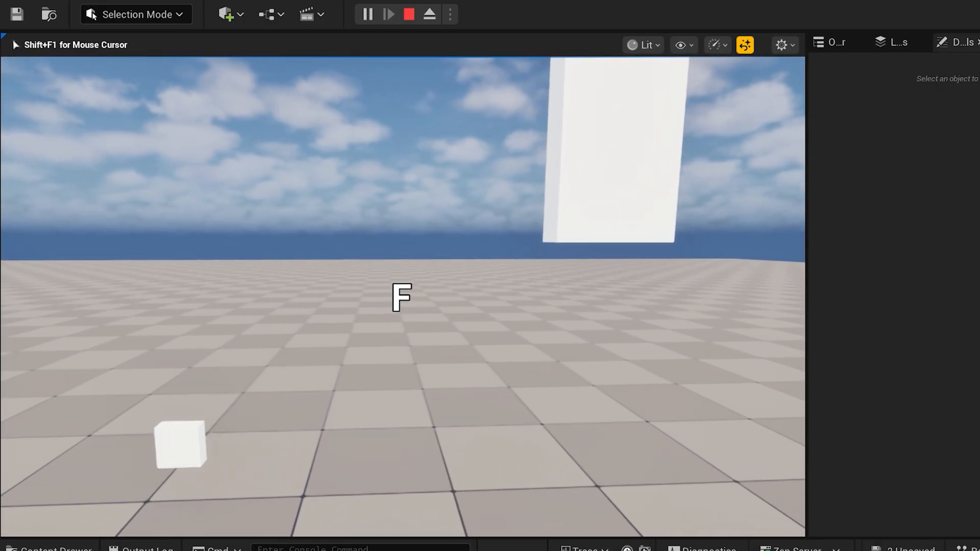
key(Escape)
Set After Switch Is Open on BP_Trigger to Player can close it manually, with the two level sequence groups collapsed
drag(664, 288, 378, 288)
scroll(719, 468, down, 4)
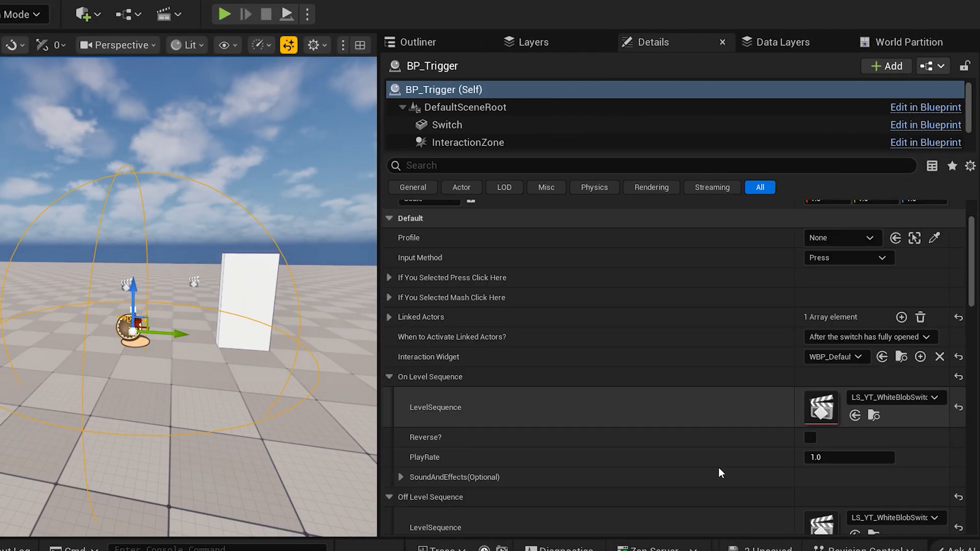
click(389, 308)
click(392, 328)
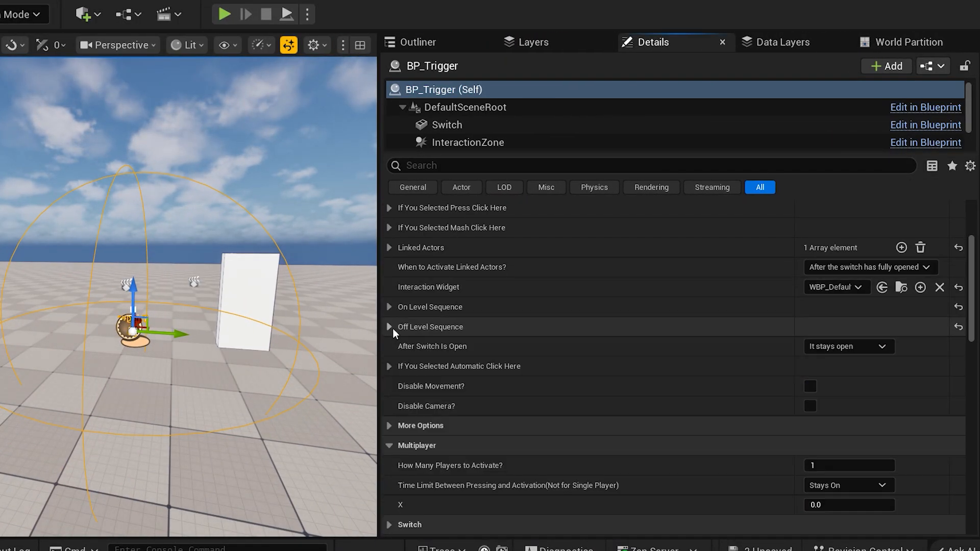
click(821, 347)
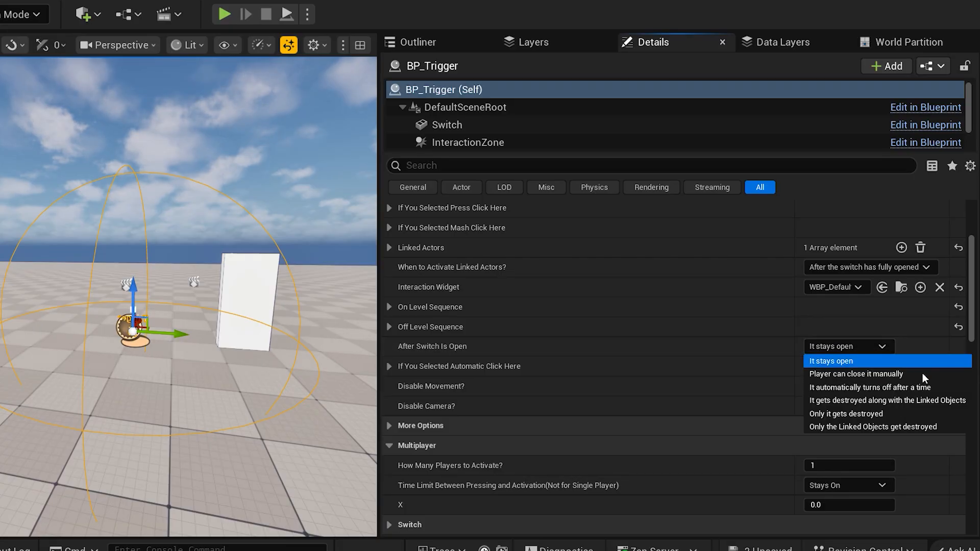
click(837, 374)
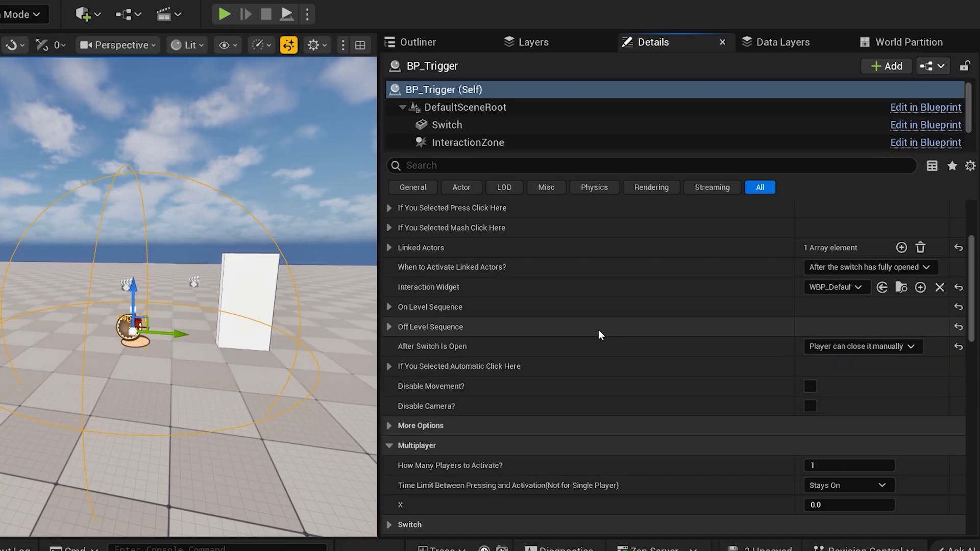
Play the level again, walk to the switch, test opening and closing the door manually, and end the test
drag(379, 237, 747, 230)
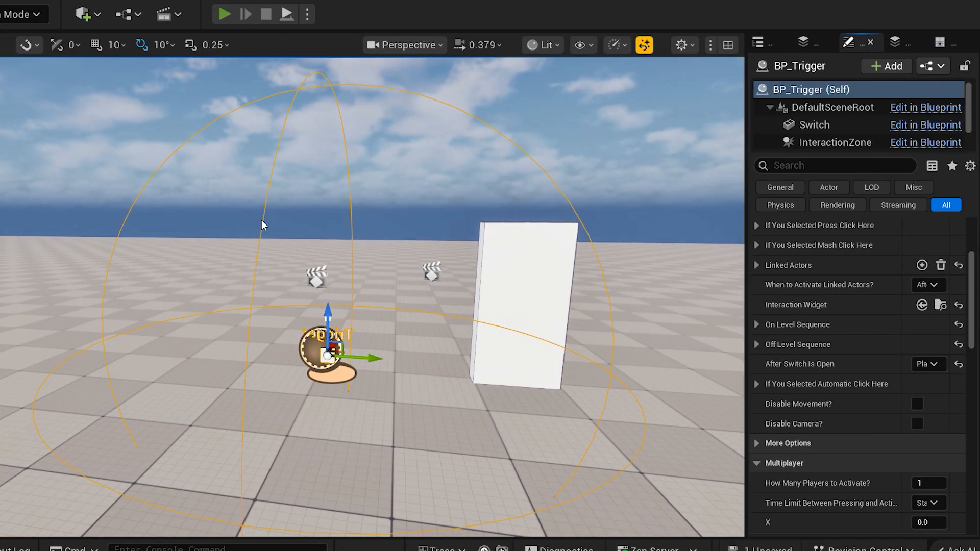
click(262, 225)
key(w)
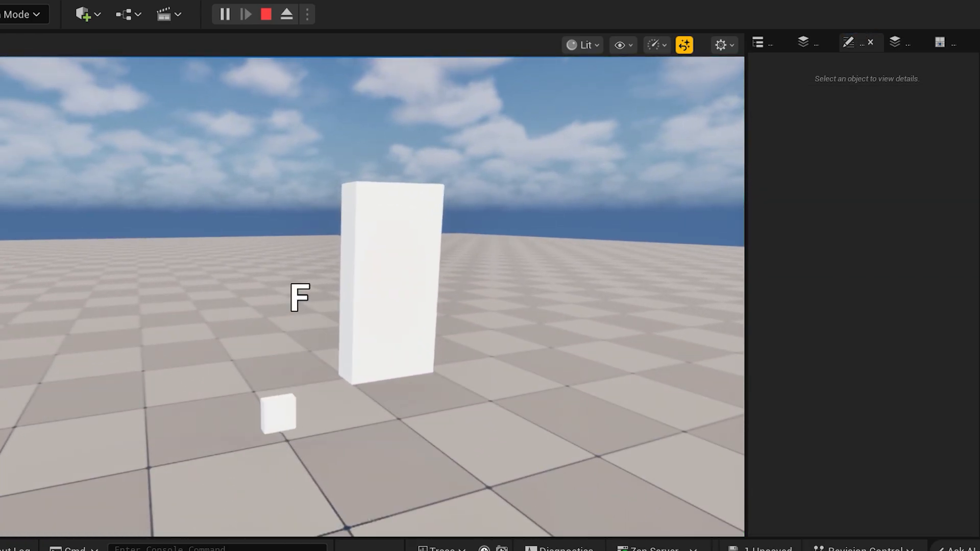
key(f)
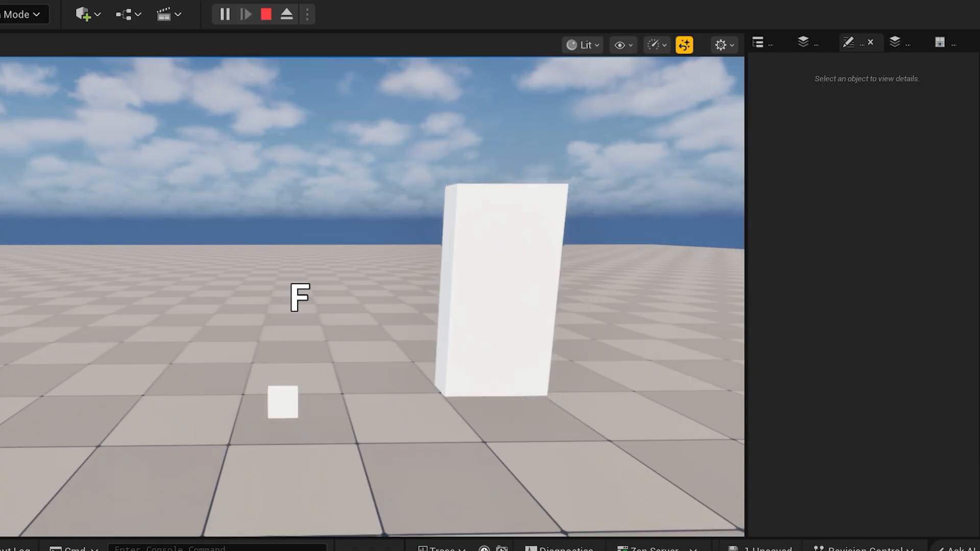
key(Escape)
Expand the press-related options of BP_Trigger and enable CanFlipMidWay?
drag(748, 282, 395, 296)
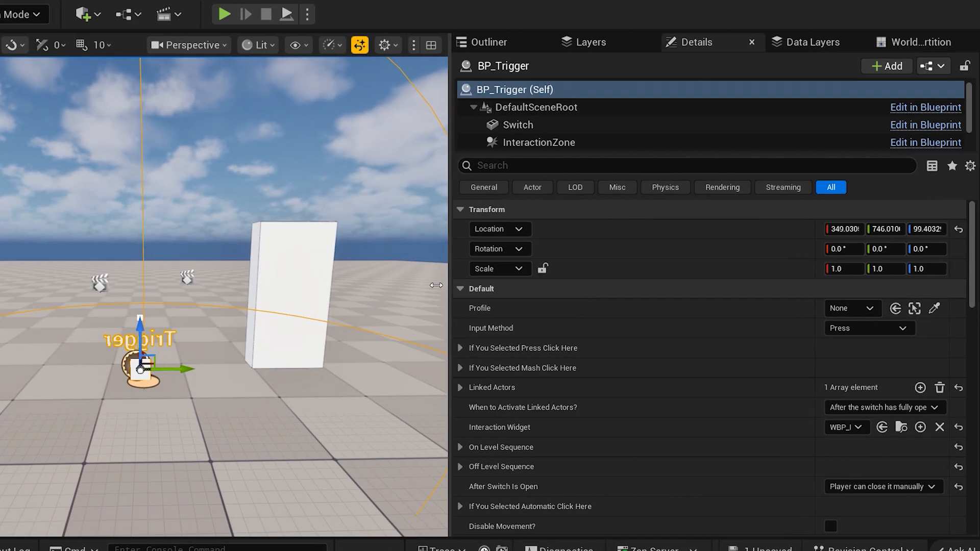
click(406, 348)
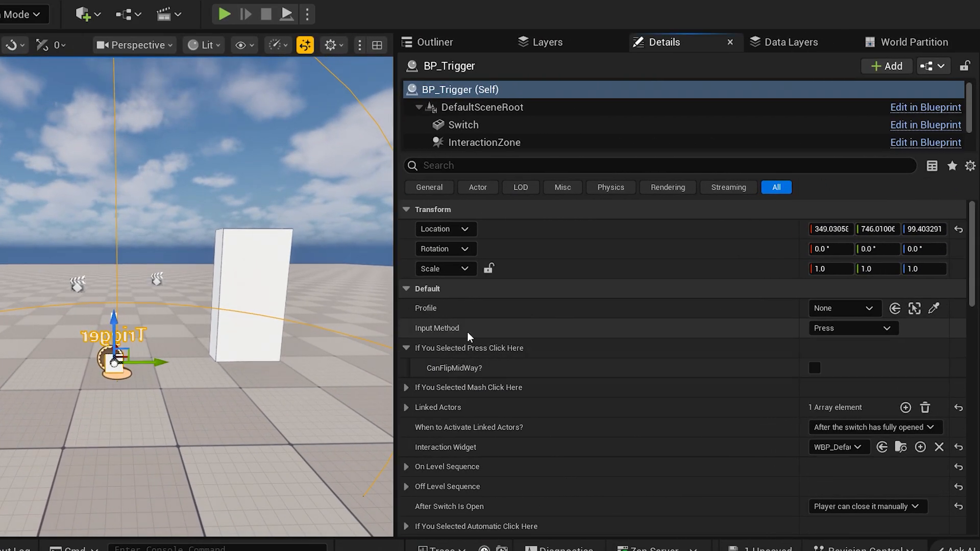
click(815, 368)
drag(395, 262, 584, 265)
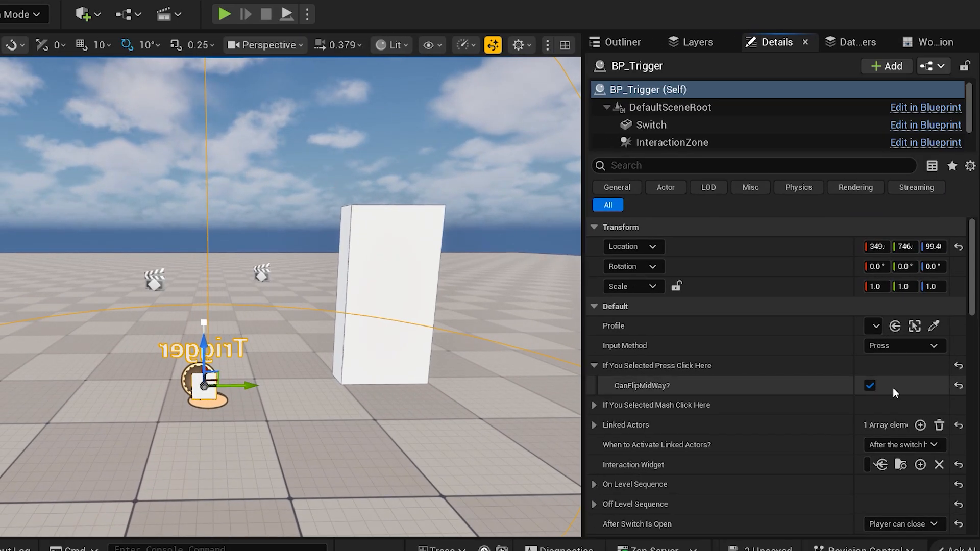
click(870, 386)
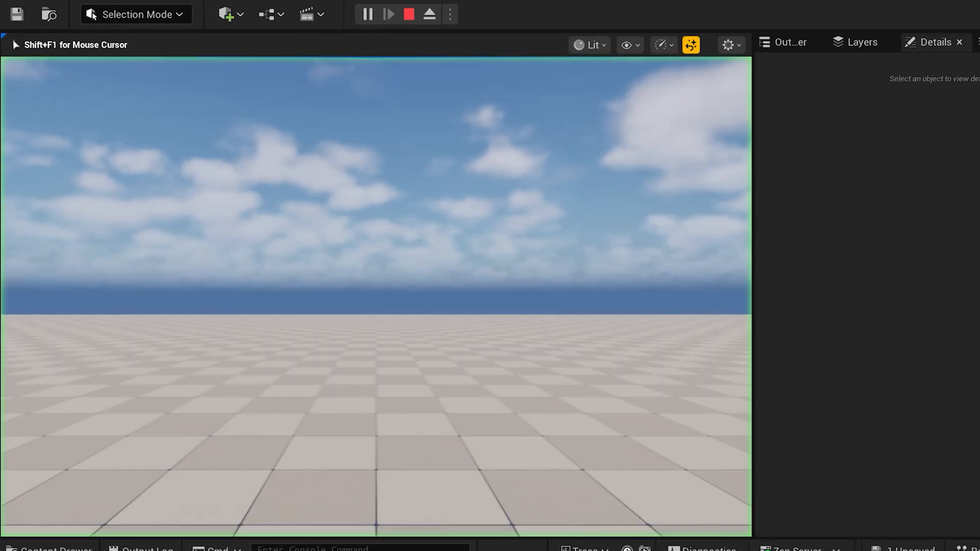
Play the level twice, walk to the switch, test flipping it partway through the door's movement, and end each test
key(w)
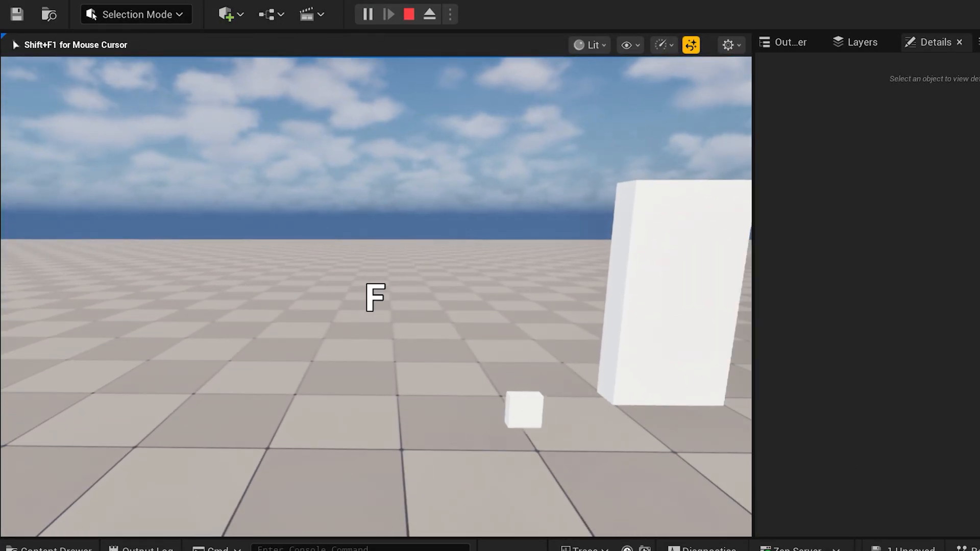
key(f)
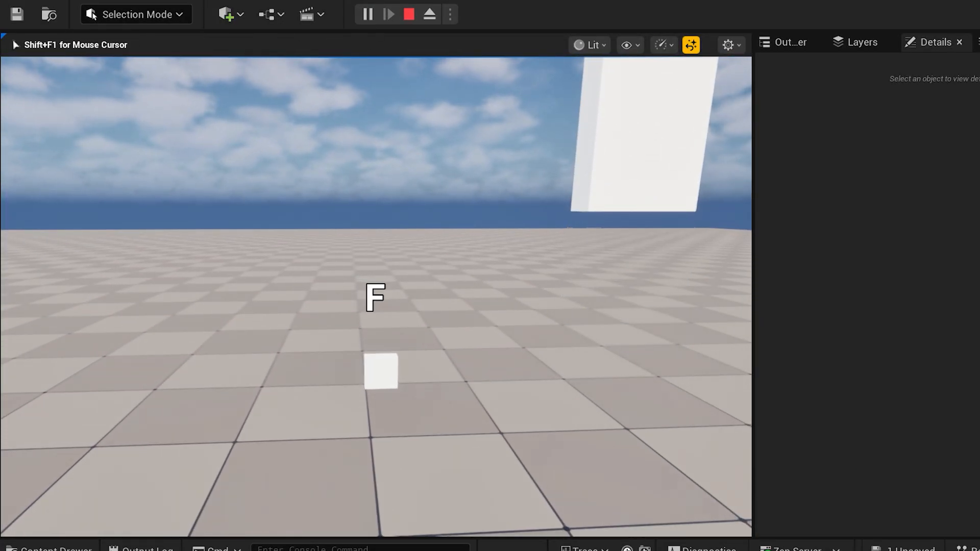
key(d)
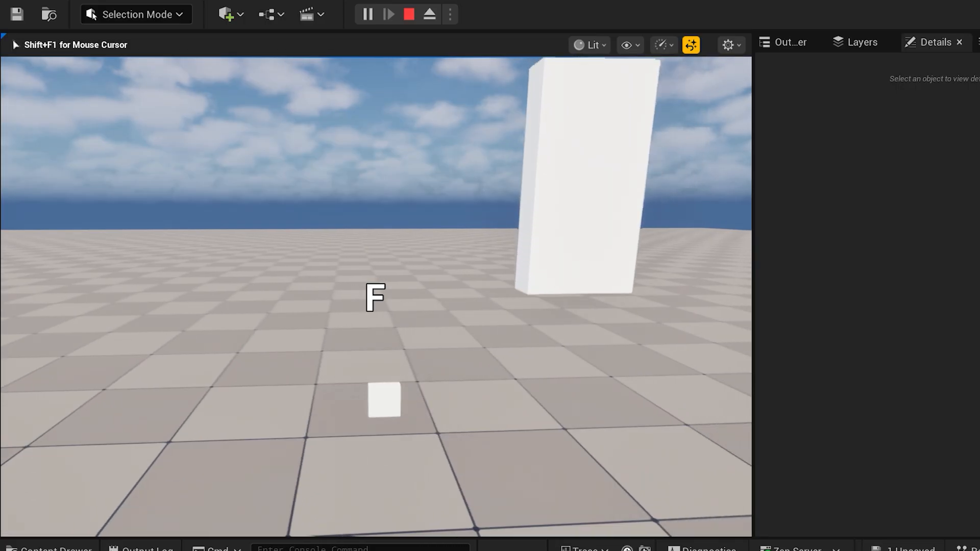
key(Escape)
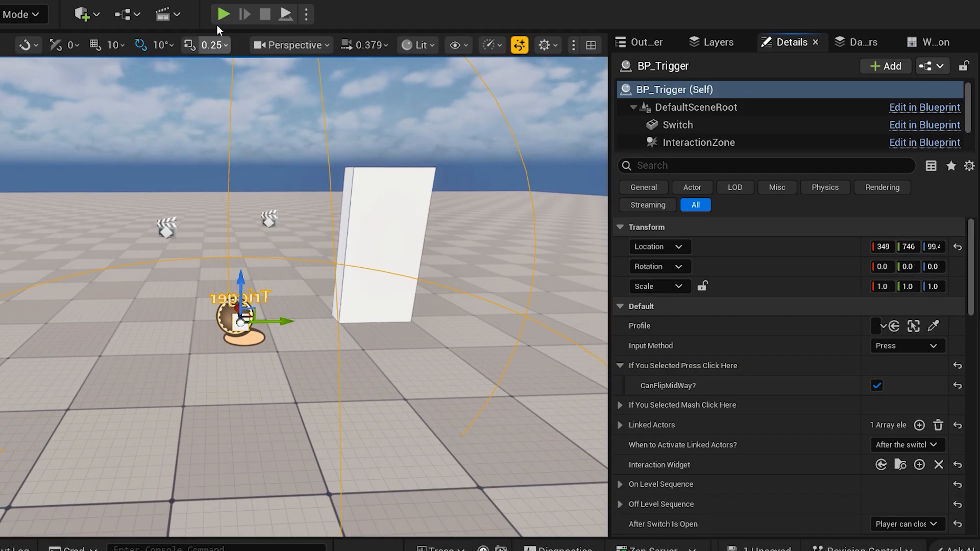
click(224, 13)
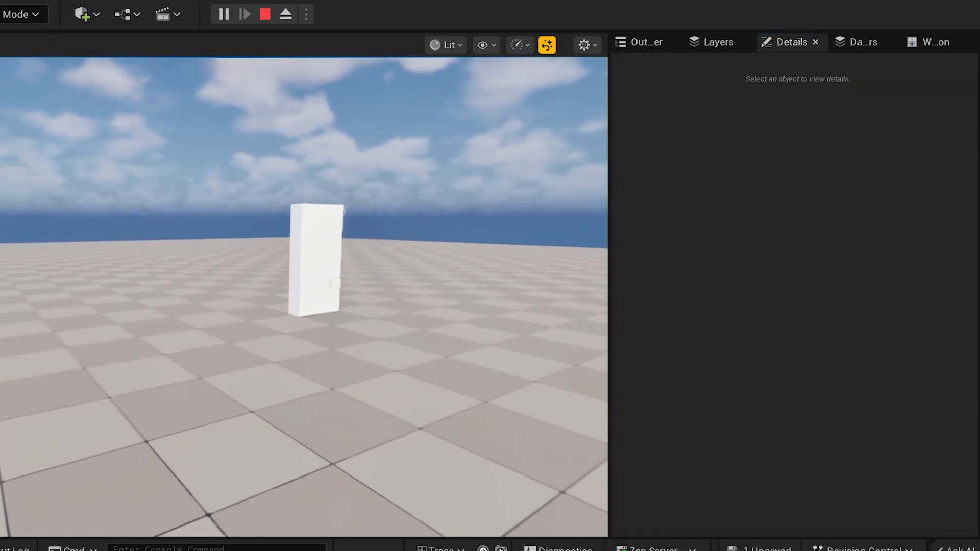
key(w)
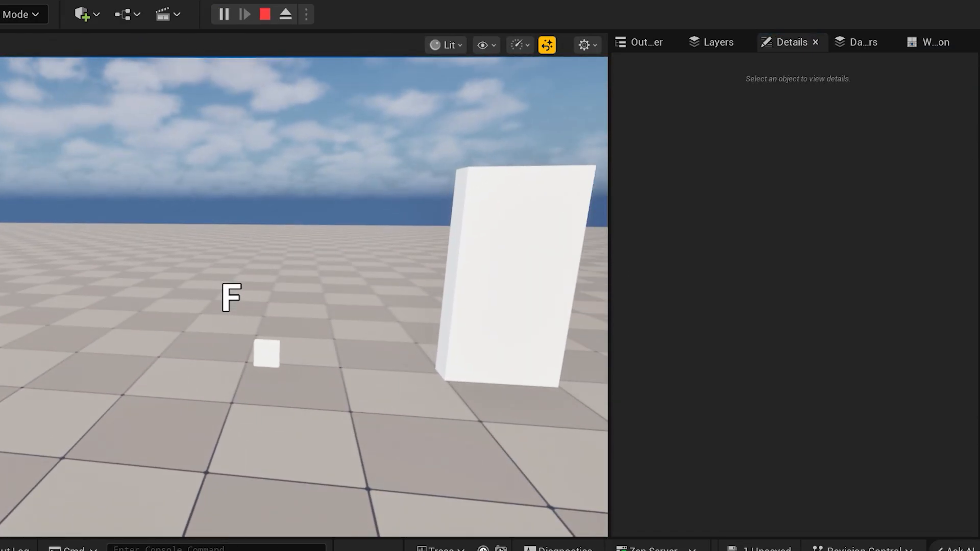
key(Escape)
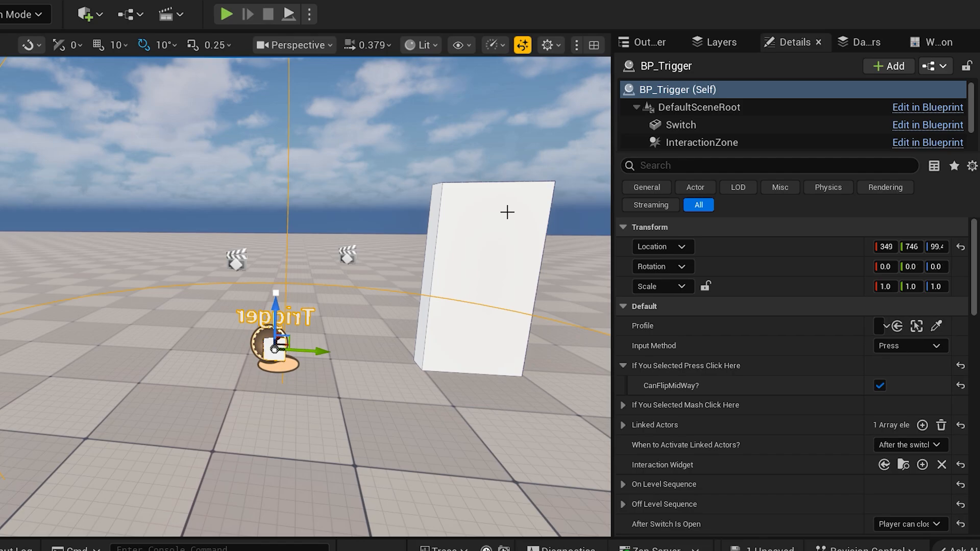
right_drag(508, 212, 554, 212)
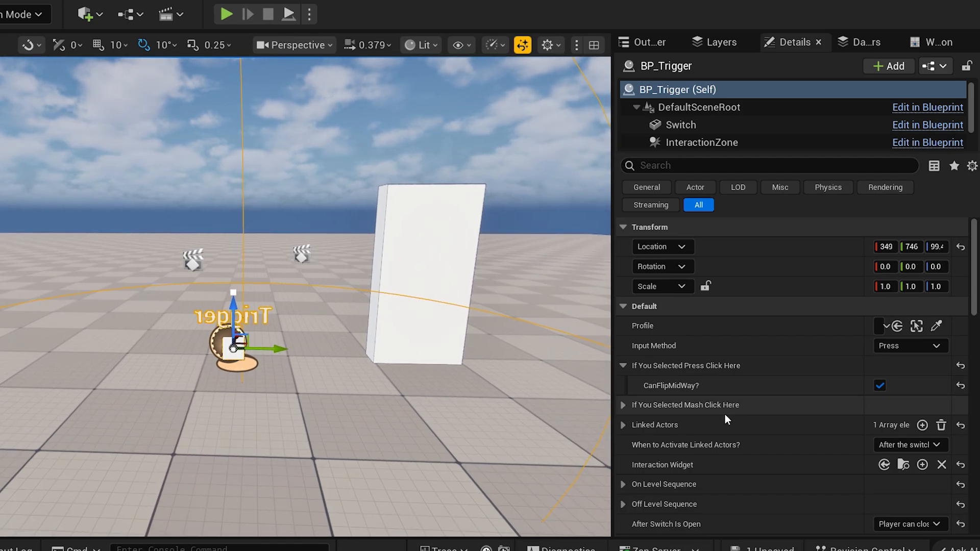
Set When to Activate Linked Actors? on BP_Trigger to As the switch is opening
drag(613, 357, 470, 357)
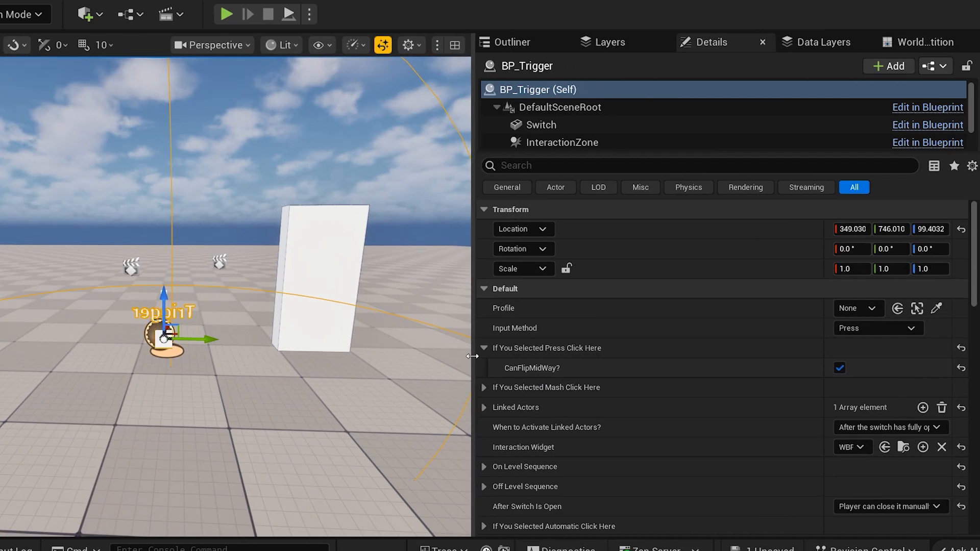
scroll(522, 332, down, 2)
click(872, 333)
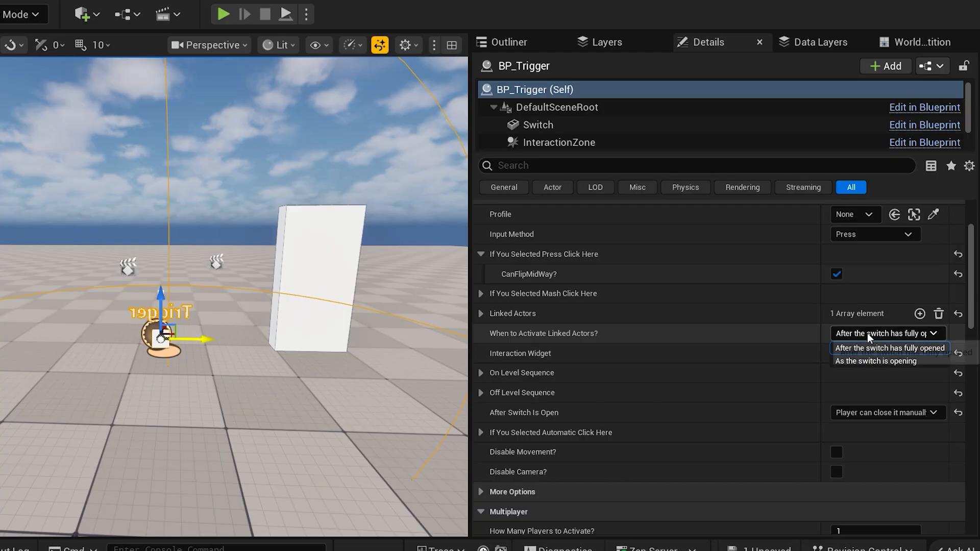
click(874, 361)
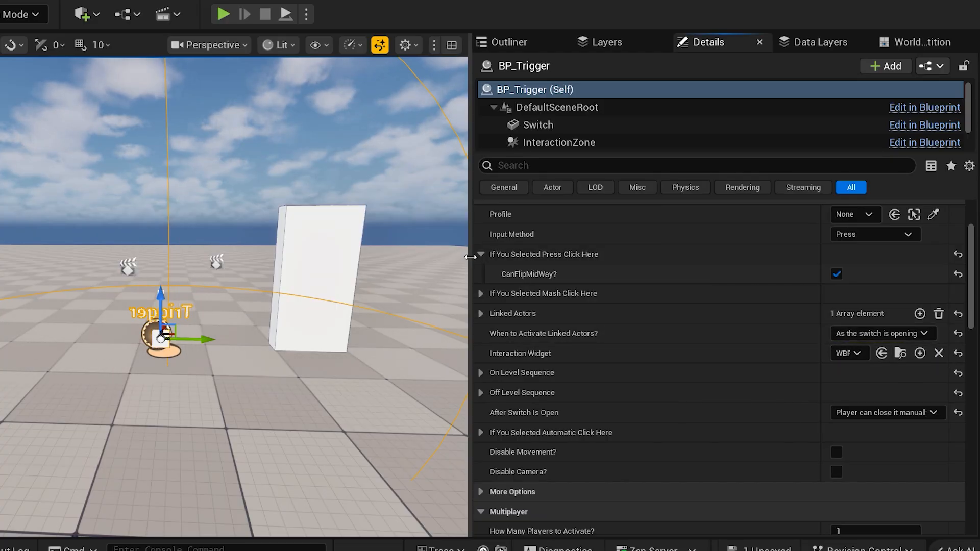
Play the level in an enlarged viewport, flip the switch repeatedly to test whether the door moves together with it, and end the test
drag(470, 257, 712, 257)
click(222, 14)
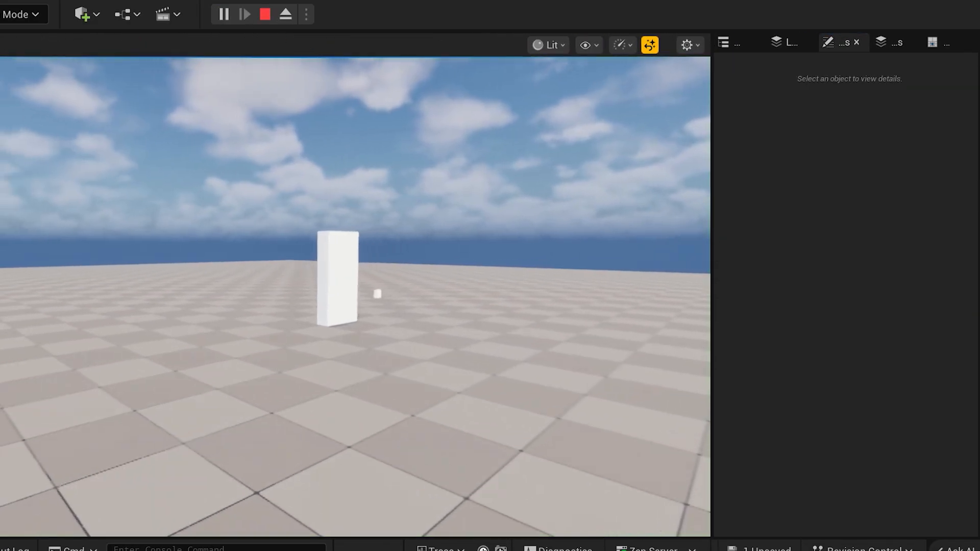
key(w)
key(f)
key(s)
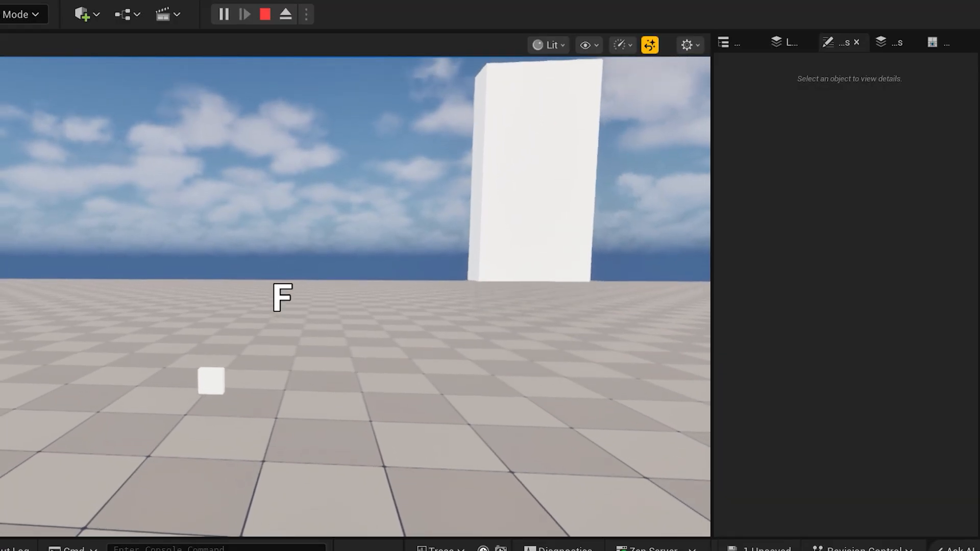
key(w)
key(f)
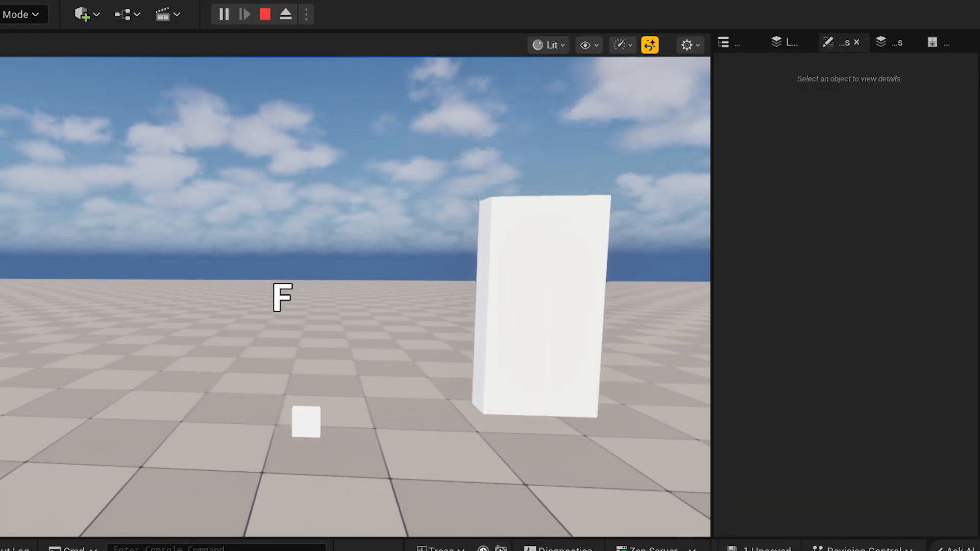
key(s)
key(w)
key(w)
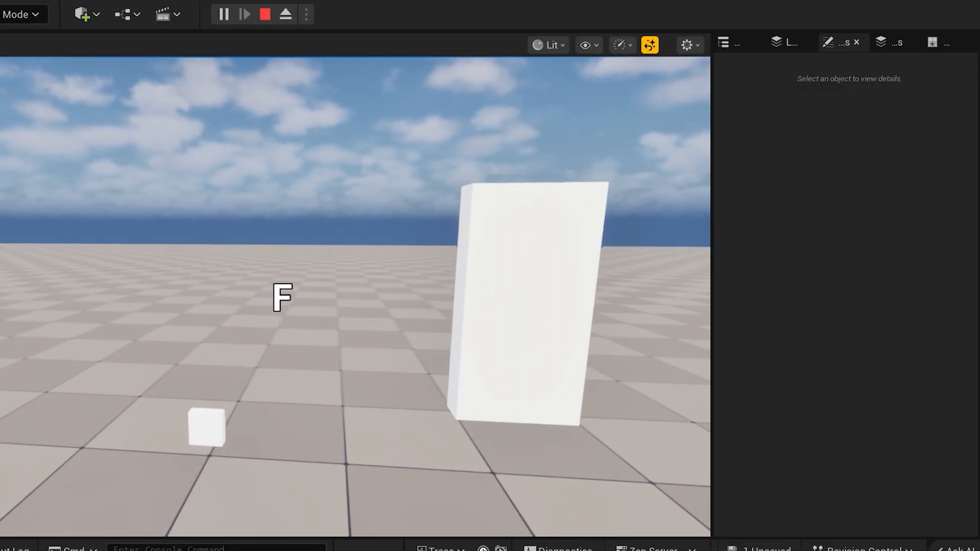
key(s)
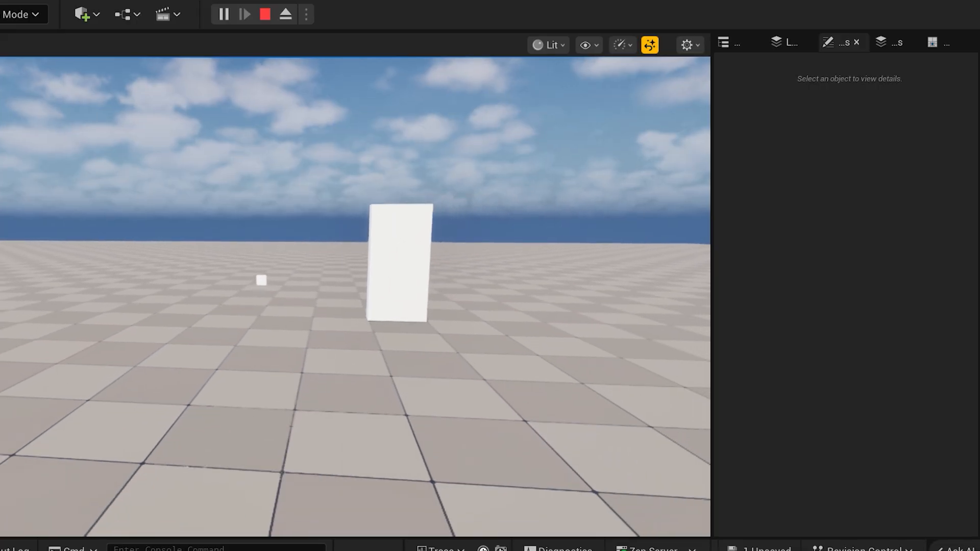
key(Escape)
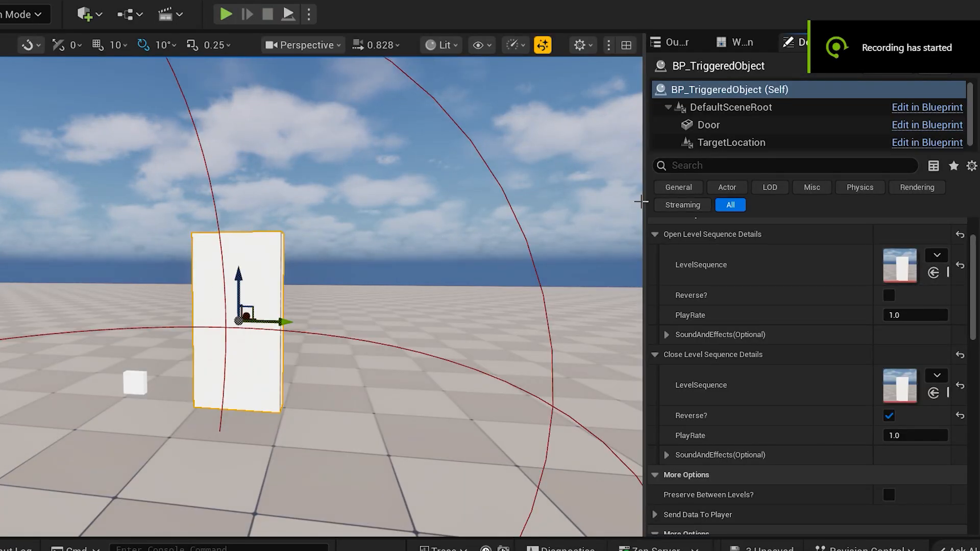
Open the LS_YT_WhiteBlobDoorOpen level sequence and add an audio track with the "open" sound to BP_TriggeredObject
drag(643, 200, 479, 200)
click(901, 255)
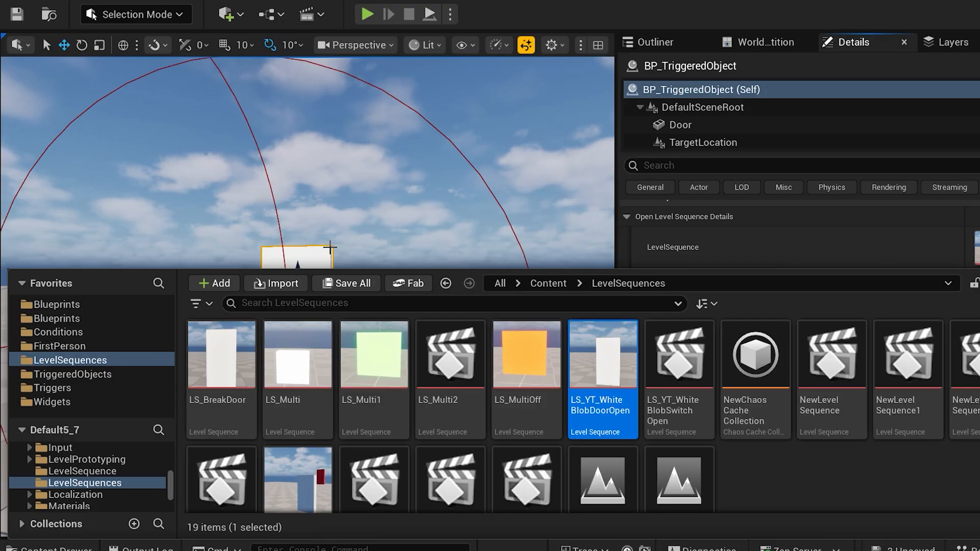
double_click(611, 356)
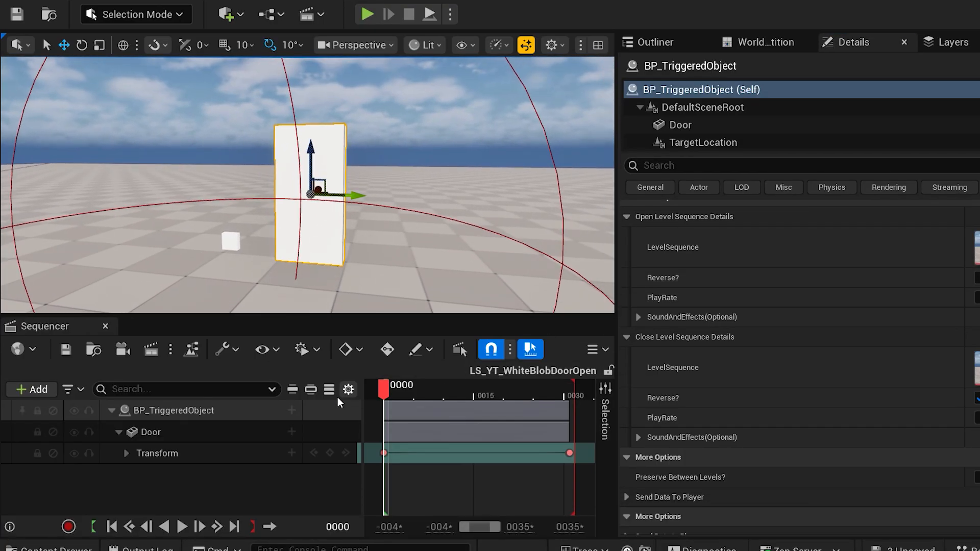
click(291, 410)
mouse_move(347, 227)
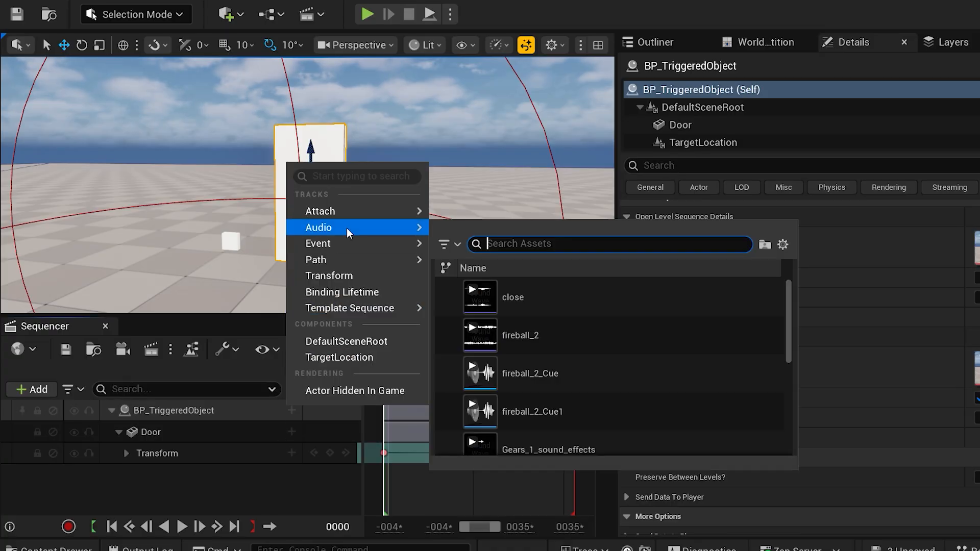
scroll(571, 401, down, 5)
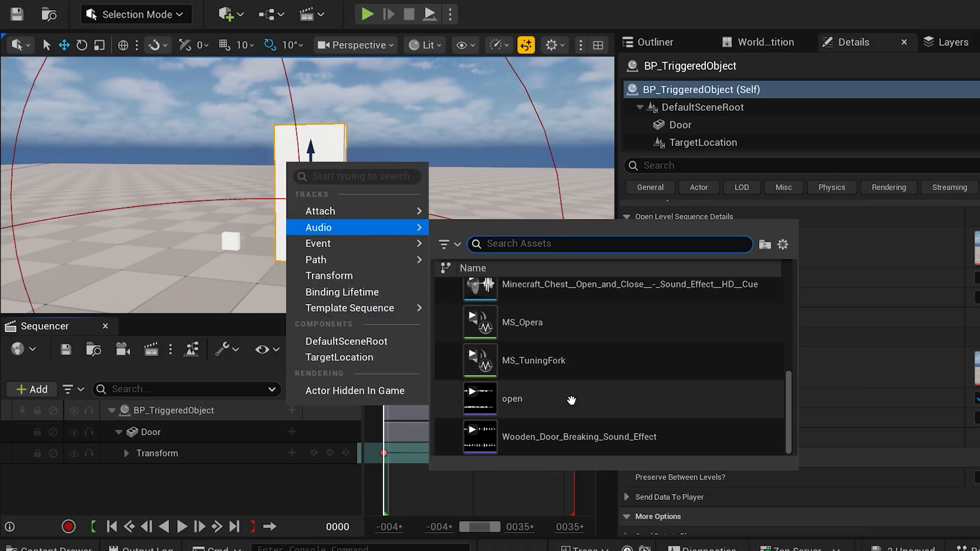
click(572, 400)
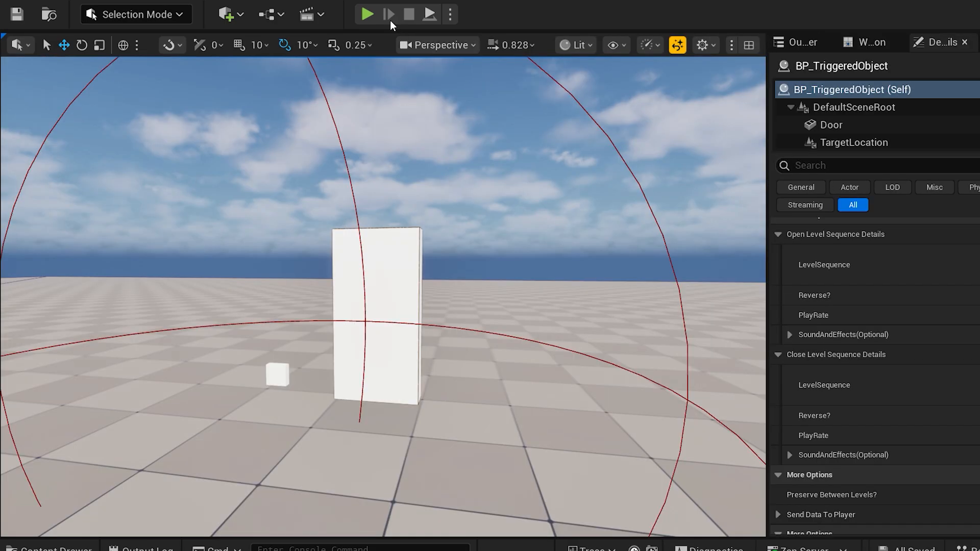
Play the level, walk to the switch, and activate it to test the door's opening sound
key(w)
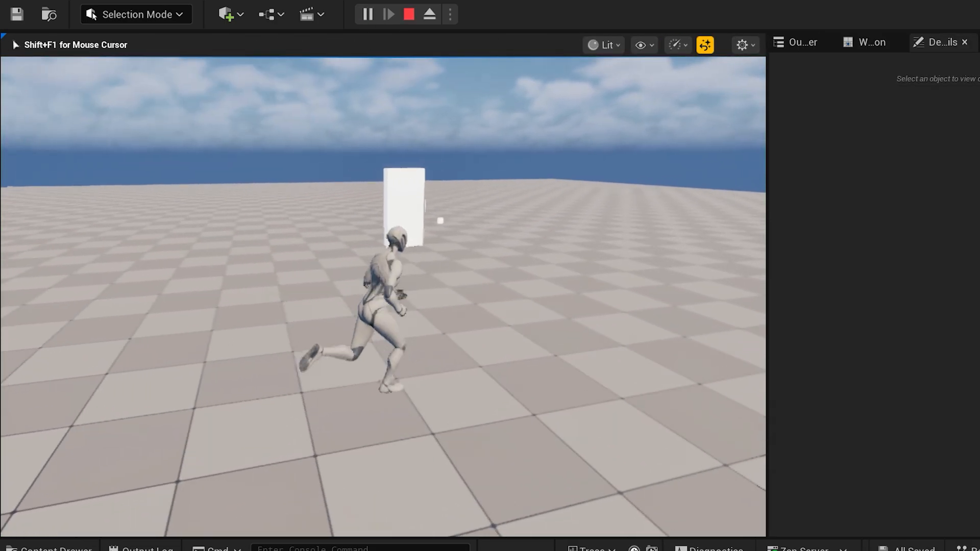
key(f)
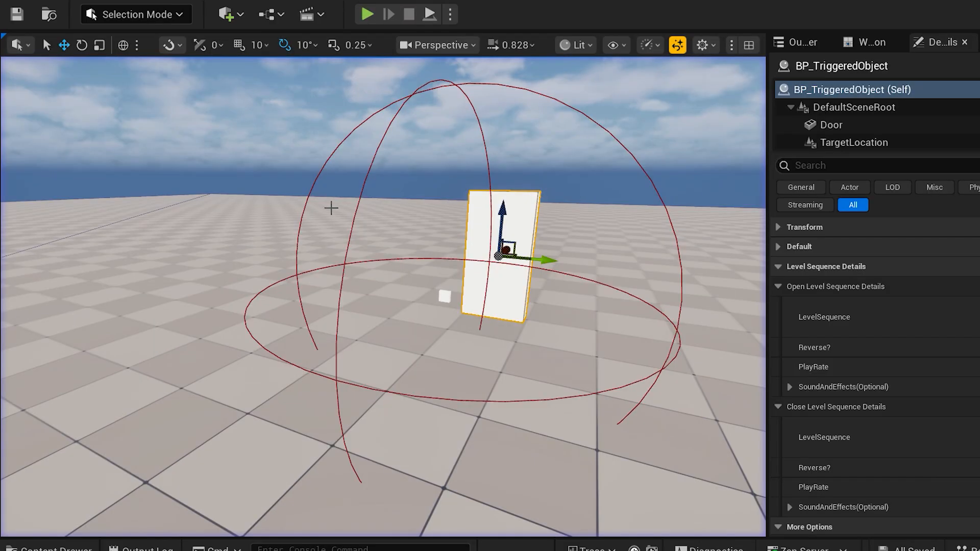
key(f)
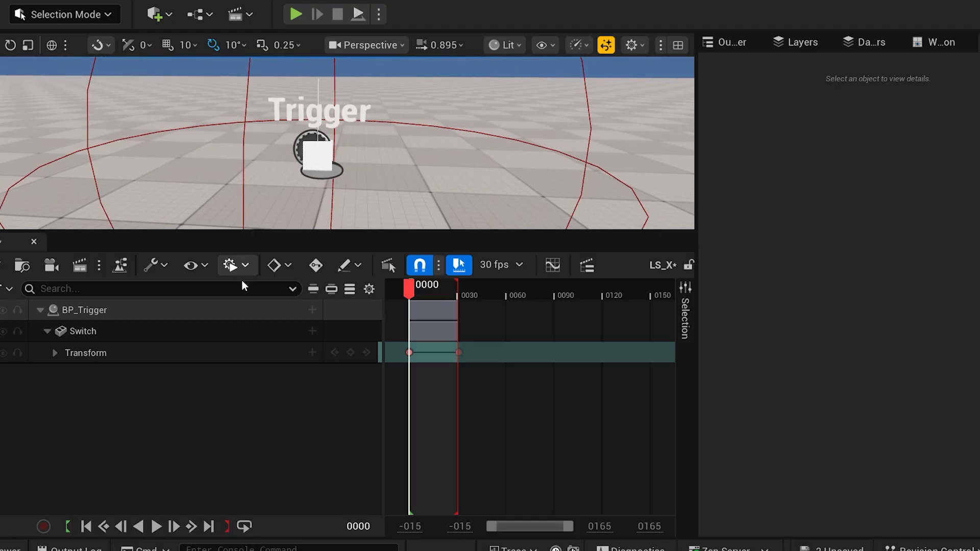
Add the NS_Sparks effect to the switch's level sequence and attach it to the existing BP_Trigger binding
key(ctrl+space)
drag(261, 330, 169, 403)
mouse_move(341, 194)
right_down()
mouse_move(341, 217)
mouse_move(375, 215)
mouse_move(340, 194)
right_up()
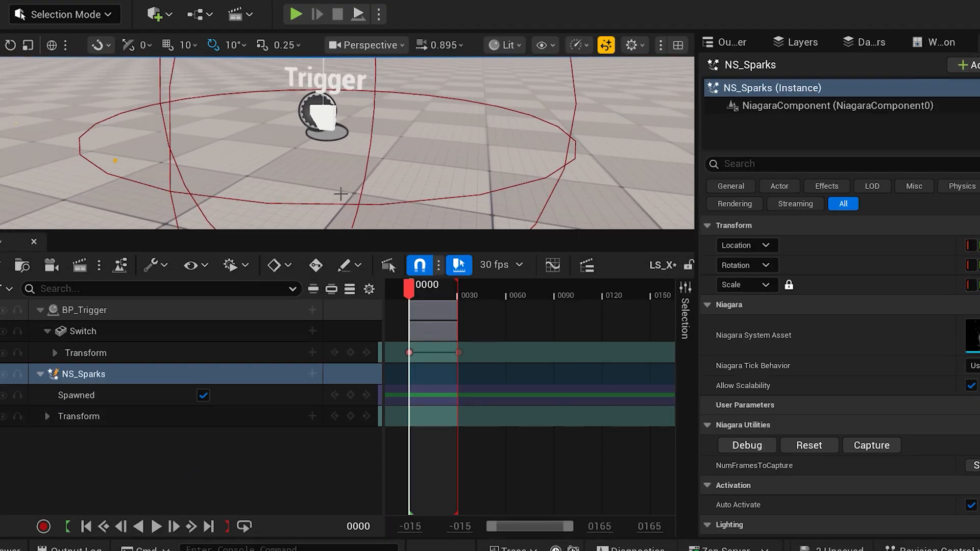
click(313, 374)
mouse_move(414, 175)
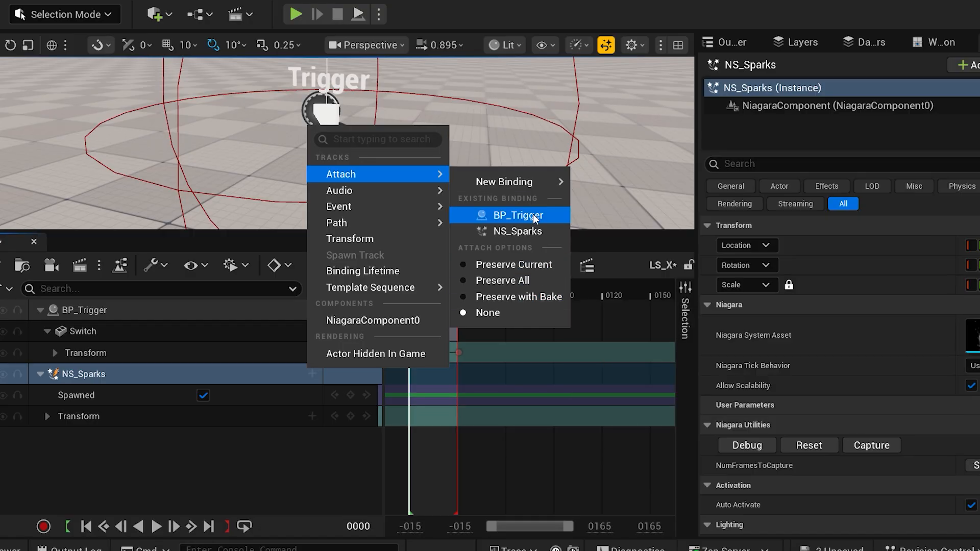
click(532, 219)
mouse_move(298, 146)
right_down()
mouse_move(276, 125)
mouse_move(301, 122)
mouse_move(298, 146)
mouse_move(316, 134)
mouse_move(312, 147)
right_up()
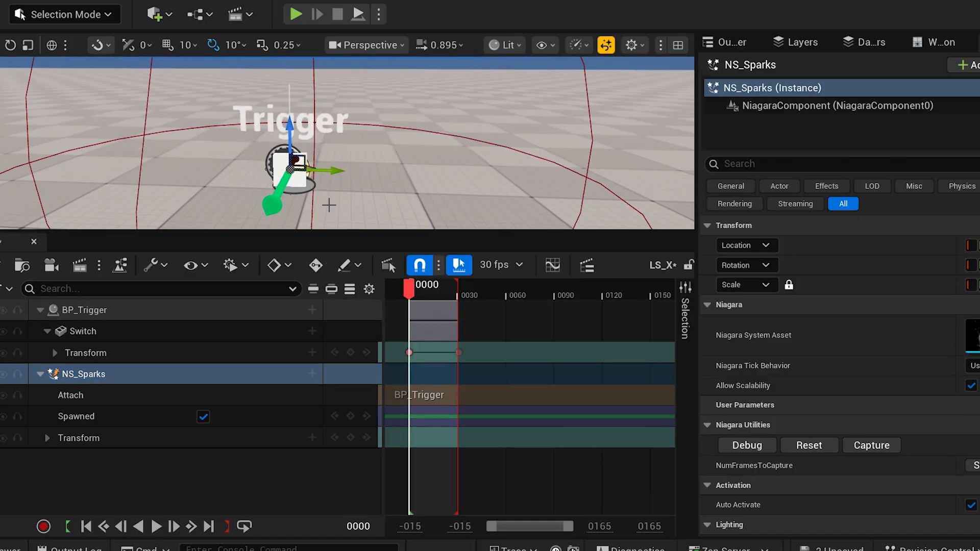
Key Spawned off for NS_Sparks at frame 0 and back on just after the sequence starts
click(351, 416)
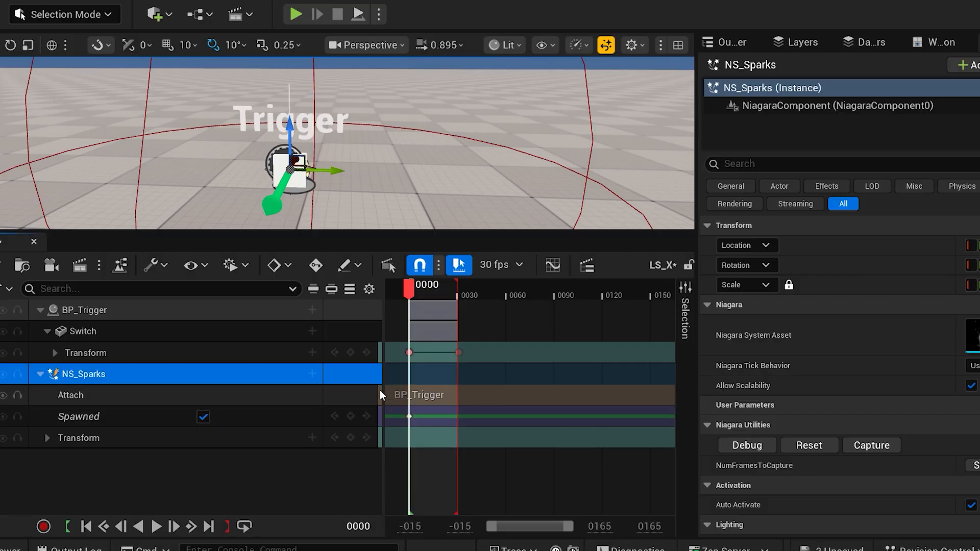
click(203, 417)
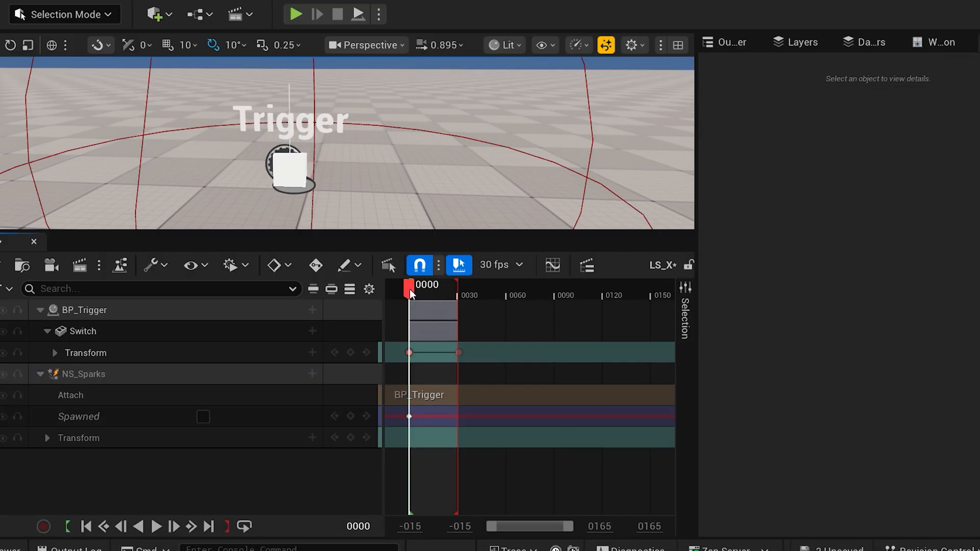
click(203, 418)
Preview the sparks by playing the switch sequence from before its start and scrubbing to frame 10
drag(413, 289, 375, 289)
key(space)
key(space)
mouse_move(437, 294)
mouse_down()
mouse_move(413, 294)
mouse_move(446, 291)
mouse_move(426, 290)
mouse_up()
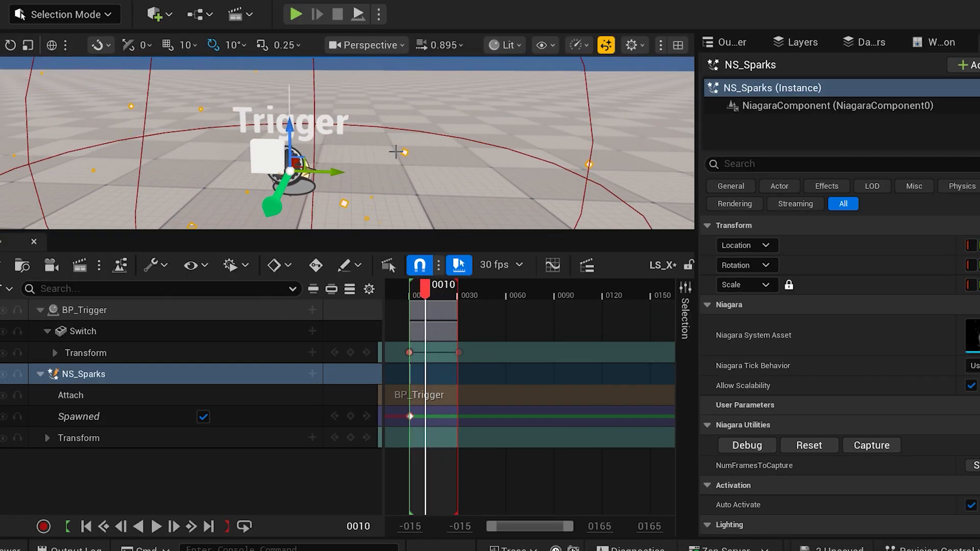
Save the switch sequence, play the level, and activate the switch to test the spark effect
key(ctrl+s)
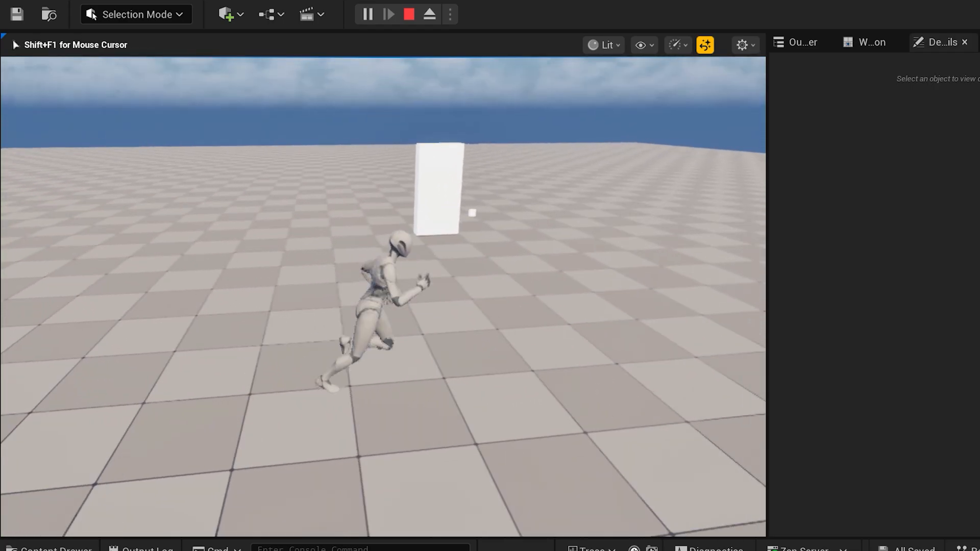
key(f)
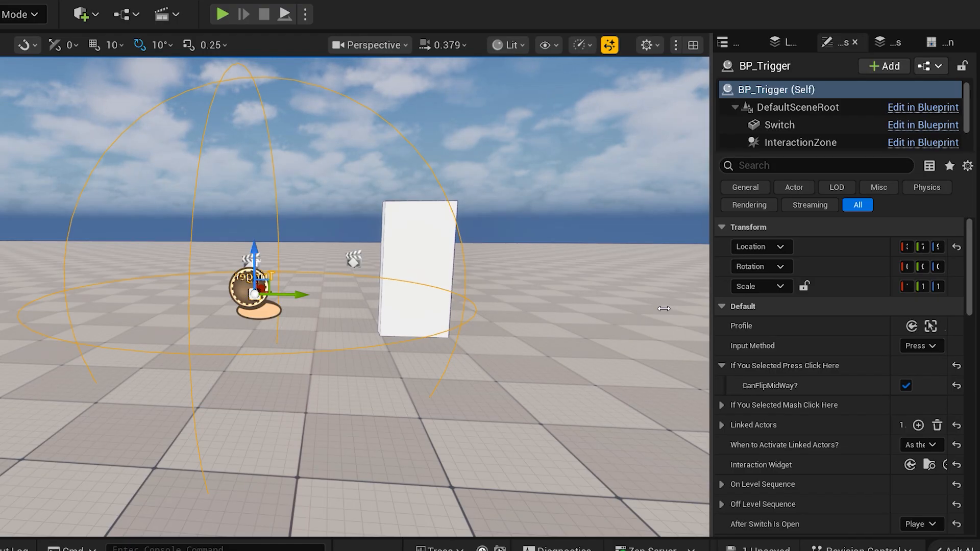
Set BP_Trigger's Input Method to Hold
drag(664, 309, 499, 308)
click(881, 328)
click(863, 355)
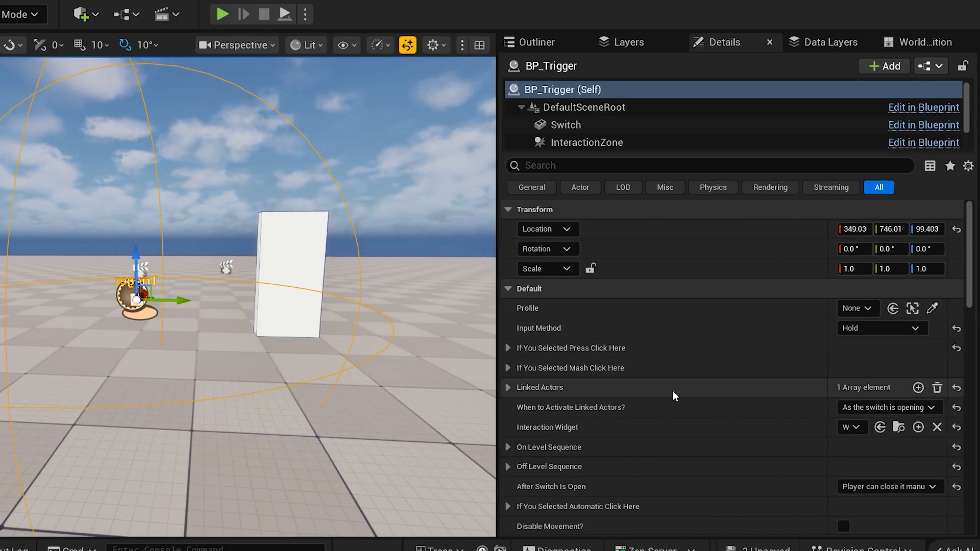
Set the PlayRate of BP_Trigger's On Level Sequence to 2.0 and save the level
click(522, 402)
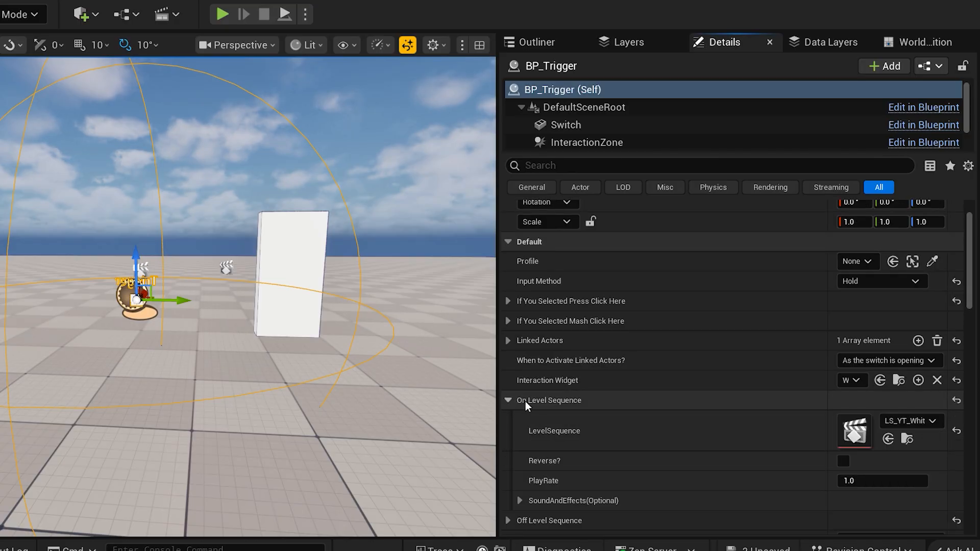
scroll(700, 413, down, 1)
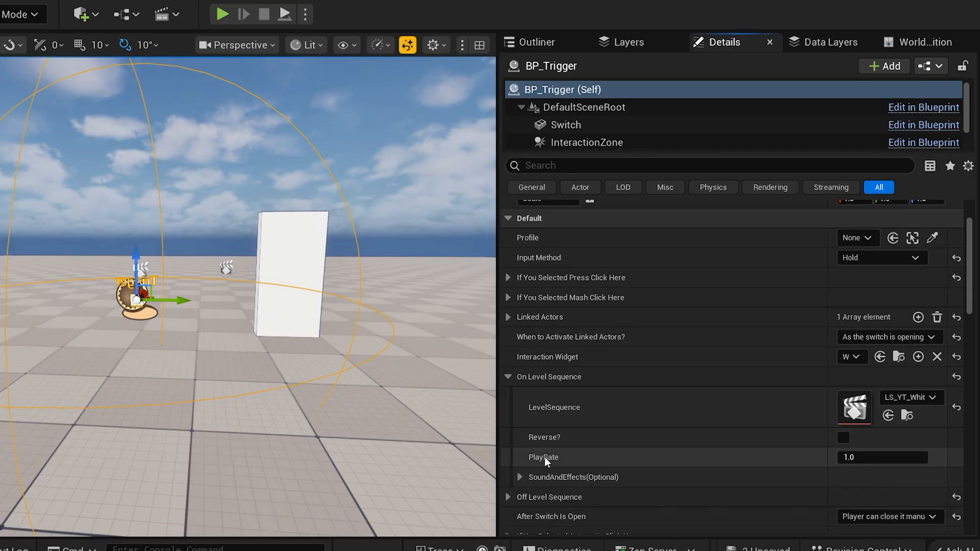
key(Return)
key(ctrl+s)
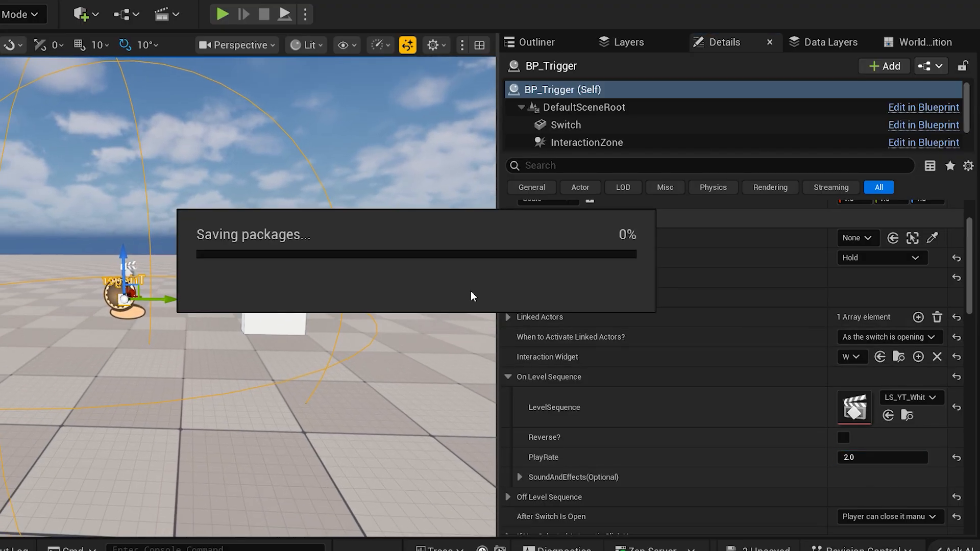
Play the level and operate the switch to test the hold input at the faster play rate
drag(498, 278, 695, 276)
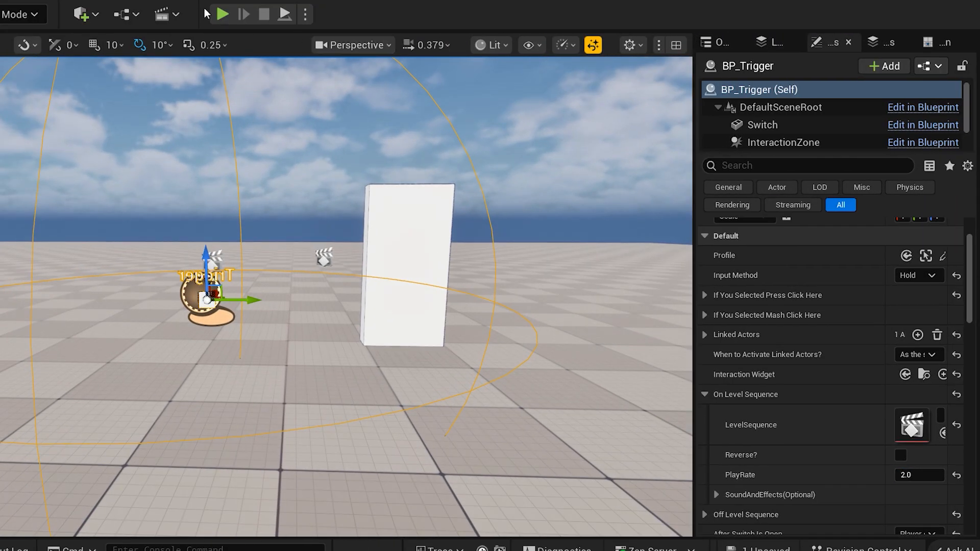
click(222, 14)
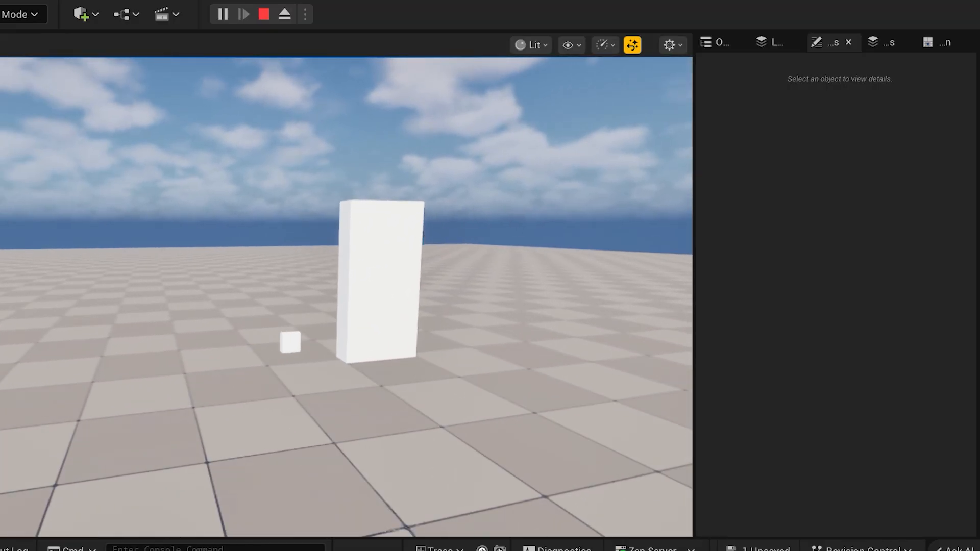
key(f)
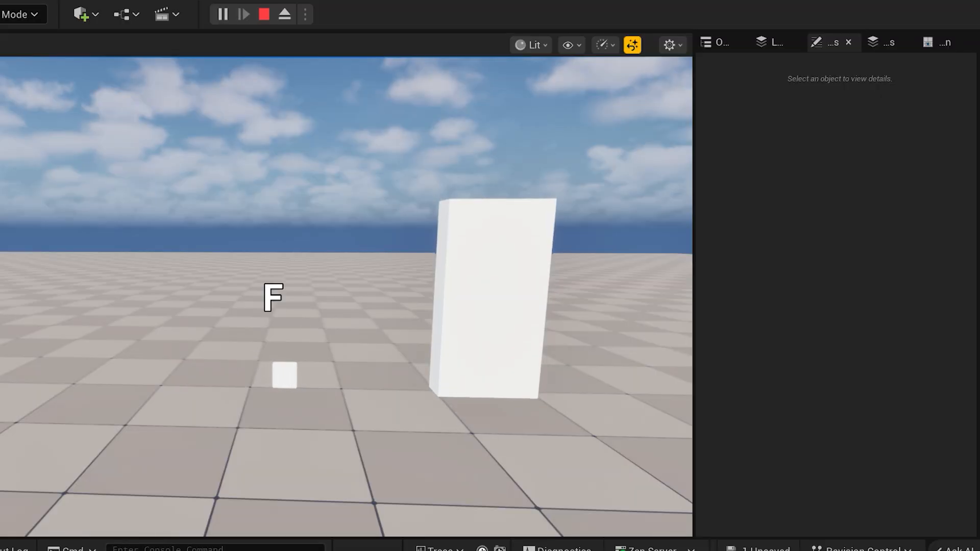
key(Escape)
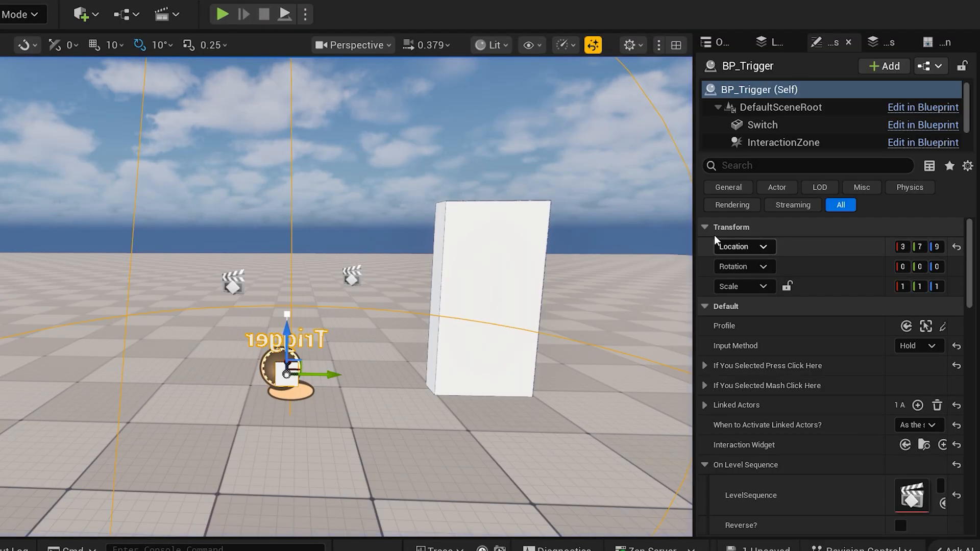
Set BP_Trigger's Input Method to Mash and its Interaction Widget to WBP_DefaultSwitchWithProgressBar, and save
drag(694, 232, 452, 232)
click(865, 330)
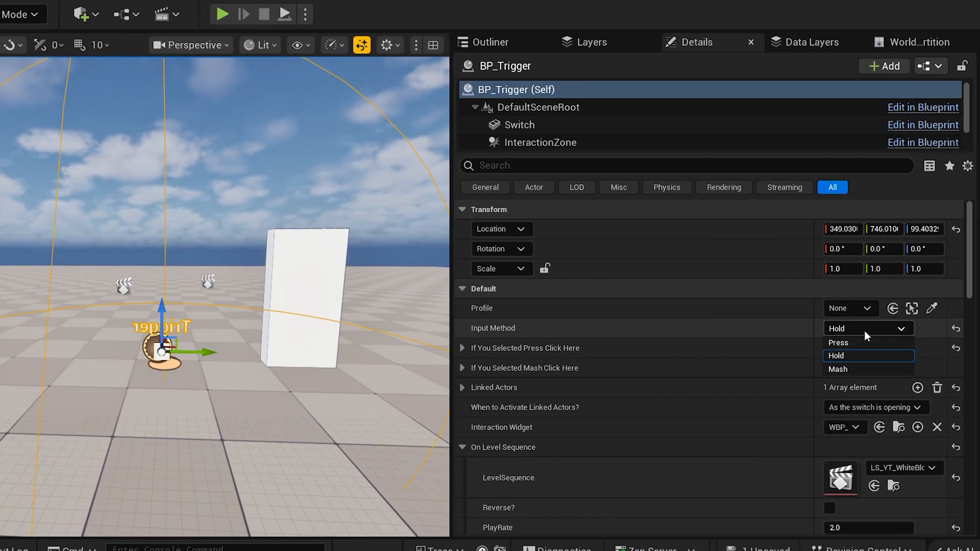
click(858, 369)
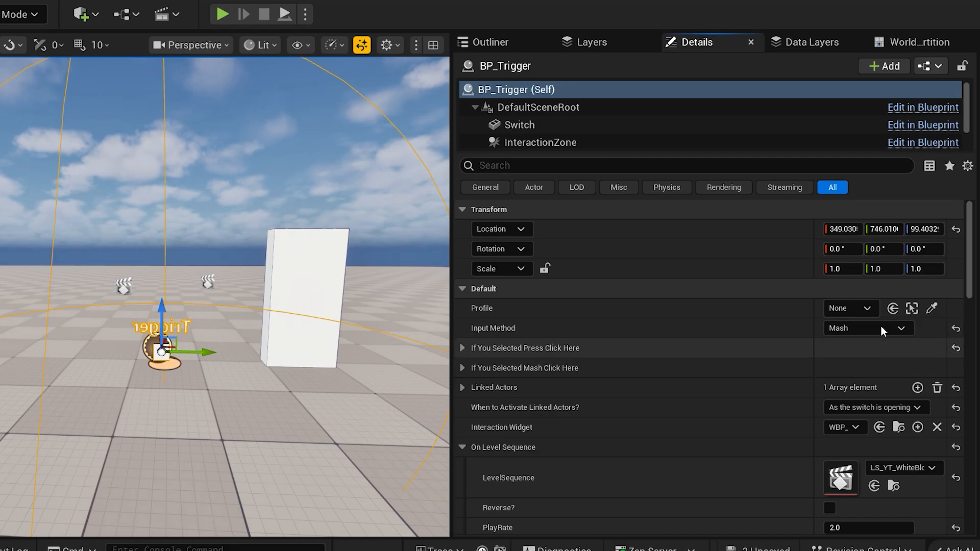
click(845, 428)
text(wbp_)
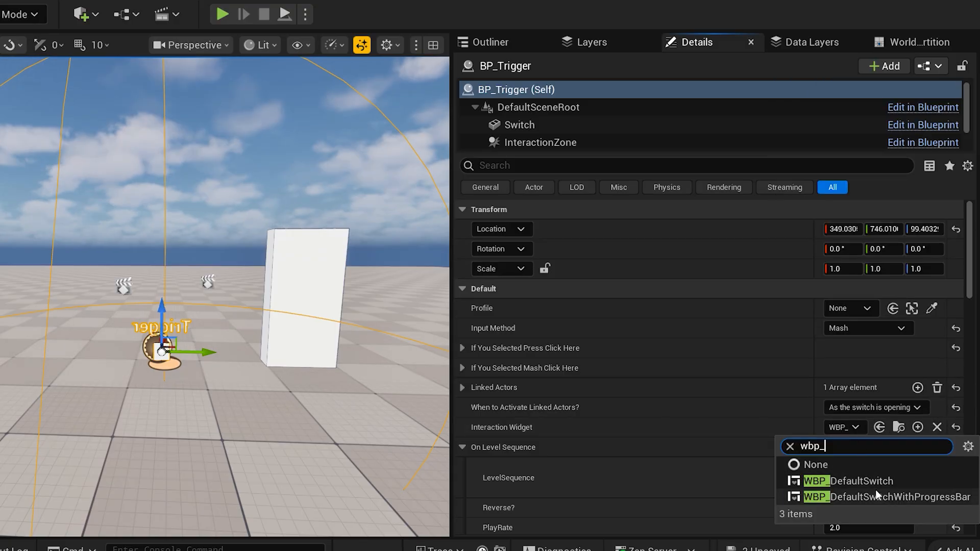
click(875, 491)
key(ctrl+s)
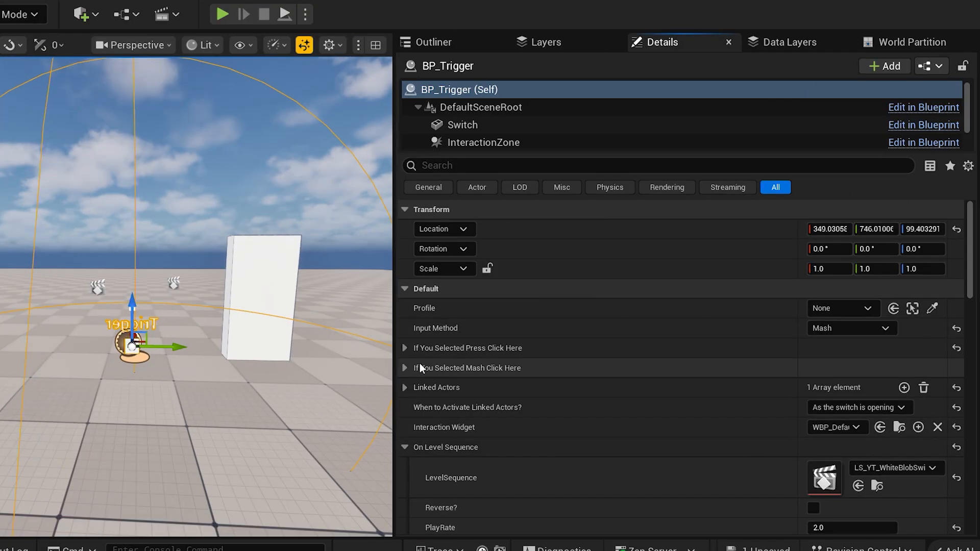
In the mash settings, set IncreasePerMash and DecayRate to 10.0 each, and play the level to test them
click(405, 388)
click(404, 388)
click(405, 367)
scroll(526, 399, down, 2)
scroll(531, 391, up, 1)
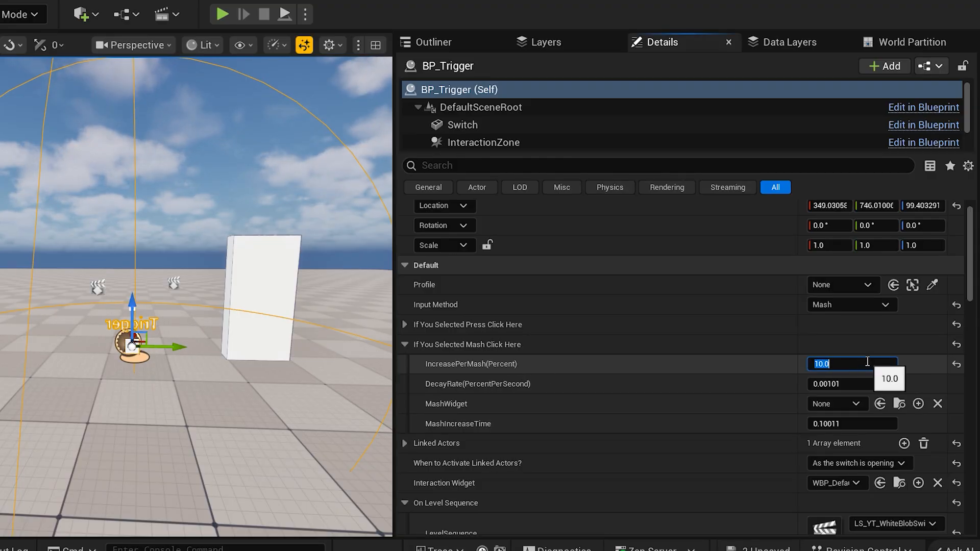
click(827, 383)
text(10.0)
key(Return)
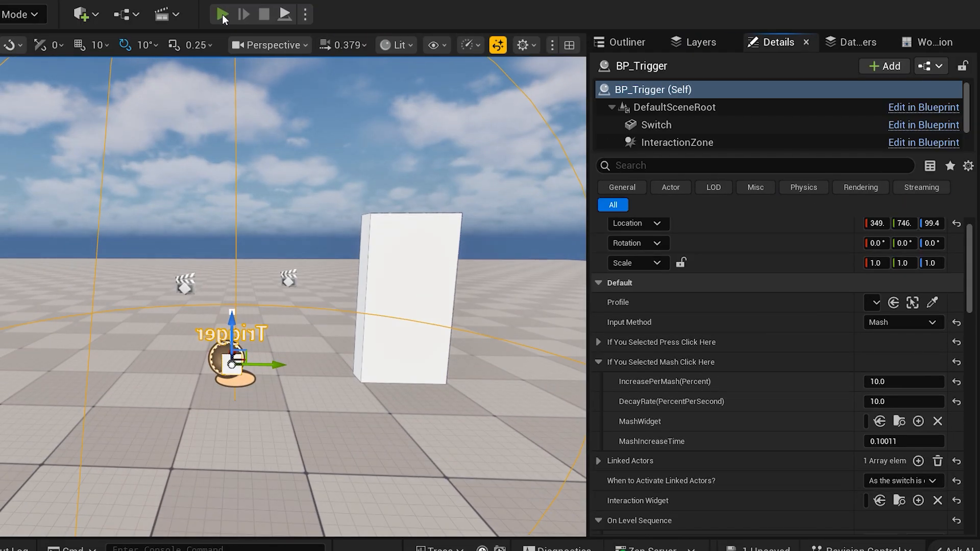
click(223, 14)
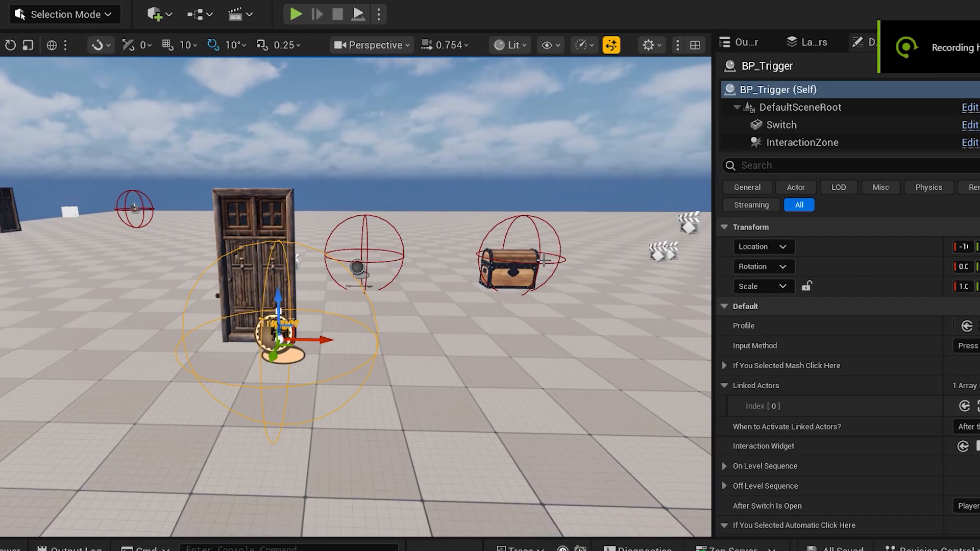
Open the WBP_DefaultSwitchMash widget from EverythingInteractable's Widgets folder and inspect its F text and ProgressBar elements
right_drag(544, 261, 556, 235)
key(ctrl+space)
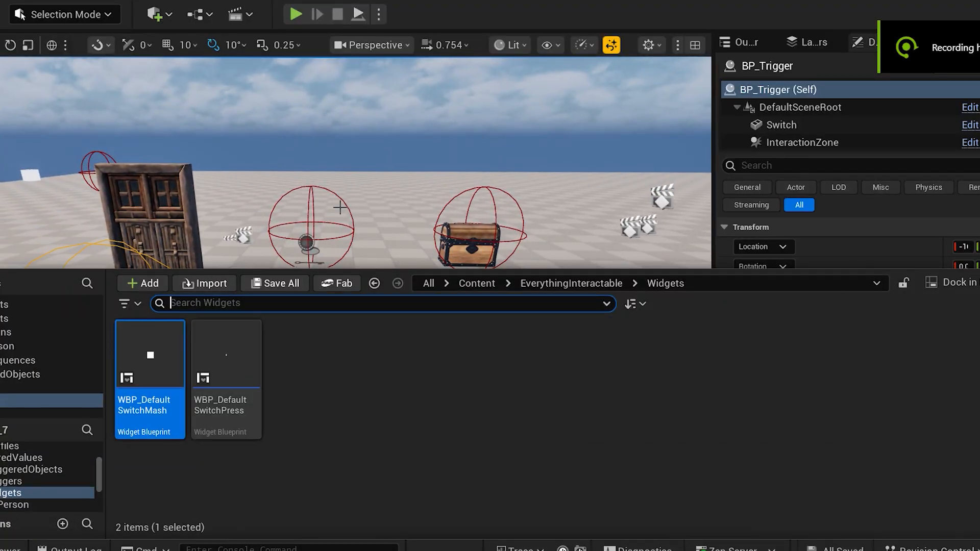
click(592, 284)
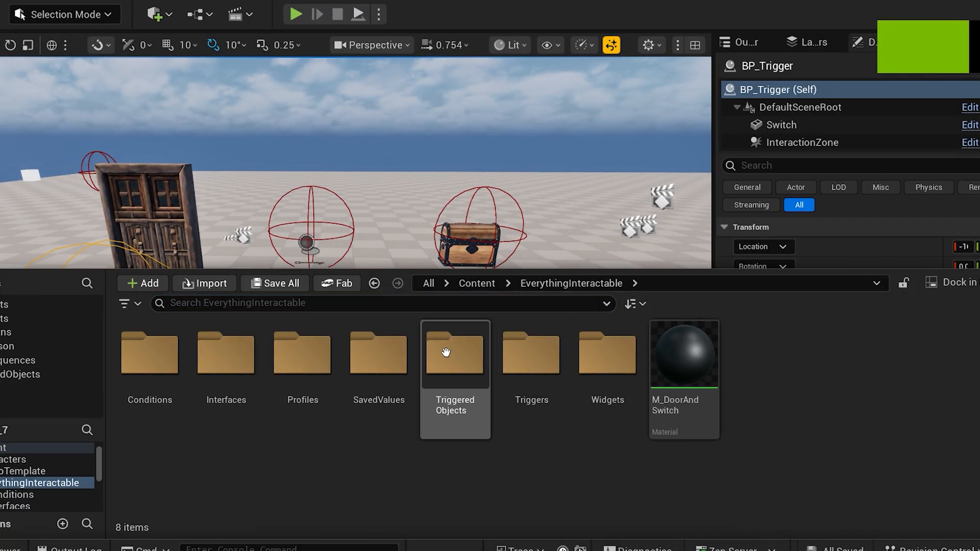
double_click(596, 382)
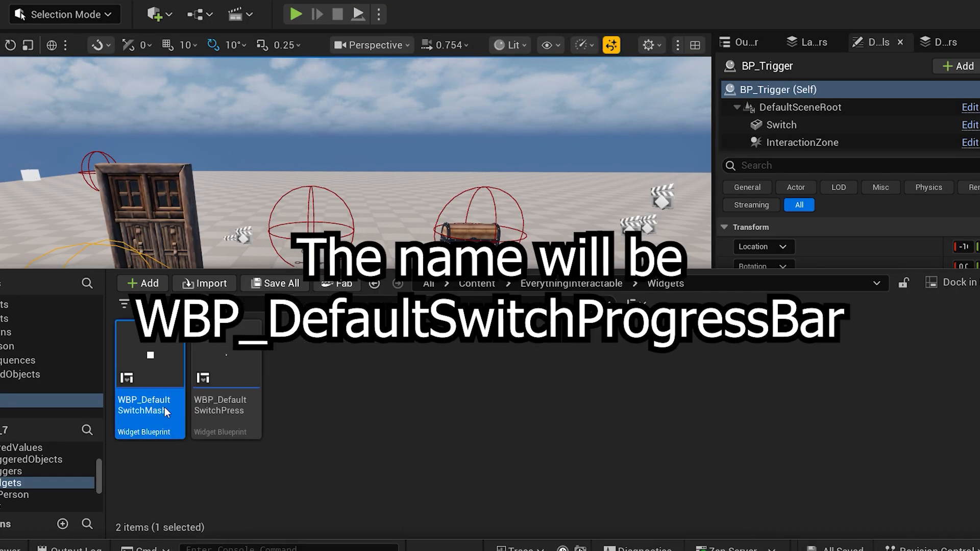
double_click(164, 407)
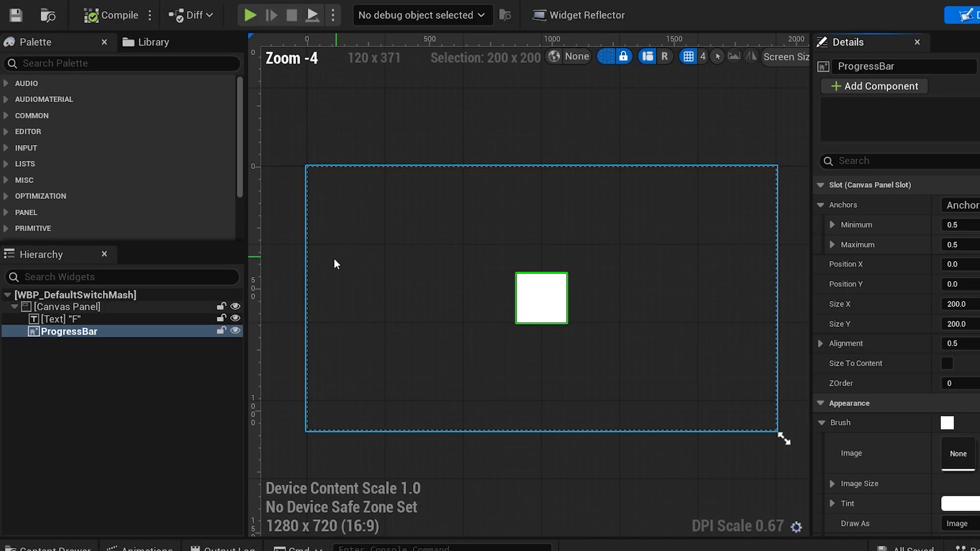
click(104, 320)
click(105, 332)
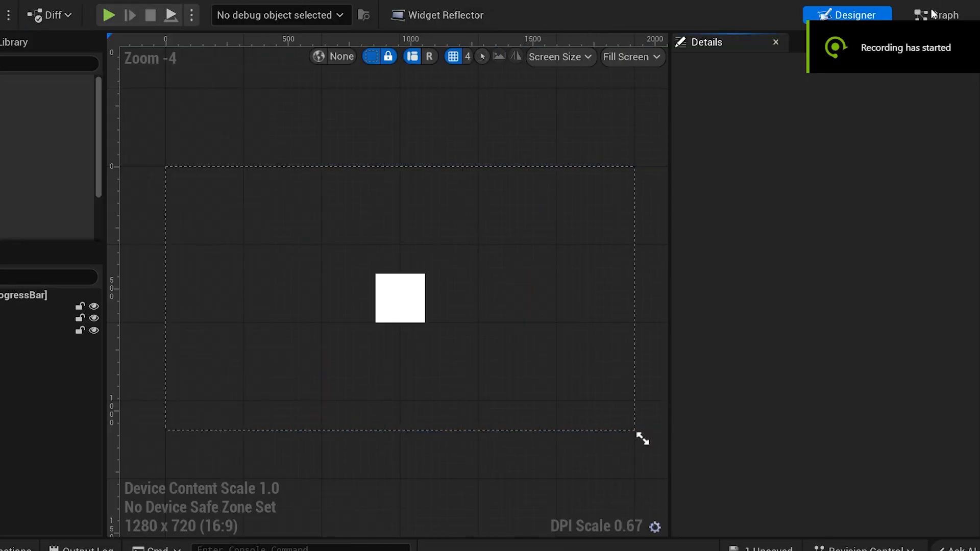
Show the progress-bar widget's graph and review the implemented interfaces in its Class Settings
click(934, 15)
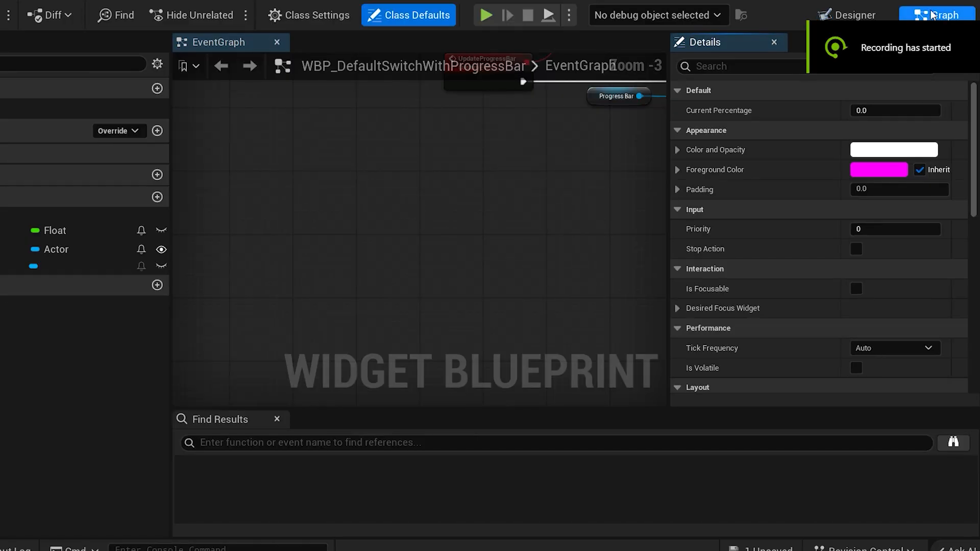
click(297, 15)
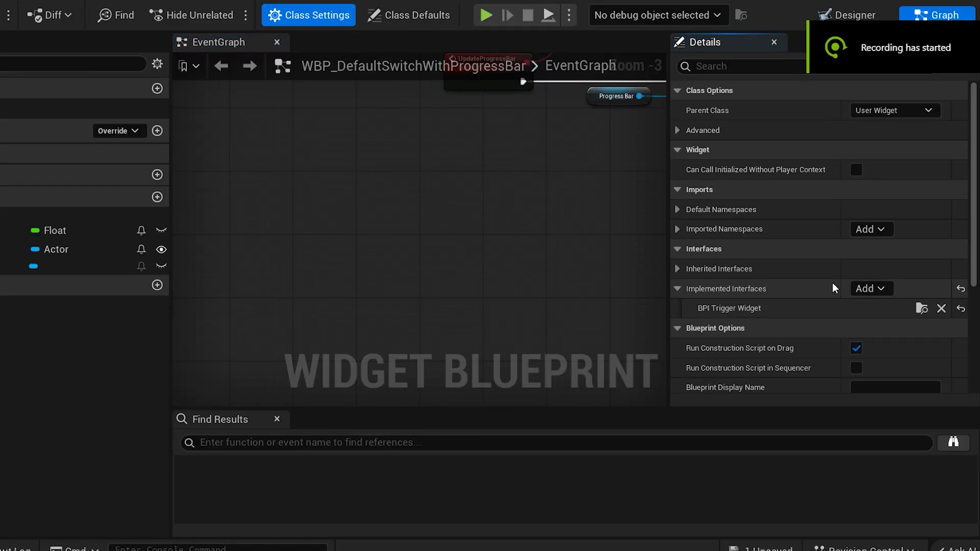
scroll(832, 283, down, 2)
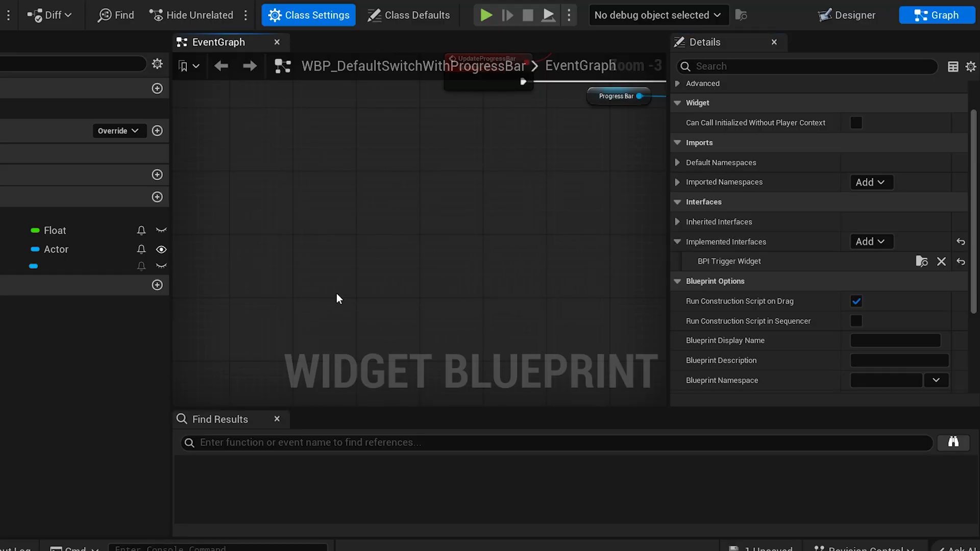
Go to the SetWidgetPercent interface event and examine how the widget's event graph handles the percentage, parent switch and progress bar update
click(8, 154)
double_click(53, 174)
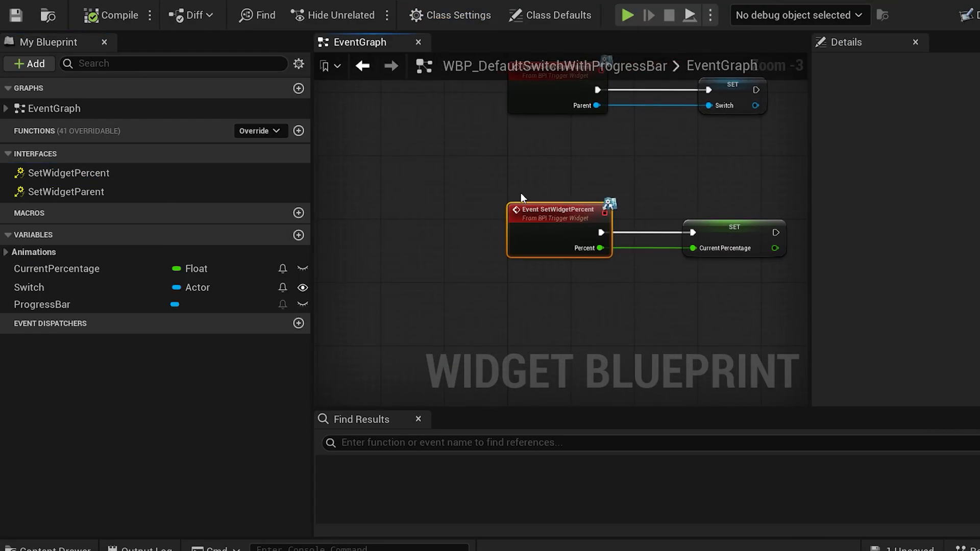
scroll(517, 143, down, 2)
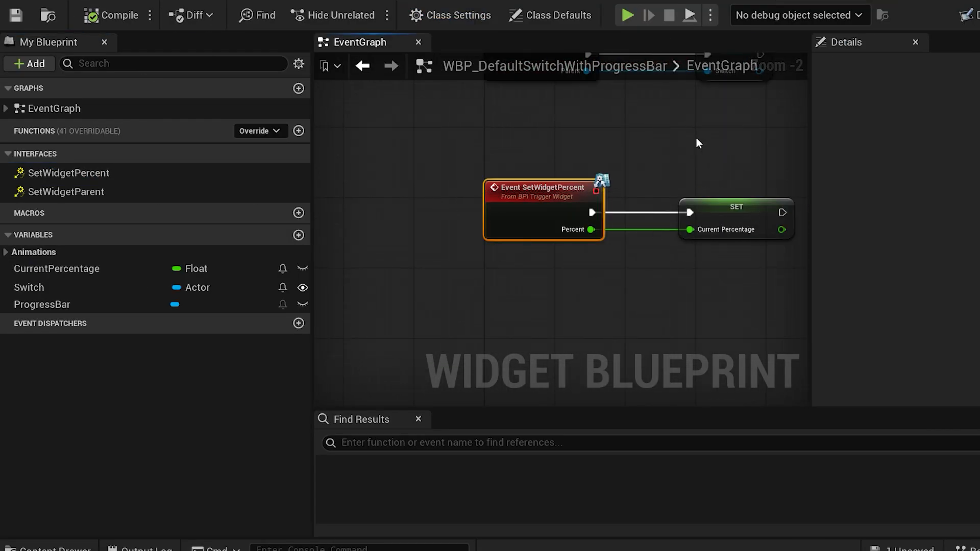
right_click(698, 128)
scroll(666, 125, down, 6)
click(666, 127)
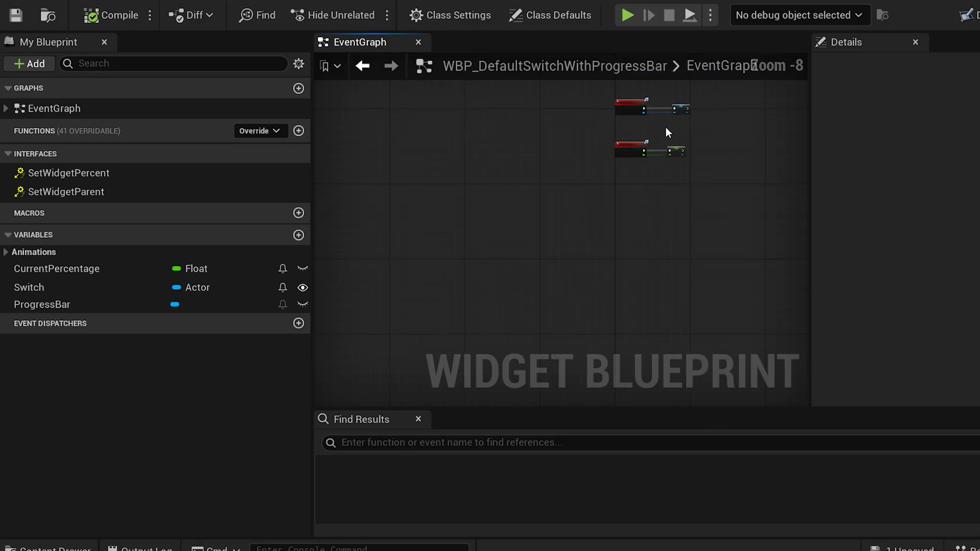
scroll(673, 123, up, 6)
drag(664, 129, 629, 194)
scroll(665, 113, up, 1)
right_drag(717, 124, 605, 239)
scroll(552, 148, down, 5)
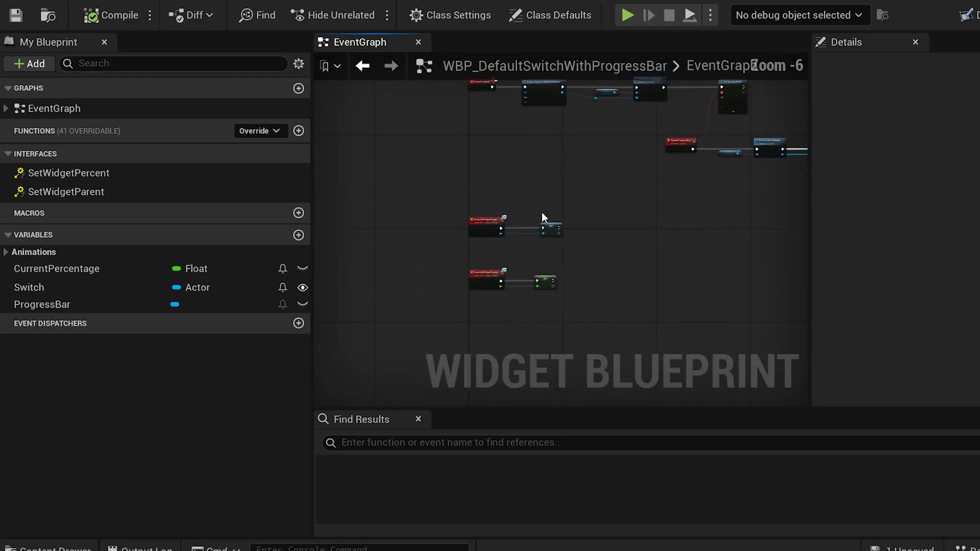
scroll(512, 212, up, 3)
scroll(384, 194, down, 1)
right_drag(384, 194, 514, 275)
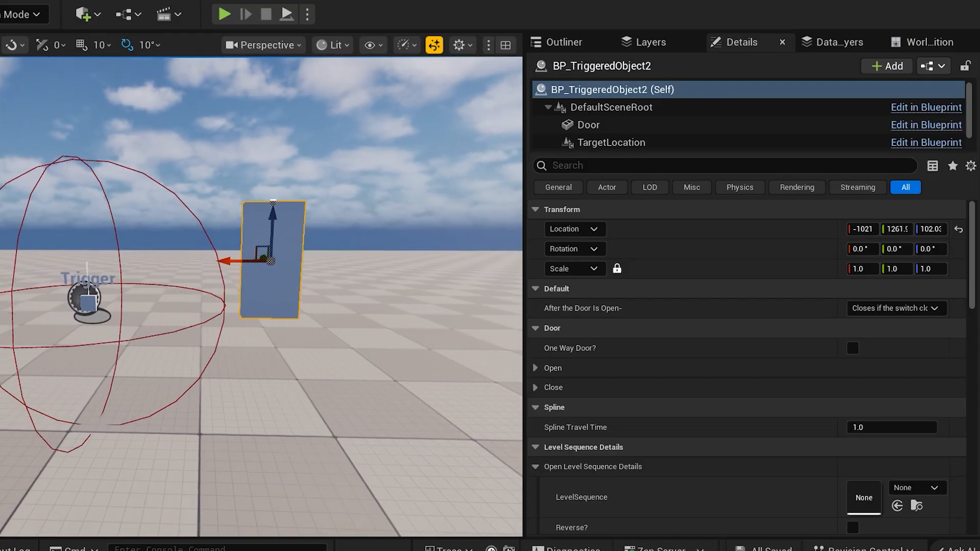
Hide BP_Trigger2's default Switch mesh by turning off its Visible property
key(w)
right_drag(267, 261, 271, 265)
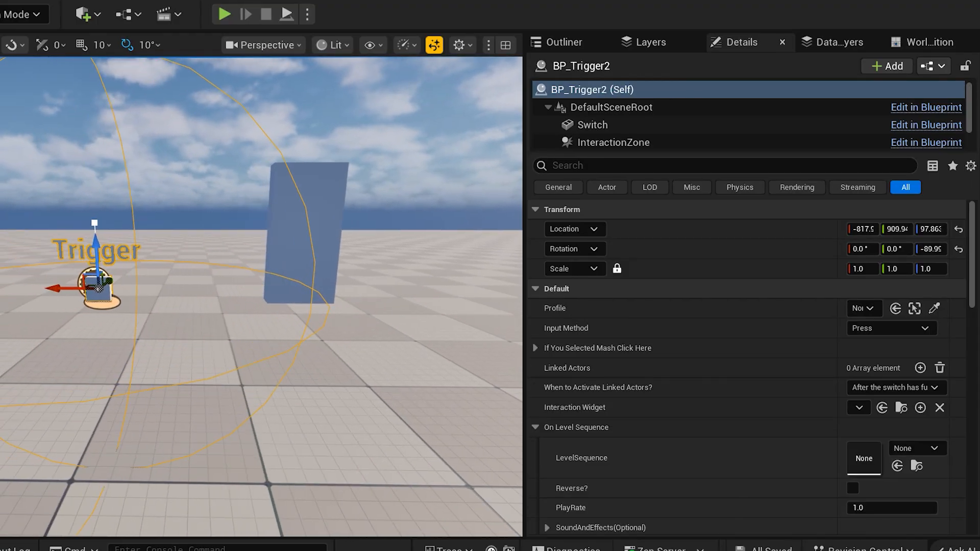
right_drag(124, 331, 164, 311)
key(w)
key(ctrl+space)
click(665, 128)
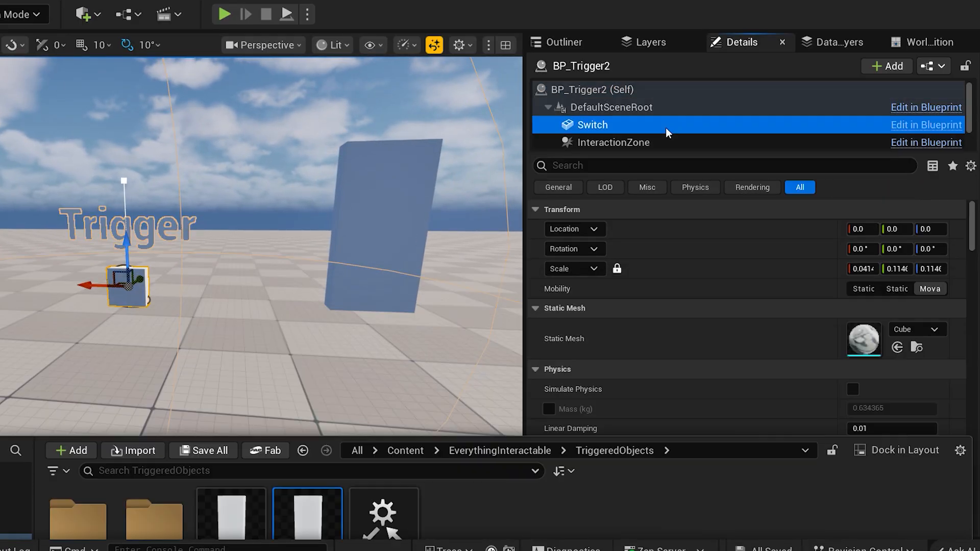
click(642, 166)
text(visi)
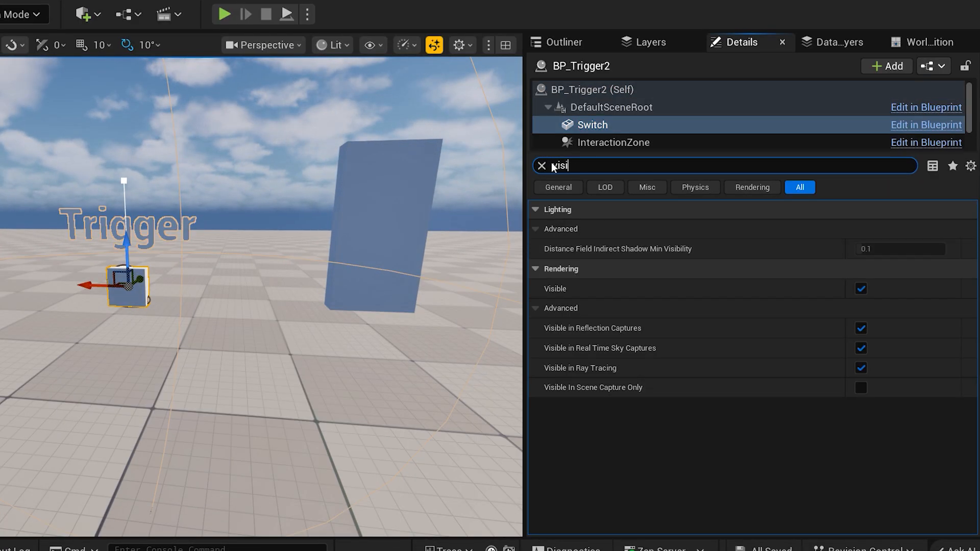
click(861, 289)
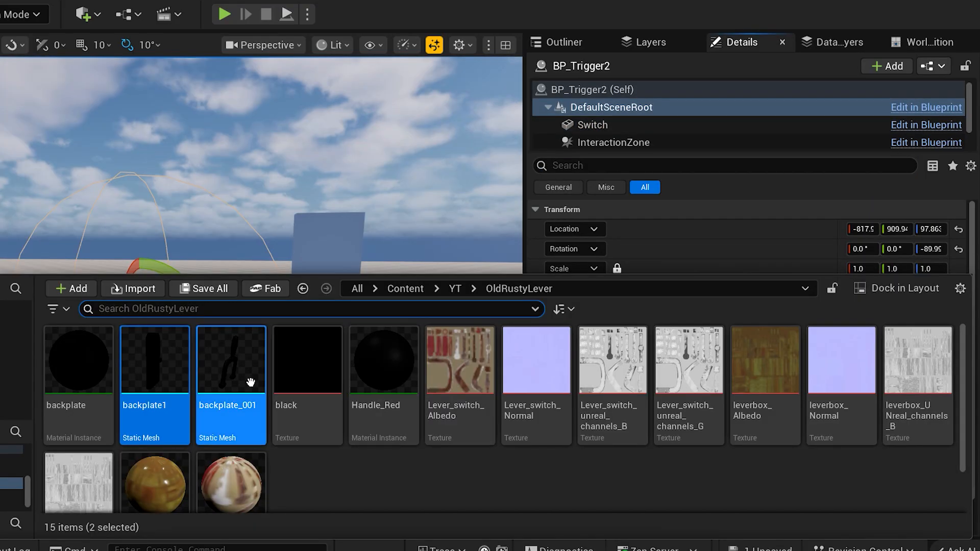
Add the OldRustyLever meshes backplate1 and backplate_001 as components under BP_Trigger2's DefaultSceneRoot
drag(262, 399, 642, 114)
scroll(623, 148, down, 3)
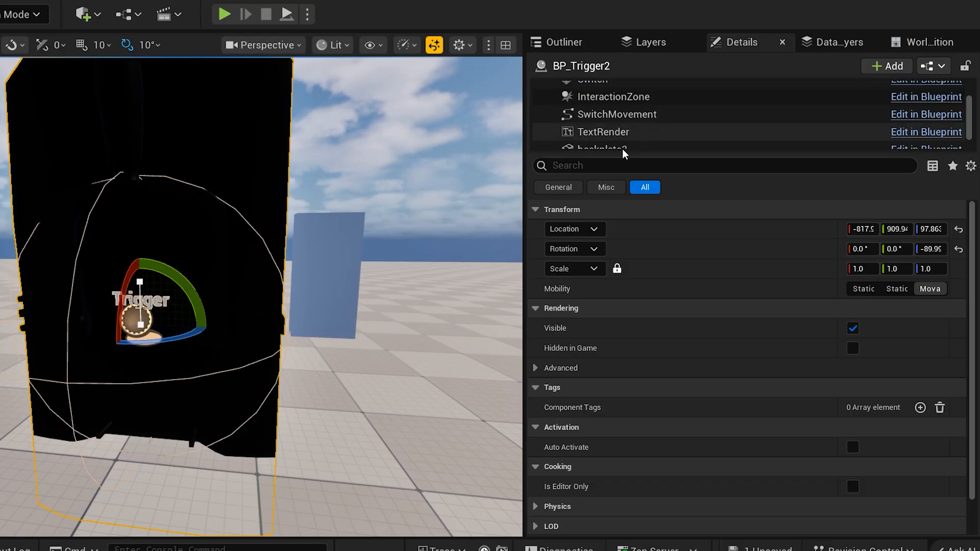
Add the meshes SM_Door_Double_01b, SM_Door_Double_01c and SM_Door_Double_01d as components under BP_TriggeredObject2's DefaultSceneRoot
scroll(351, 241, down, 3)
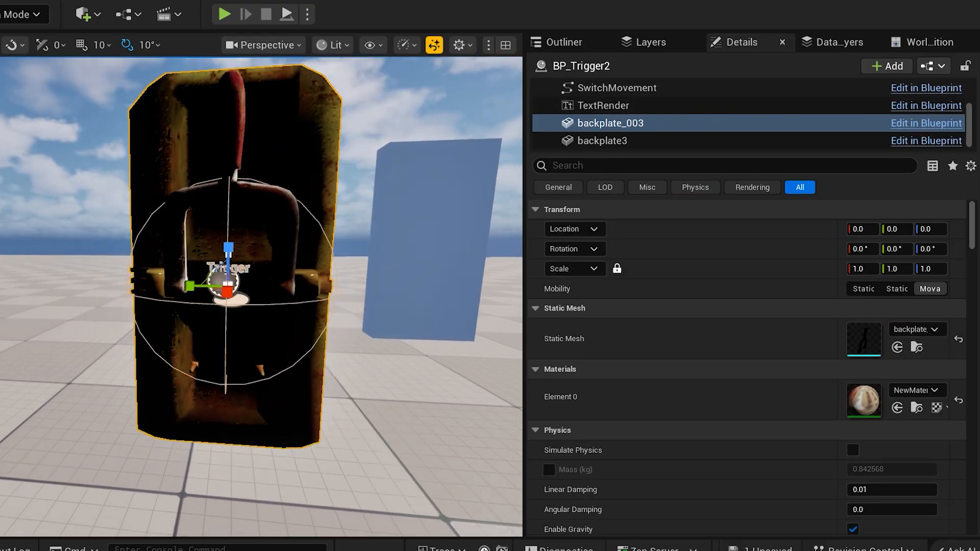
right_drag(329, 247, 378, 266)
click(375, 253)
key(w)
key(ctrl+space)
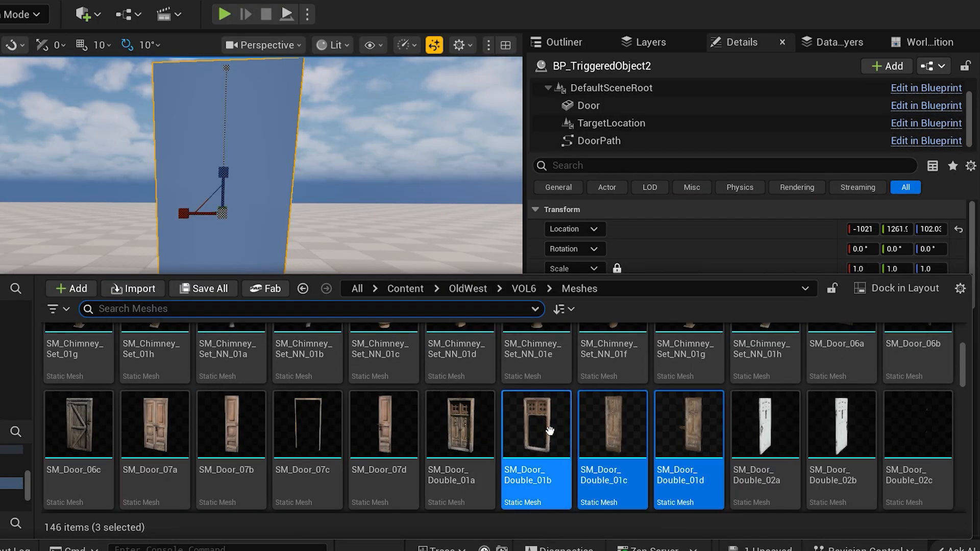
drag(564, 404, 643, 100)
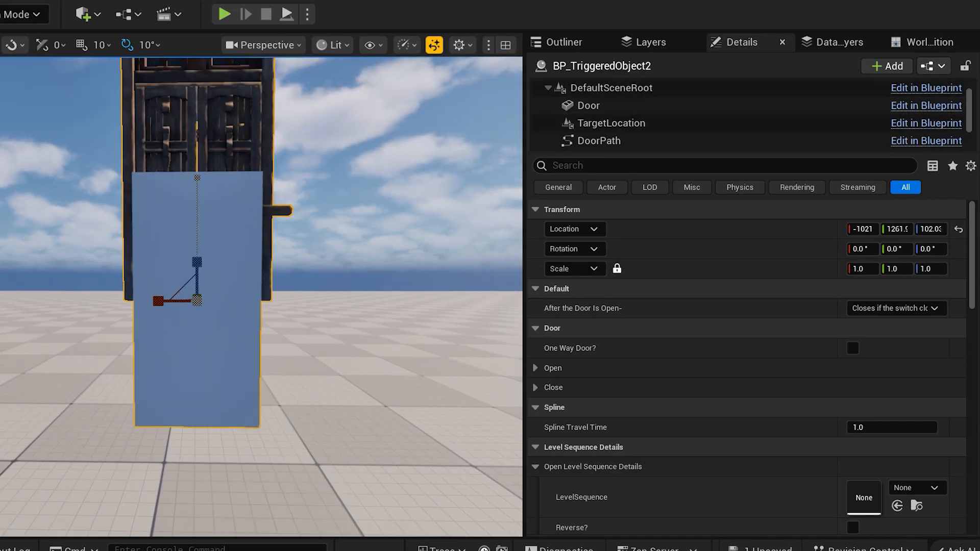
Hide BP_TriggeredObject2's default Door mesh by turning off its Visible property, and clear the details filter
click(667, 105)
text(visi)
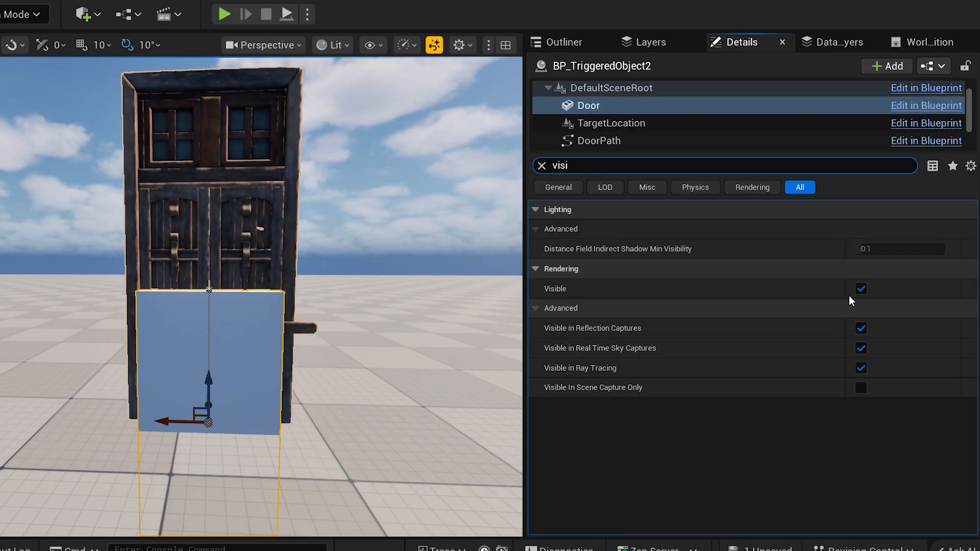
click(859, 286)
click(909, 166)
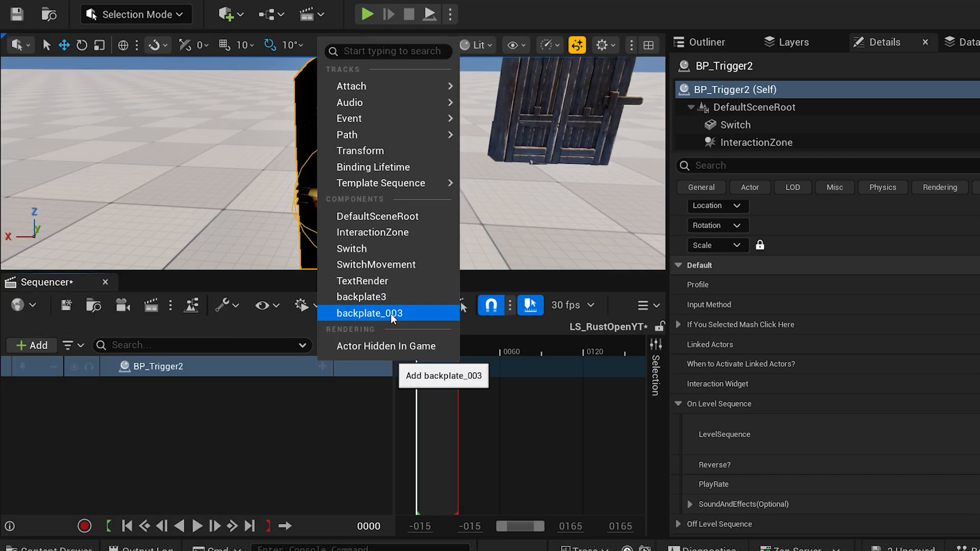
Add the backplate_003 component of BP_Trigger2 as a track in the LS_RustOpenYT sequence
click(371, 311)
click(354, 408)
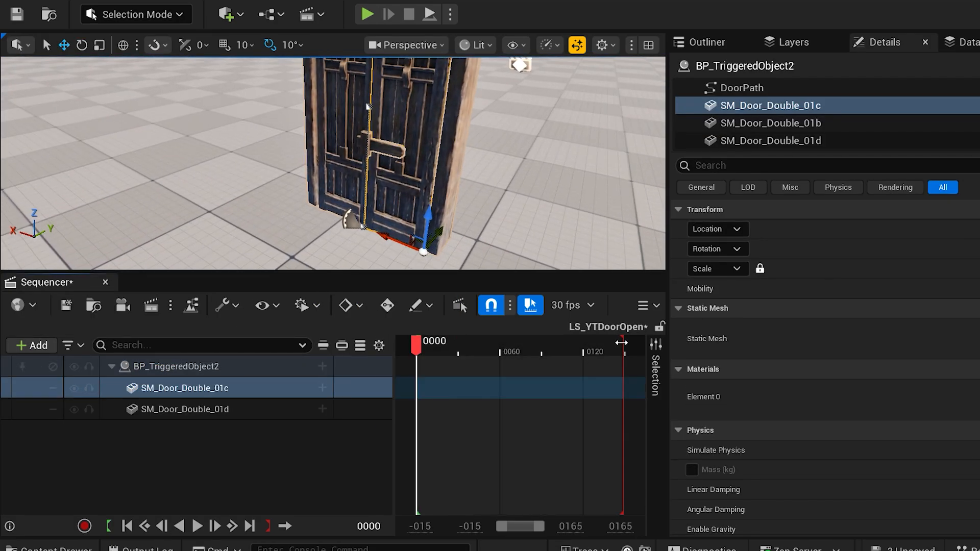
Add a Transform track to SM_Door_Double_01c in LS_YTDoorOpen and swing the door leaf open at frame 30
click(322, 388)
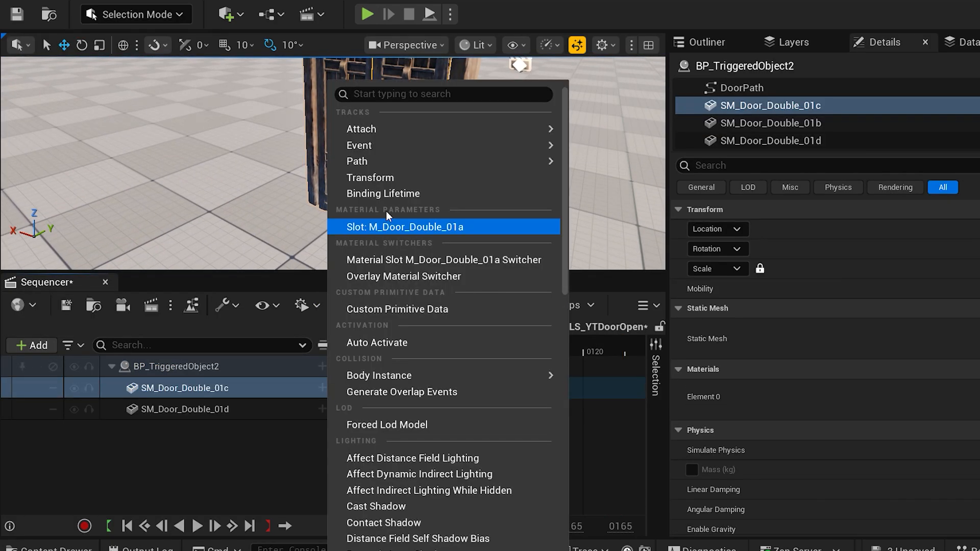
click(400, 183)
click(457, 351)
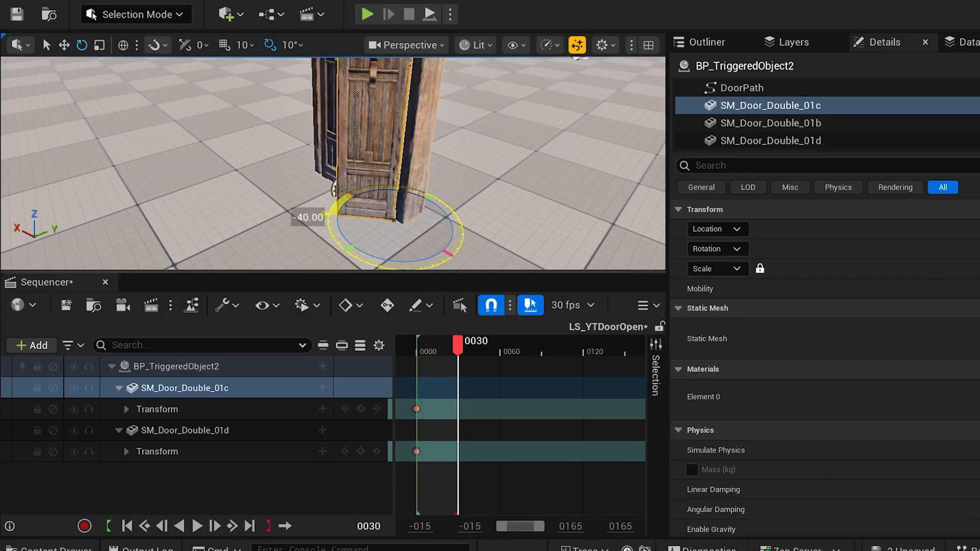
click(189, 451)
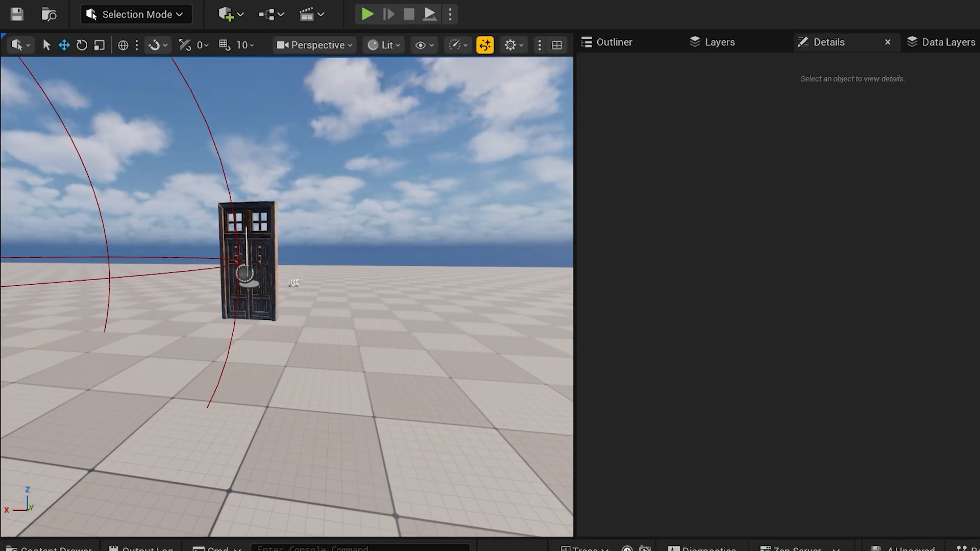
Place a BP_Trigger from the NormalTrigger folder on the empty floor beside the double door
right_drag(287, 296, 273, 305)
key(d)
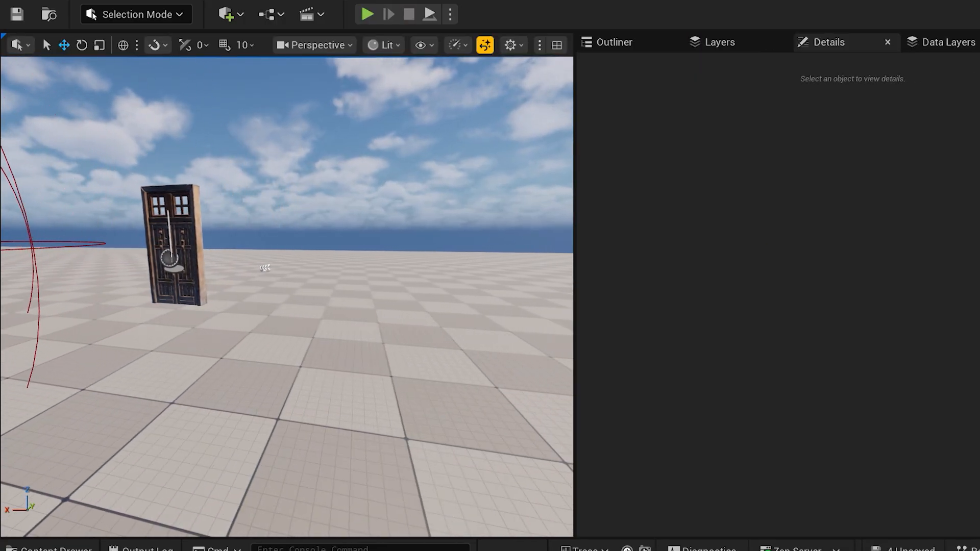
key(ctrl+space)
click(254, 485)
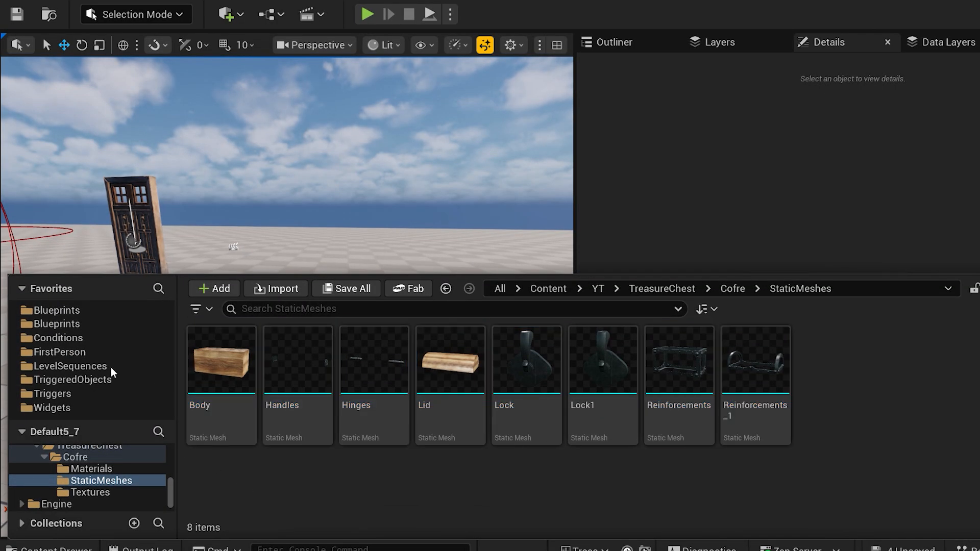
click(51, 393)
double_click(451, 350)
drag(221, 363, 393, 377)
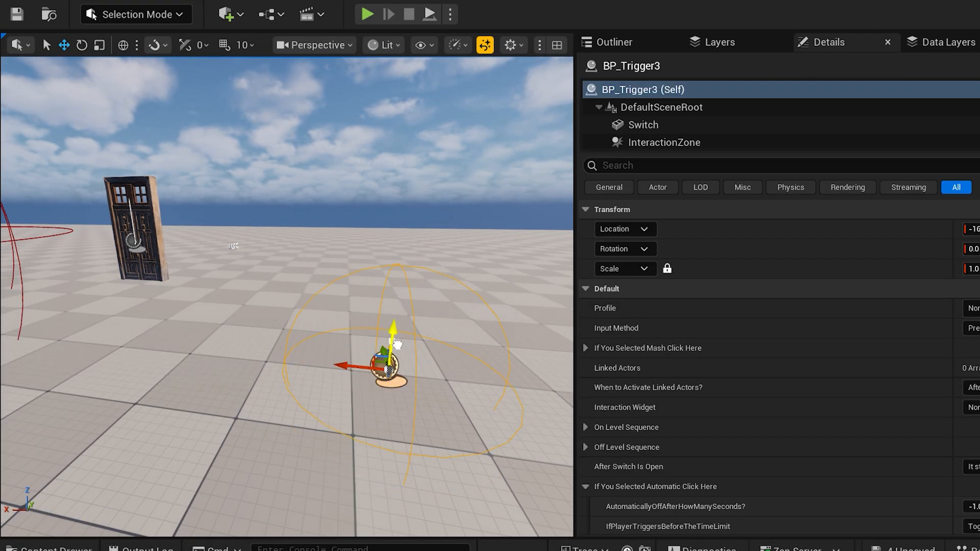
key(f)
Place a triggered object from the TriggeredObjects folder at BP_Trigger3's location
key(ctrl+space)
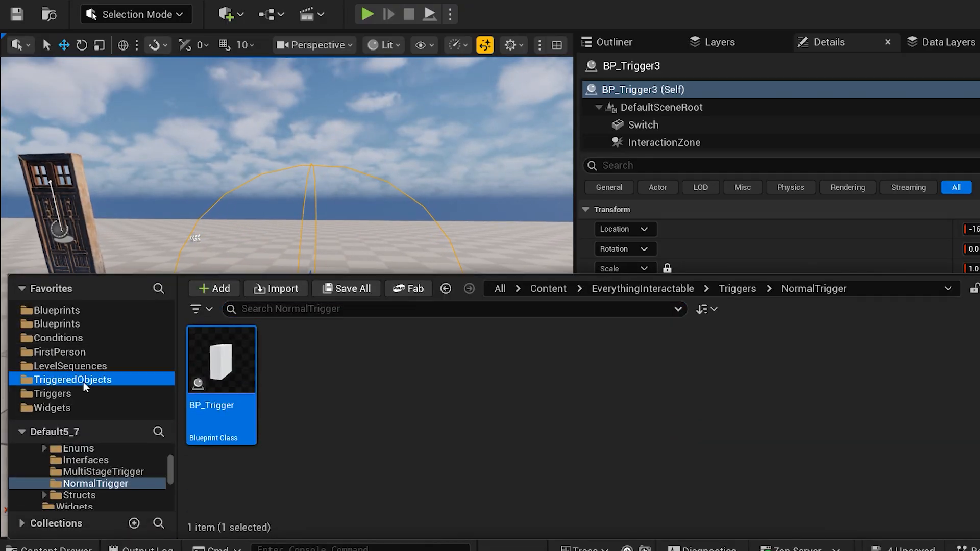
click(84, 387)
drag(448, 368, 324, 287)
right_drag(324, 287, 318, 294)
key(w)
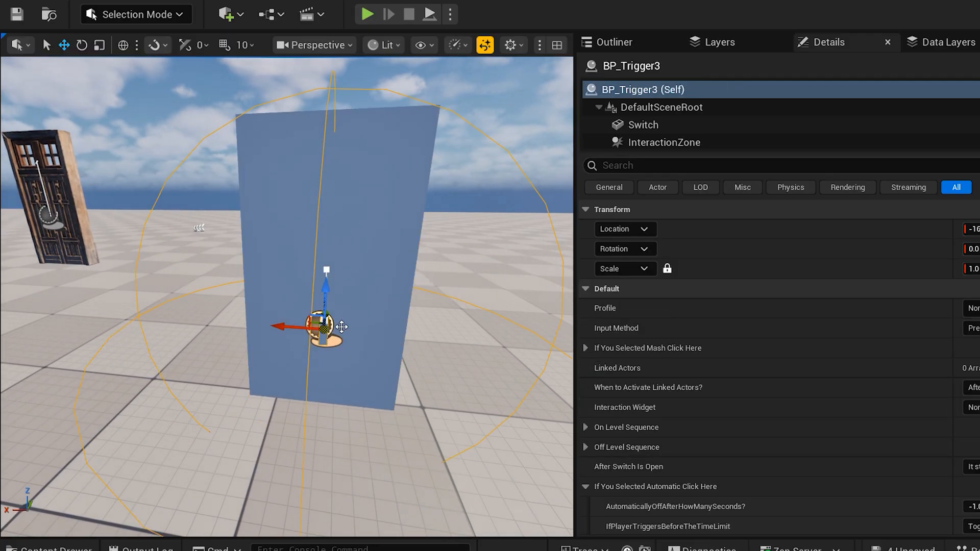
Enable the Invisible Switch option on BP_Trigger3
key(Up)
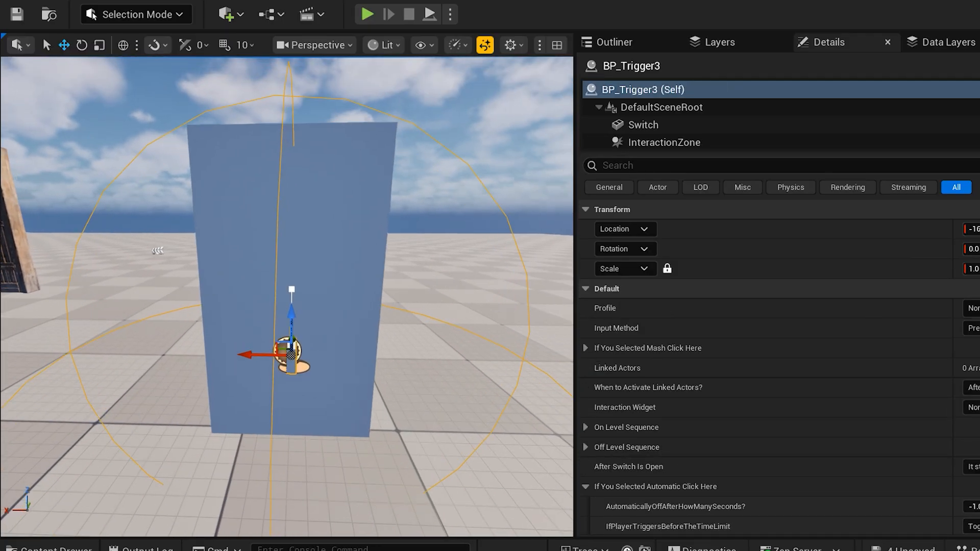
click(629, 162)
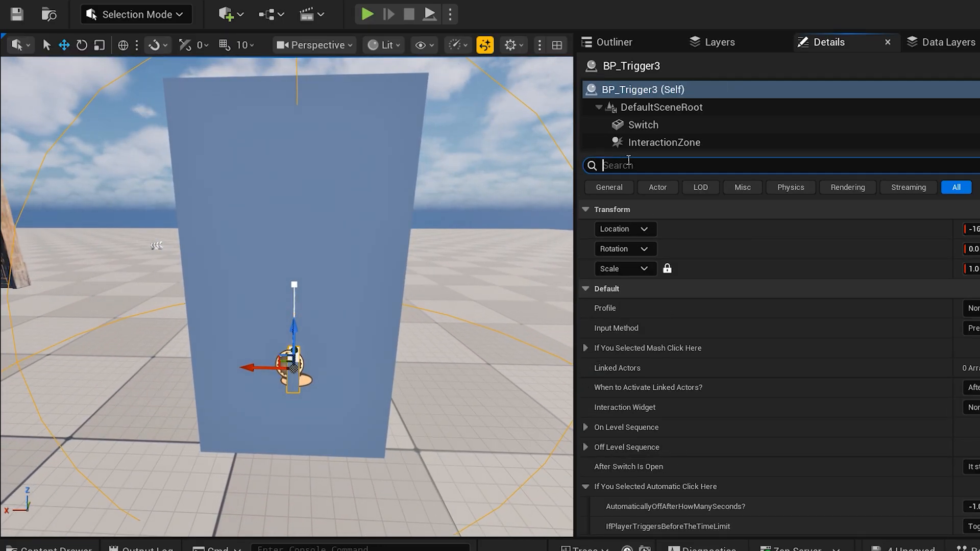
text(invis)
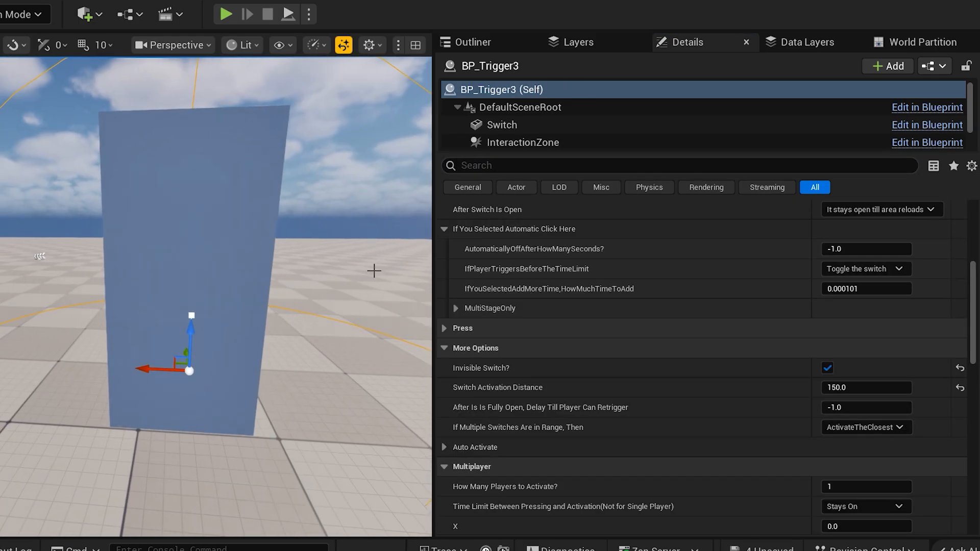
Add one Linked Actors element to BP_Trigger3 and pick the blue triggered object in the level for it
scroll(812, 371, up, 10)
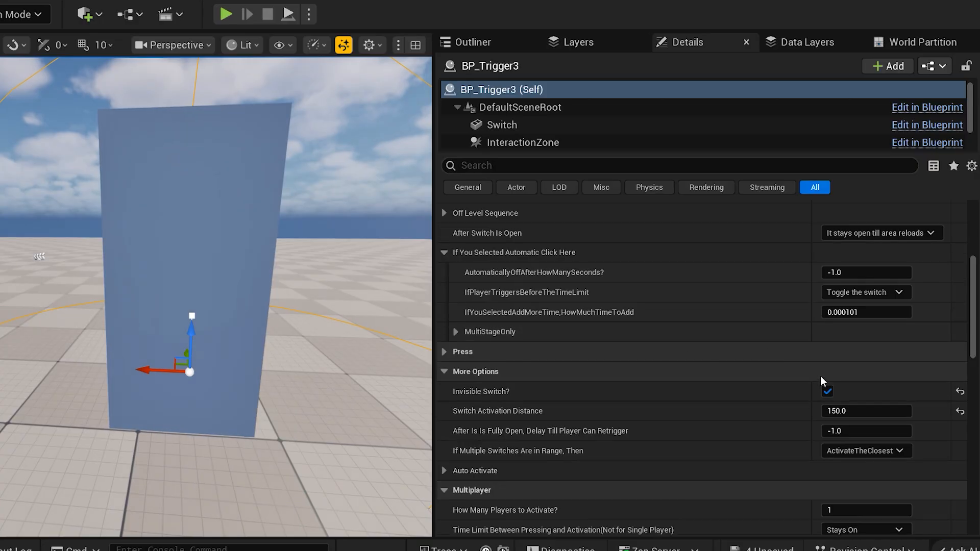
click(918, 368)
click(910, 389)
click(238, 205)
scroll(275, 222, up, 2)
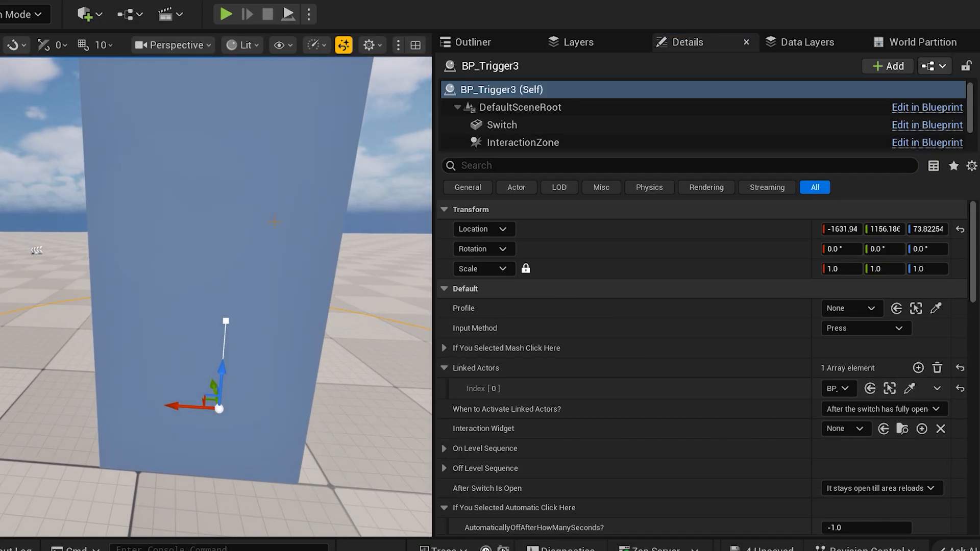
Assign LS_ChestOpen as BP_TriggeredObject3's open level sequence and choose its close level sequence
click(274, 222)
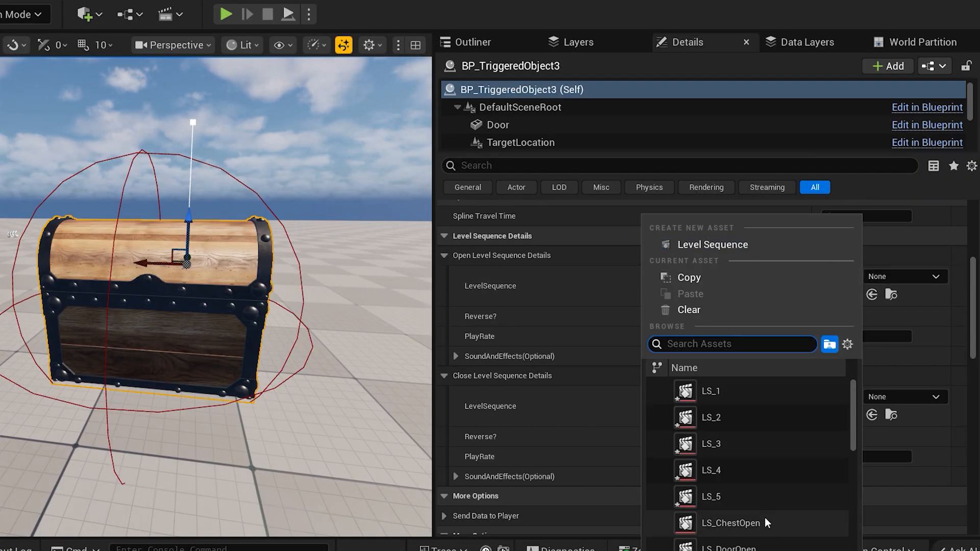
click(765, 517)
click(901, 397)
click(843, 322)
Play the level, run the character up to the treasure chest and trigger it
key(alt+p)
key(w)
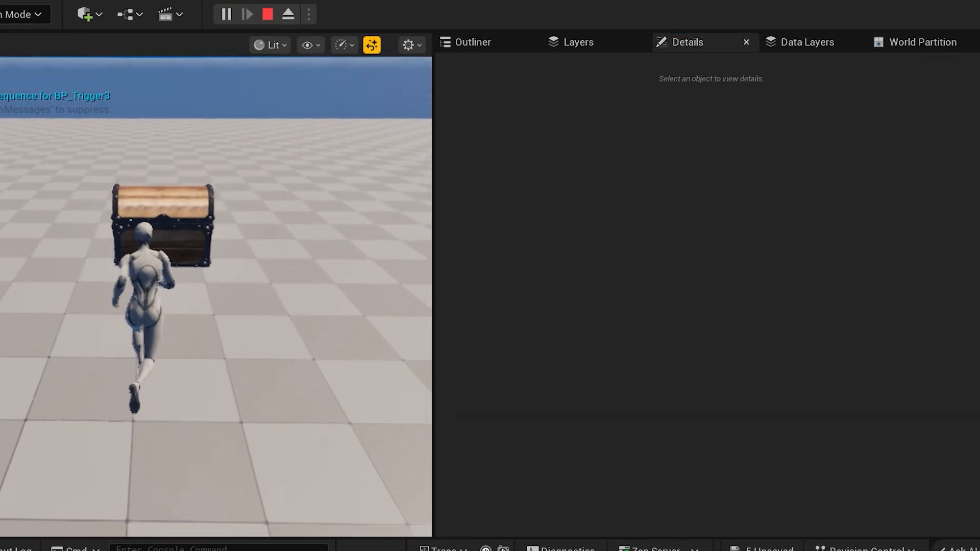
key(f)
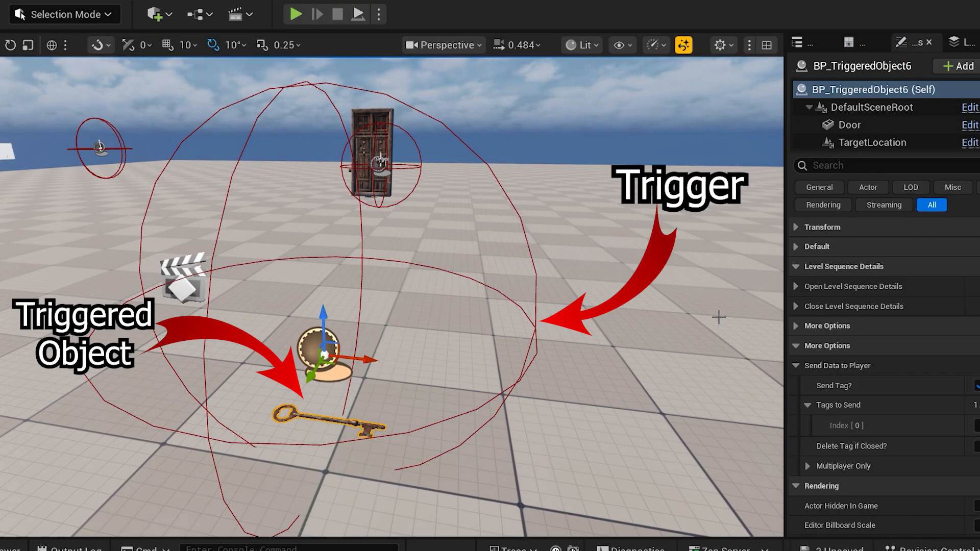
Widen the details area beside the viewport and scrub through the LS_key sequence to preview the key's animation
drag(784, 286, 537, 290)
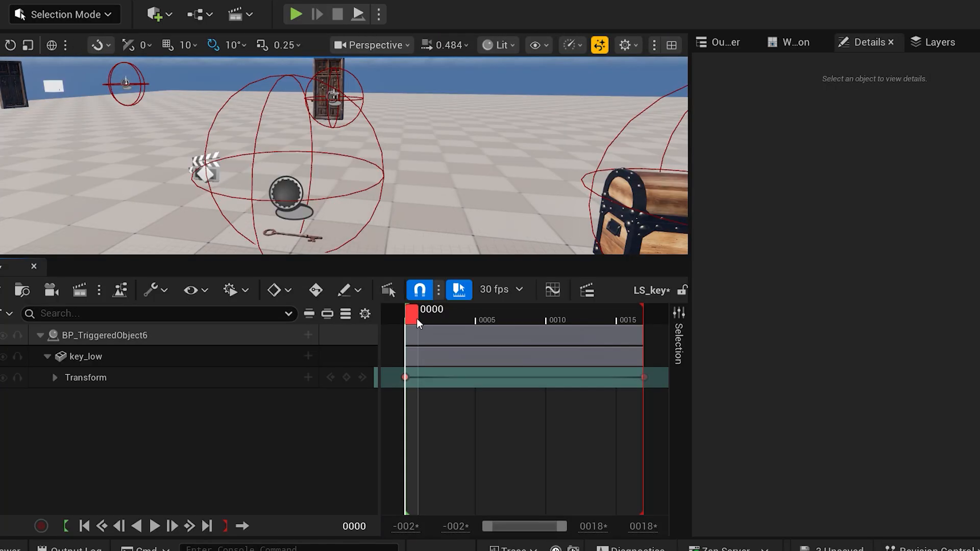
drag(417, 322, 539, 310)
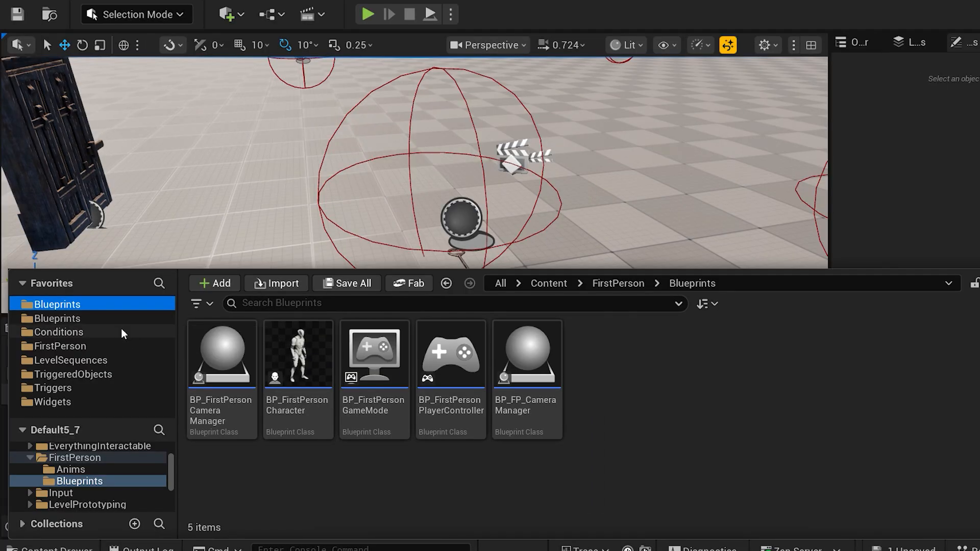
Place BP_ThirdPersonCharacter from the ThirdPerson Blueprints folder near the key, then rotate it and adjust its position
click(111, 320)
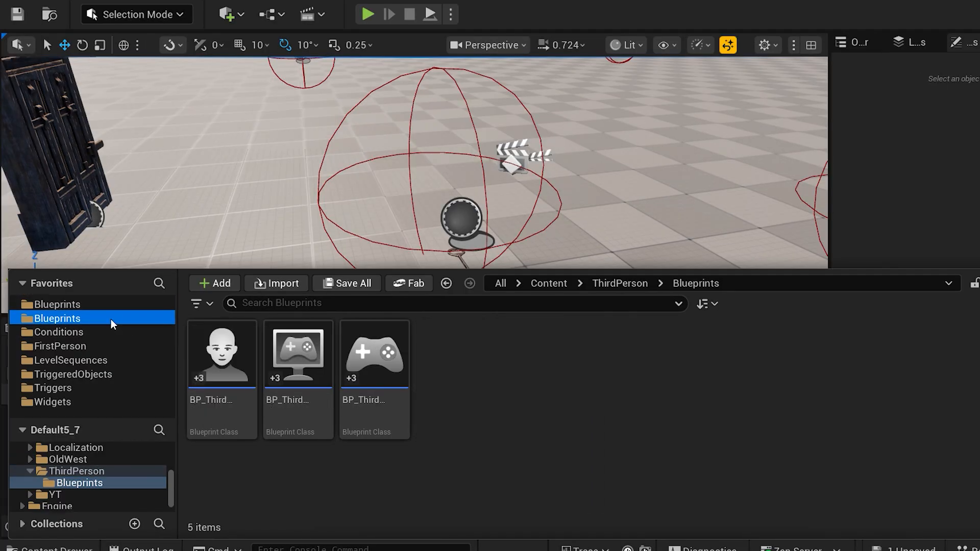
drag(264, 375, 330, 203)
key(e)
right_drag(329, 214, 365, 215)
drag(231, 201, 306, 204)
key(w)
right_drag(307, 203, 352, 207)
Add BP_ThirdPersonCharacter to the LS_key sequence and delete its CR_Mannequin_Body control rig track
click(35, 374)
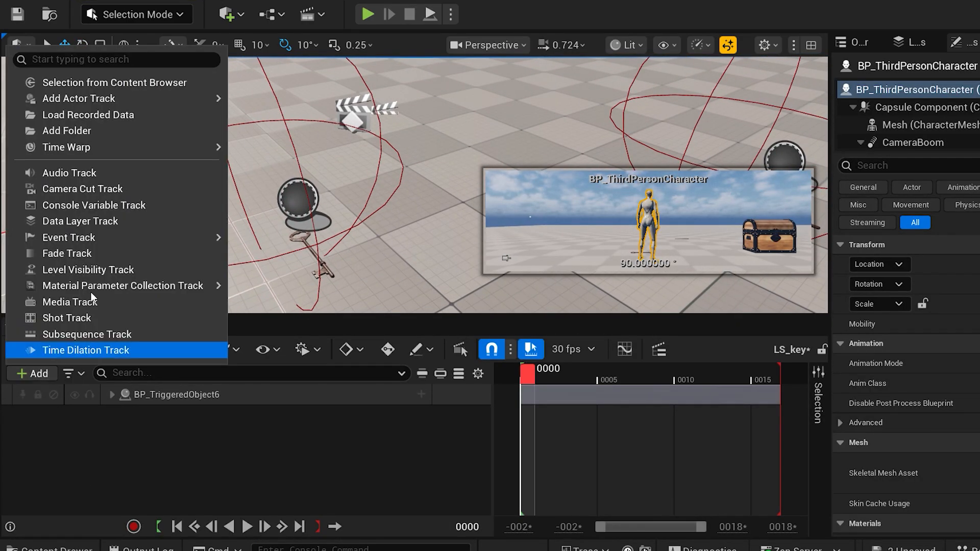
mouse_move(151, 103)
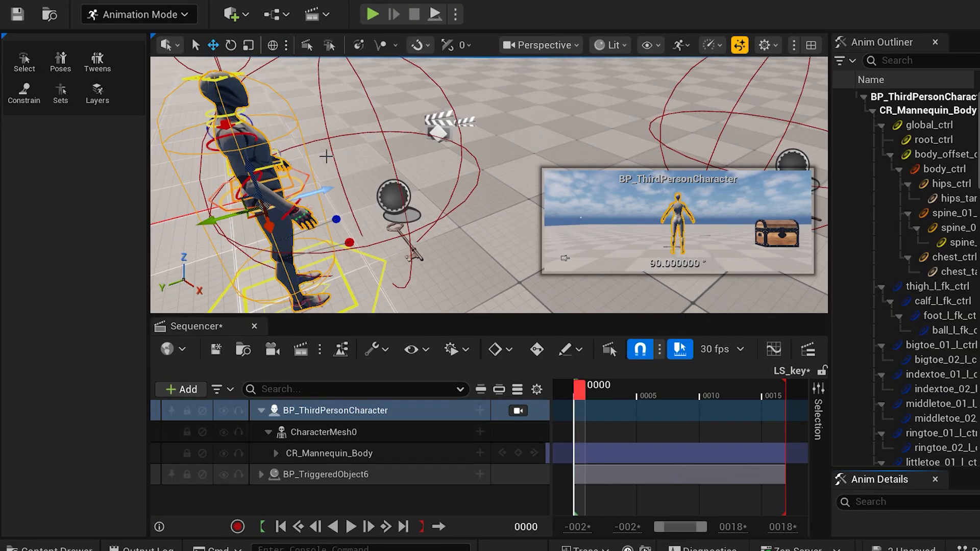
ctrl+click(396, 474)
click(402, 453)
key(Delete)
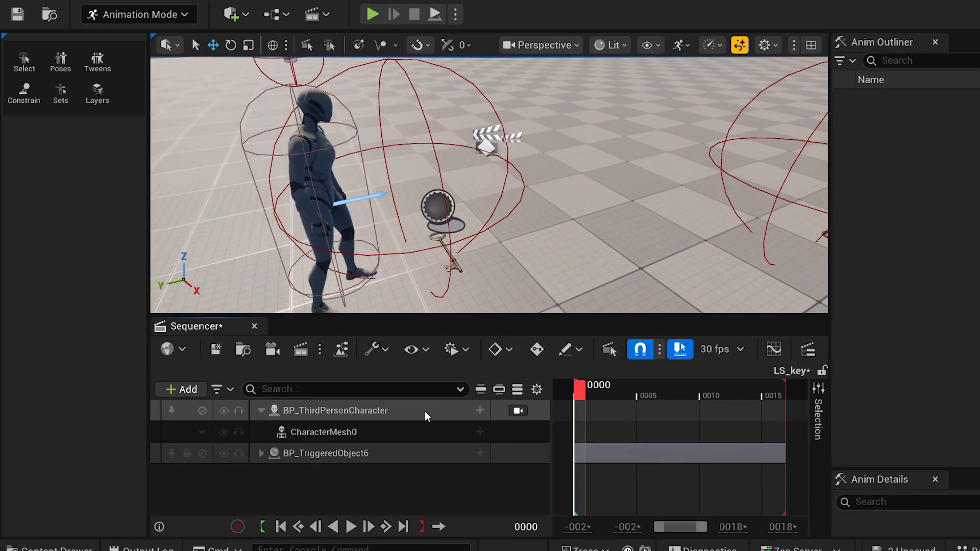
click(425, 411)
click(480, 410)
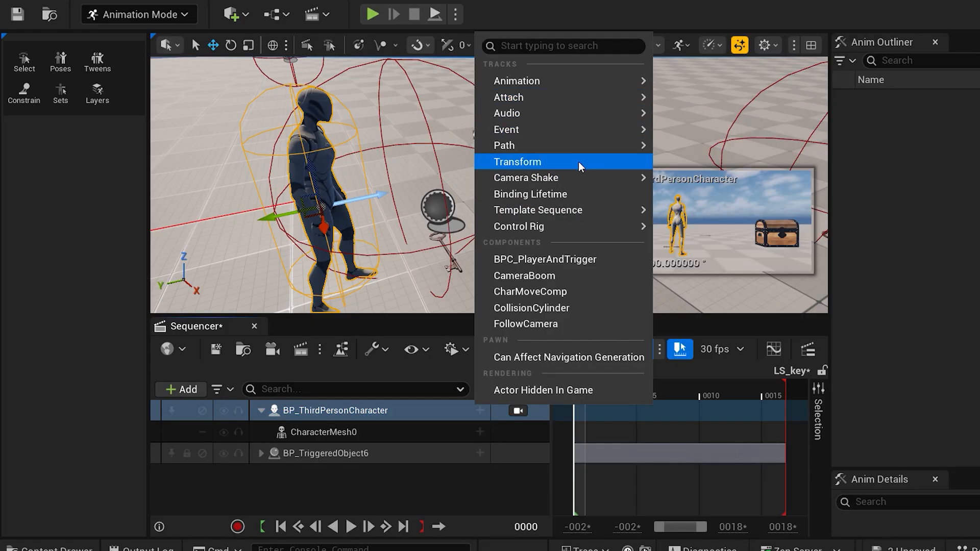
mouse_move(573, 149)
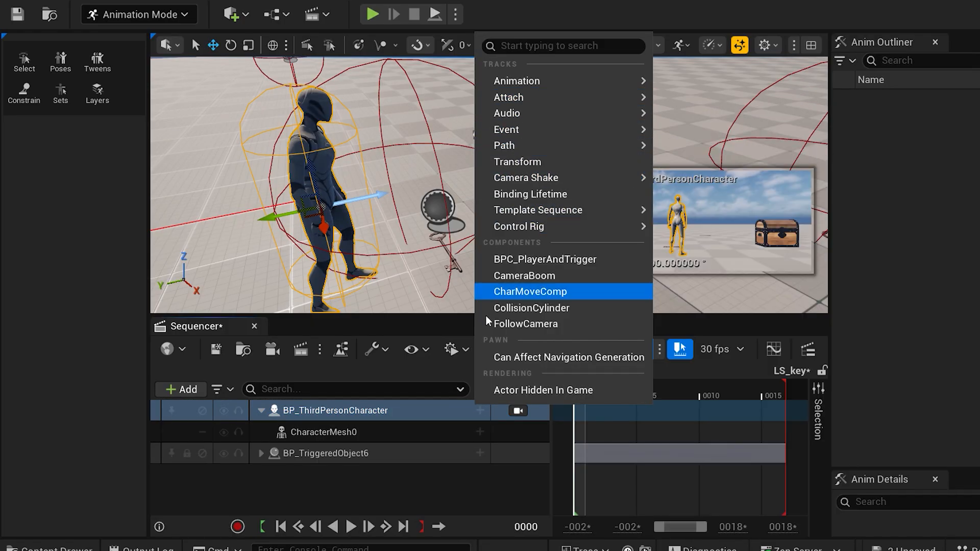
mouse_move(567, 74)
click(470, 415)
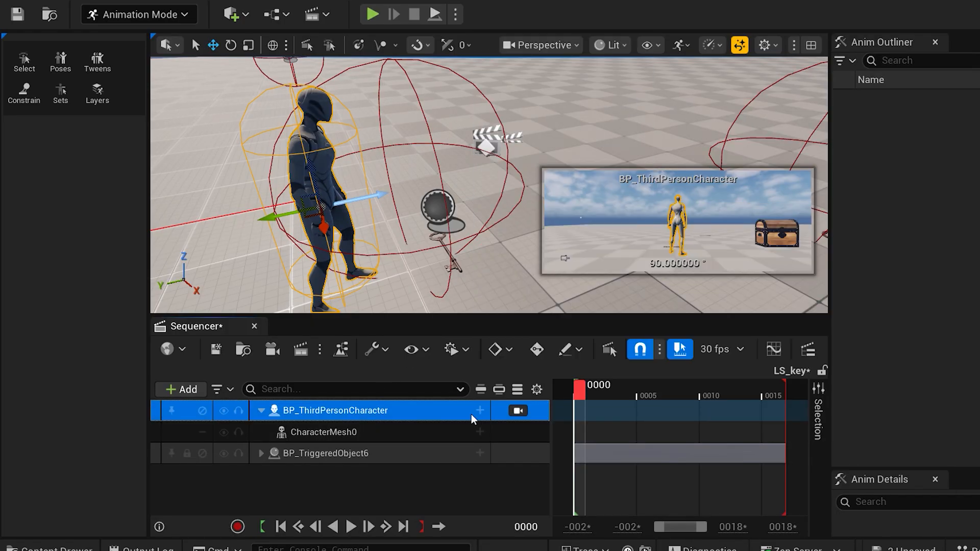
Convert BP_ThirdPersonCharacter's binding in LS_key to Replaceable from Director Blueprint using Quick Bind
right_click(473, 415)
mouse_move(541, 154)
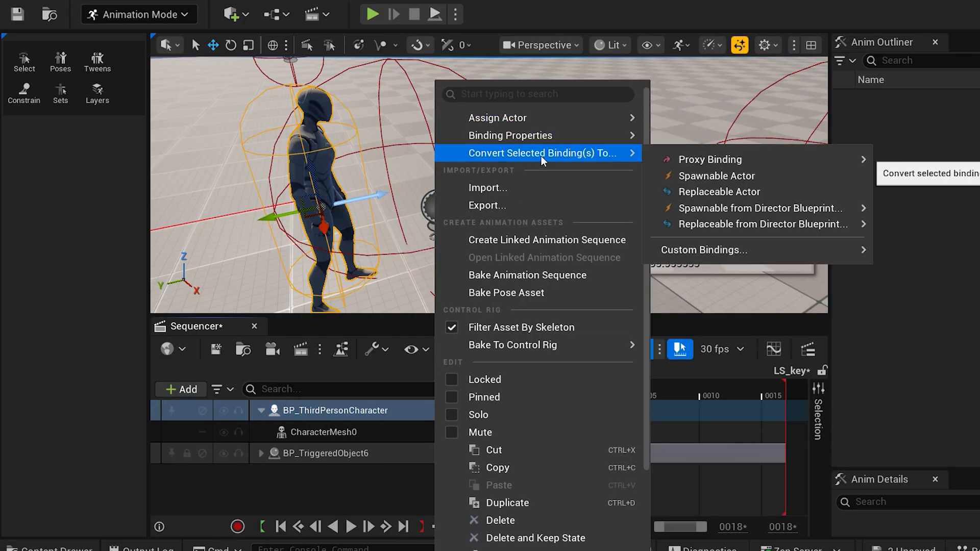
mouse_move(780, 225)
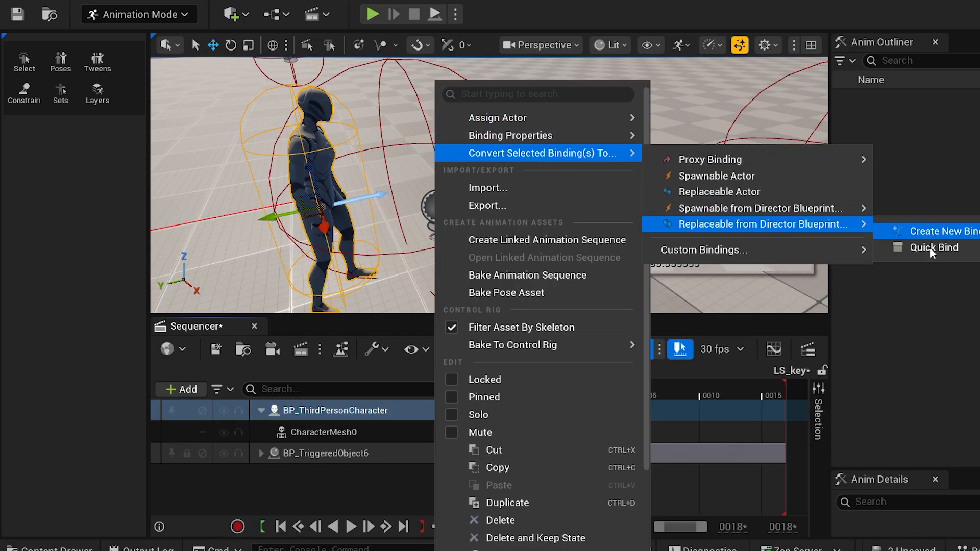
mouse_move(930, 248)
click(776, 314)
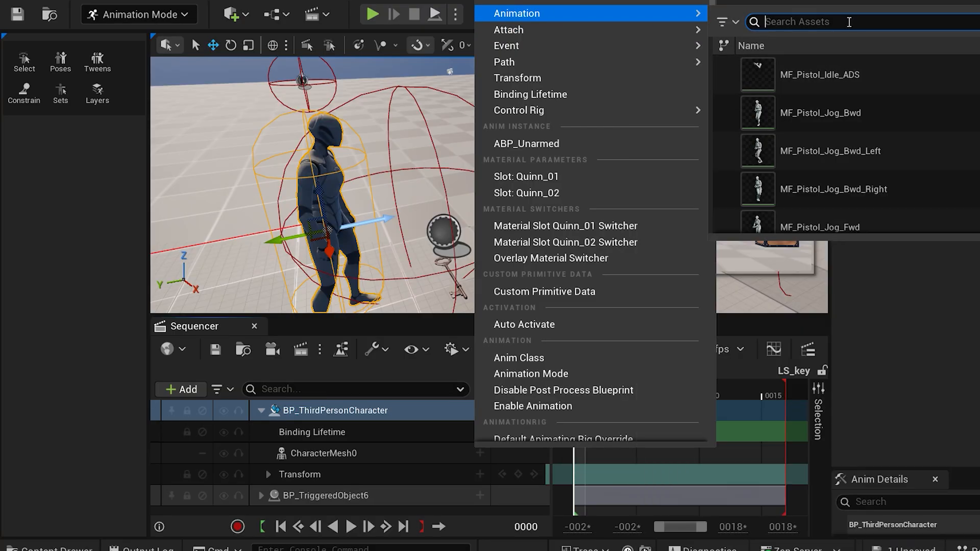
Add the MM_Attack_01 animation to the BP_ThirdPersonCharacter's CharacterMesh0 track in LS_key
text(ta)
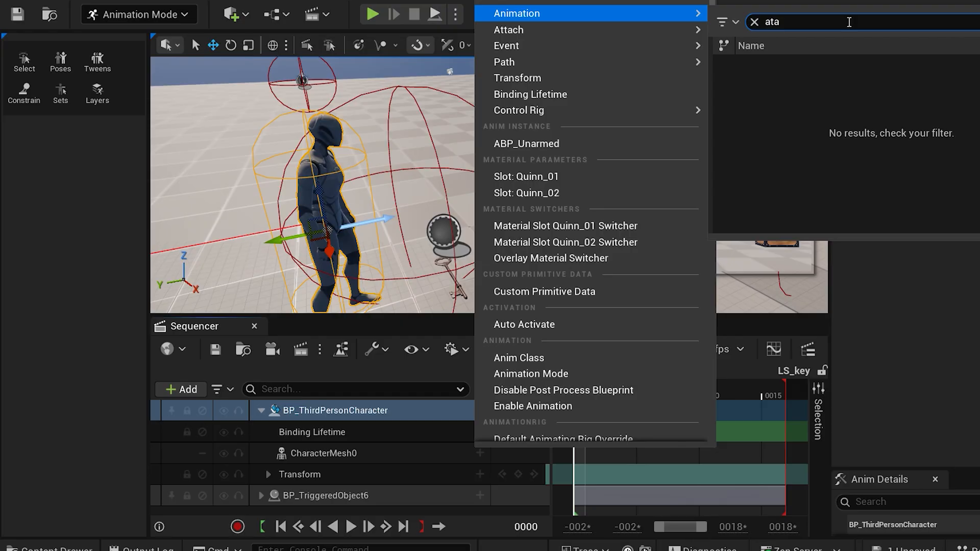
click(817, 78)
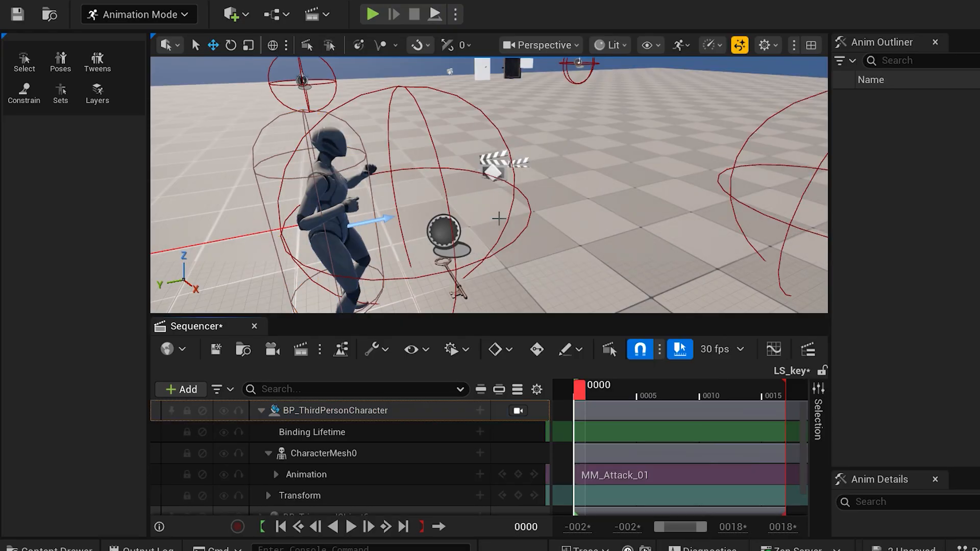
scroll(679, 444, down, 1)
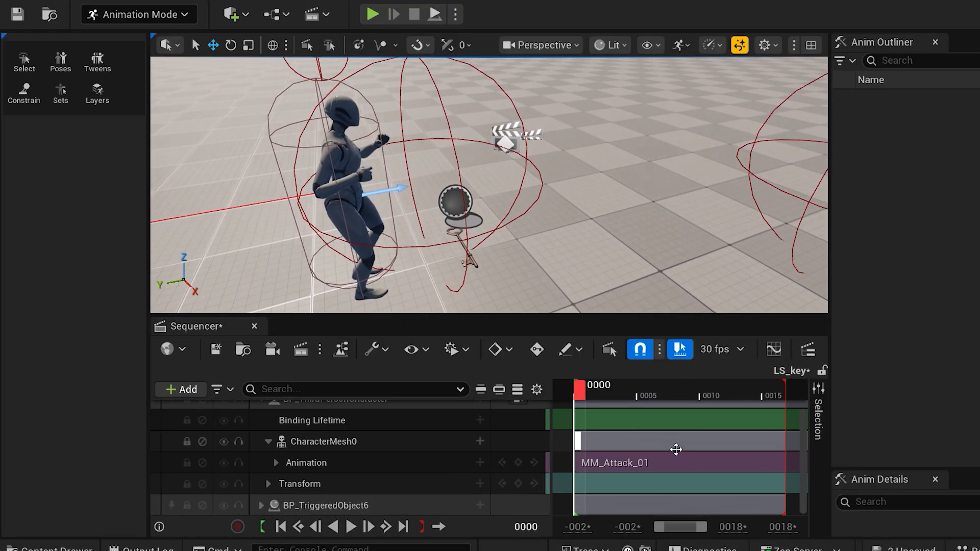
Ease in the start of the MM_Attack_01 clip, shorten its end to fit the LS_key playback range, and save
ctrl+scroll(676, 449, down, 8)
ctrl+scroll(618, 466, up, 10)
click(603, 459)
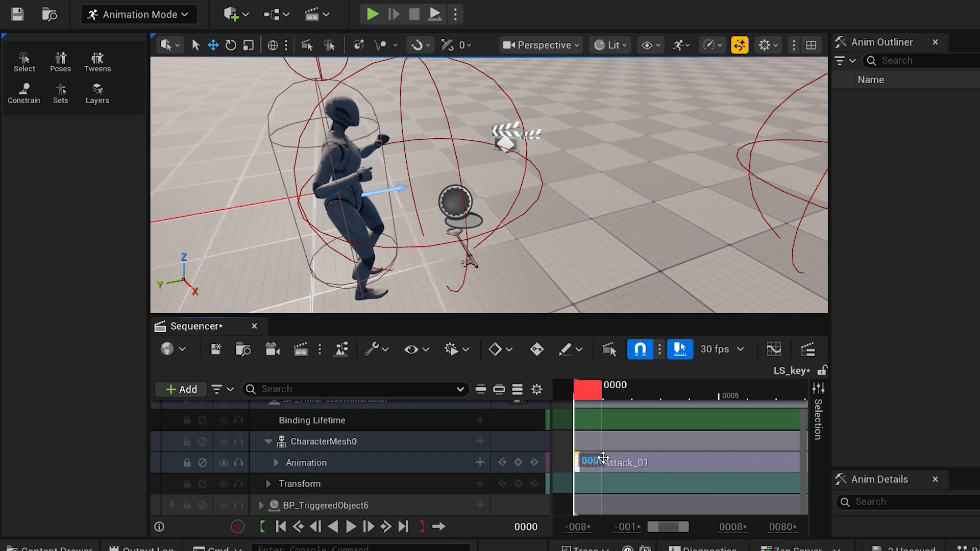
drag(604, 458, 618, 453)
ctrl+scroll(644, 458, down, 8)
mouse_move(774, 463)
mouse_down()
mouse_move(662, 458)
mouse_move(674, 456)
mouse_up()
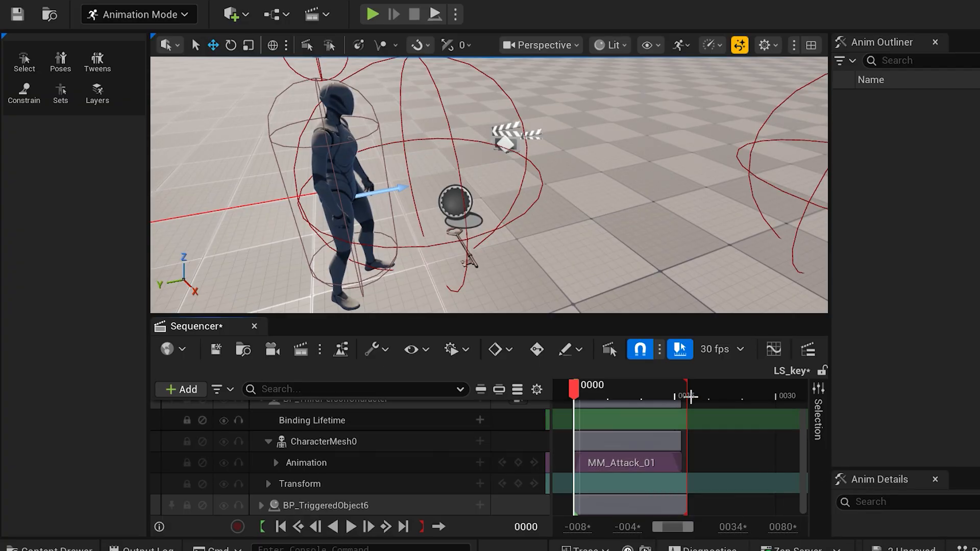
scroll(673, 445, up, 1)
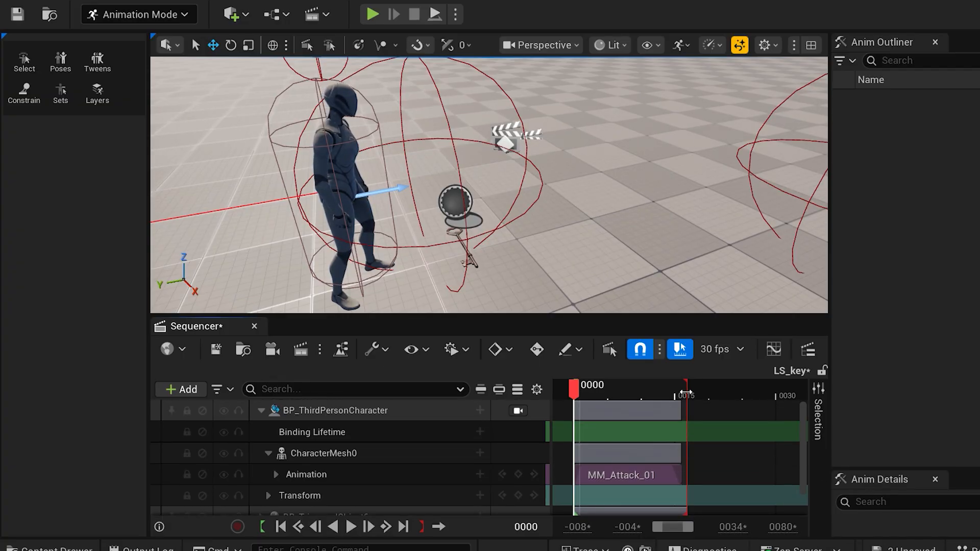
mouse_move(424, 258)
right_down()
mouse_move(423, 240)
mouse_move(416, 247)
right_up()
key(ctrl+s)
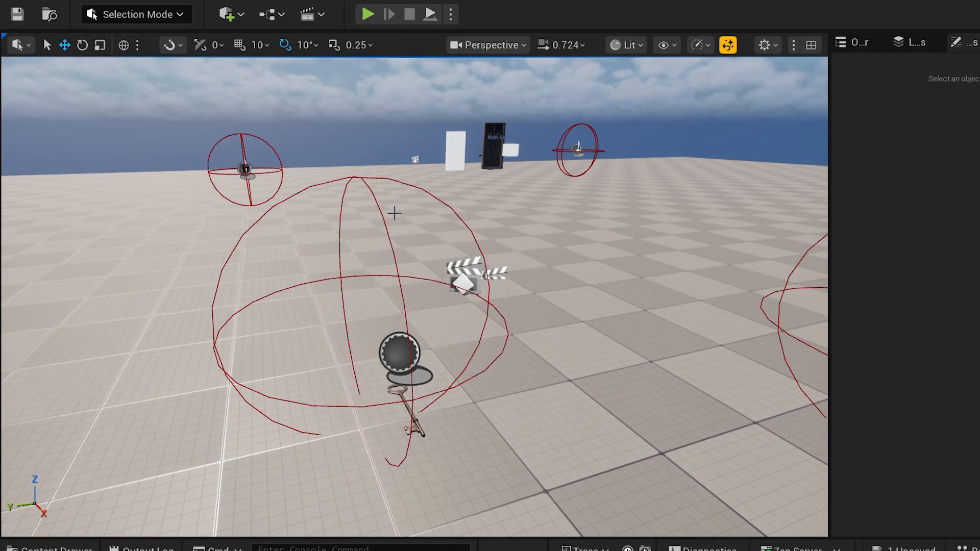
Play the level, run the character to the key and interact with it to test the pickup animation
key(alt+p)
key(w)
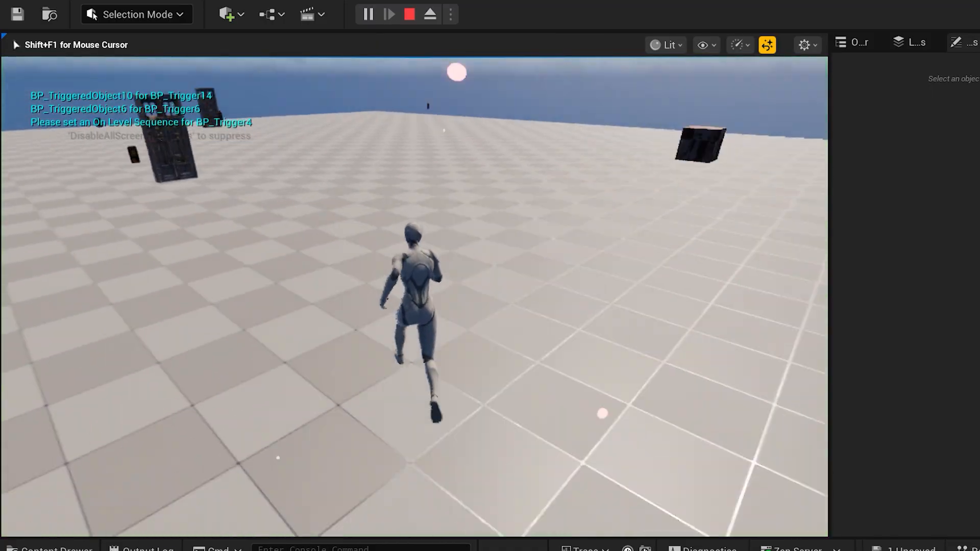
key(w)
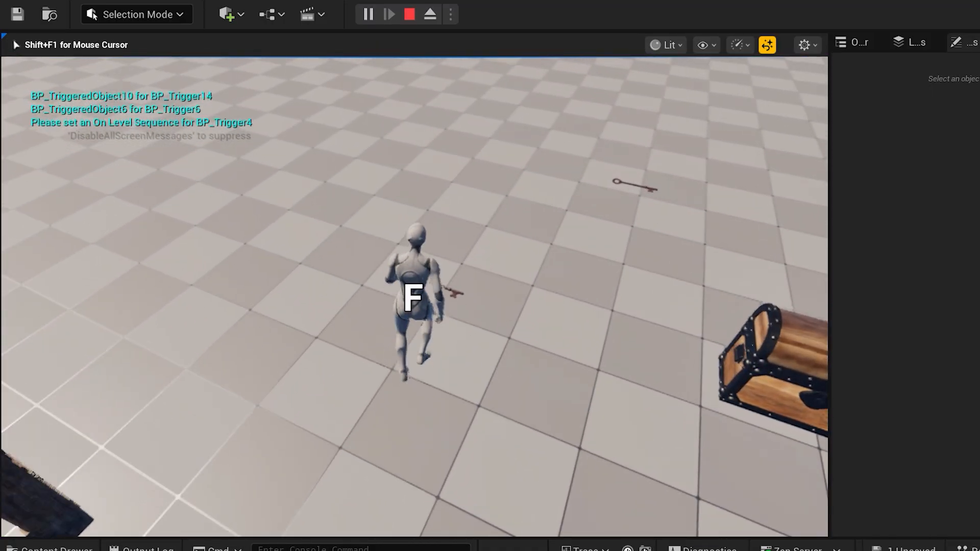
key(f)
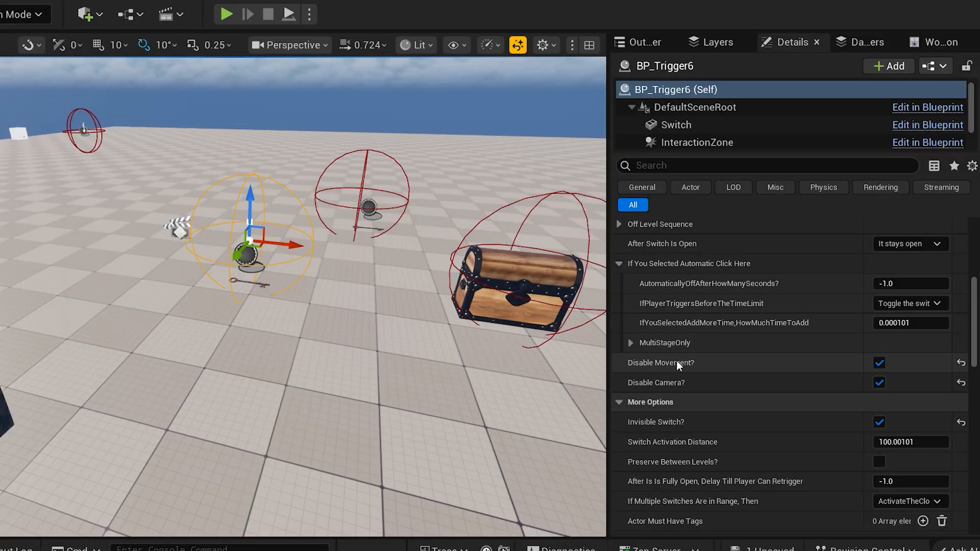
Review BP_Trigger6's Disable Movement and Disable Camera options, and look over the chest and key in the level
scroll(692, 379, up, 2)
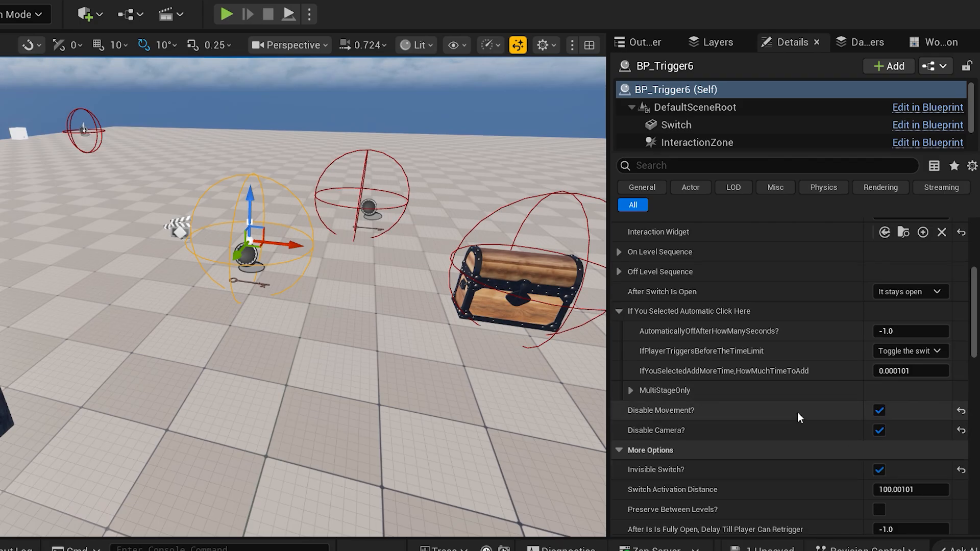
right_drag(289, 307, 313, 278)
key(d)
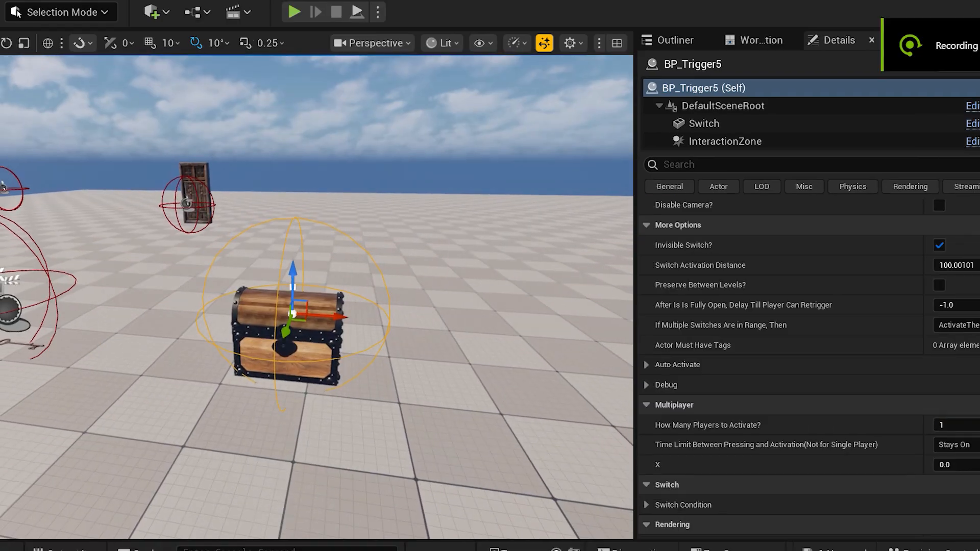
right_drag(313, 279, 296, 259)
key(w)
key(d)
key(a)
key(w)
key(s)
key(w)
key(d)
key(a)
key(d)
mouse_move(372, 177)
right_down()
mouse_move(353, 170)
mouse_move(372, 176)
right_up()
key(s)
key(w)
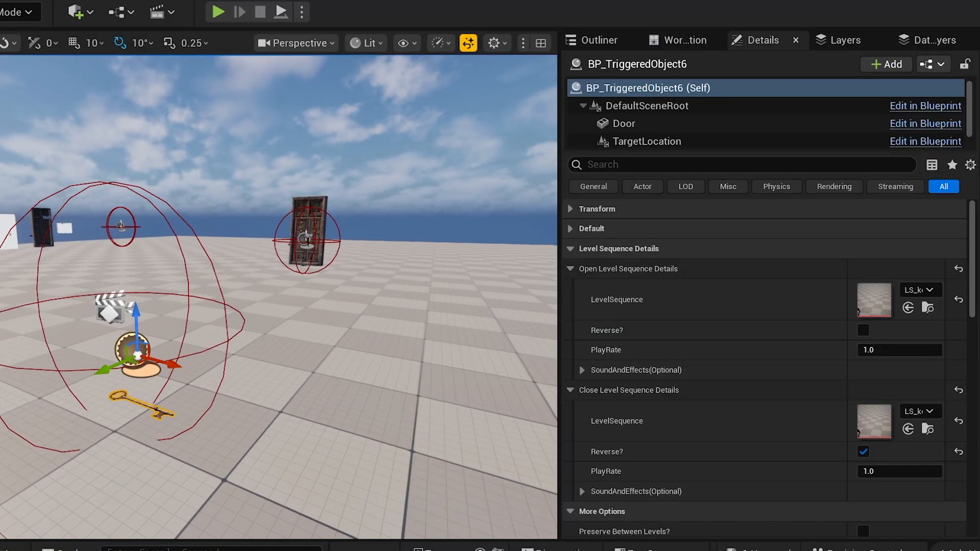
Enable Send Tag in the key's BP_TriggeredObject6 Send Data to Player options and add an entry to Tags to Send
right_drag(332, 255, 316, 258)
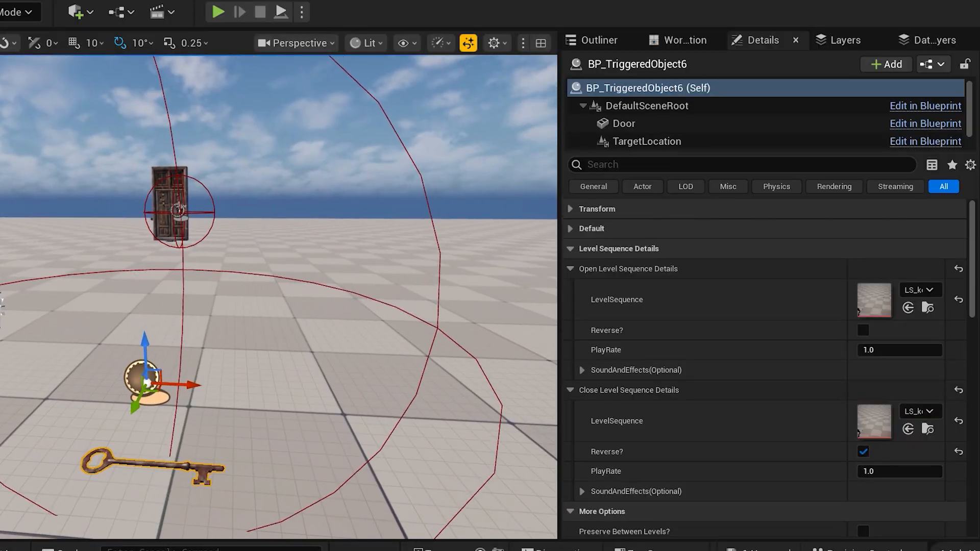
click(570, 269)
click(571, 289)
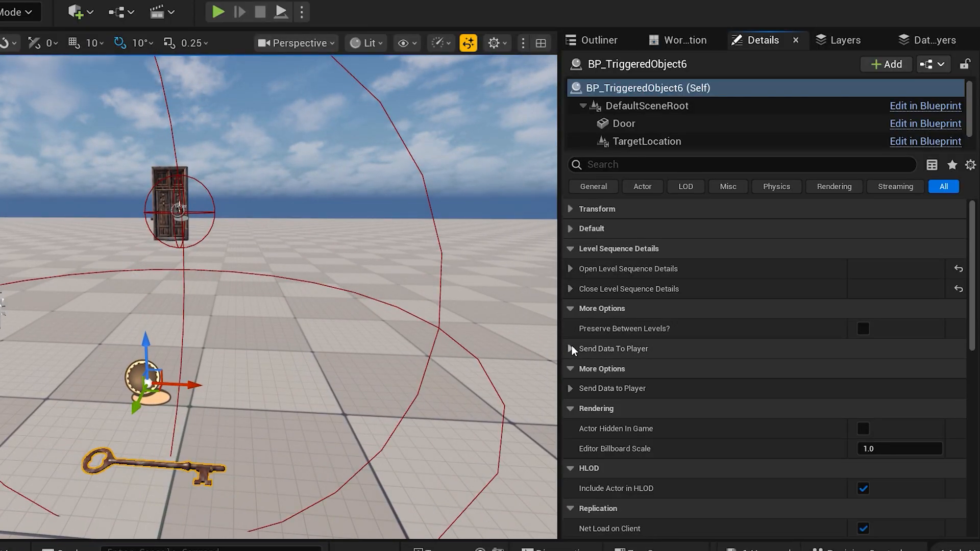
right_drag(438, 337, 424, 340)
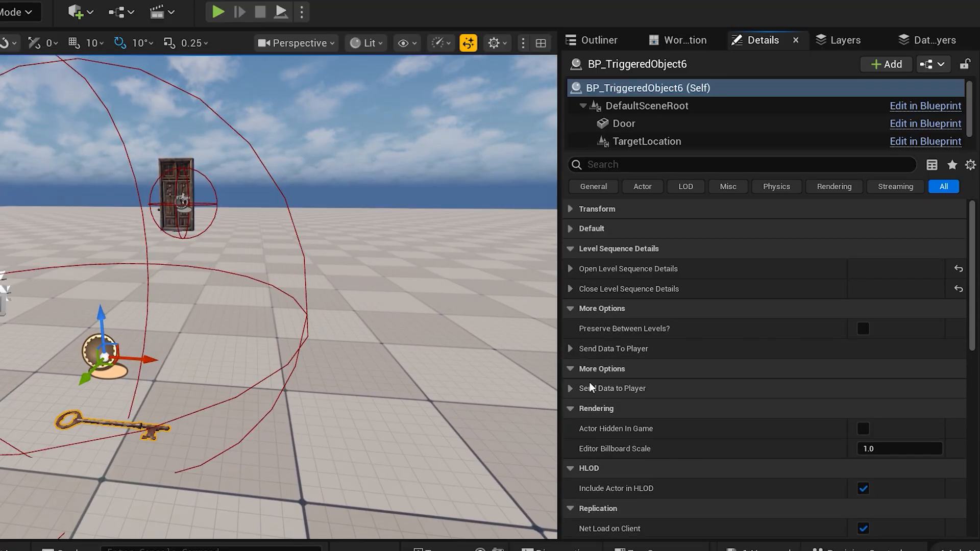
click(570, 389)
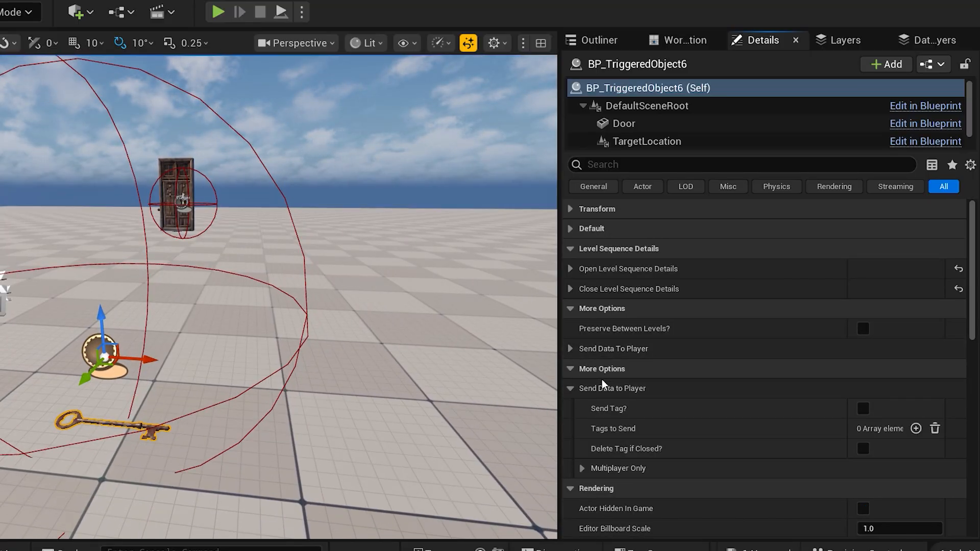
click(863, 408)
click(916, 429)
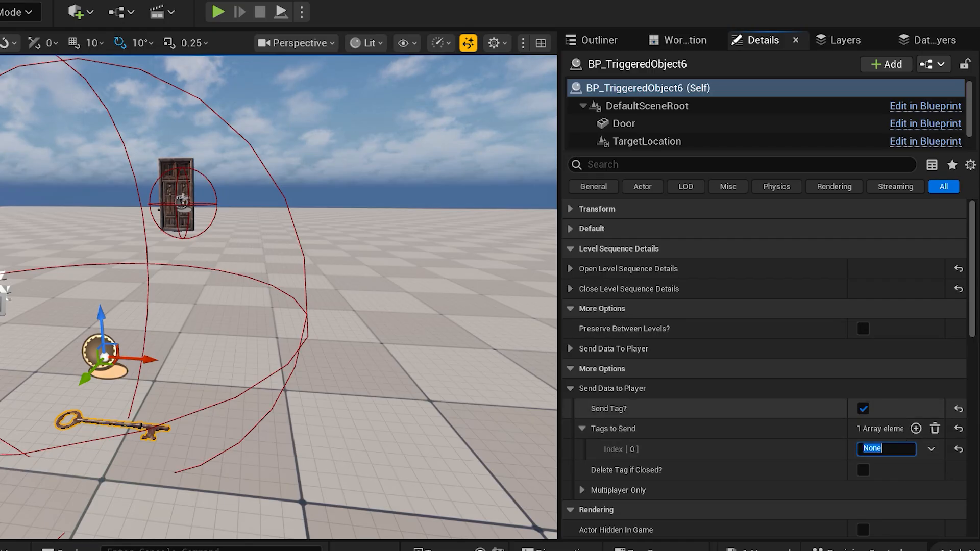
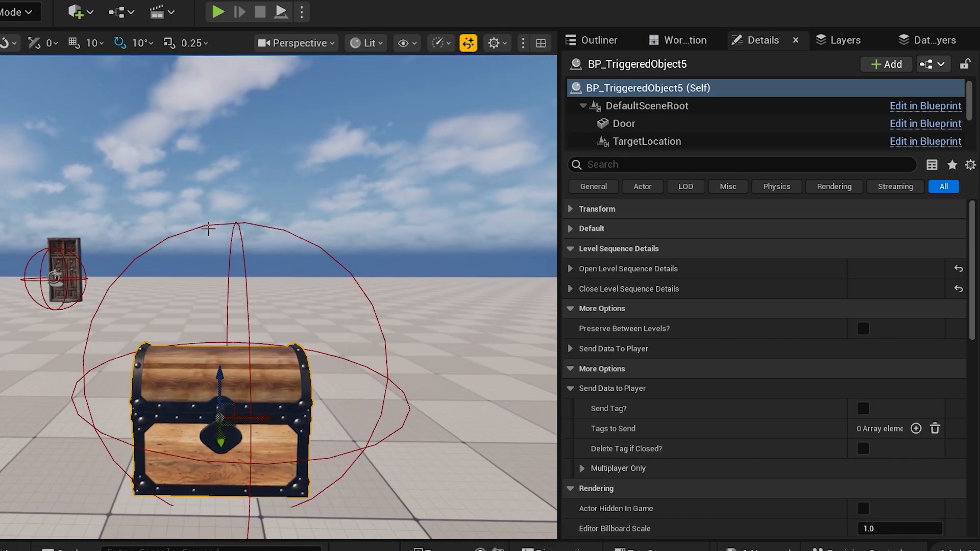
Add the key's tag YTDemo_Key1 to Actor Must Have Tags on the chest's BP_Trigger5 and save
click(235, 221)
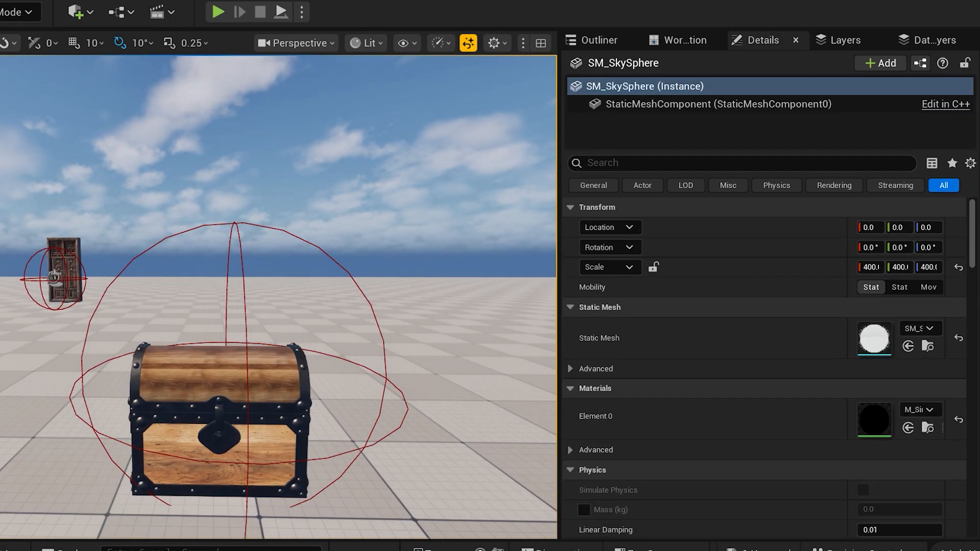
click(234, 223)
scroll(576, 387, down, 10)
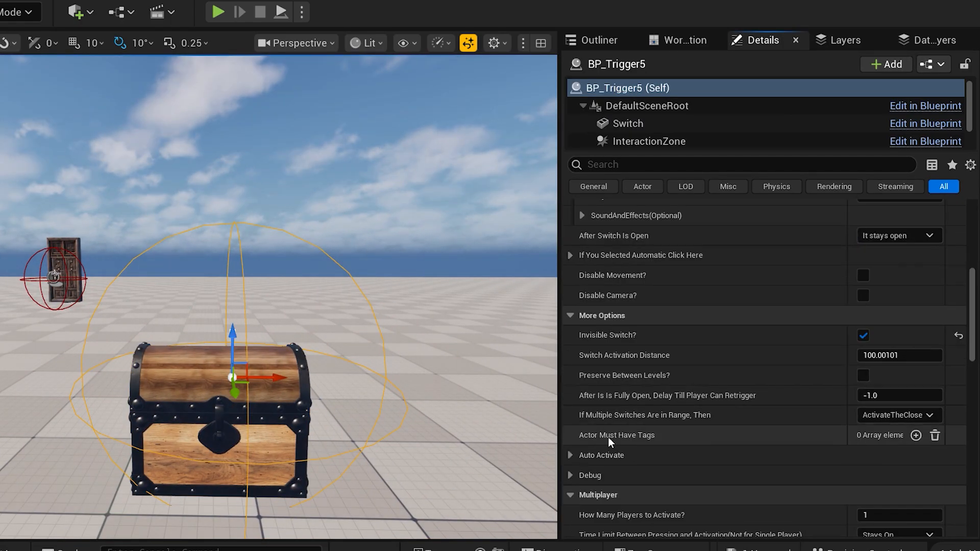
click(917, 436)
click(888, 452)
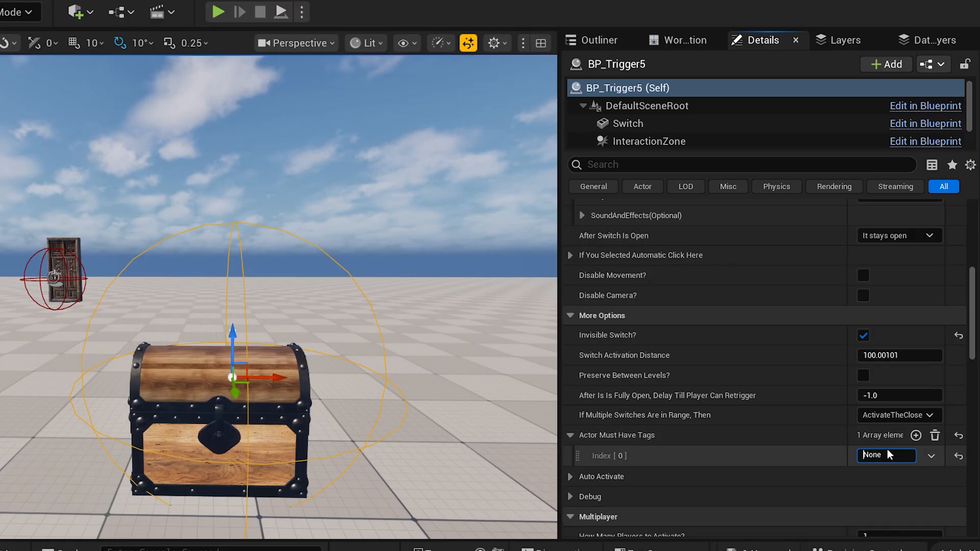
key(ctrl+v)
right_drag(449, 429, 339, 405)
key(ctrl+s)
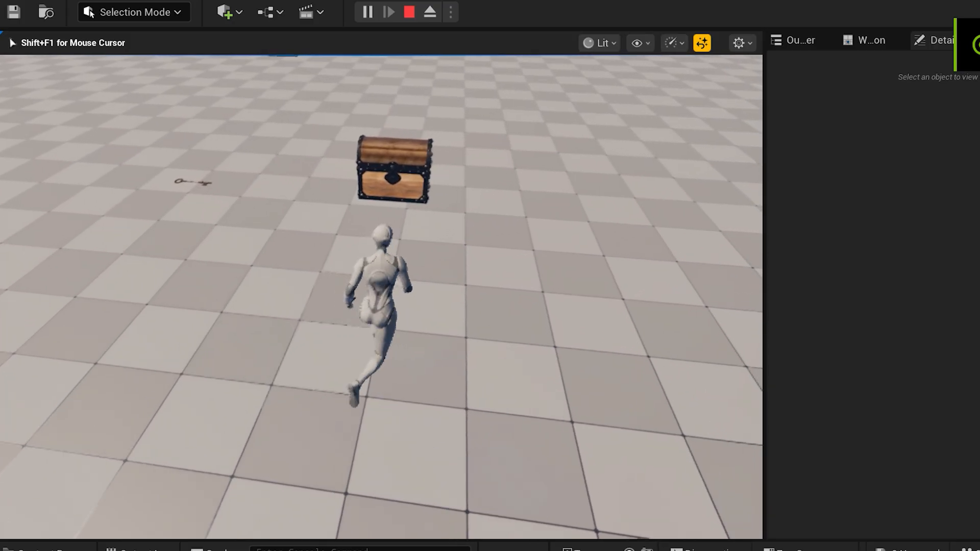
Playtest the locked chest by approaching it without the key, picking up the key, and interacting with the chest
key(w)
key(s)
key(w)
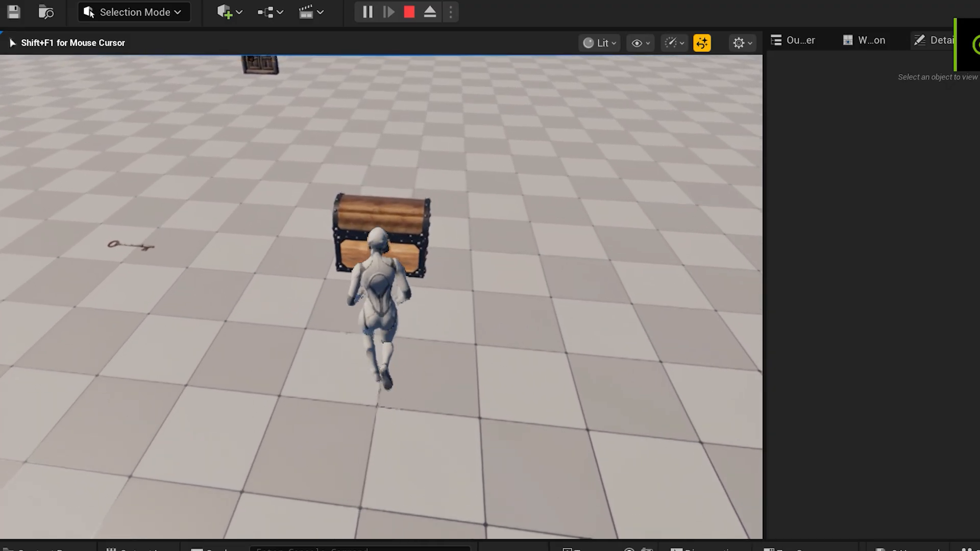
key(s)
key(a)
key(w)
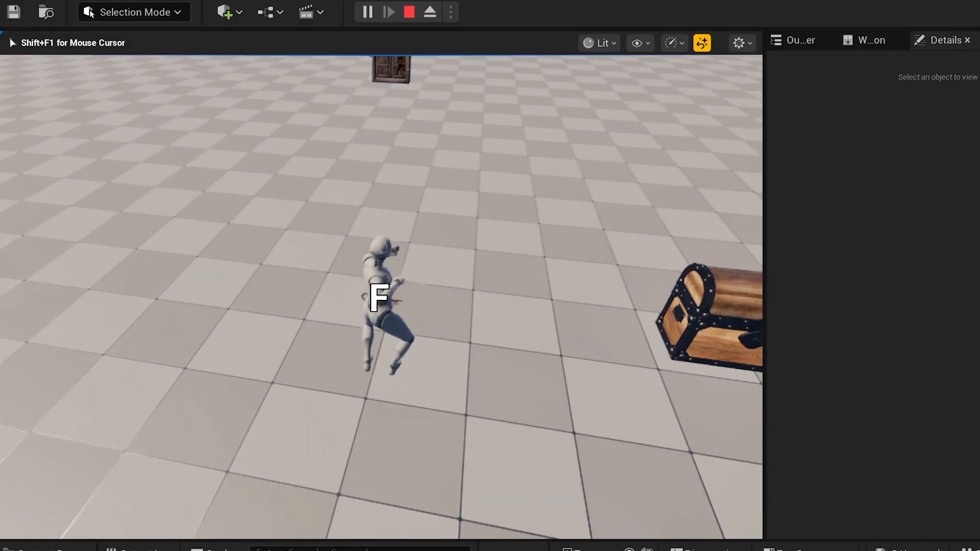
key(f)
key(s)
key(d)
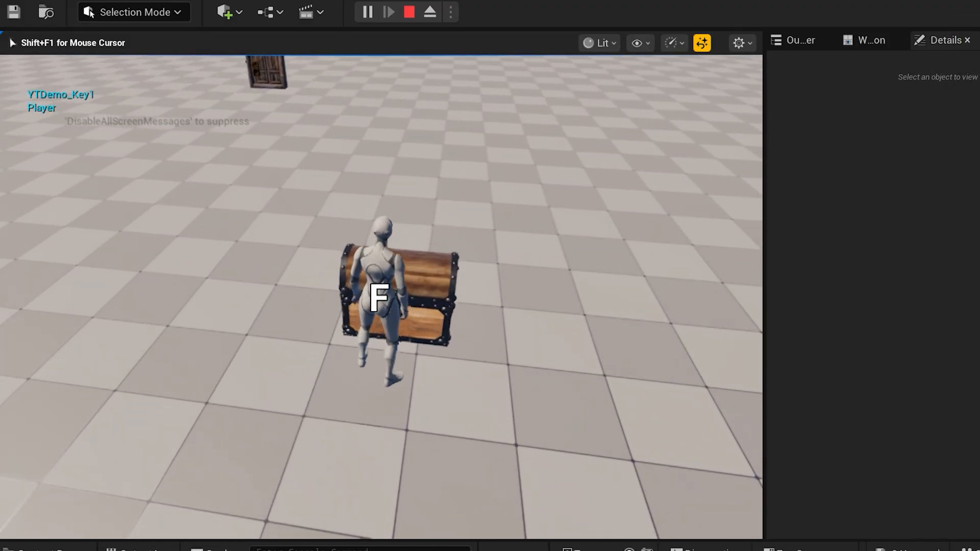
key(f)
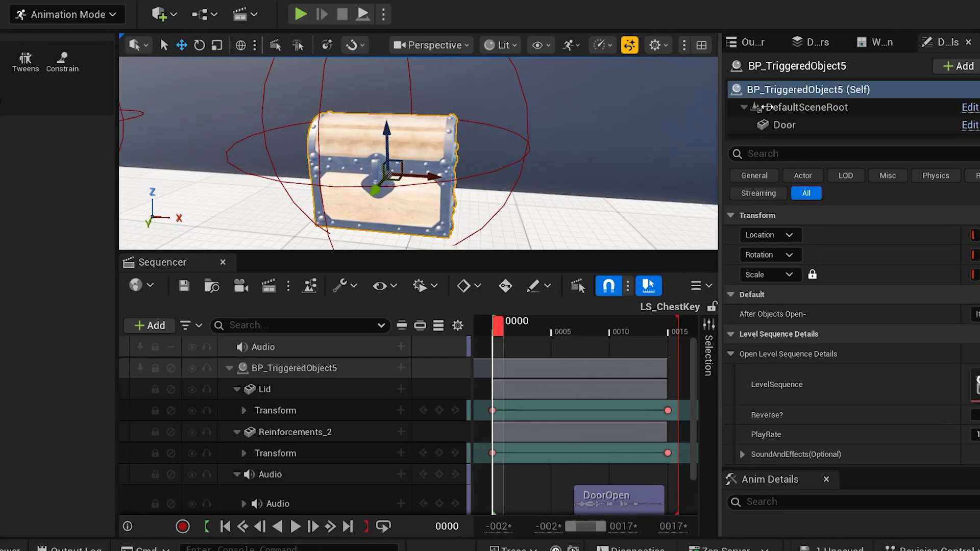
Add BP_ThirdPersonCharacter with the MM_Attack_01 animation to the LS_ChestKey sequence and collapse its tracks
drag(433, 252, 433, 405)
key(w)
right_drag(434, 307, 439, 326)
key(a)
key(w)
key(s)
key(d)
key(a)
key(s)
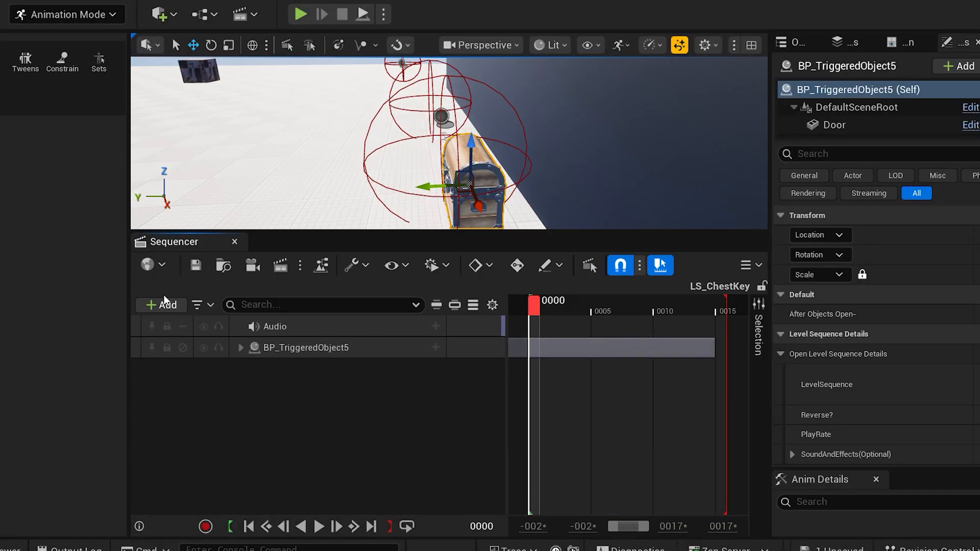
click(160, 305)
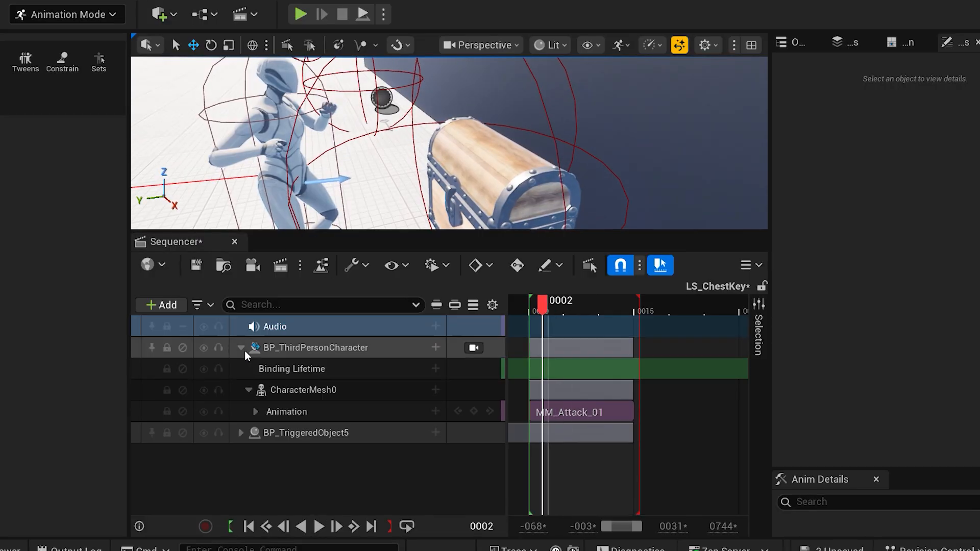
click(241, 348)
Place BP_Snap_Character from the EverythingInteractable folder at the character beside the chest, aligning its rotation and position with the character
key(s)
right_drag(491, 194, 447, 197)
key(w)
key(ctrl+space)
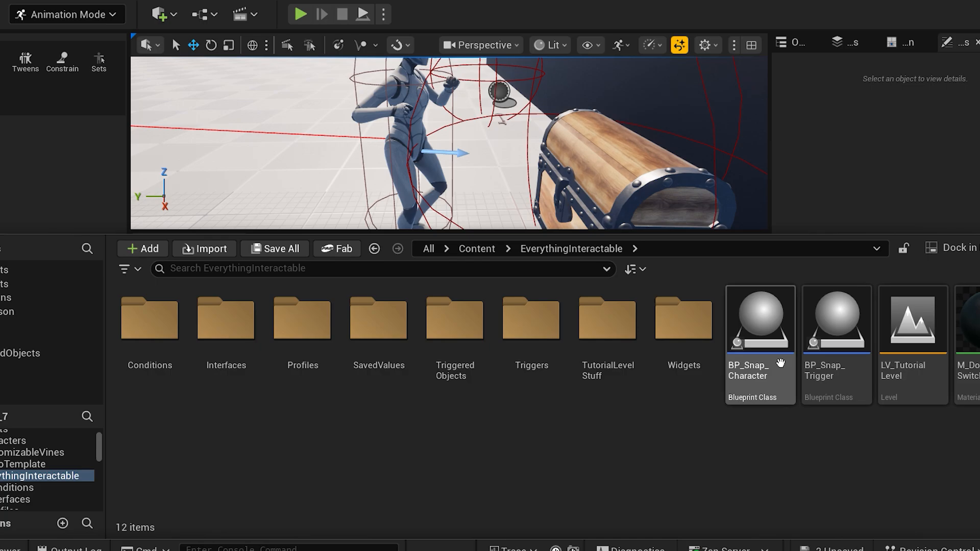
drag(767, 357, 384, 212)
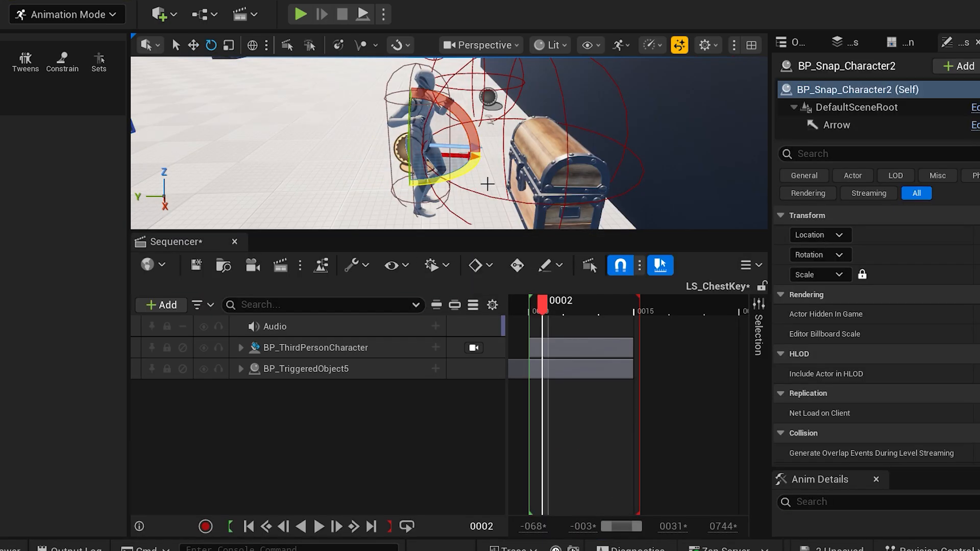
key(w)
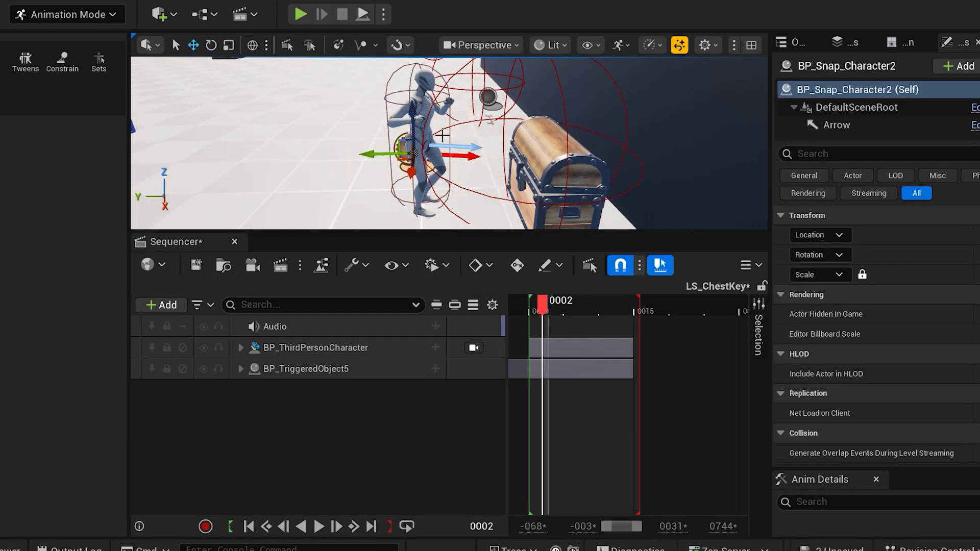
key(e)
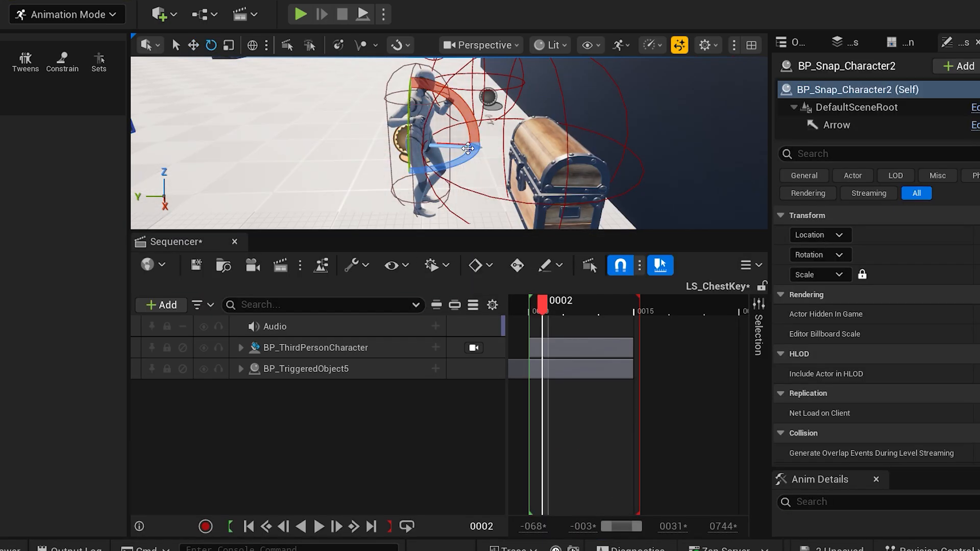
key(w)
key(f)
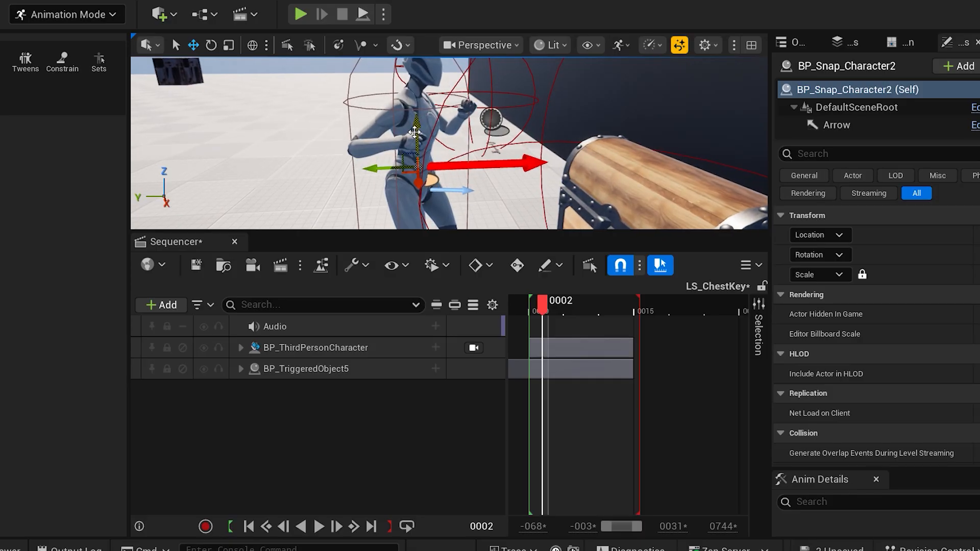
Add the placed BP_Snap_Character2 actor to the LS_ChestKey sequence
click(161, 305)
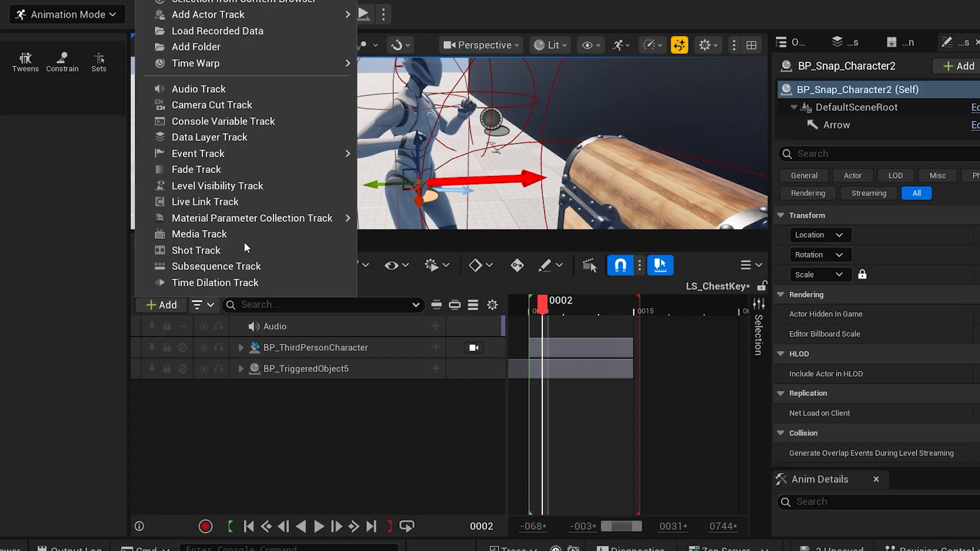
mouse_move(295, 17)
click(449, 21)
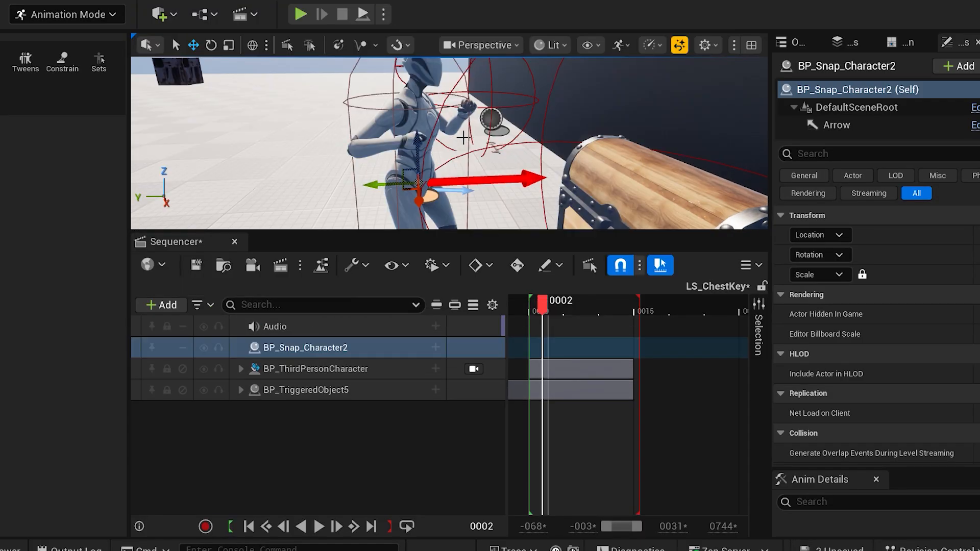
Place a BP_Snap_Trigger at the chest, add it to the LS_ChestKey sequence, and save
right_drag(388, 148, 324, 166)
key(ctrl+space)
drag(836, 329, 554, 209)
click(161, 305)
mouse_move(289, 21)
click(388, 21)
key(ctrl+s)
Create a cine camera as the sequence's camera cut and frame the character and chest with it
right_drag(365, 193, 429, 194)
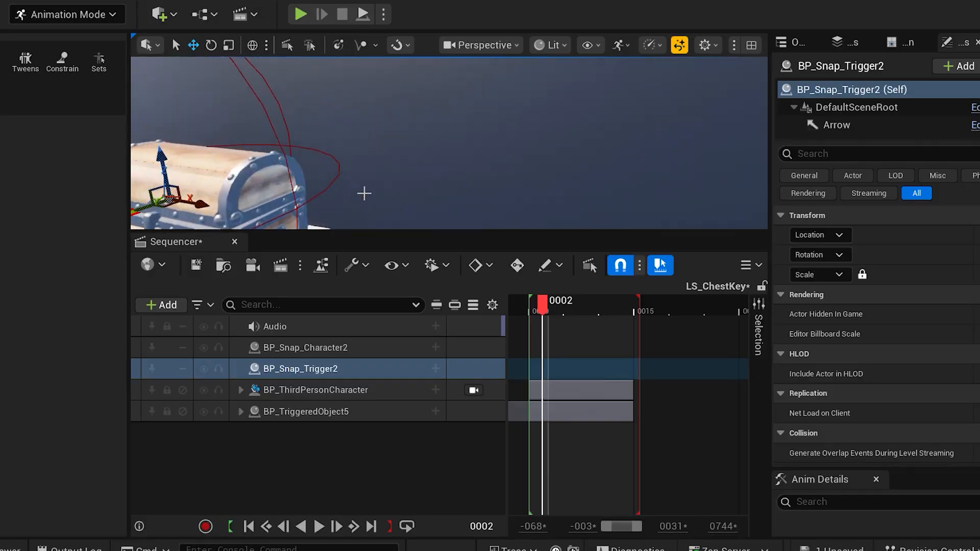
drag(769, 167, 803, 168)
right_drag(324, 200, 286, 204)
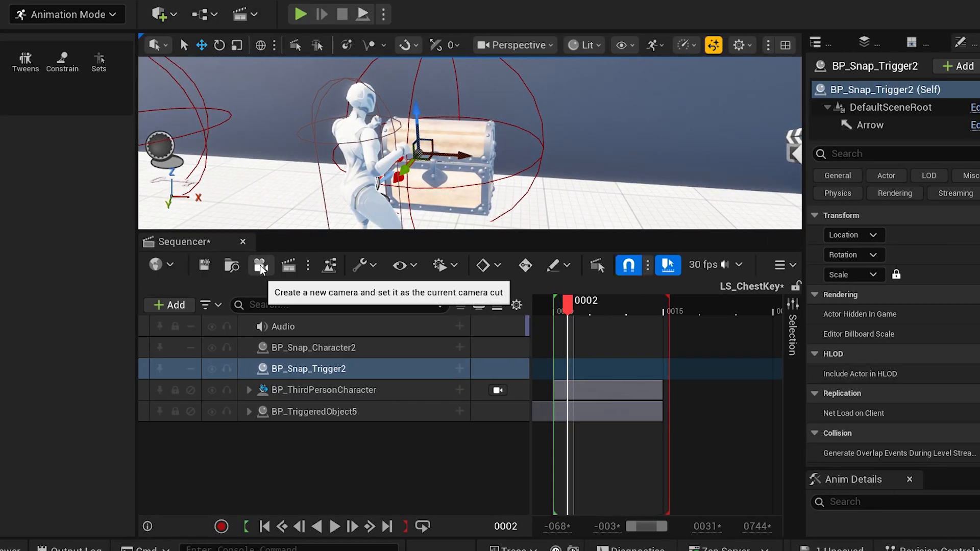
click(259, 265)
scroll(346, 442, down, 3)
right_drag(358, 192, 315, 180)
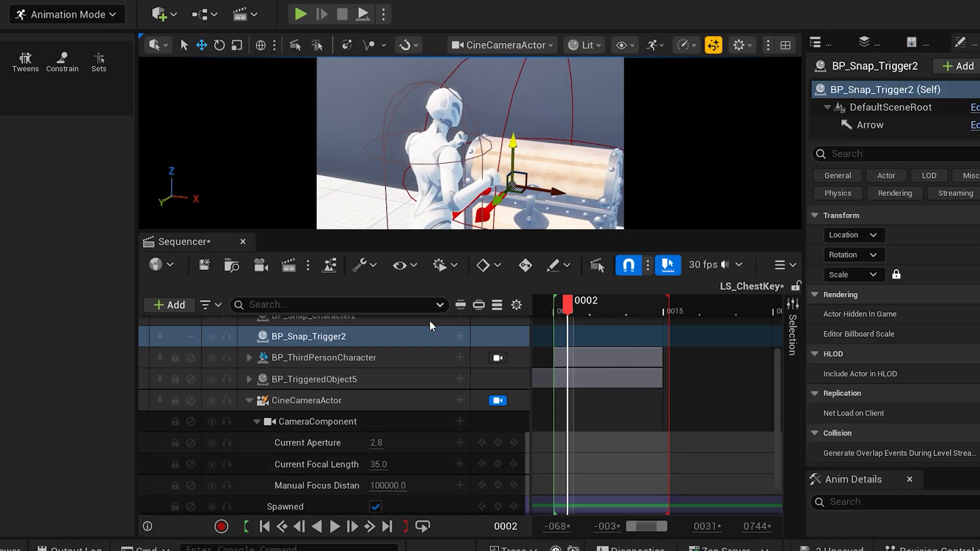
Add an Attach track to CineCameraActor that binds it to BP_TriggeredObject5
click(458, 405)
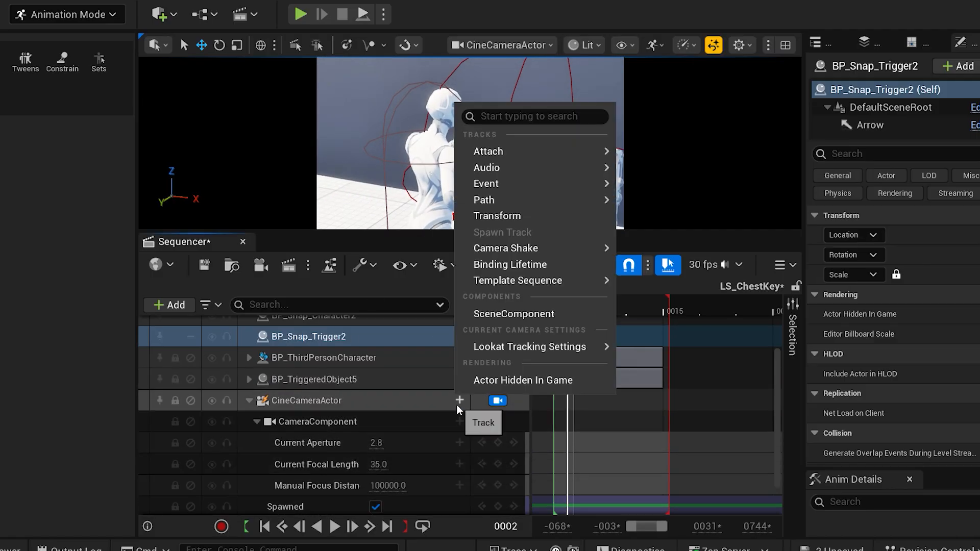
mouse_move(555, 152)
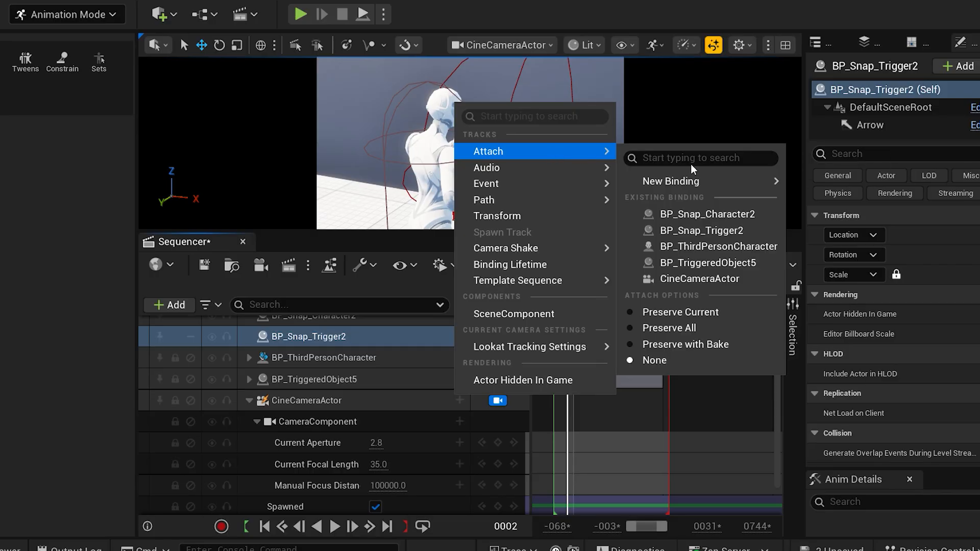
click(740, 262)
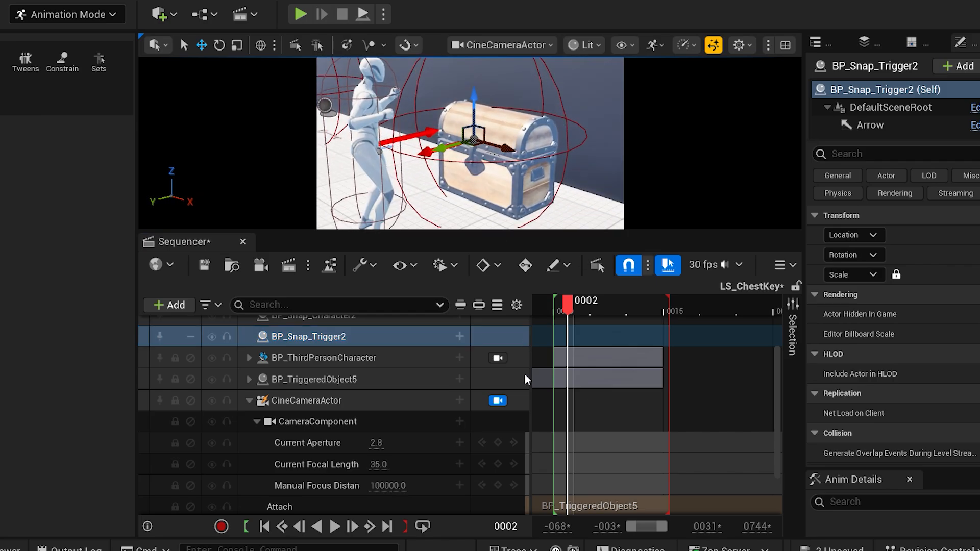
Key the CineCameraActor's transform at frame 0, pull the camera back at frame 14, and scrub through the shot
scroll(527, 345, down, 3)
click(498, 504)
drag(568, 504, 553, 504)
right_drag(473, 223, 518, 222)
mouse_move(649, 310)
mouse_down()
mouse_move(666, 312)
mouse_move(658, 313)
mouse_up()
right_drag(501, 204, 552, 205)
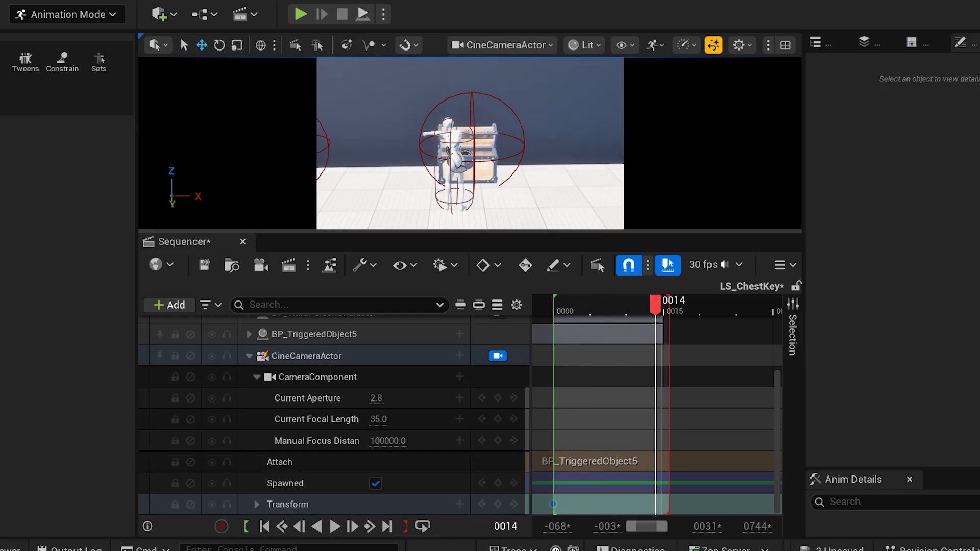
drag(656, 304, 568, 304)
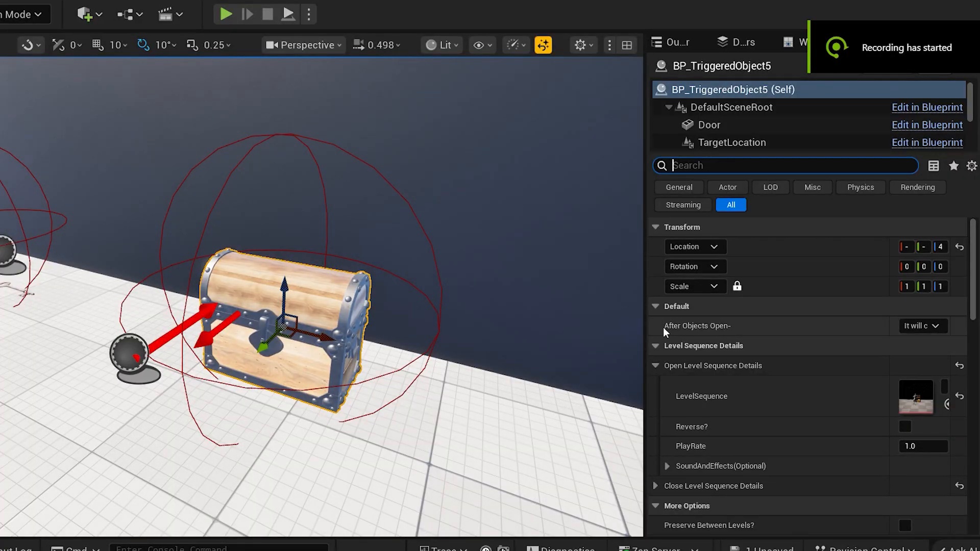
Search the details of the chest's BP_TriggeredObject5 for "sna" to reach its snap settings
click(659, 308)
click(652, 347)
click(702, 166)
text(sna)
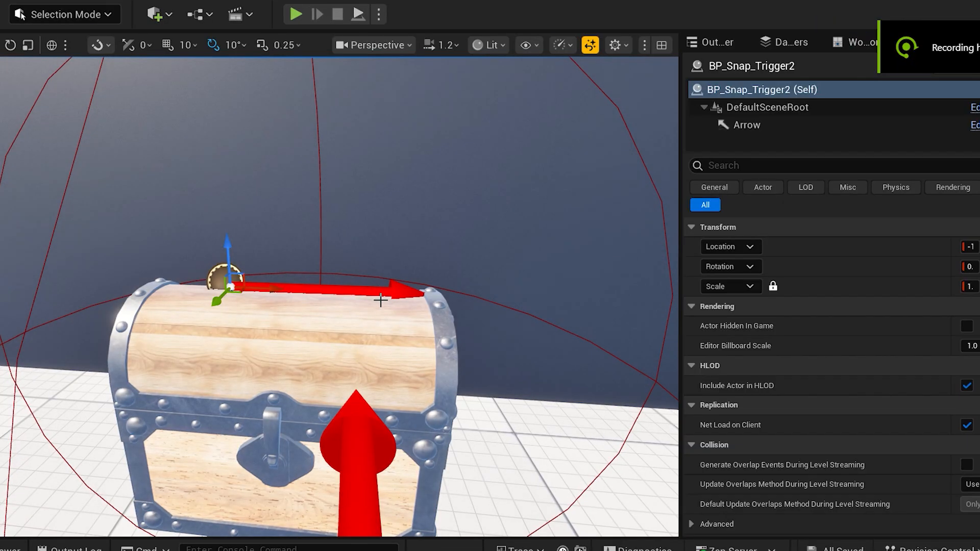
Playtest the chest by picking up the key, opening the chest with the character animation, and walking away
right_drag(511, 253, 505, 251)
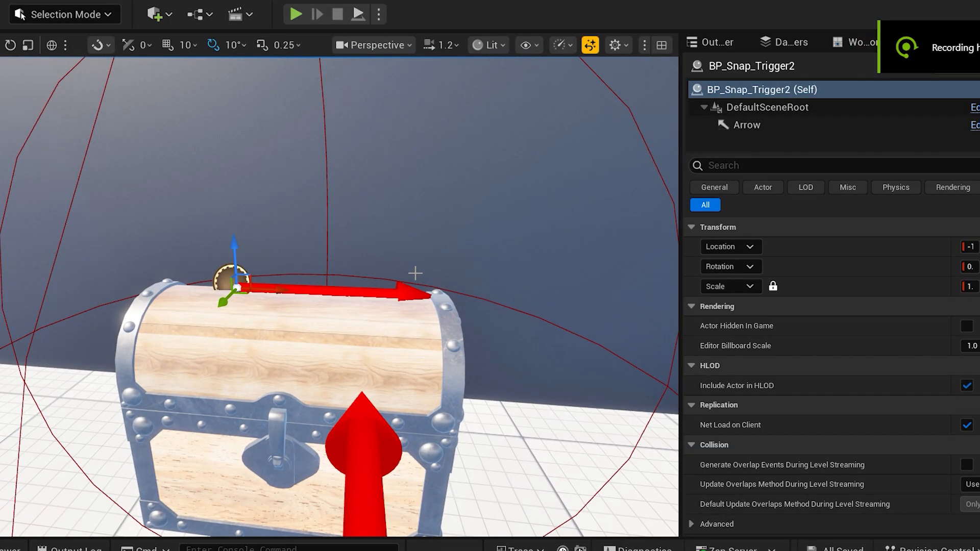
click(398, 312)
key(f)
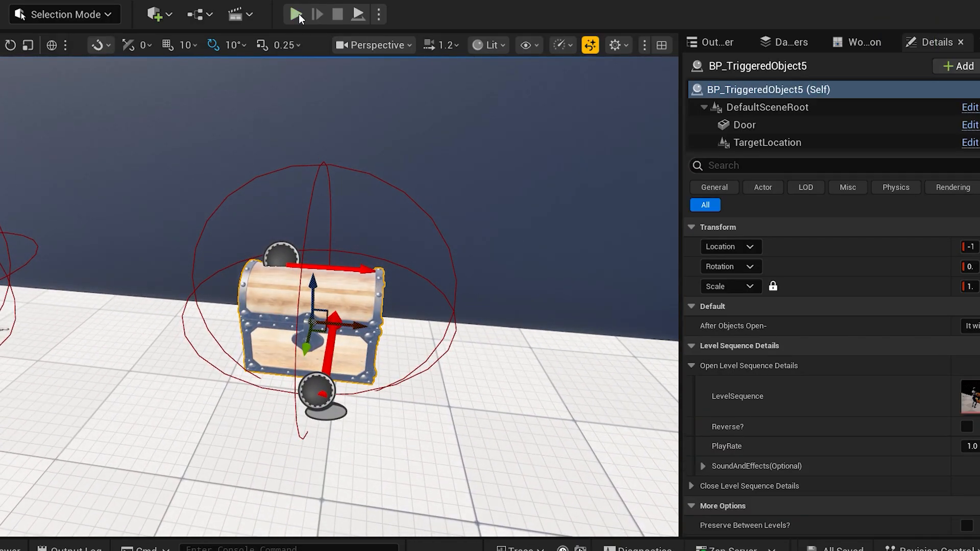
click(301, 17)
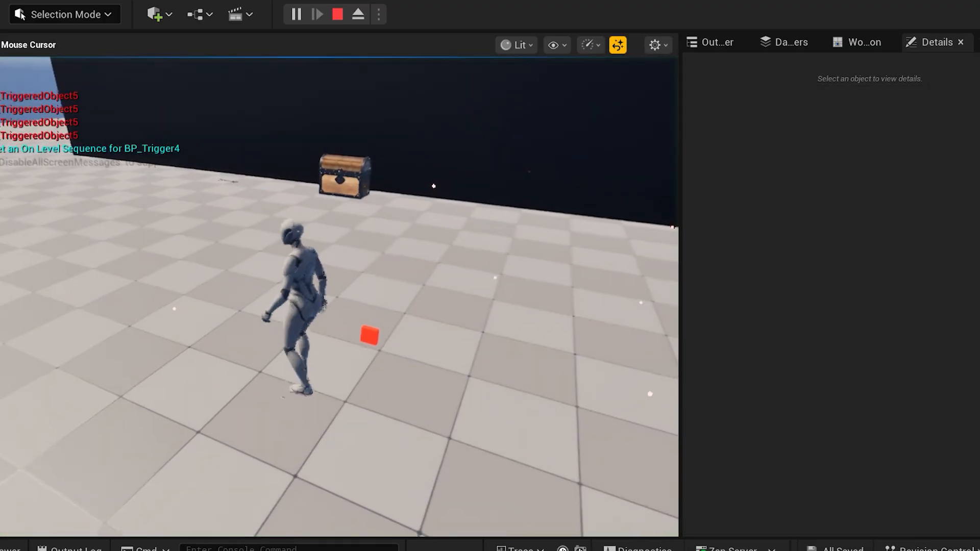
key(w)
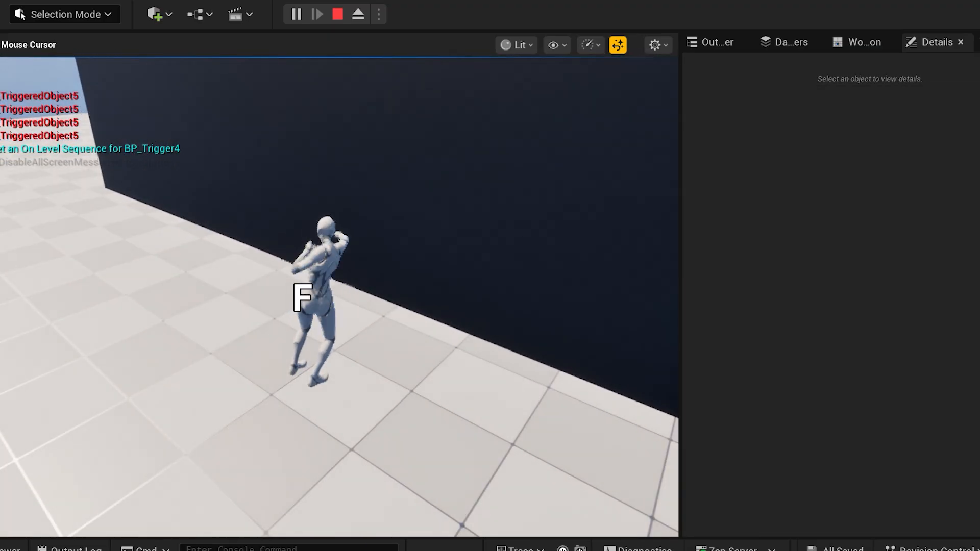
key(f)
key(w)
key(f)
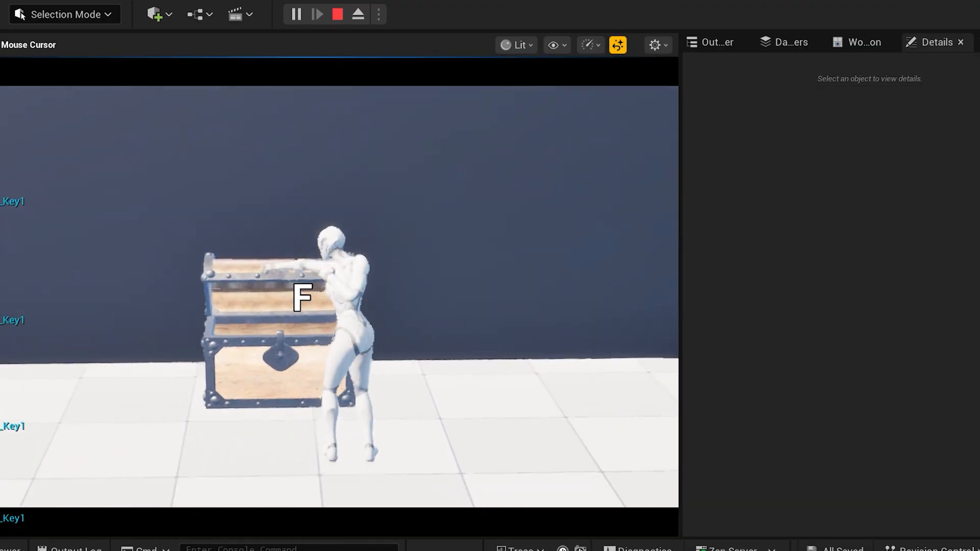
key(s)
key(d)
key(a)
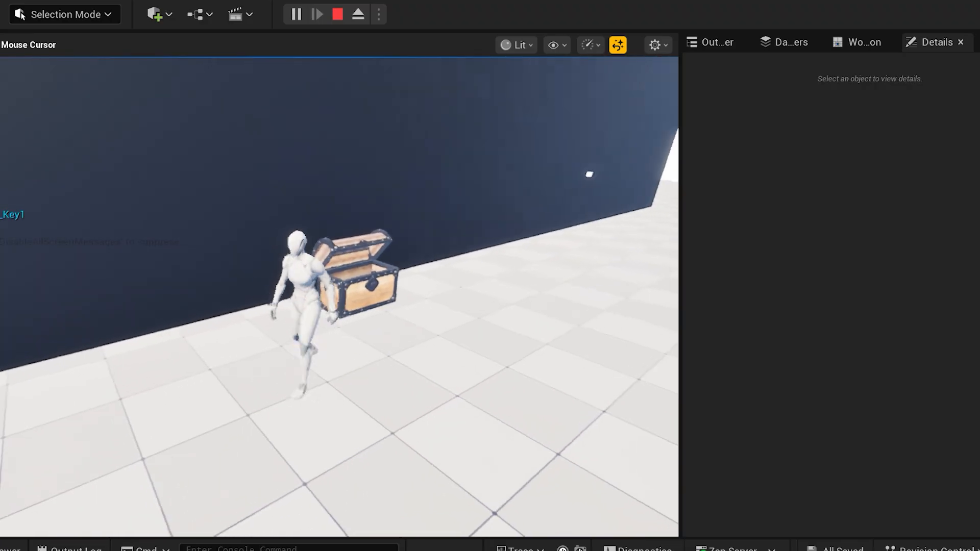
key(w)
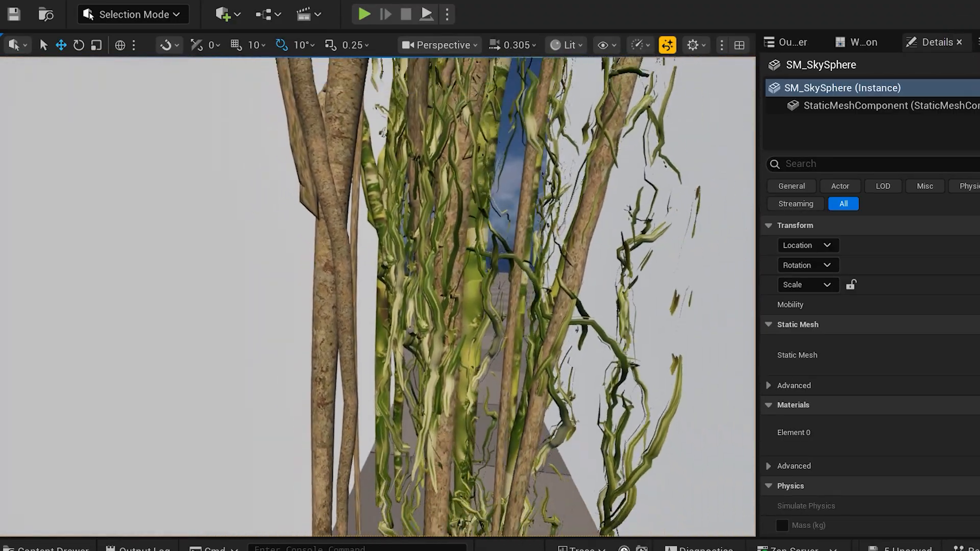
Place a BP_Trigger from the EverythingInteractable NormalTrigger folder at the hanging vines
right_drag(378, 296, 547, 319)
key(ctrl+space)
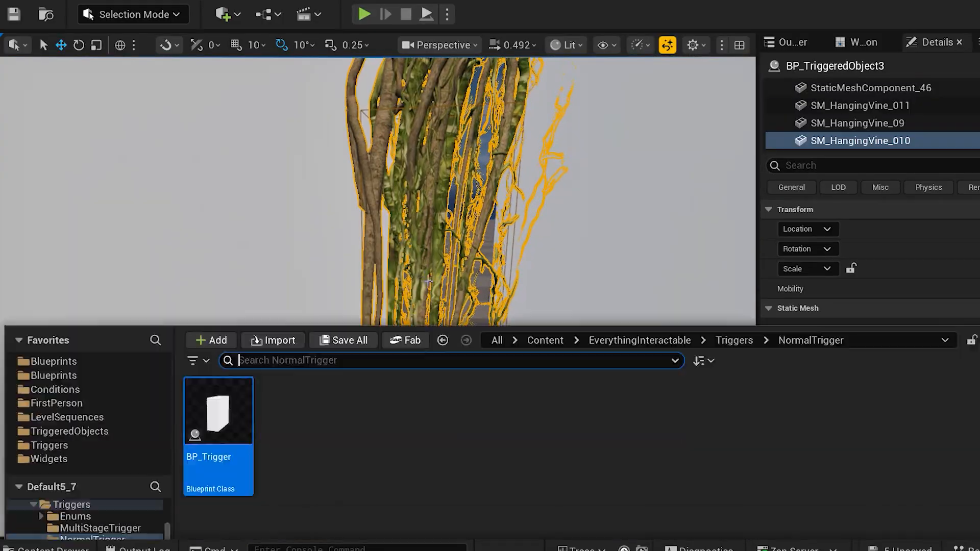
drag(225, 379, 428, 404)
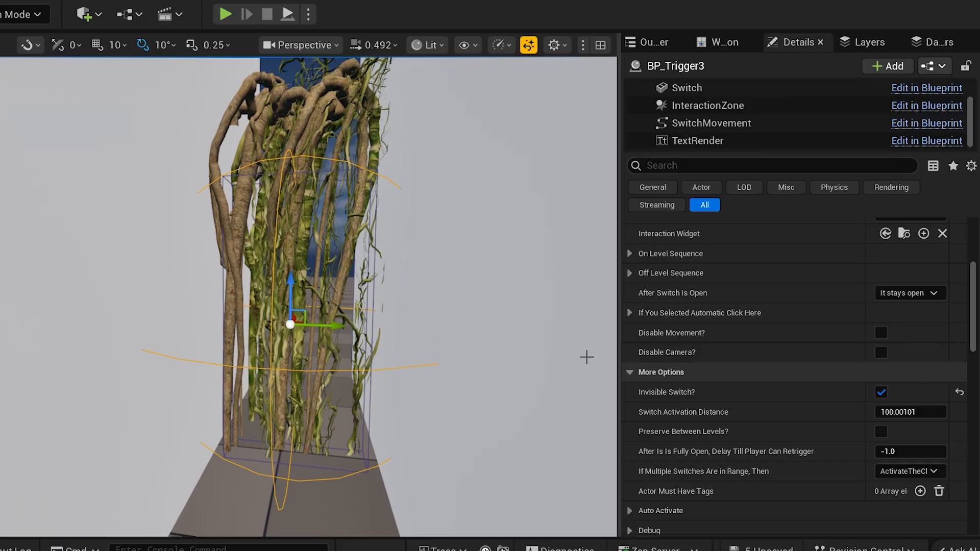
Expand the Auto Activate options of BP_Trigger3 at the vines
right_drag(586, 354, 586, 355)
key(w)
key(s)
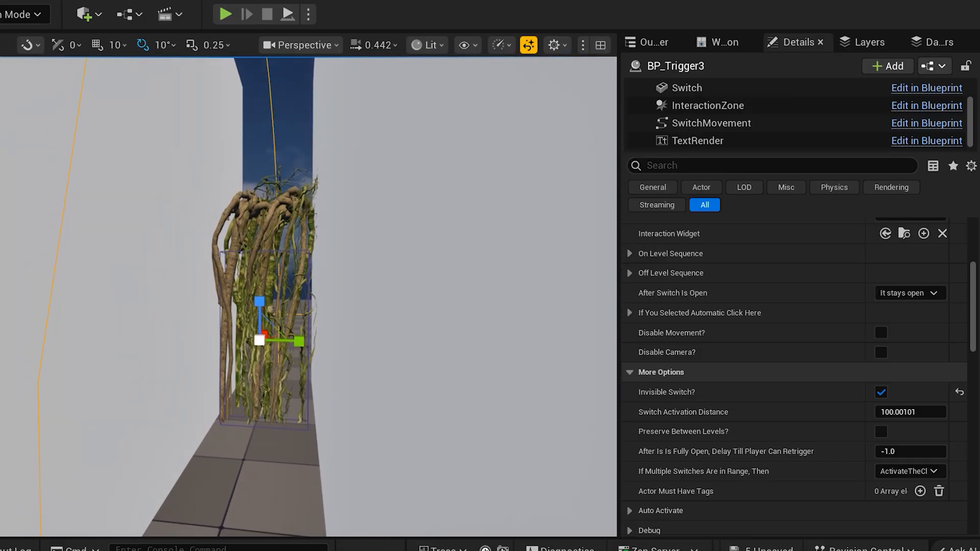
scroll(659, 414, down, 5)
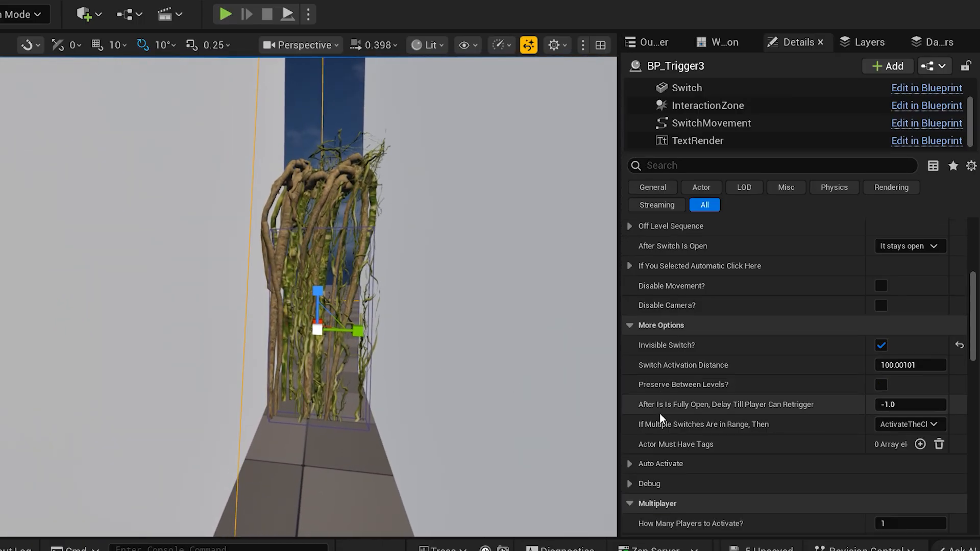
click(638, 393)
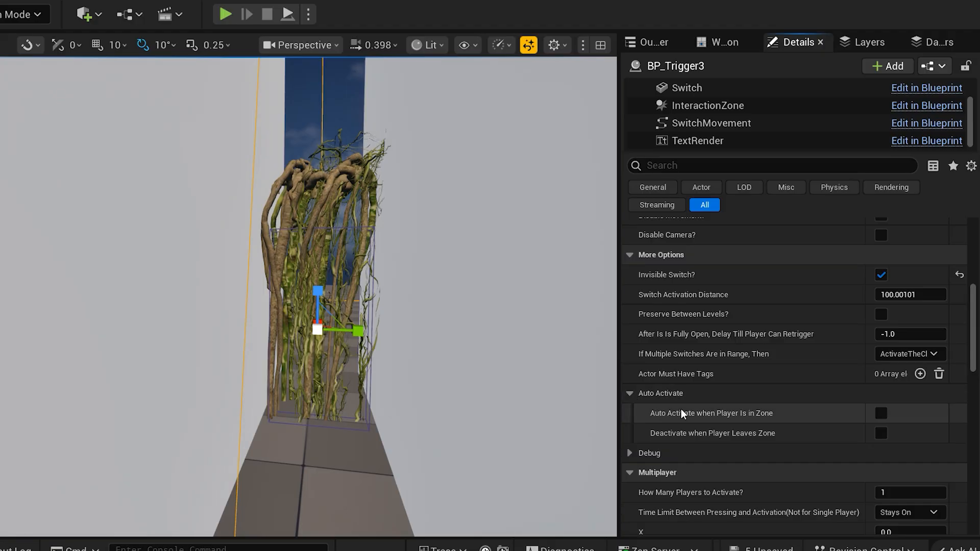
Open the track choices for SM_HangingVine_010 under BP_TriggeredObject3 in the LS_OpenVine sequence
key(w)
right_drag(359, 333, 359, 333)
key(w)
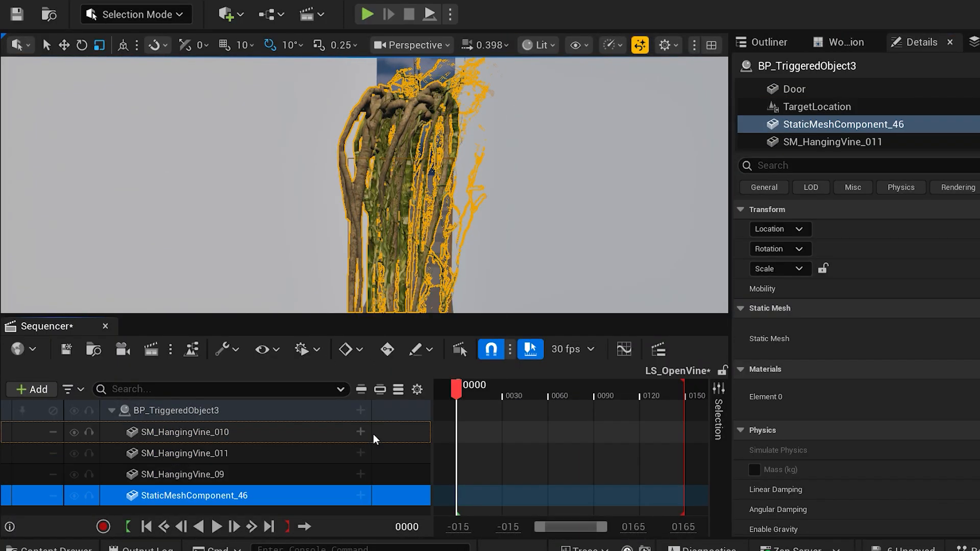
click(360, 432)
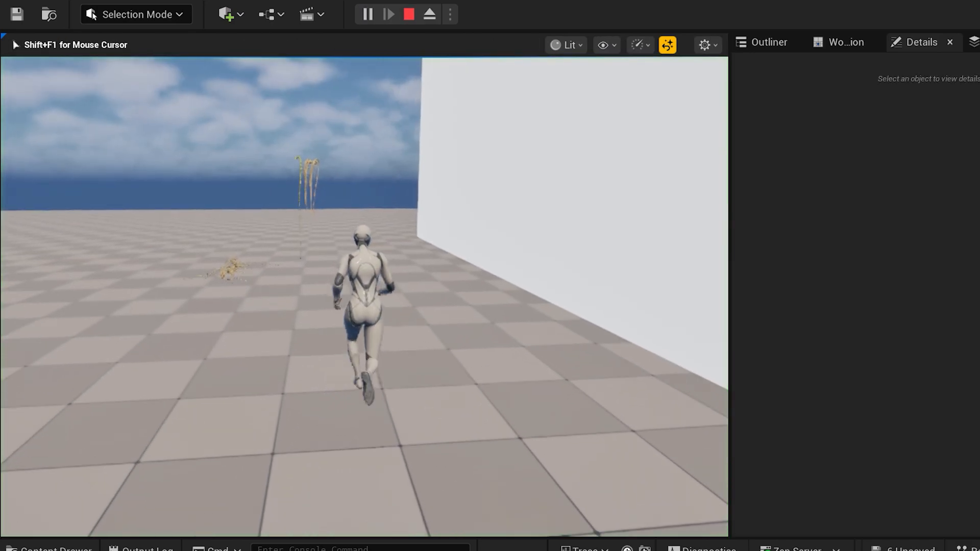
Playtest the vine passage by running the character around the walls and through the gap, and end the session
key(w)
key(a)
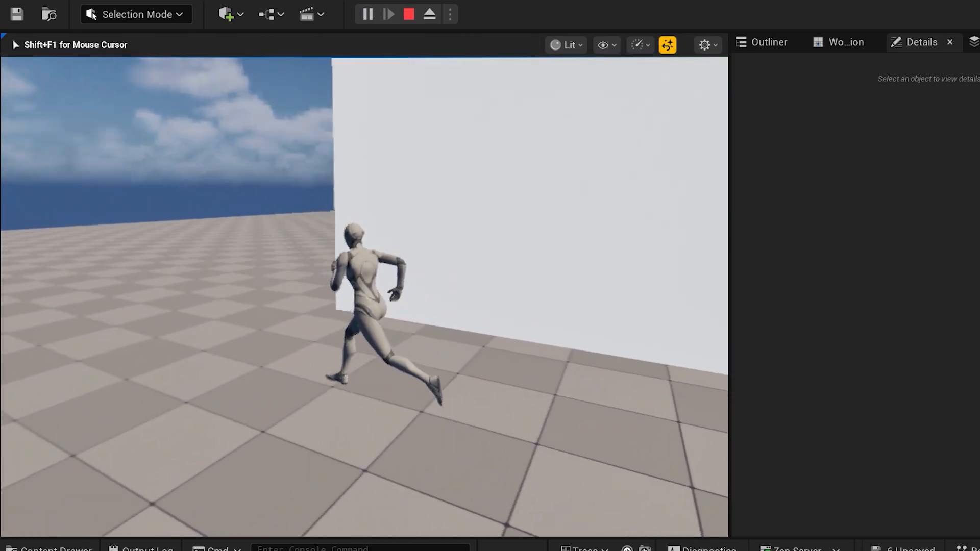
key(w)
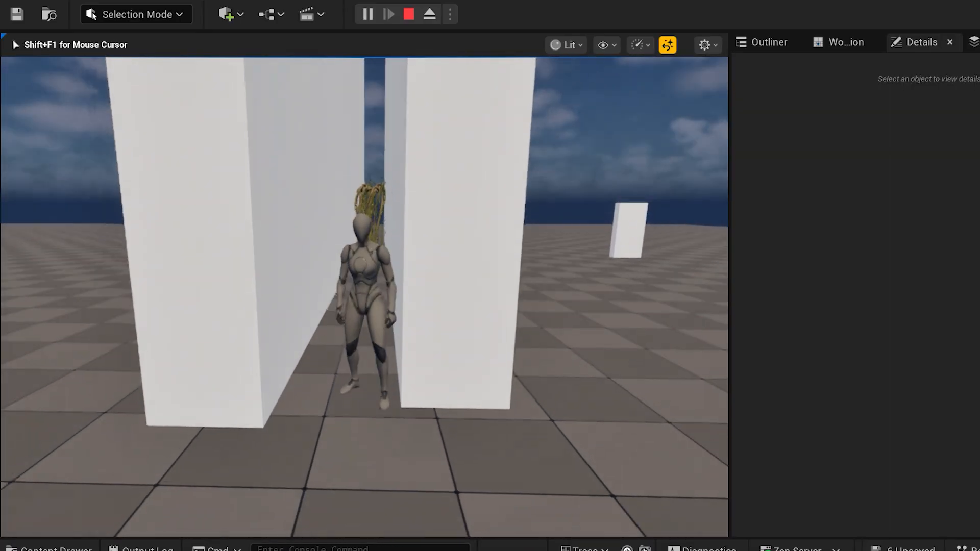
key(Escape)
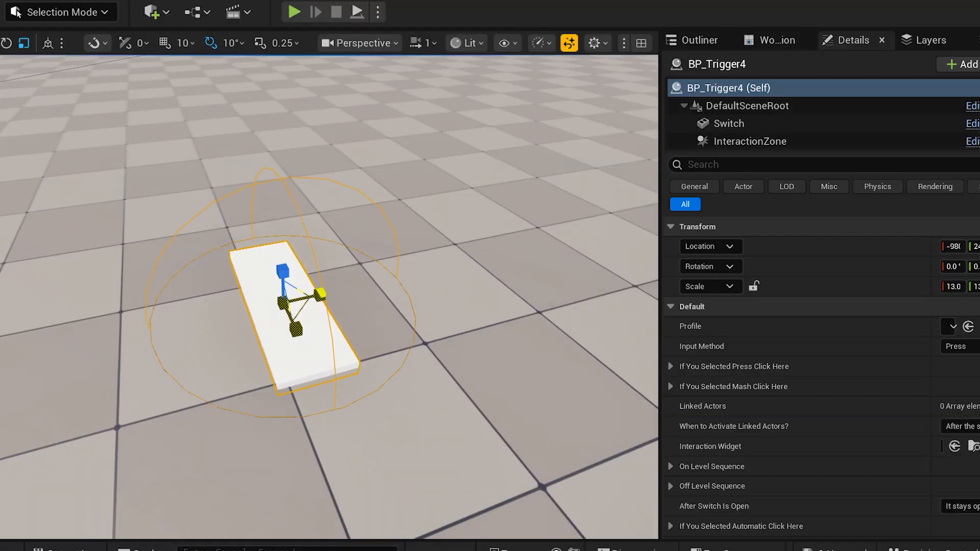
right_drag(278, 312, 319, 251)
right_drag(190, 317, 171, 327)
key(ctrl+space)
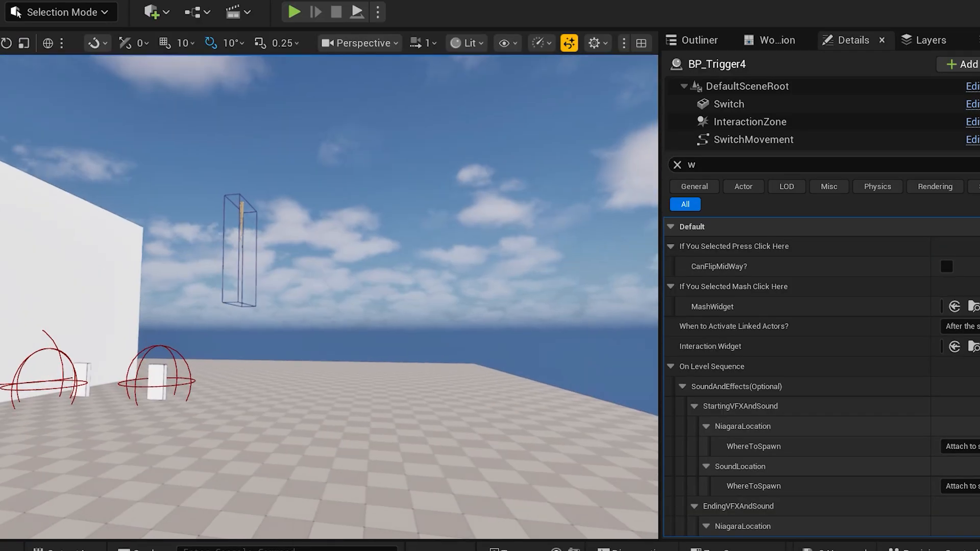
key(w)
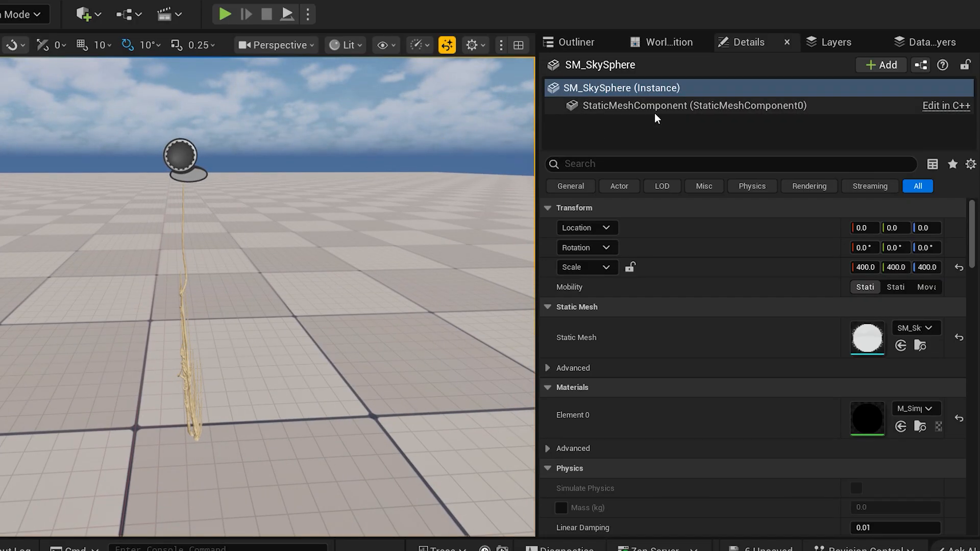
Clear all entries from Tags to Send on the vine object BP_TriggeredObject2
click(185, 358)
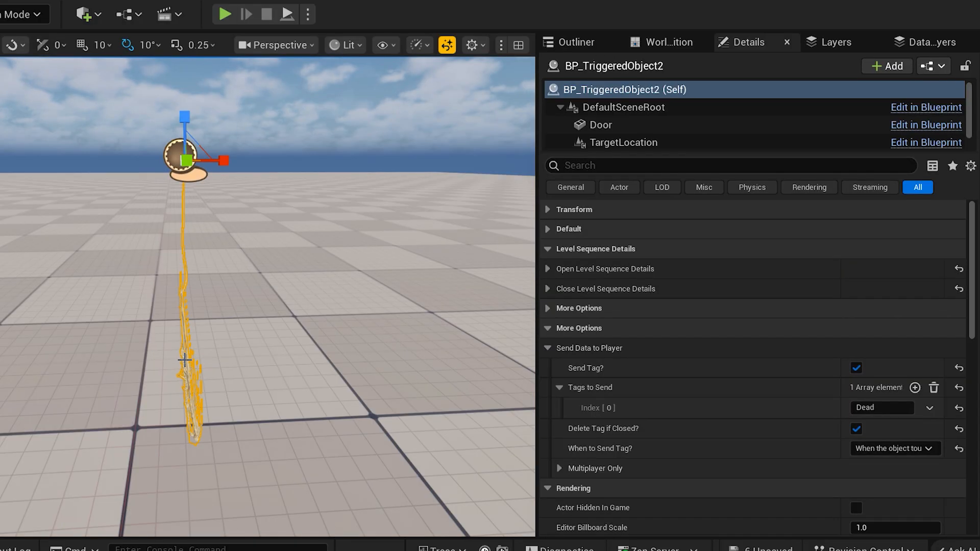
scroll(703, 243, down, 3)
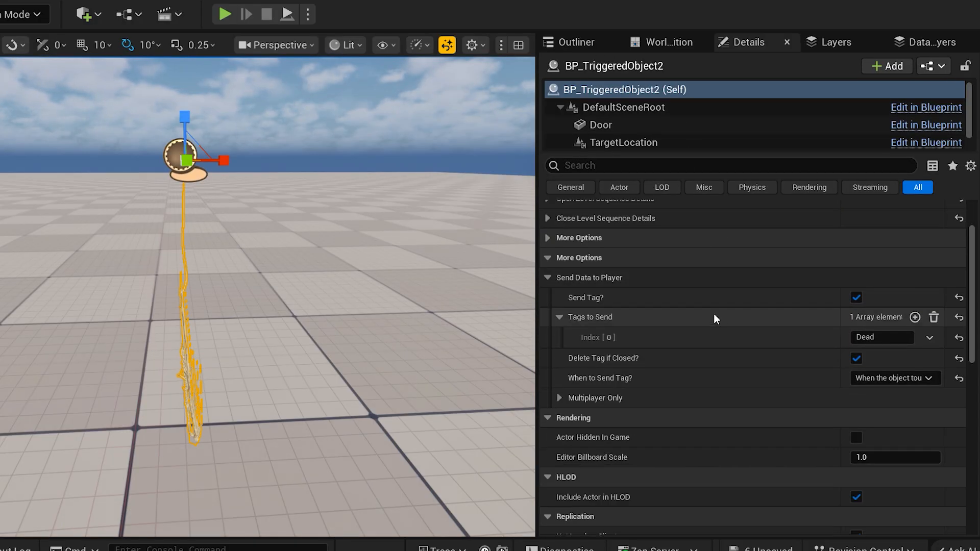
click(910, 333)
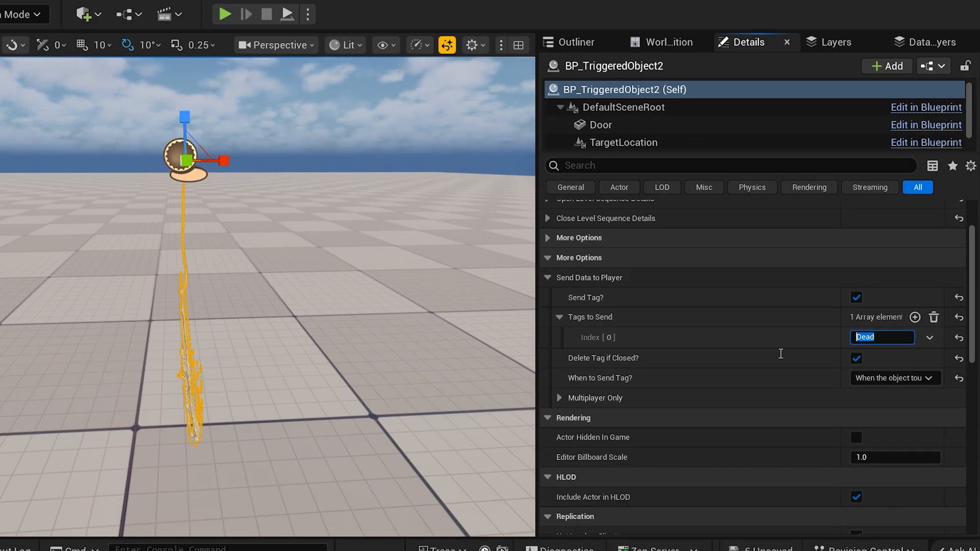
click(933, 317)
Disable Send Tag? and Delete Tag if Closed? on BP_TriggeredObject2 and re-enable both options
click(856, 297)
click(857, 337)
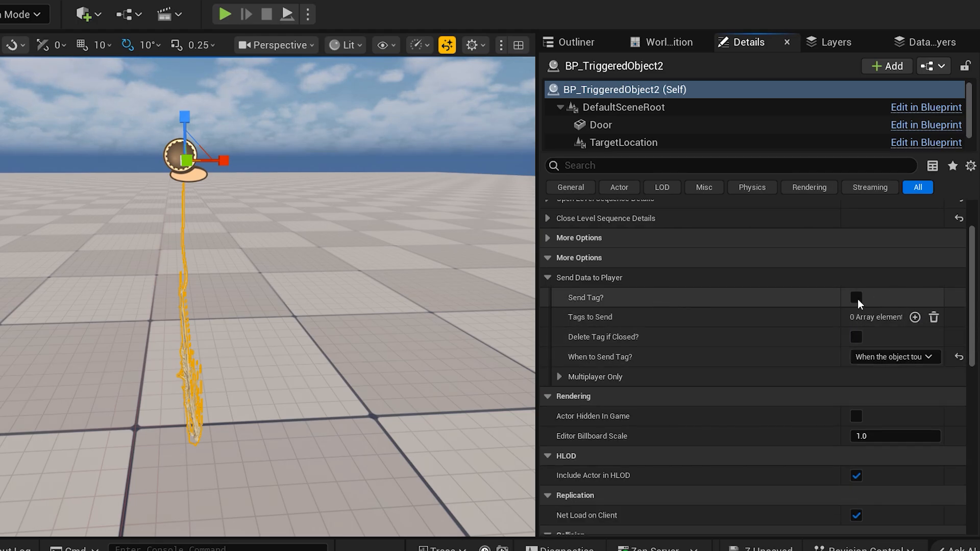
click(857, 298)
click(856, 337)
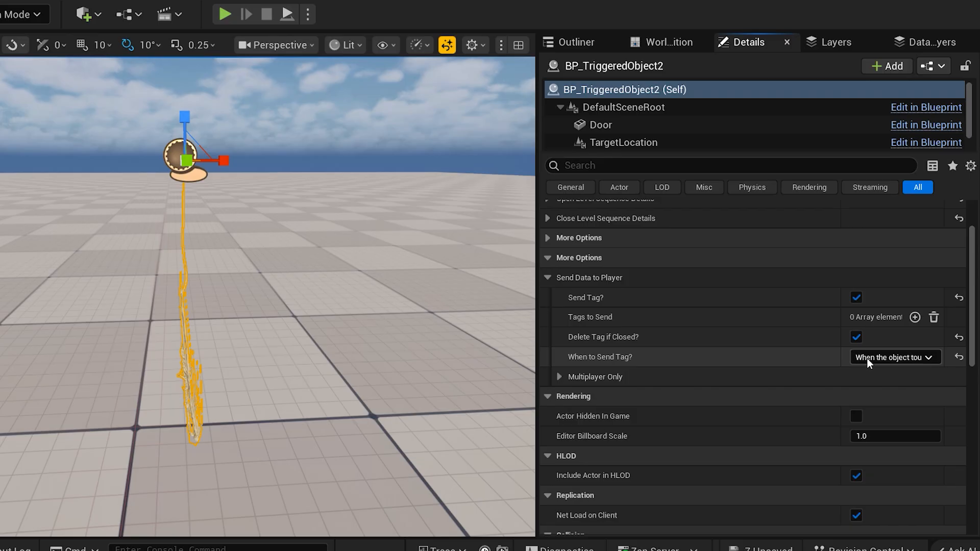
Make BP_TriggeredObject2 send a Dead tag when the object touches the player and remove it when it stops touching
click(867, 357)
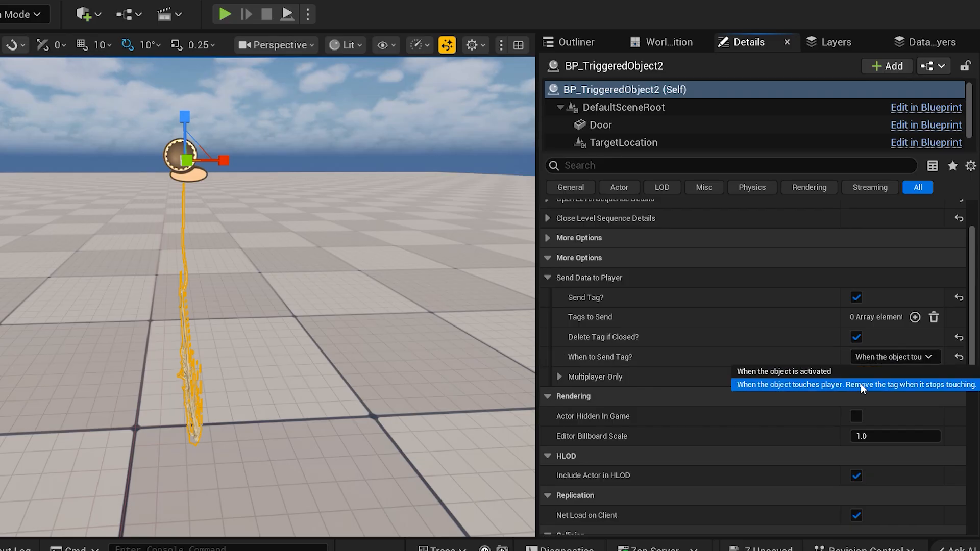
click(817, 386)
click(915, 317)
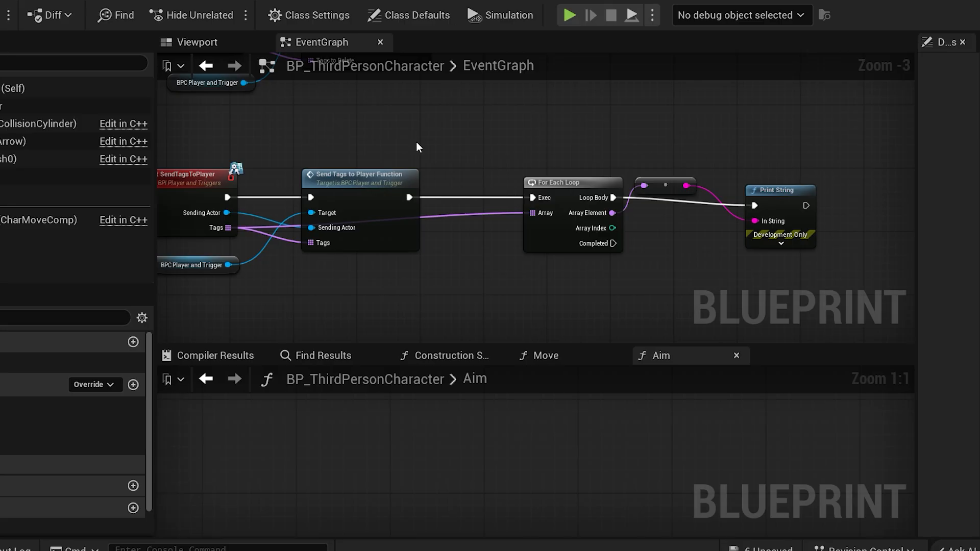
Examine the SendTagsToPlayer event and its For Each Loop and Print String nodes in the BP_ThirdPersonCharacter EventGraph
right_drag(418, 147, 501, 130)
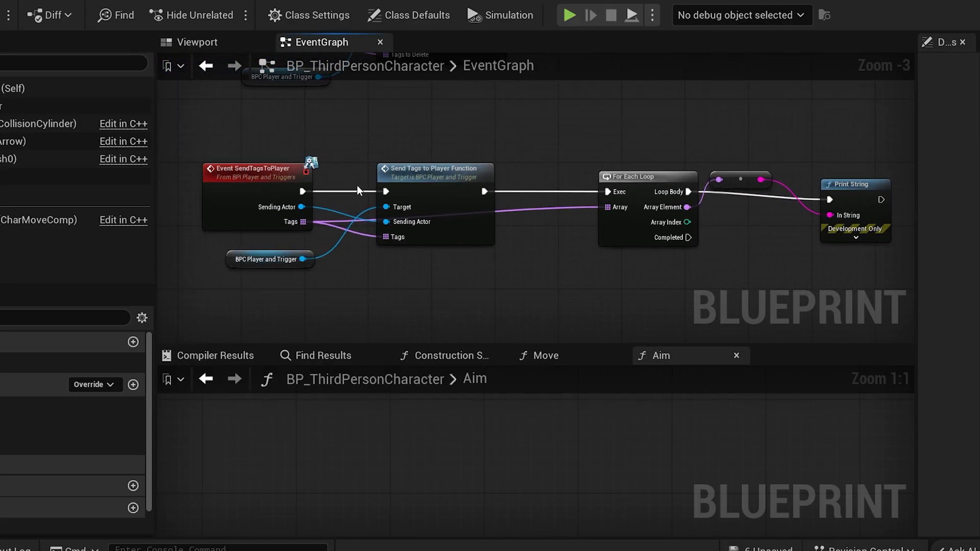
right_drag(311, 162, 359, 183)
drag(378, 133, 725, 293)
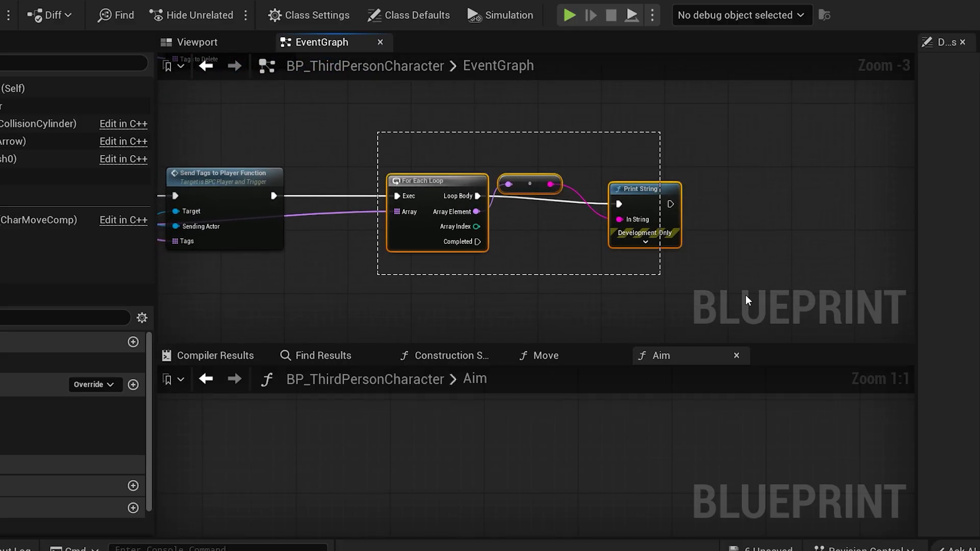
right_drag(415, 278, 668, 276)
right_drag(585, 154, 348, 173)
drag(400, 152, 623, 236)
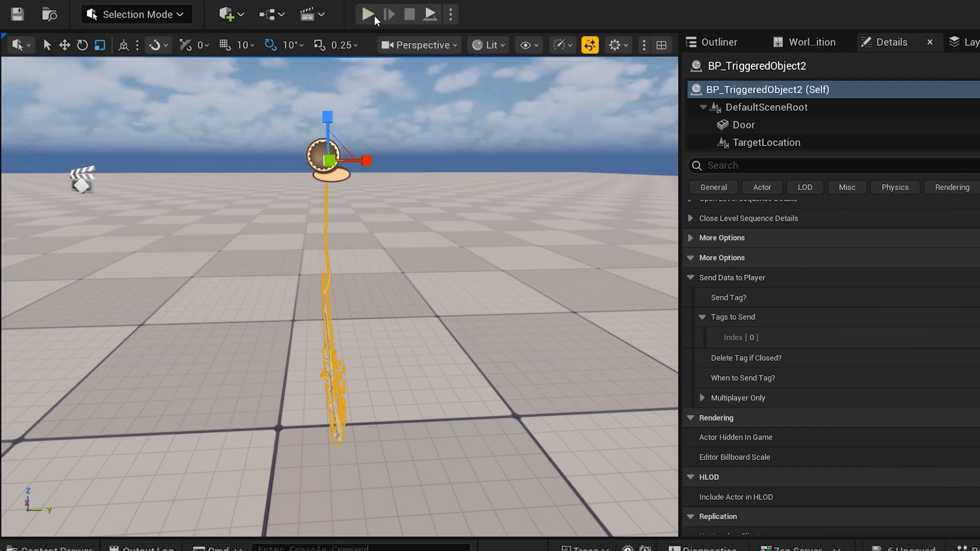
Playtest the tag sending by running the character to the hanging vine, and end the session
click(369, 15)
key(w)
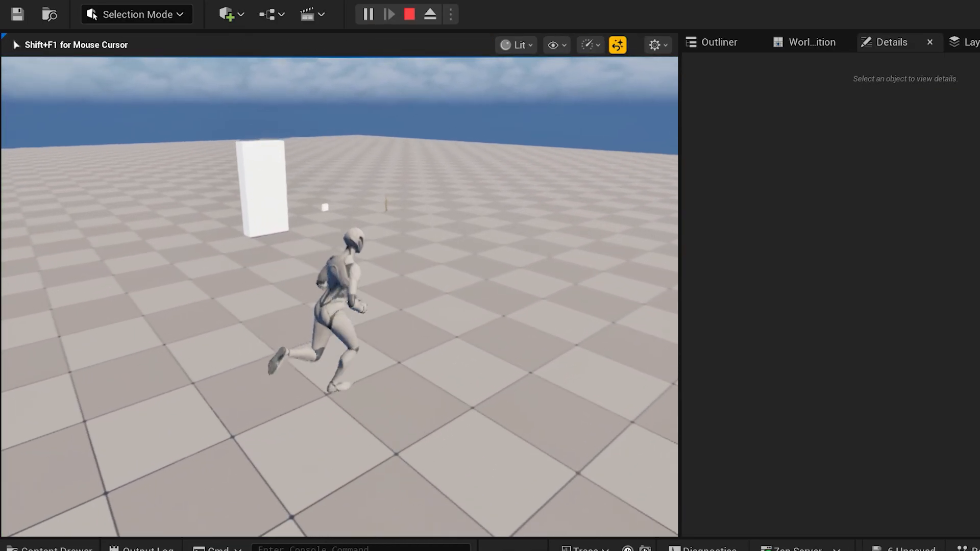
key(f)
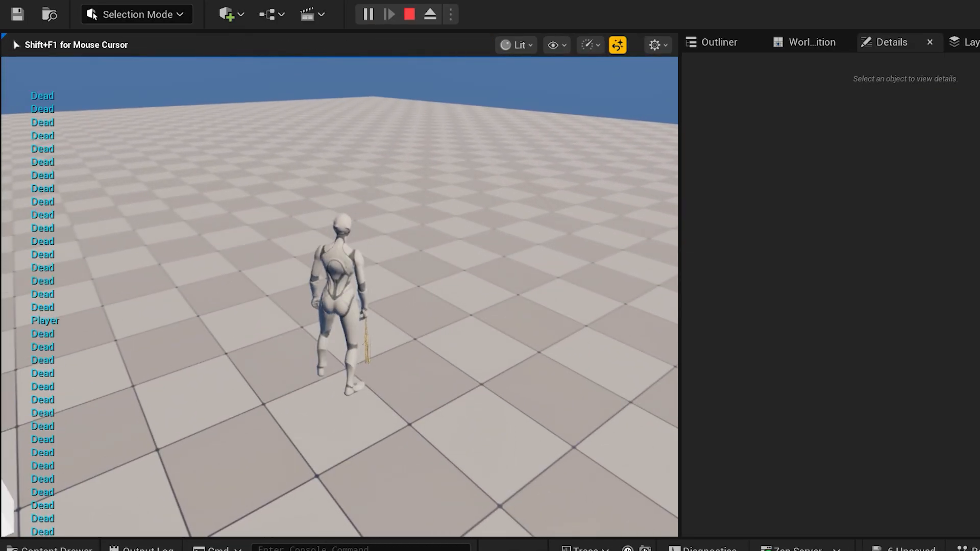
key(Escape)
right_drag(483, 197, 497, 214)
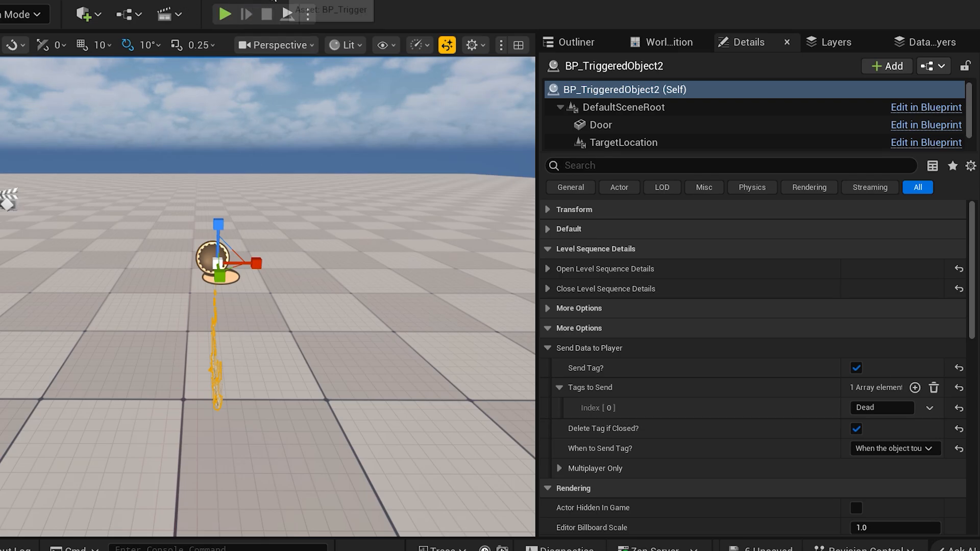
Change the first Tags to Send entry on BP_TriggeredObject2 to Hurt and save
text(Hurt)
key(BackSpace)
text(rt)
key(Return)
key(ctrl+s)
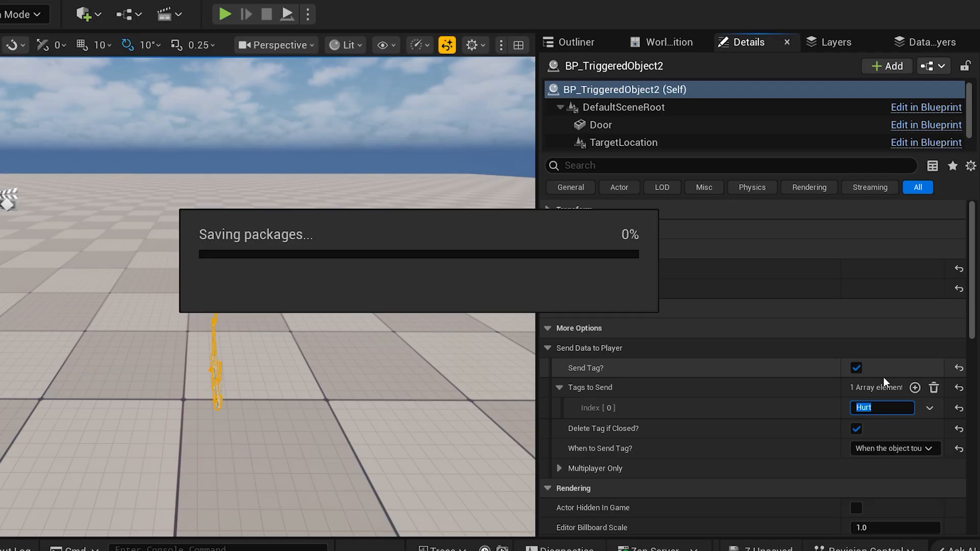
Inspect the collision settings of the SM_HangingVine_11 component in BP_TriggeredObject2
scroll(638, 123, down, 1)
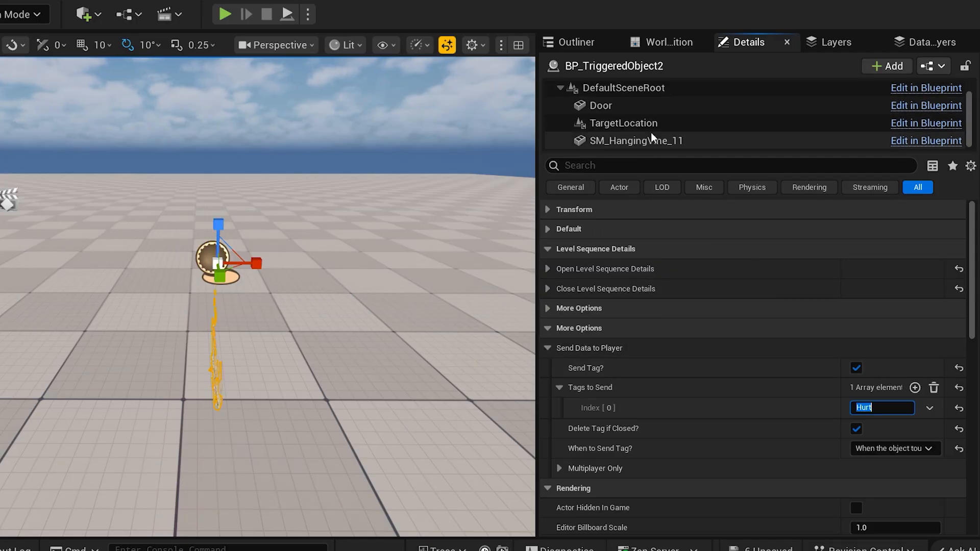
click(639, 142)
scroll(715, 358, down, 10)
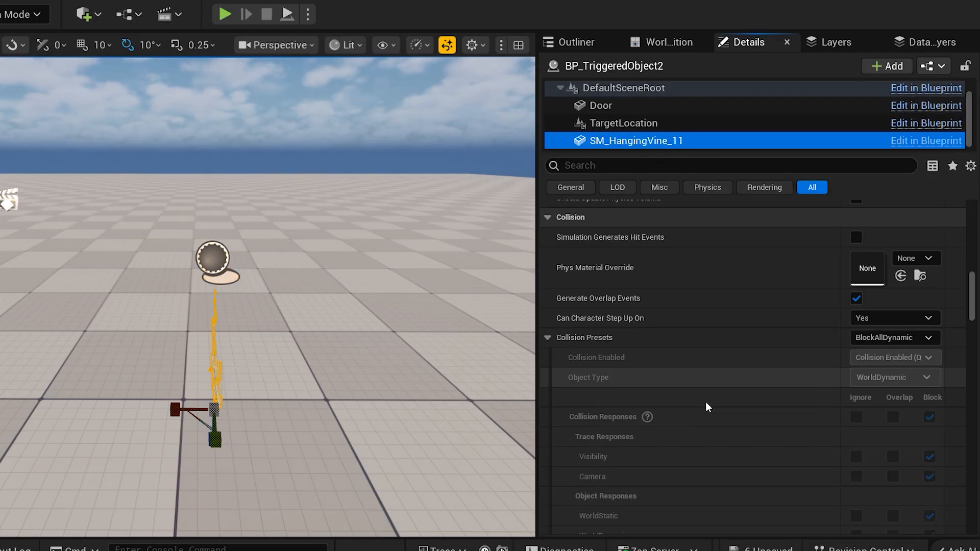
click(873, 360)
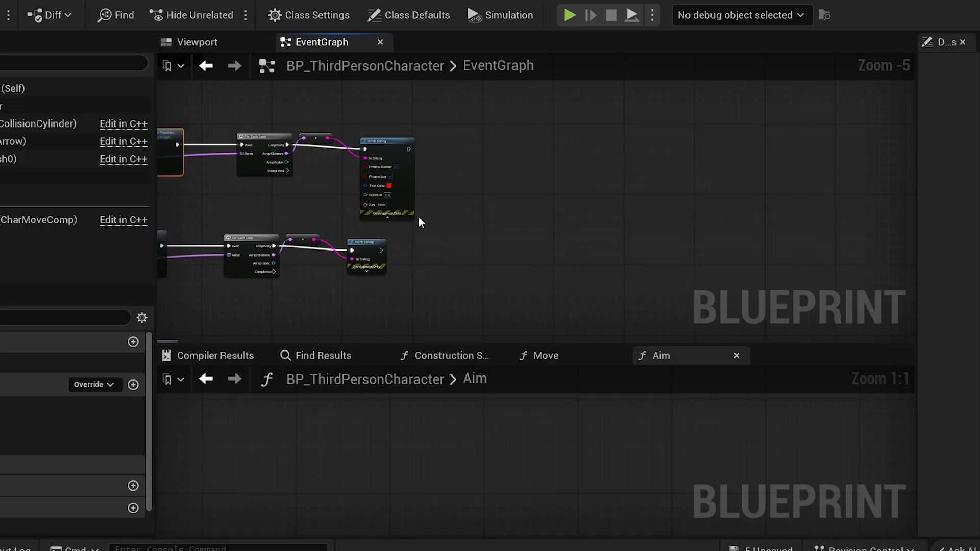
Check the tag-printing nodes in the character's EventGraph and playtest running toward the vine
scroll(419, 217, up, 2)
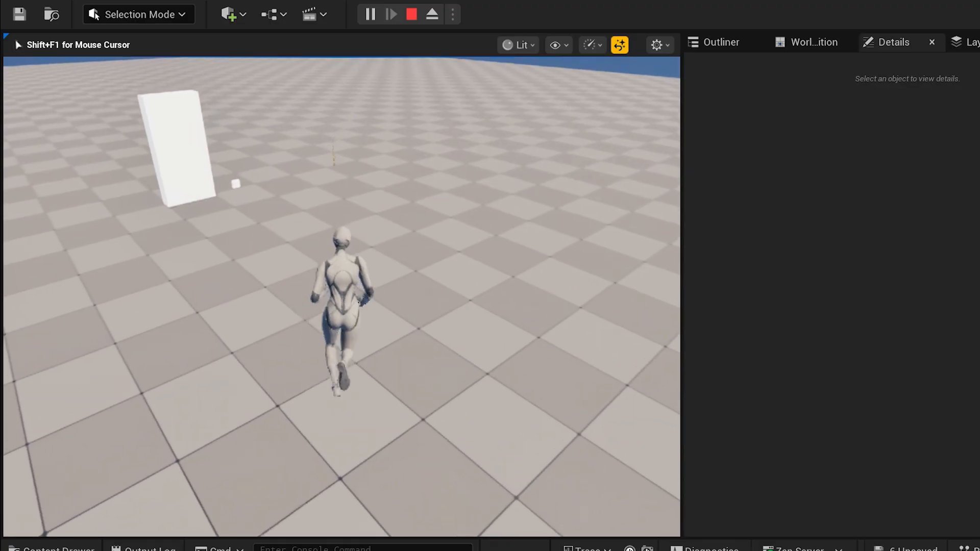
key(w)
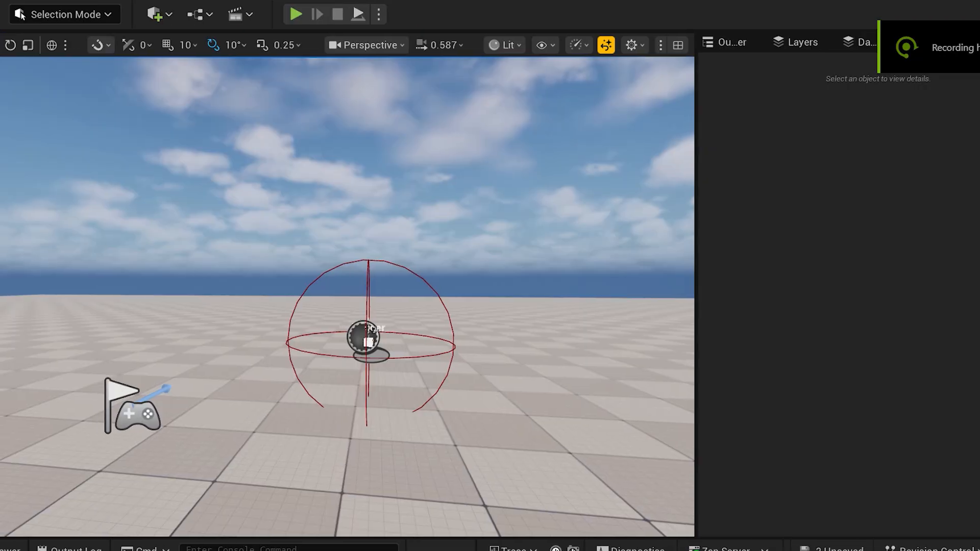
Place a BP_GenericSwitchProfile from the Profiles folder in the level near the trigger and raise it above the floor
scroll(289, 306, up, 2)
mouse_move(443, 442)
right_down()
mouse_move(435, 451)
mouse_move(451, 438)
right_up()
key(w)
right_drag(493, 327, 573, 342)
key(d)
key(ctrl+space)
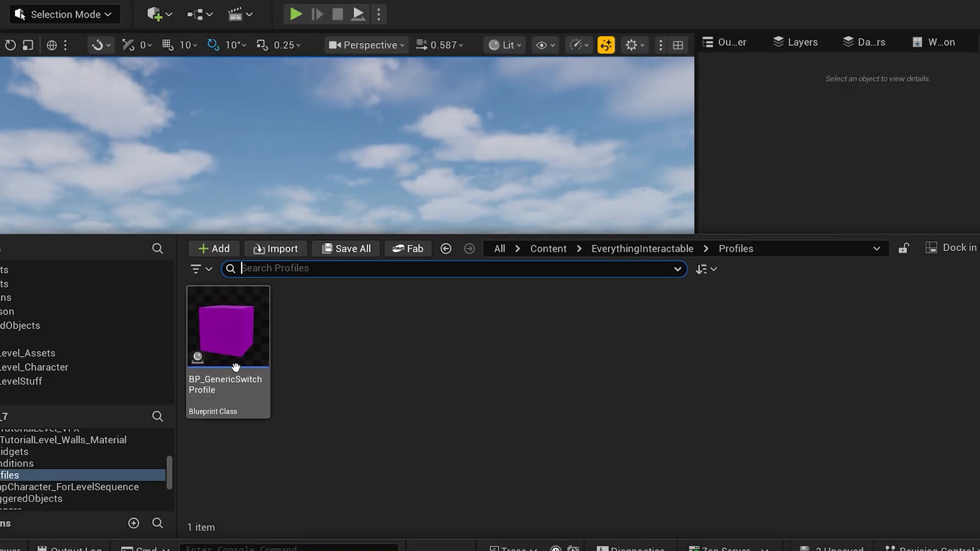
drag(237, 367, 349, 185)
drag(361, 437, 365, 266)
Set the Interaction Widget of BP_GenericSwitchProfile to WBP_DefaultSwitch
key(w)
right_drag(366, 266, 693, 313)
key(d)
key(w)
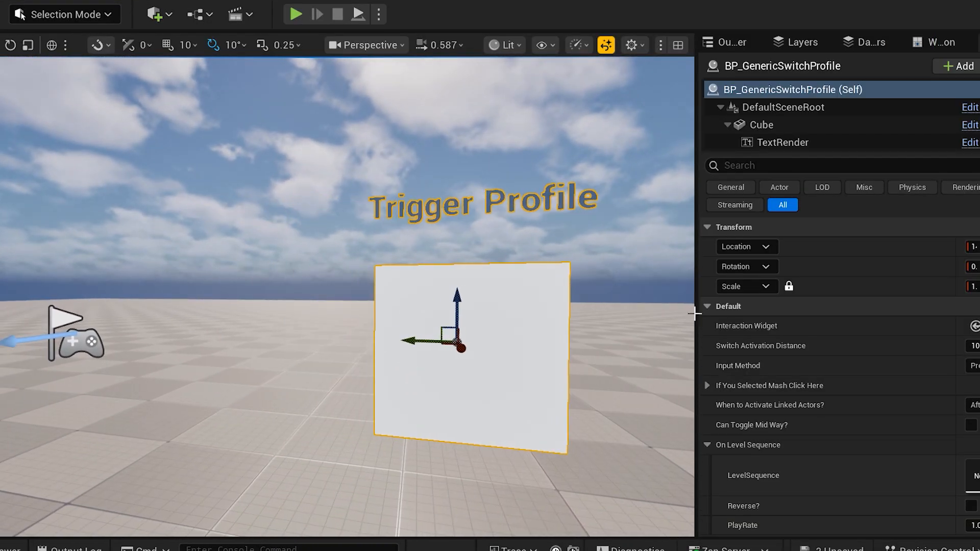
drag(694, 316, 461, 316)
click(924, 328)
click(930, 308)
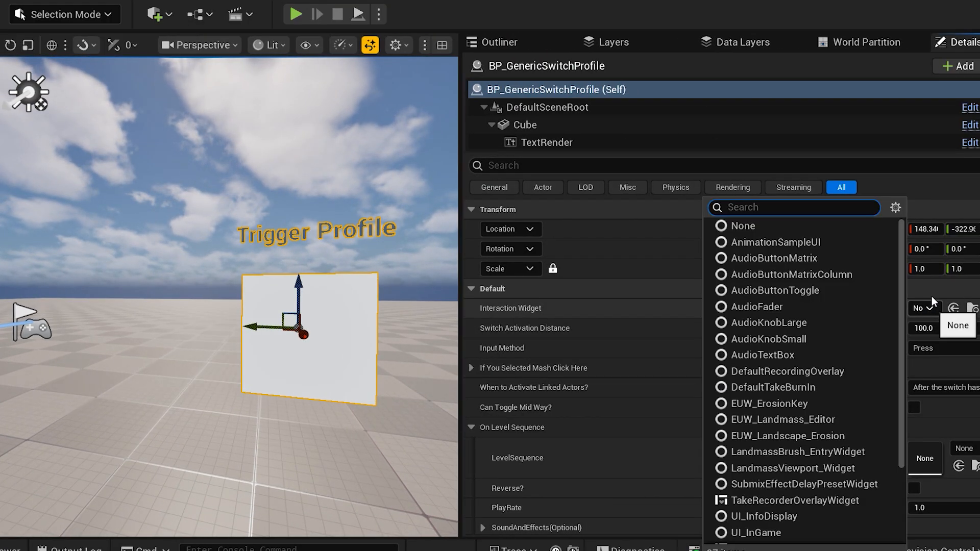
text(defu)
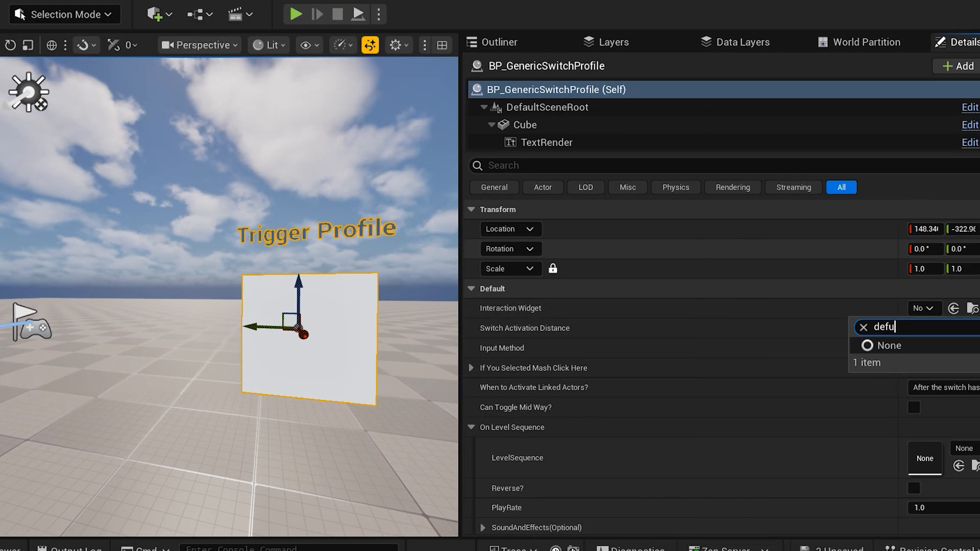
key(BackSpace)
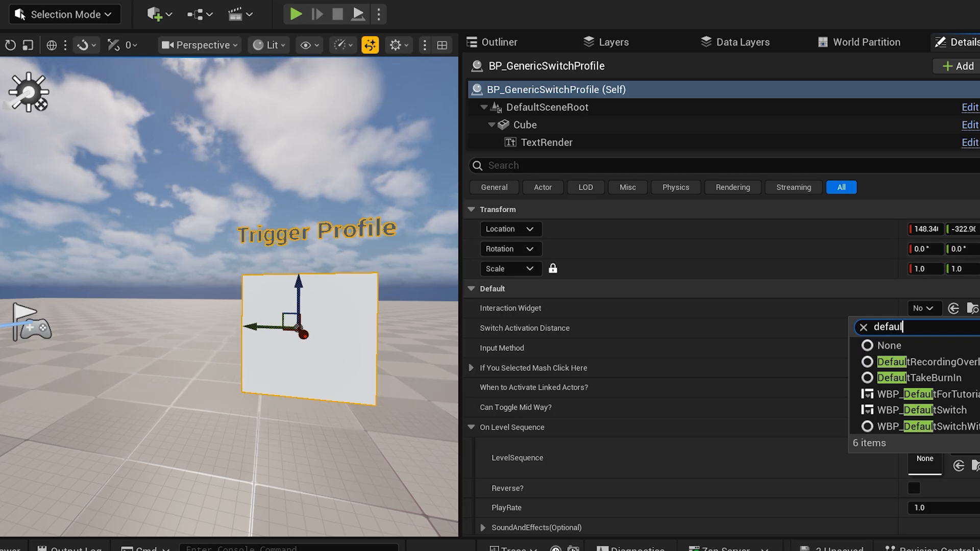
click(919, 409)
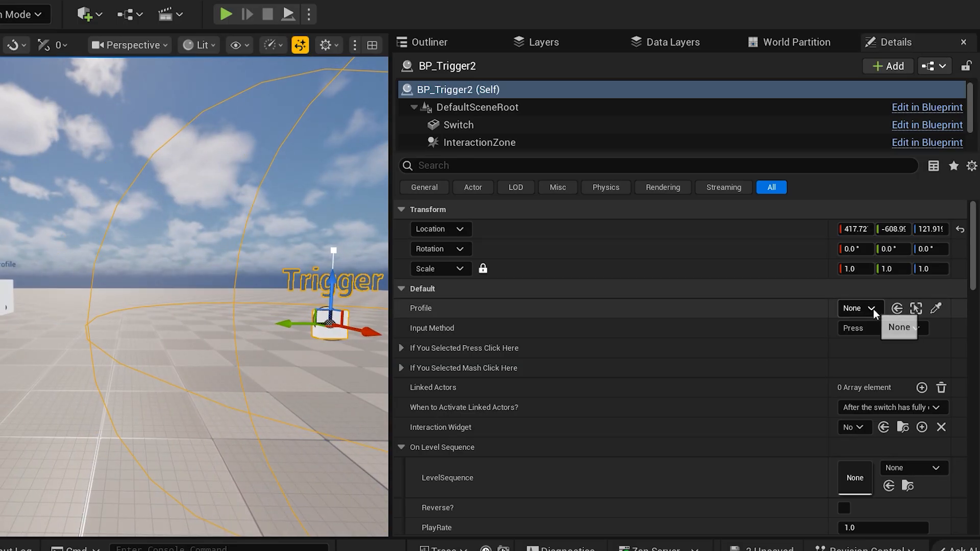
Assign BP_GenericSwitchProfile as the Profile of BP_Trigger2 and review the trigger's inherited settings
click(874, 308)
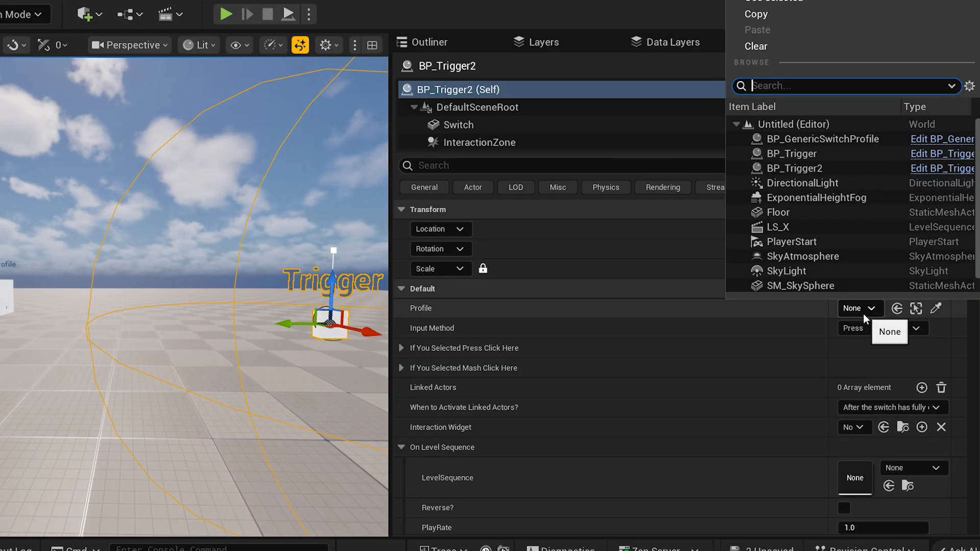
click(833, 138)
drag(387, 381, 147, 381)
scroll(539, 422, down, 6)
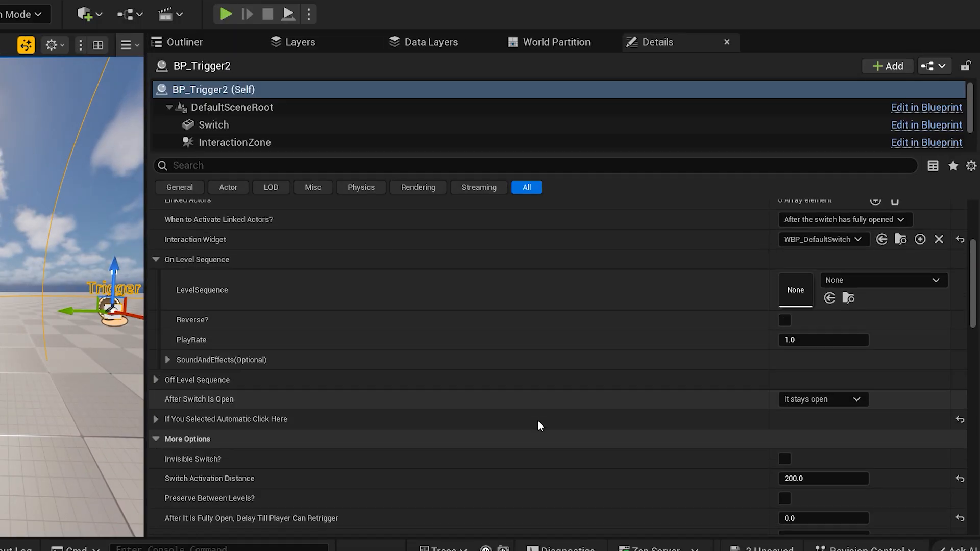
scroll(511, 418, up, 1)
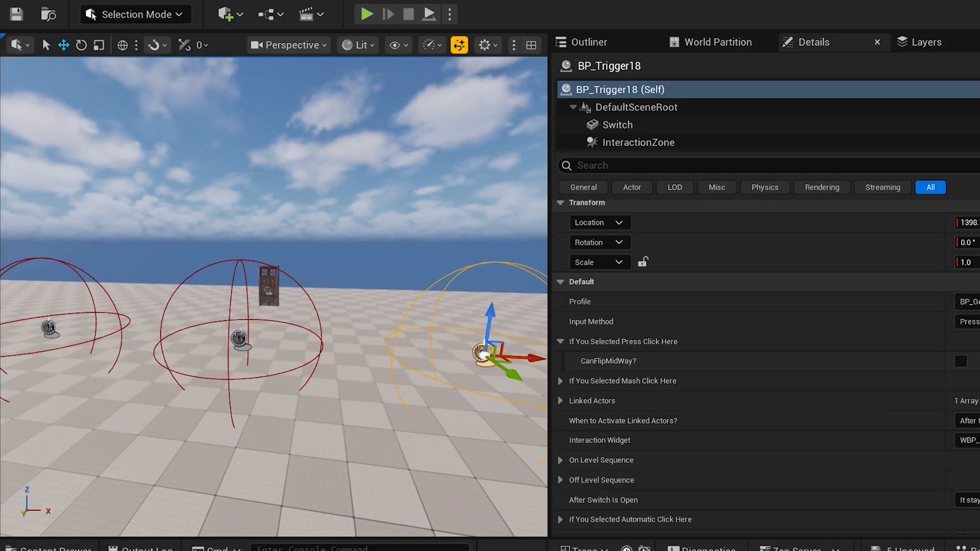
Look over the layout of the triggers around the door in the level
key(a)
right_drag(274, 296, 304, 342)
right_drag(211, 257, 210, 258)
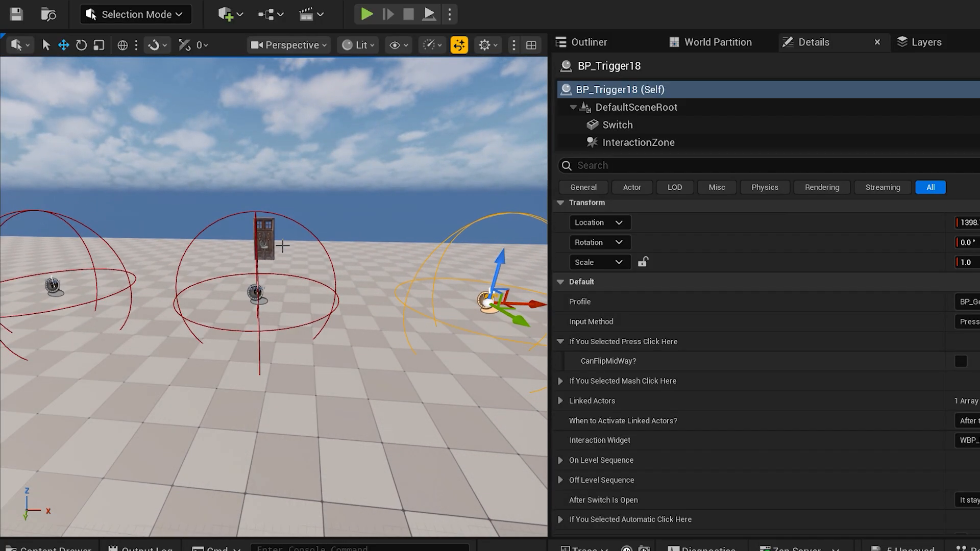
key(s)
mouse_move(279, 241)
right_down()
mouse_move(265, 247)
mouse_move(260, 207)
mouse_move(277, 258)
right_up()
key(a)
key(d)
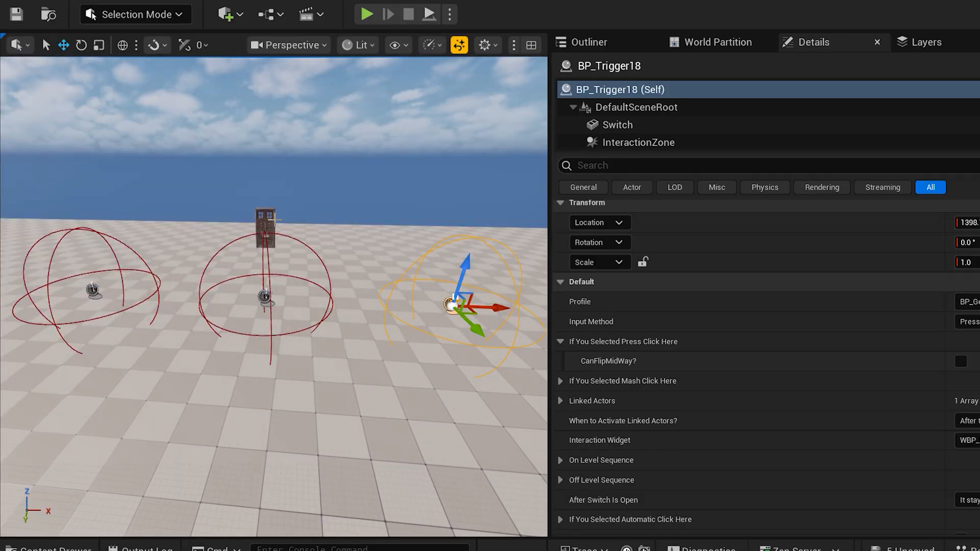
key(d)
right_drag(317, 177, 207, 217)
key(s)
right_drag(277, 192, 287, 186)
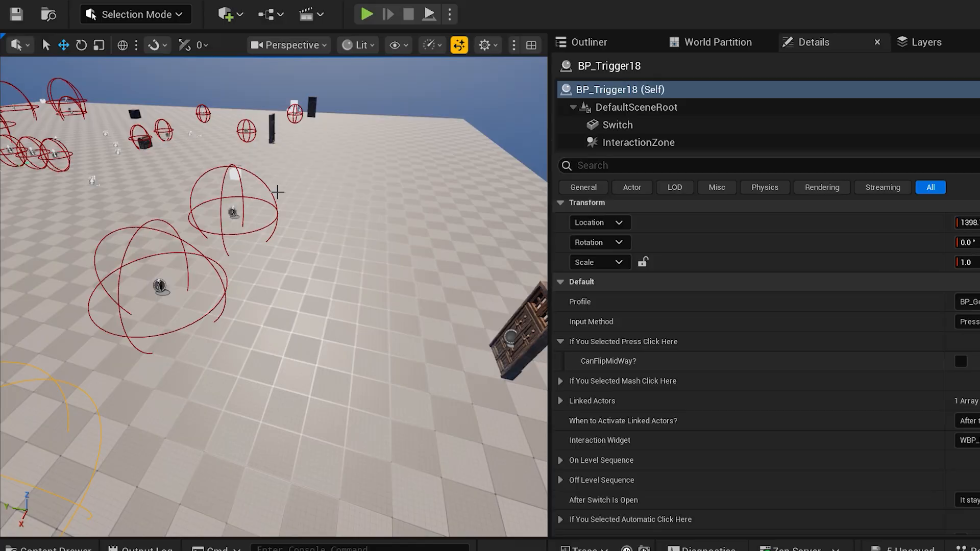
Open the Conditions folder inside EverythingInteractable
key(ctrl+space)
click(549, 284)
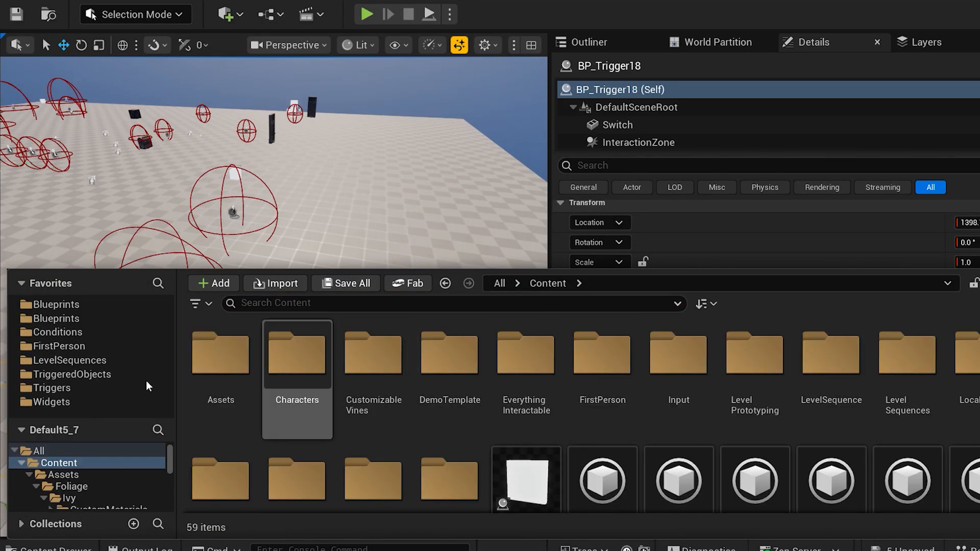
double_click(526, 358)
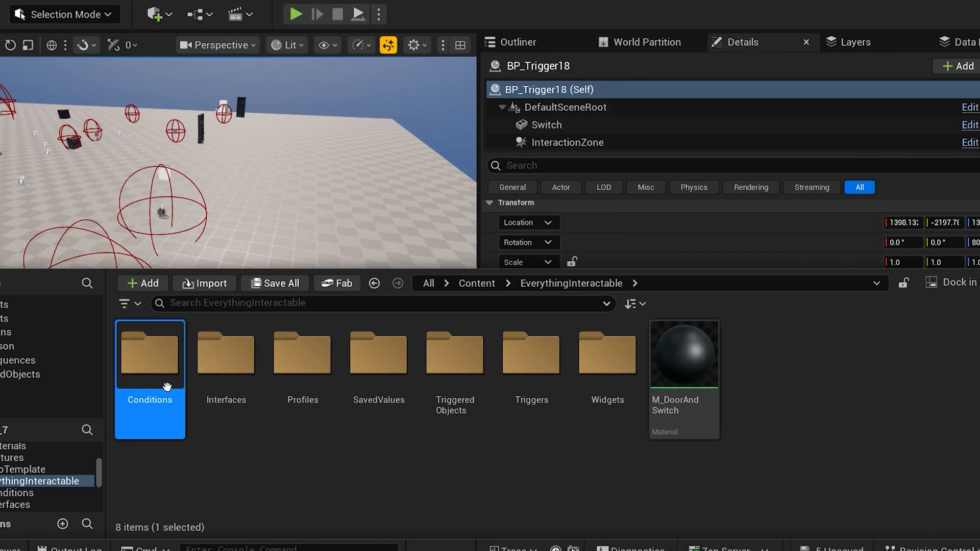
double_click(167, 387)
click(352, 381)
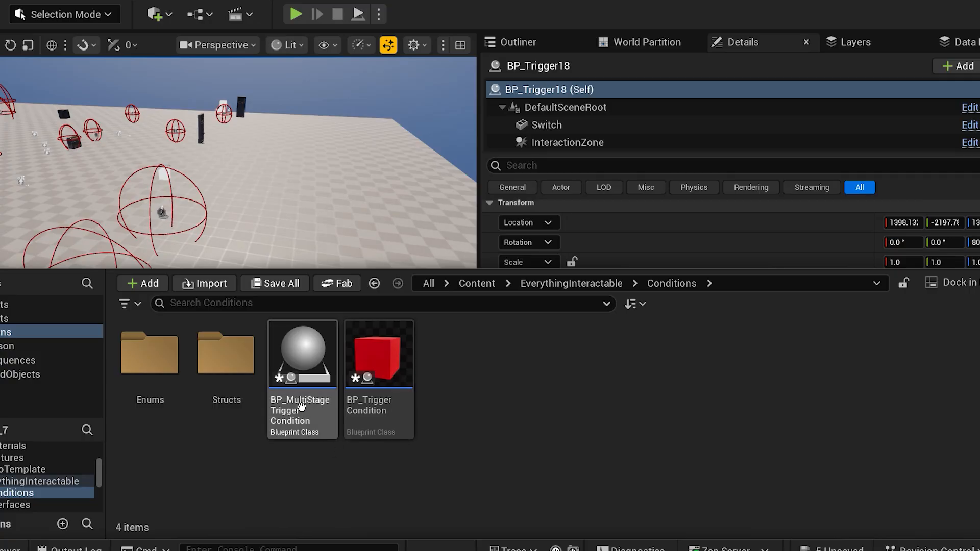
Place a BP_TriggerCondition actor in the level beside the door
right_drag(310, 204, 335, 201)
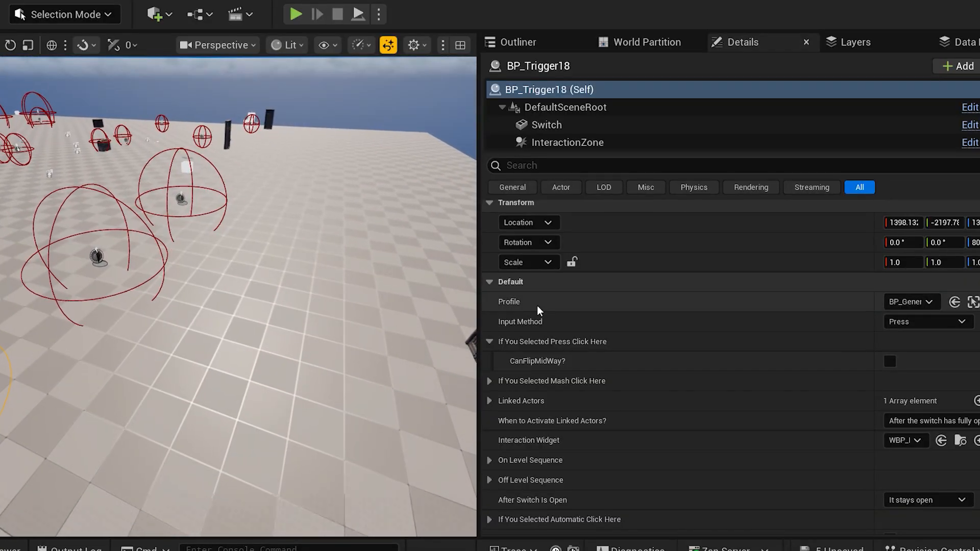
key(ctrl+space)
drag(393, 363, 357, 217)
drag(428, 216, 370, 311)
drag(383, 248, 383, 246)
Try to pick BP_TriggerCondition4 in the level for BP_Trigger16
right_drag(383, 246, 676, 188)
key(a)
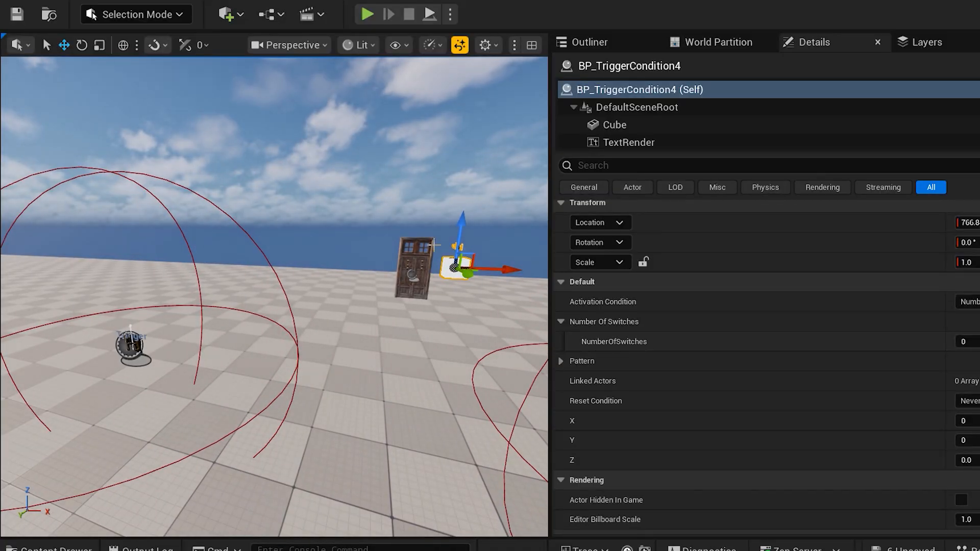
right_drag(430, 260, 511, 235)
key(a)
click(211, 386)
right_drag(212, 387, 268, 378)
key(w)
key(a)
key(w)
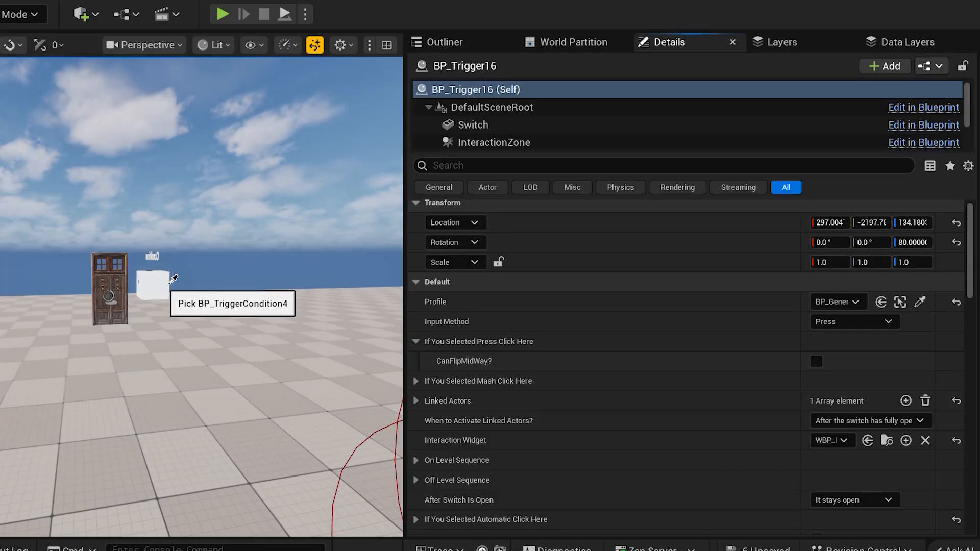
right_click(192, 296)
key(s)
right_drag(179, 302, 159, 309)
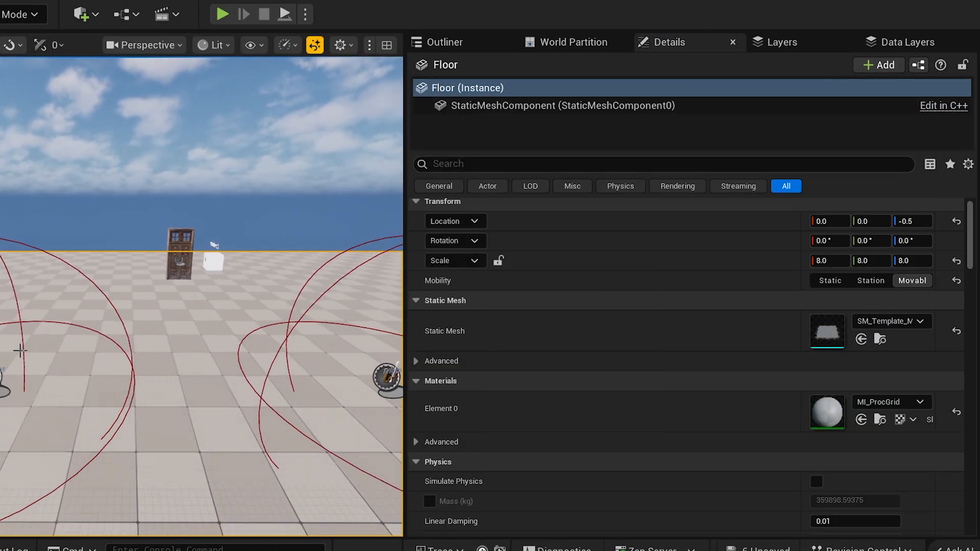
Clear BP_Trigger16's Linked Actors and link it to BP_TriggerCondition4 picked in the level
click(5, 384)
right_drag(5, 384, 15, 375)
key(w)
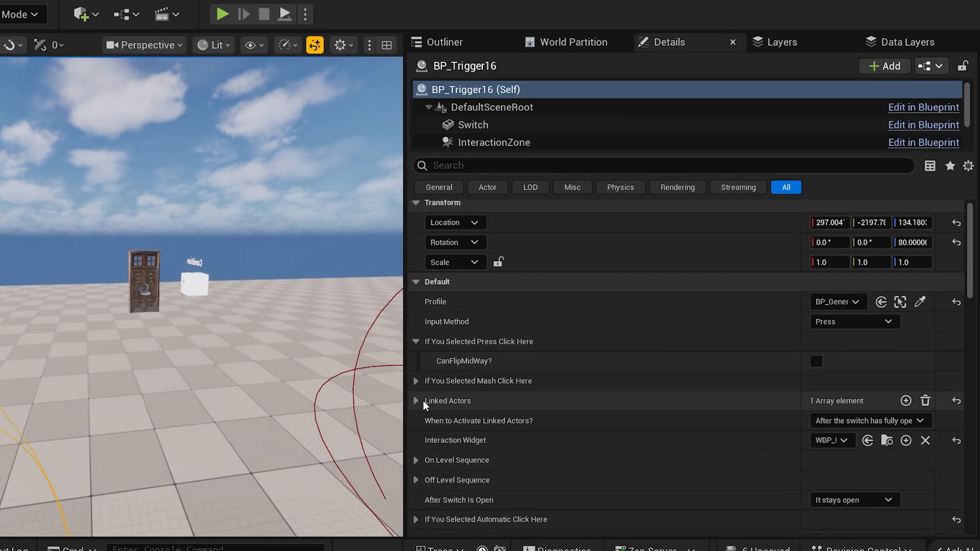
click(416, 401)
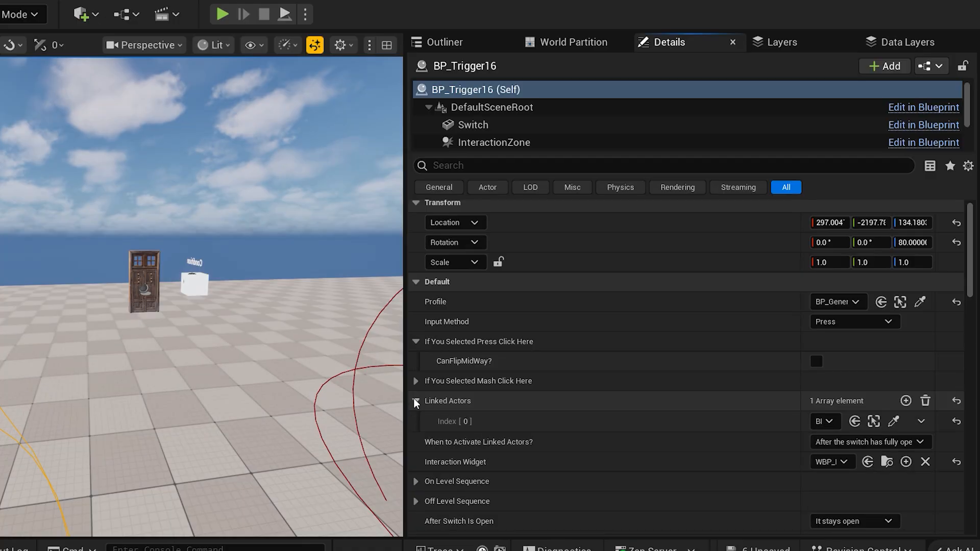
click(925, 402)
click(906, 402)
click(902, 423)
click(198, 286)
Replace BP_Trigger17's linked actors with a single entry pointing to the condition cube beside the door
key(d)
right_drag(198, 286, 210, 312)
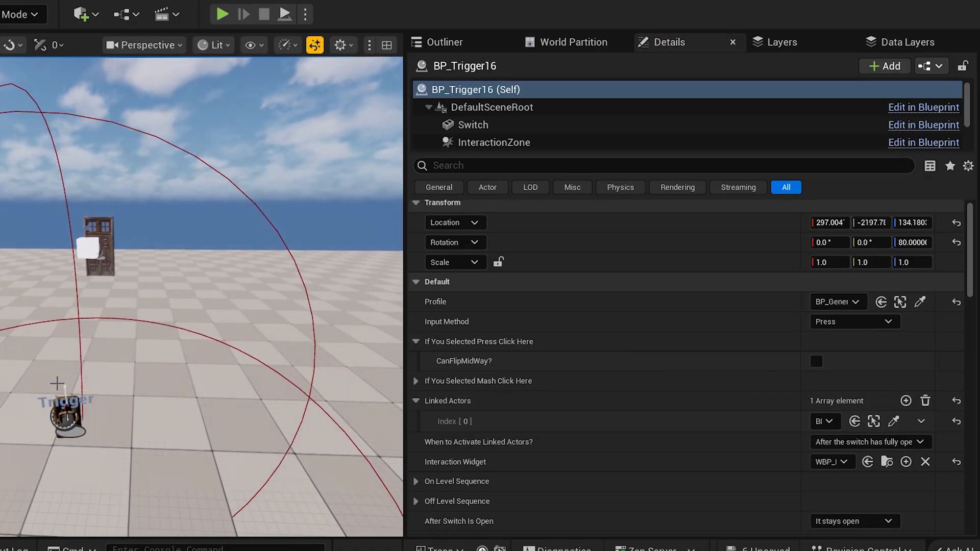
click(62, 404)
scroll(555, 411, down, 2)
click(925, 354)
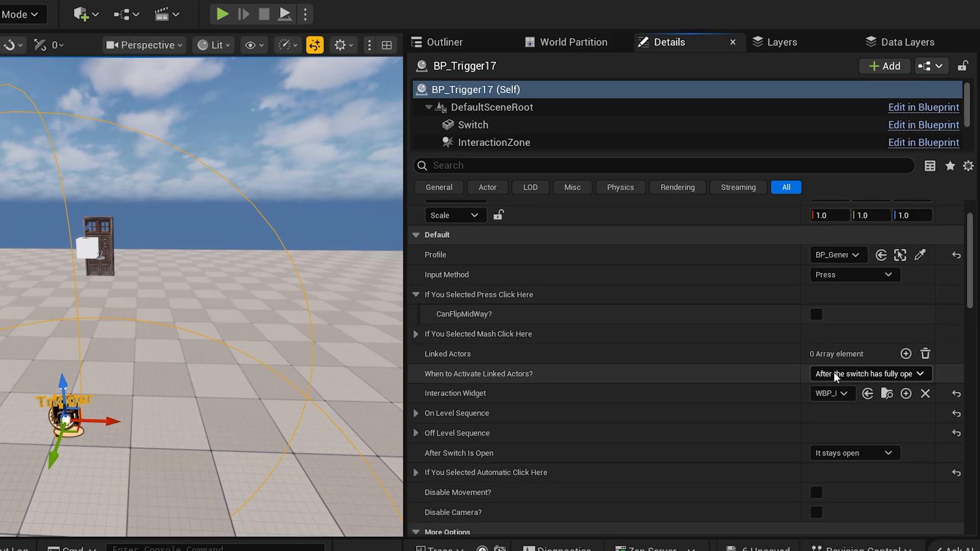
click(906, 354)
click(894, 374)
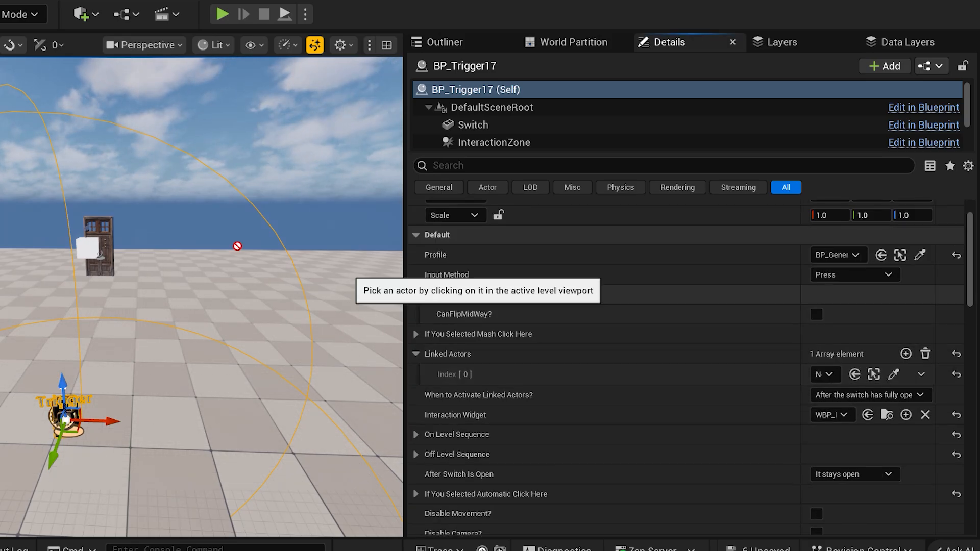
click(96, 243)
Reset BP_Trigger18's Linked Actors and add BP_TriggerCondition4 as its only entry
key(d)
right_drag(204, 342, 250, 344)
key(w)
key(s)
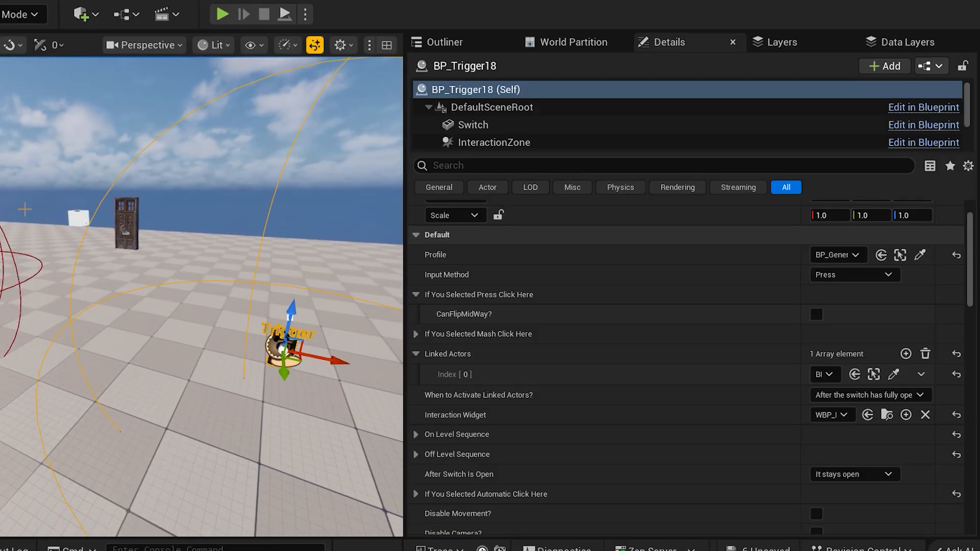
click(923, 356)
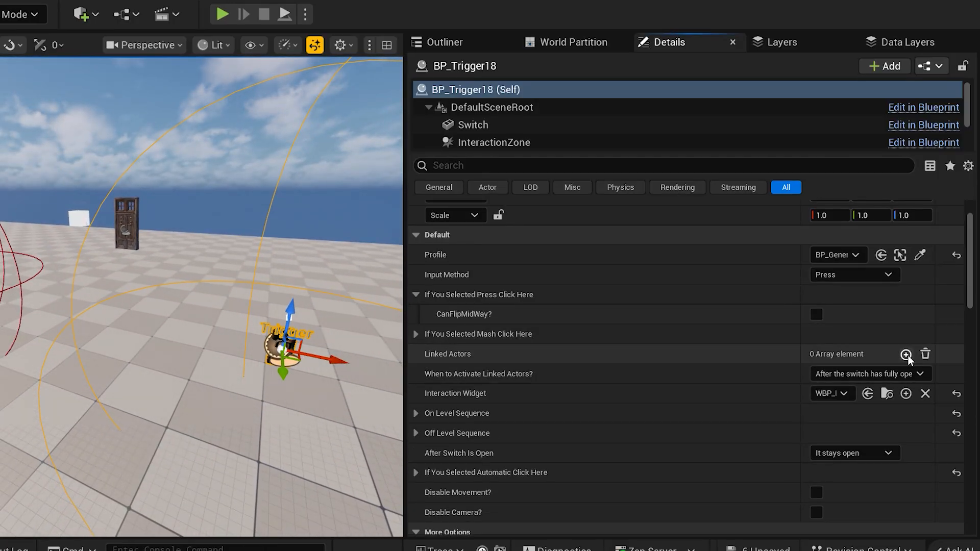
click(908, 356)
click(895, 375)
right_drag(267, 309, 241, 315)
key(w)
click(249, 313)
Set NumberOfSwitches to 3 on BP_TriggerCondition4, keeping NumberOfSwitches as the activation condition
key(s)
click(416, 275)
scroll(429, 305, up, 2)
right_drag(391, 313, 423, 330)
key(a)
click(417, 347)
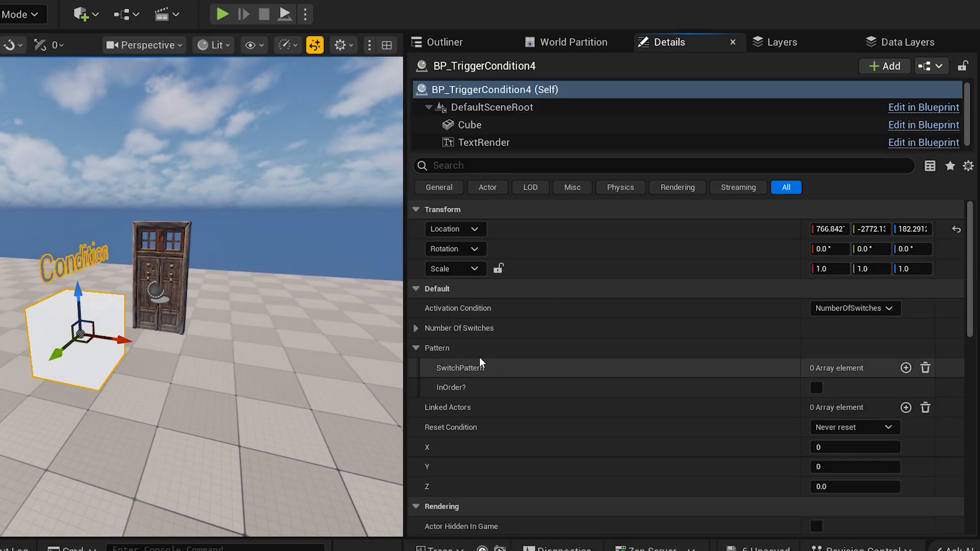
click(416, 348)
click(417, 328)
right_drag(236, 278, 230, 302)
key(w)
text(s)
text(3)
Add one Linked Actors entry to BP_TriggerCondition4 and pick the door in the level for it
right_drag(357, 287, 355, 285)
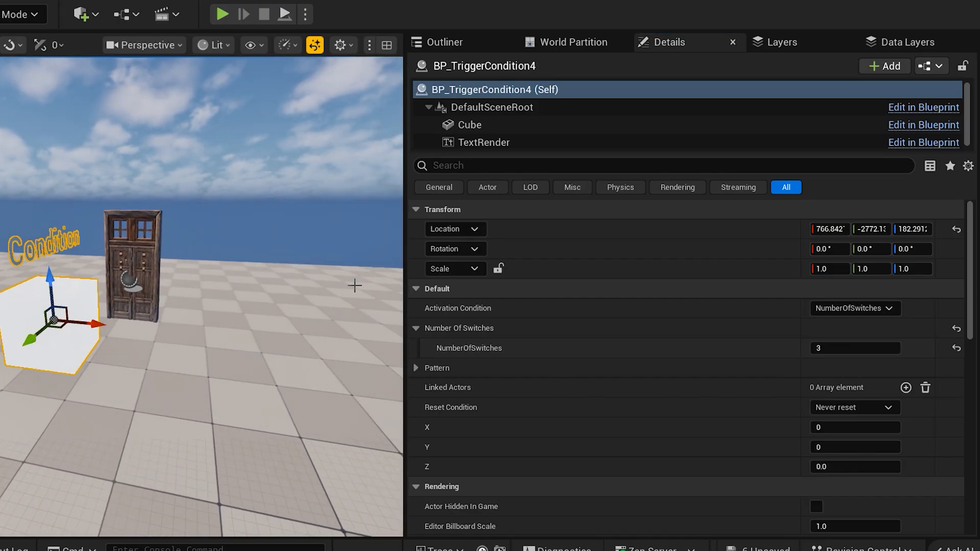
right_drag(245, 215, 244, 214)
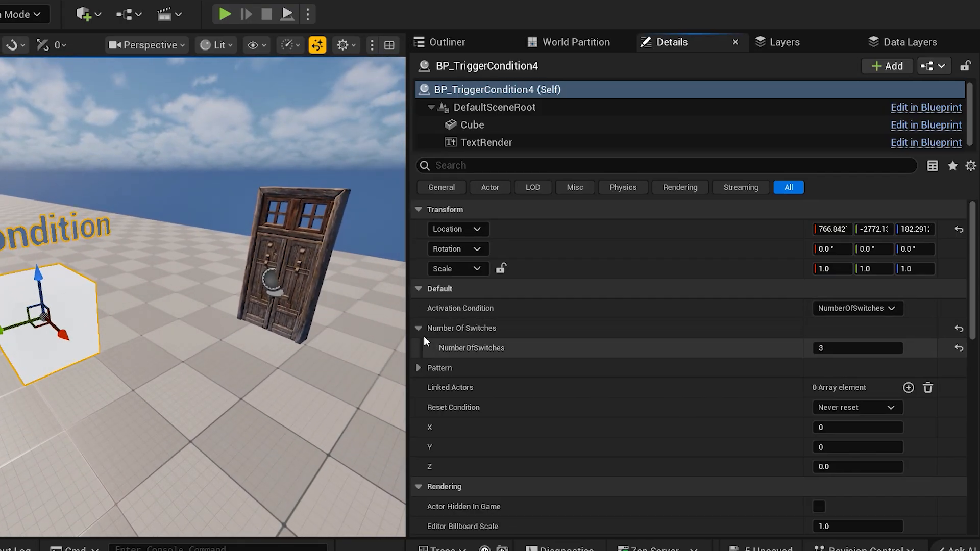
click(422, 330)
click(909, 368)
click(896, 389)
key(s)
right_drag(65, 296, 2, 333)
key(a)
right_drag(334, 263, 218, 290)
right_drag(92, 258, 71, 219)
key(w)
key(s)
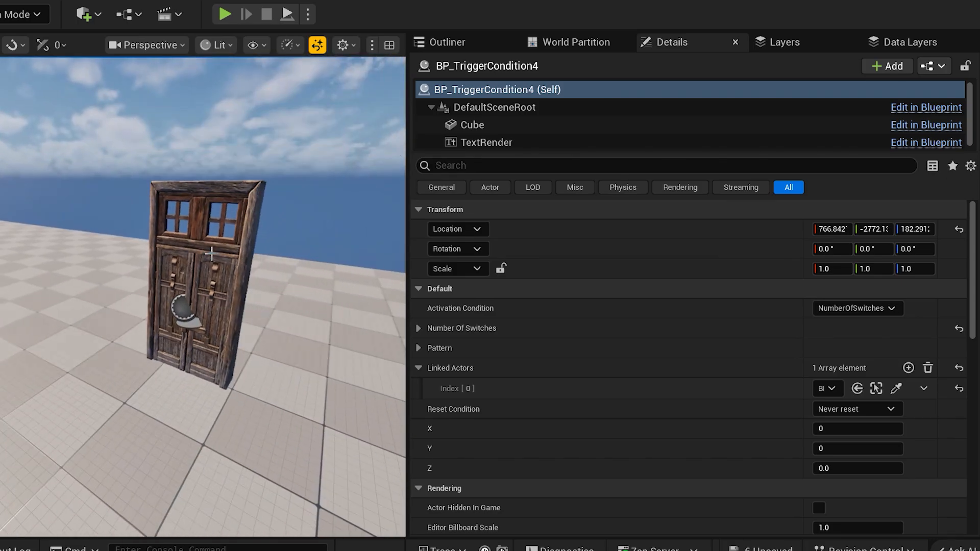
click(195, 296)
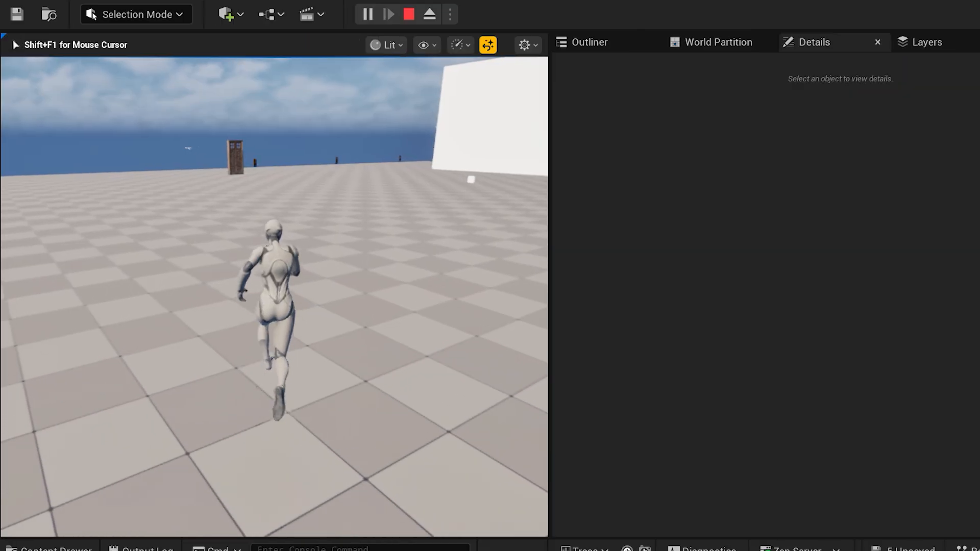
Play-test the level by running to the three switches and activating each one, and end the session
key(w)
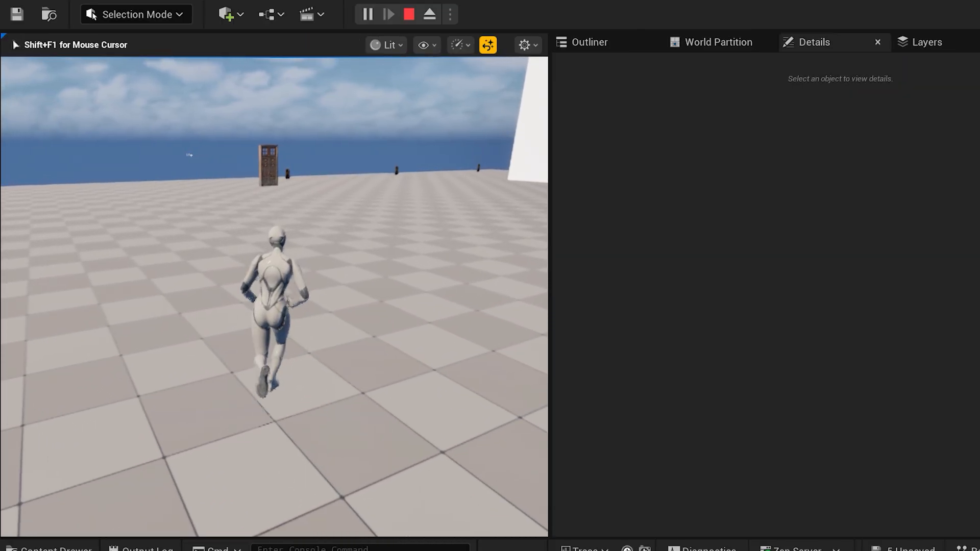
key(d)
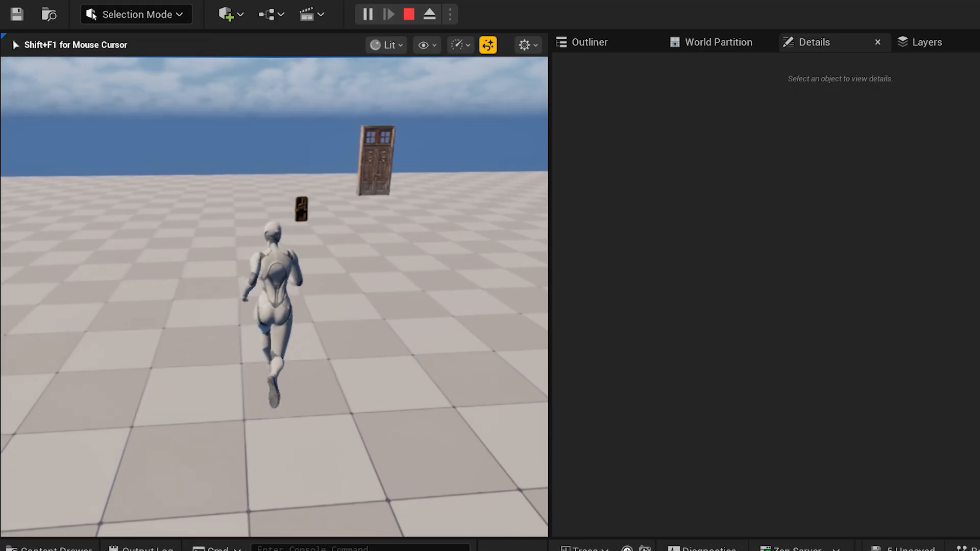
key(f)
key(s)
key(d)
key(w)
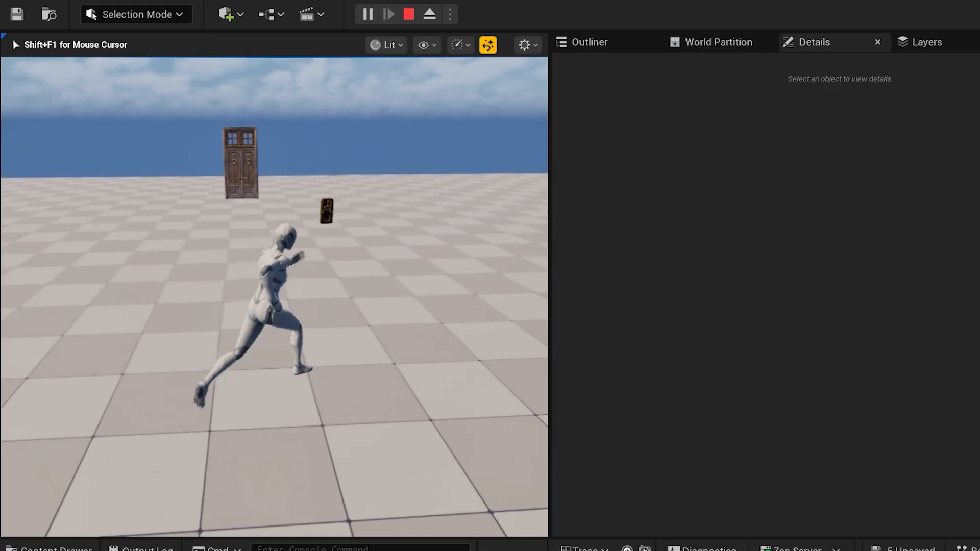
key(f)
key(s)
key(d)
key(w)
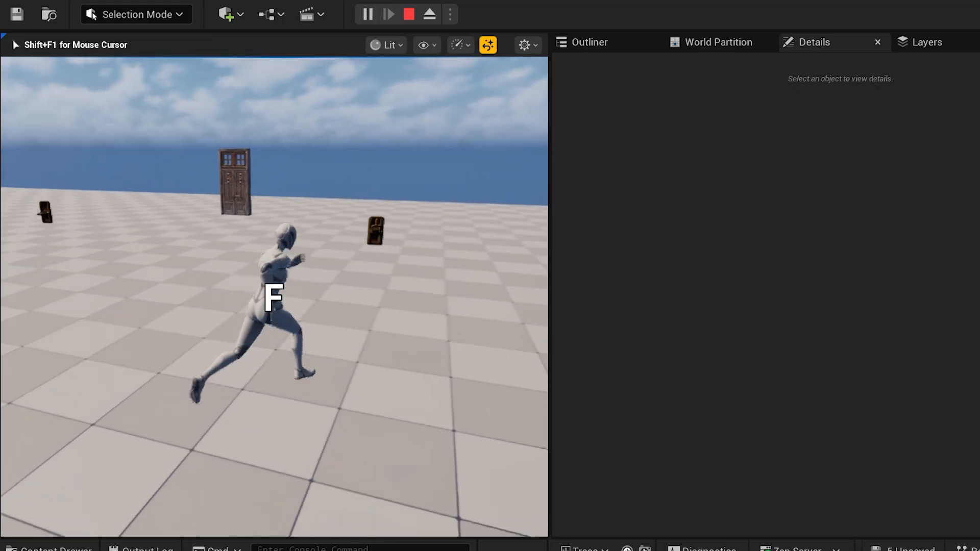
key(f)
key(a)
key(w)
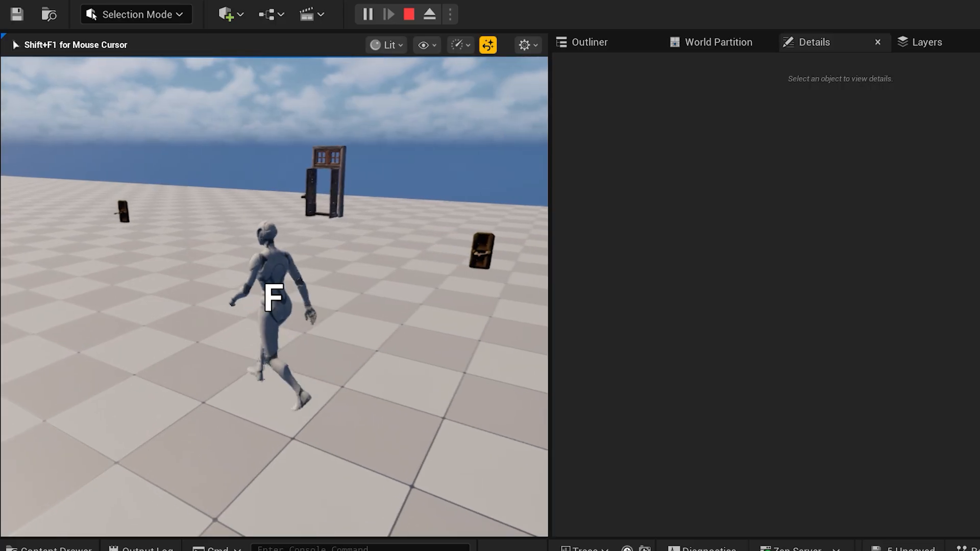
key(Escape)
Set BP_TriggerCondition4's Reset Condition to reset if X switches have been turned on, with X at 3, and save the level
right_drag(274, 297, 306, 226)
key(s)
key(w)
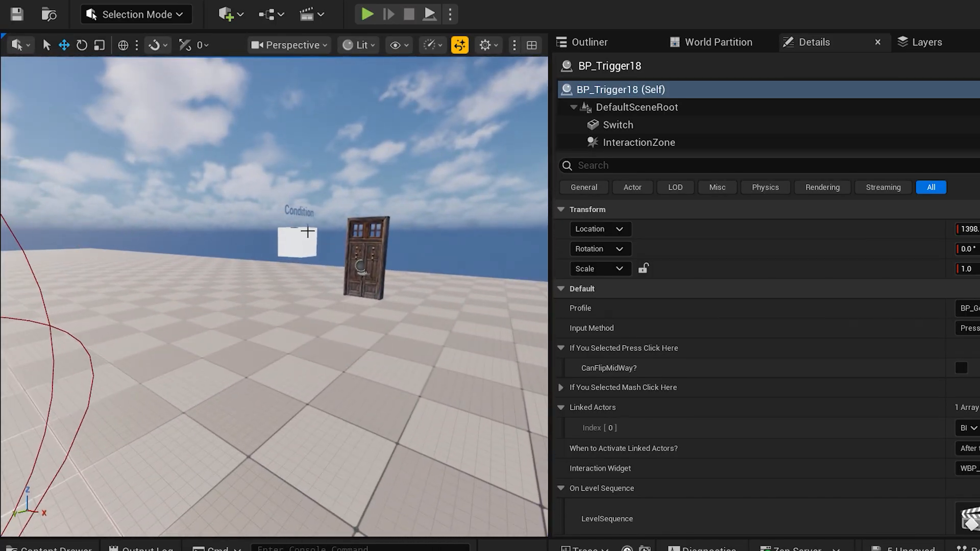
click(305, 229)
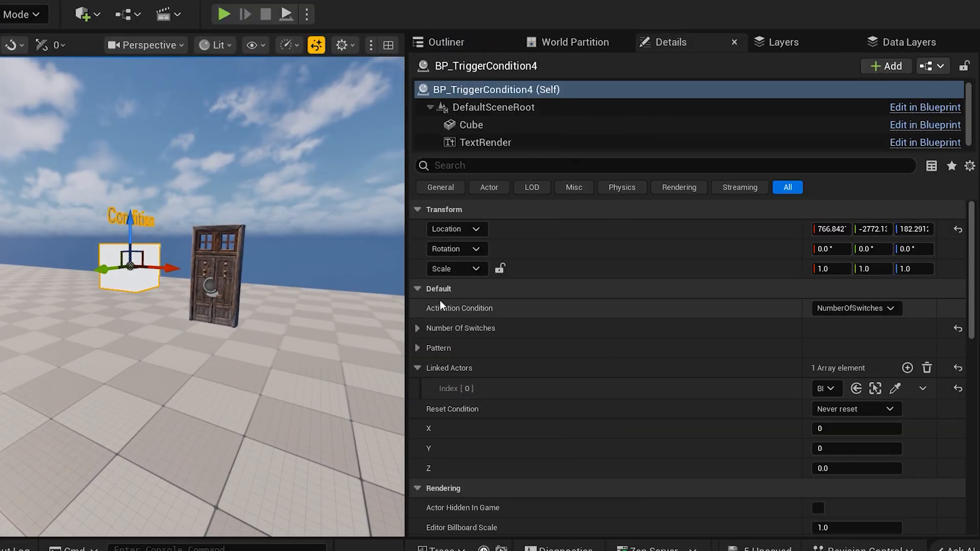
click(448, 328)
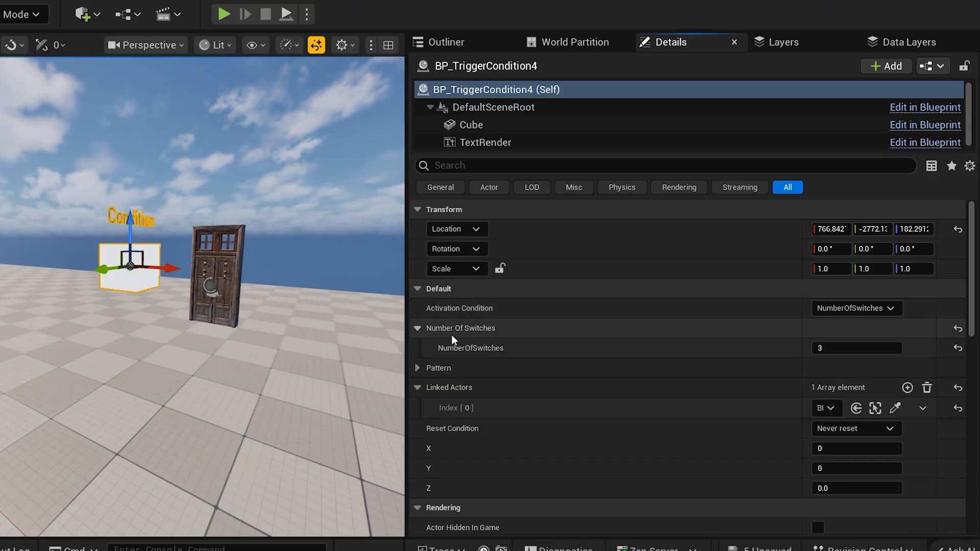
click(422, 329)
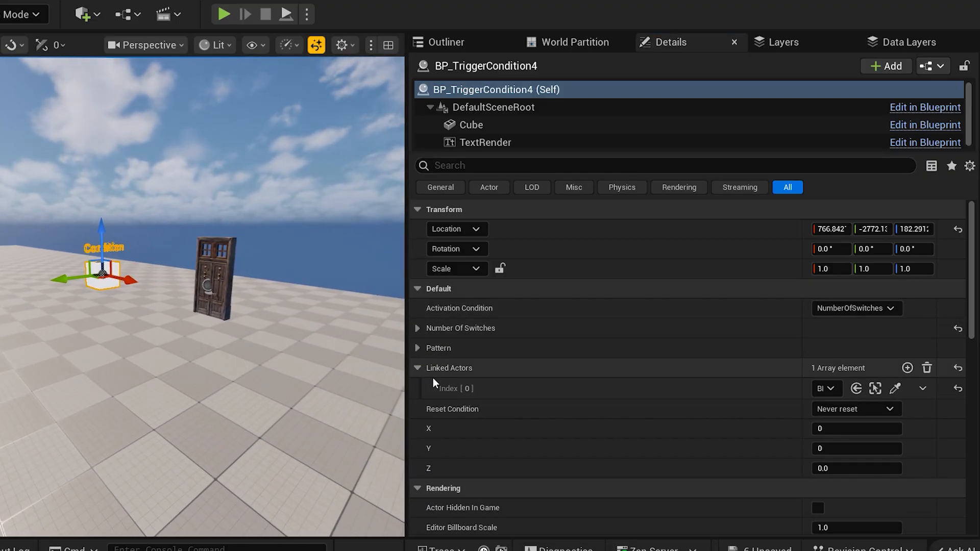
click(857, 409)
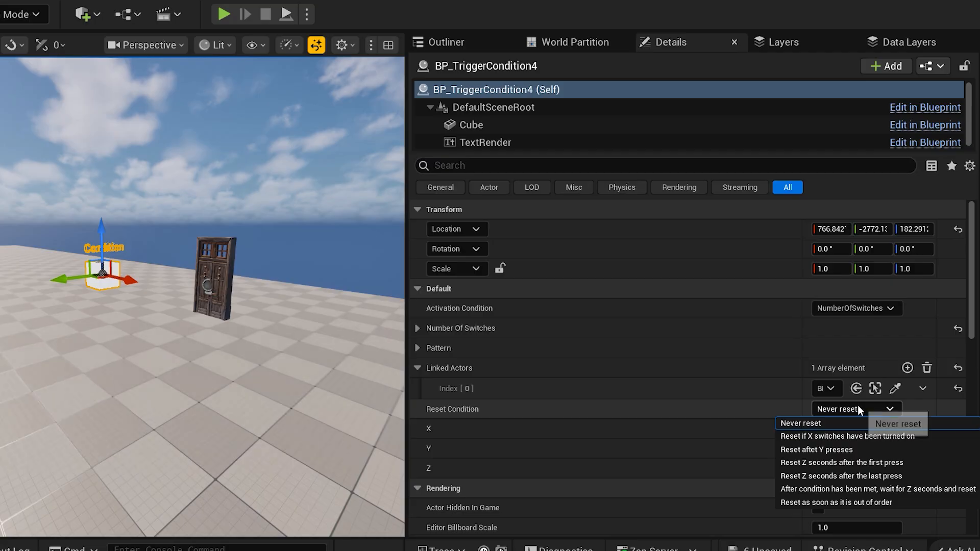
click(868, 438)
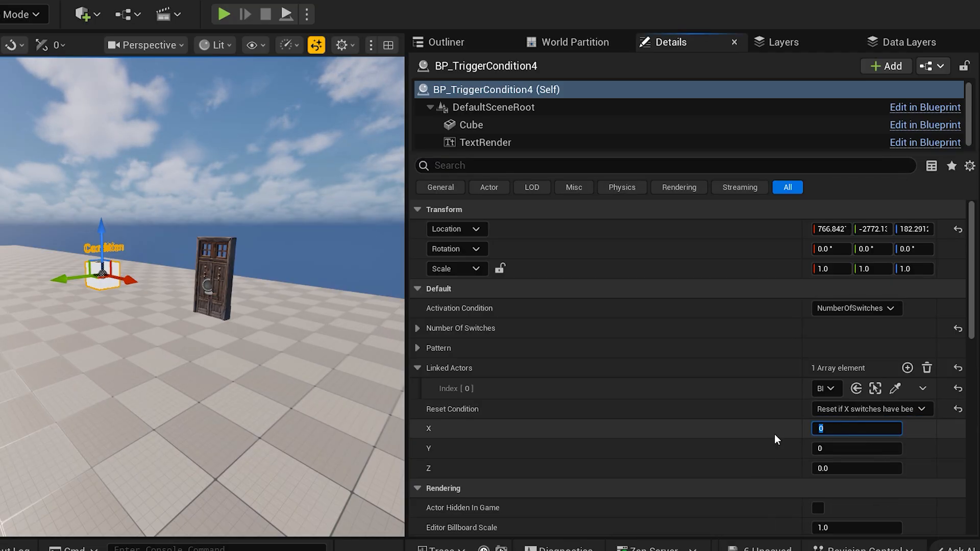
key(ctrl+s)
Play the level again and activate the switches to test the condition's reset behaviour
click(223, 14)
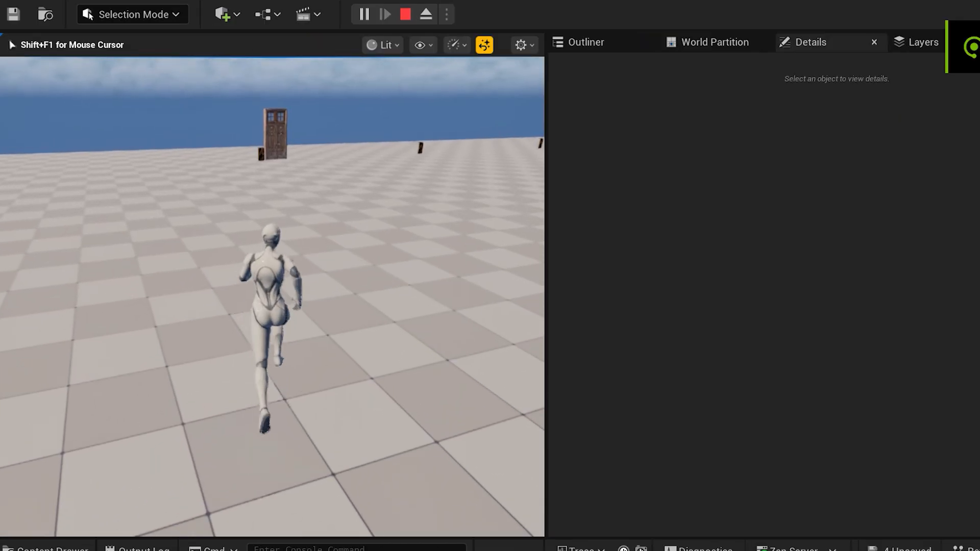
key(d)
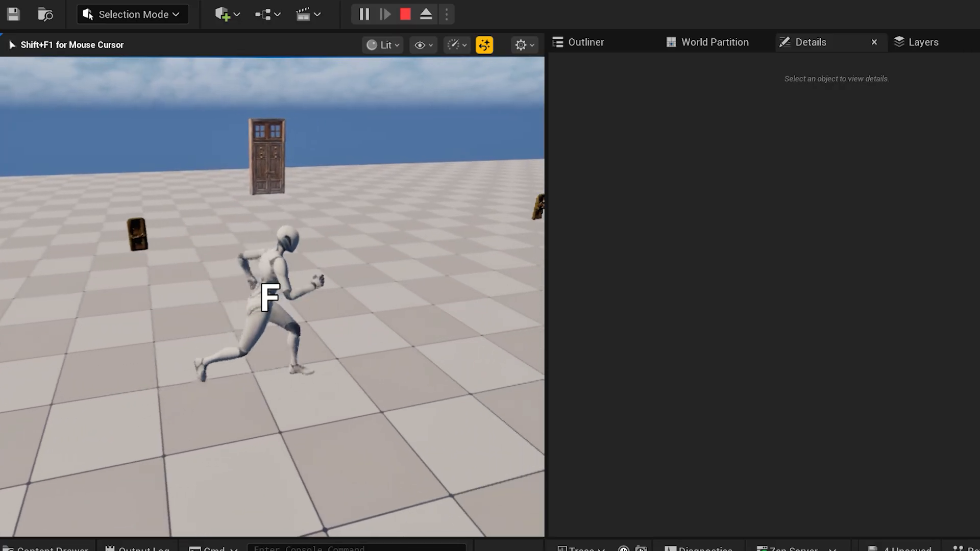
key(f)
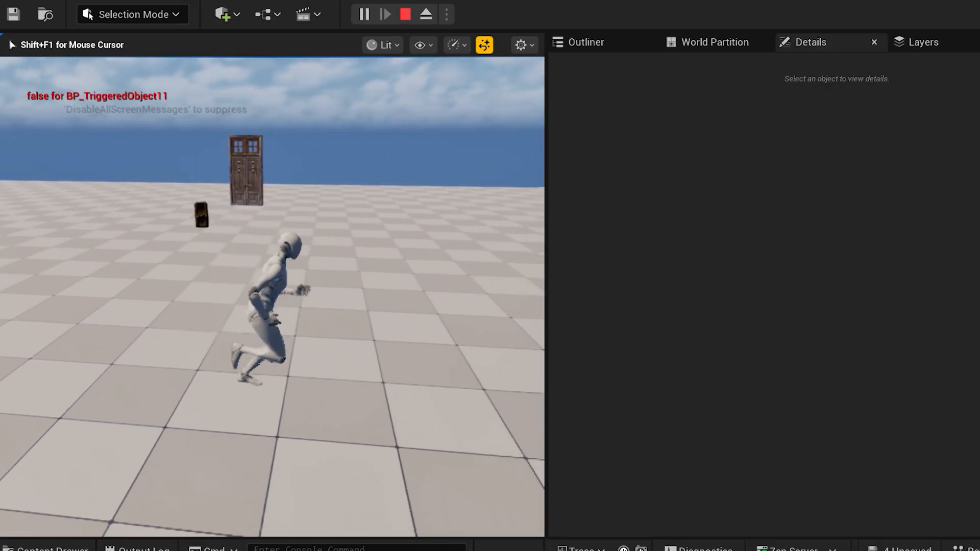
key(f)
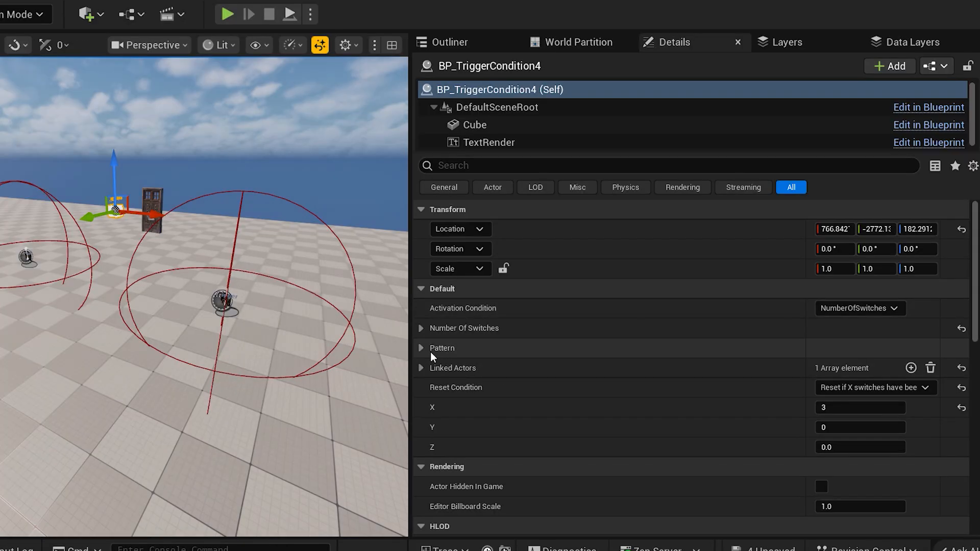
Change BP_TriggerCondition4's Activation Condition to ParticularPattern and add three entries to its SwitchPattern
right_drag(286, 317, 256, 306)
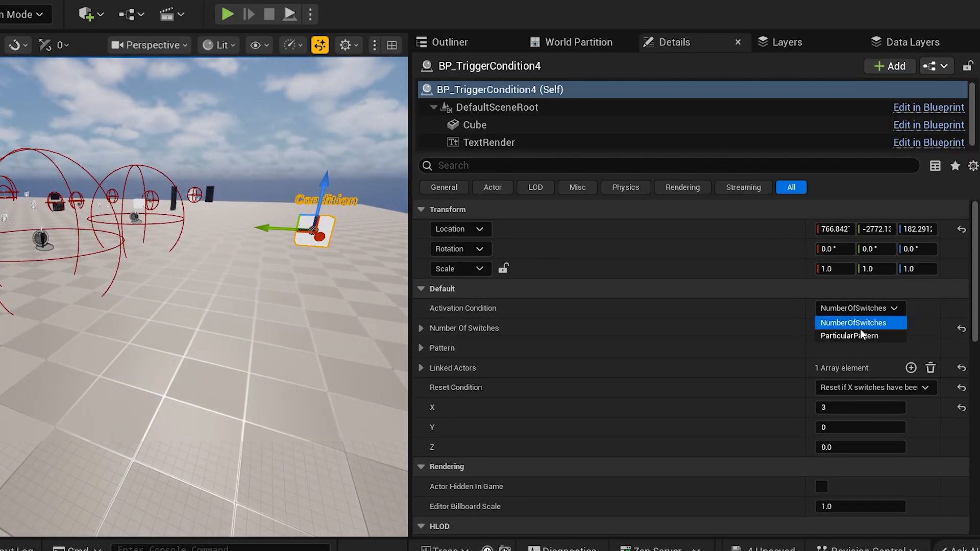
click(421, 348)
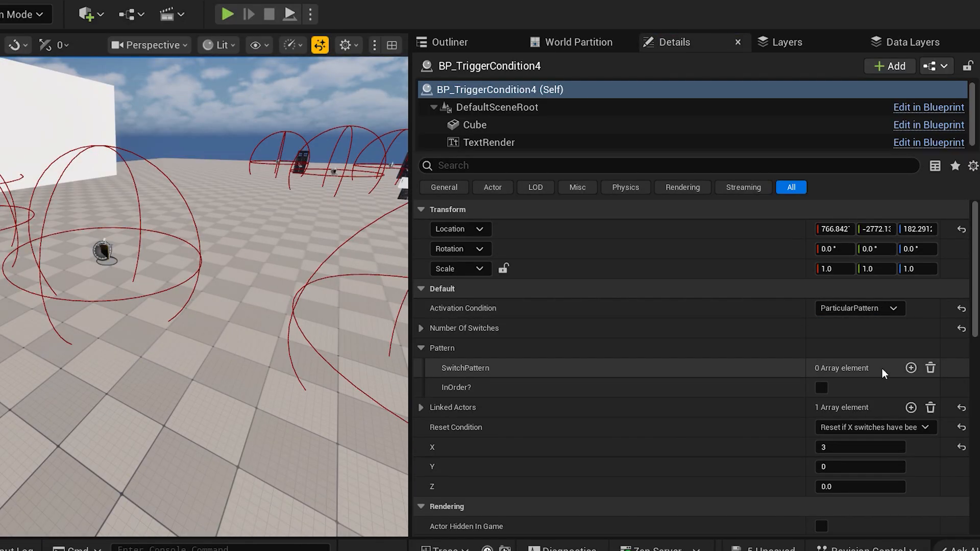
click(911, 368)
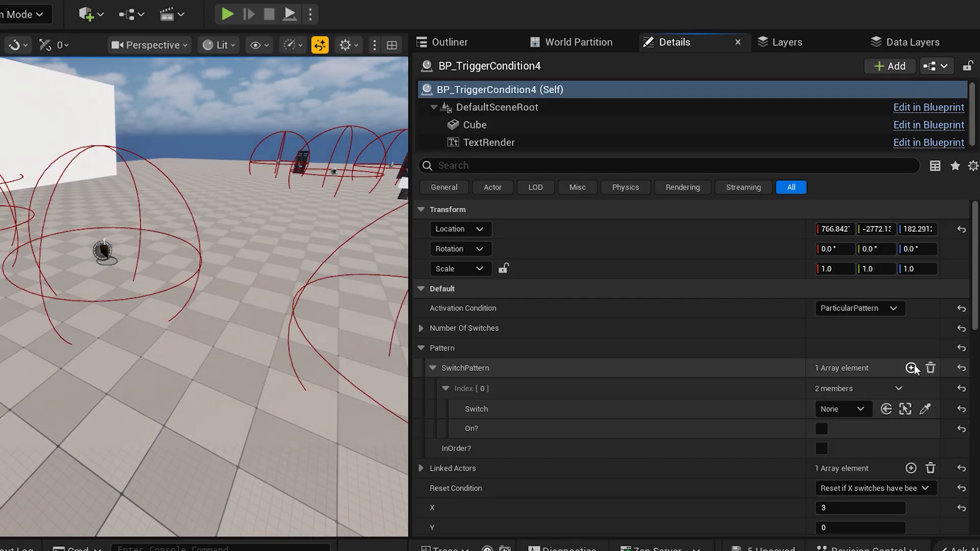
click(911, 368)
click(912, 368)
Assign the three triggers in the level to the SwitchPattern entries, enabling On? for Index 0 and Index 2 only
click(926, 409)
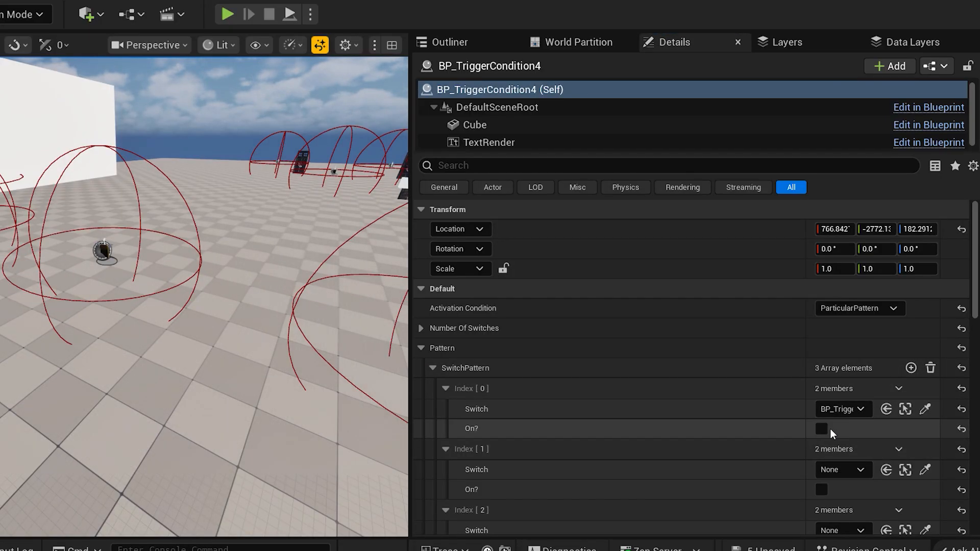
click(823, 429)
click(925, 470)
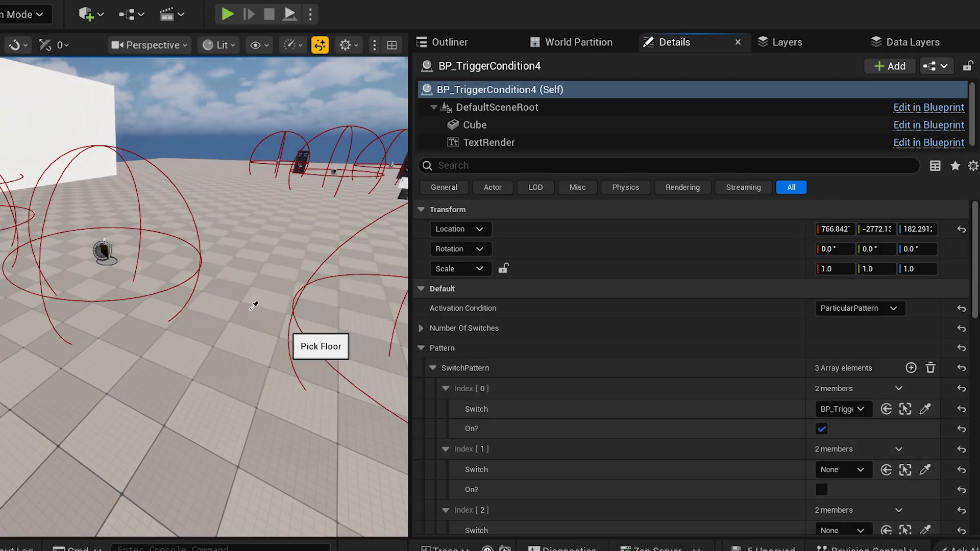
scroll(857, 465, down, 2)
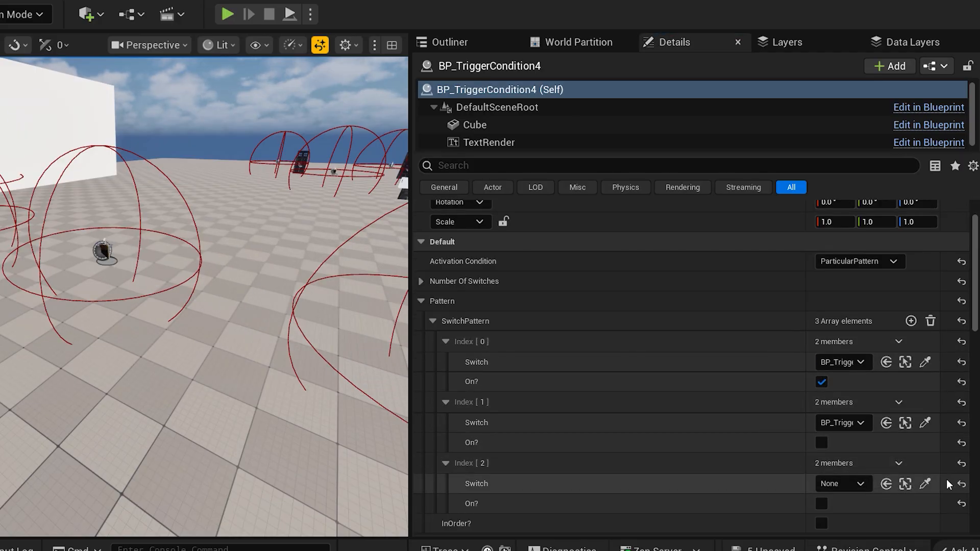
click(925, 484)
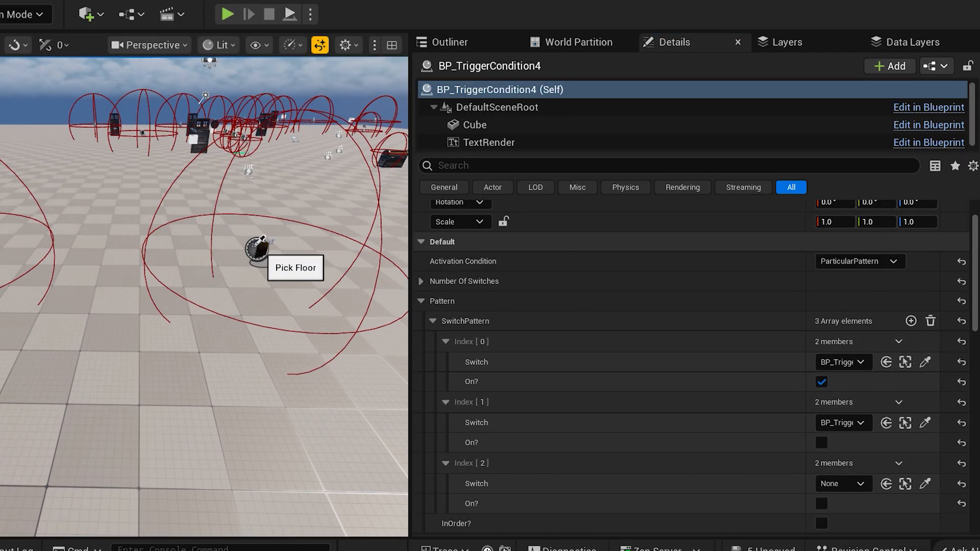
click(263, 244)
click(821, 504)
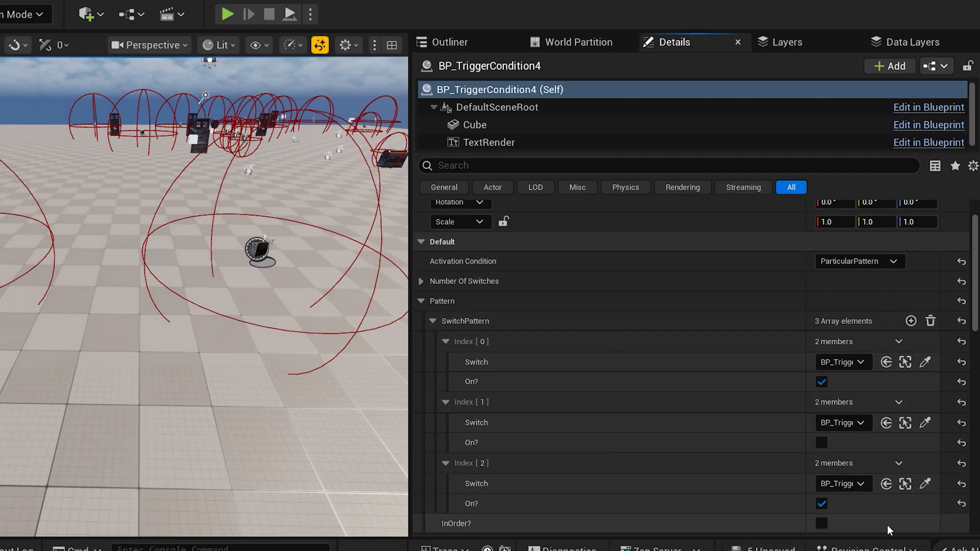
Review the remaining pattern settings of BP_TriggerCondition4 and save the level
scroll(864, 504, down, 1)
scroll(864, 504, down, 1)
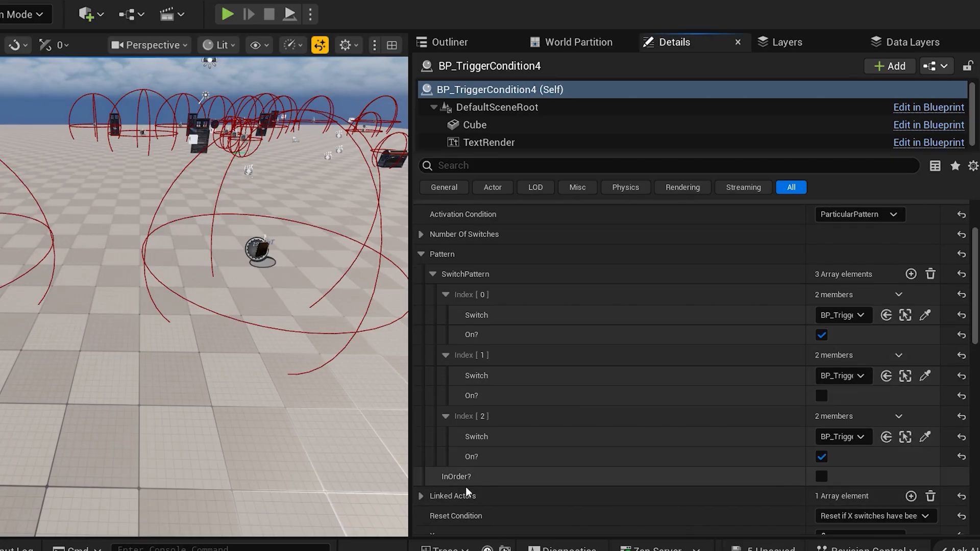
right_drag(296, 245, 255, 194)
key(d)
key(ctrl+s)
Play the level and toggle the switches near the door to test the particular switch pattern
click(227, 14)
key(w)
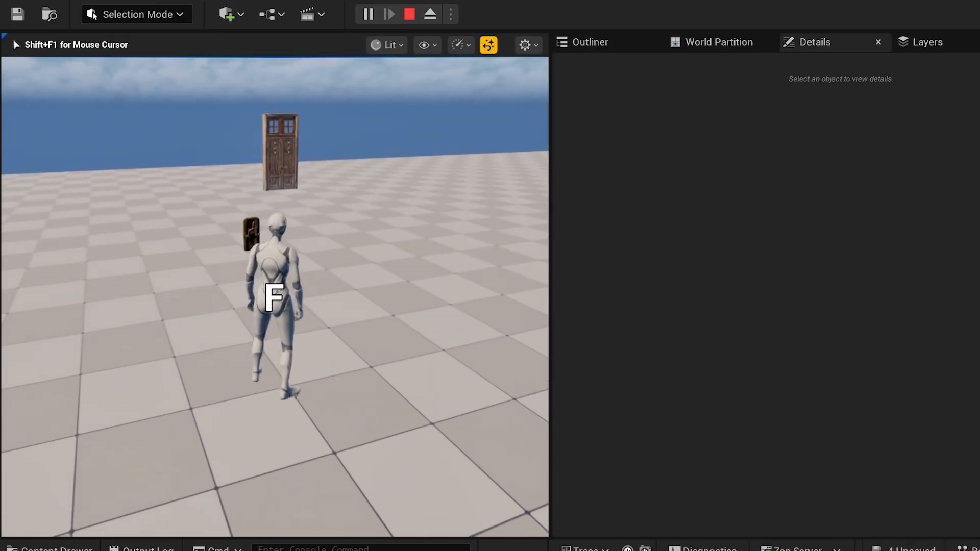
key(d)
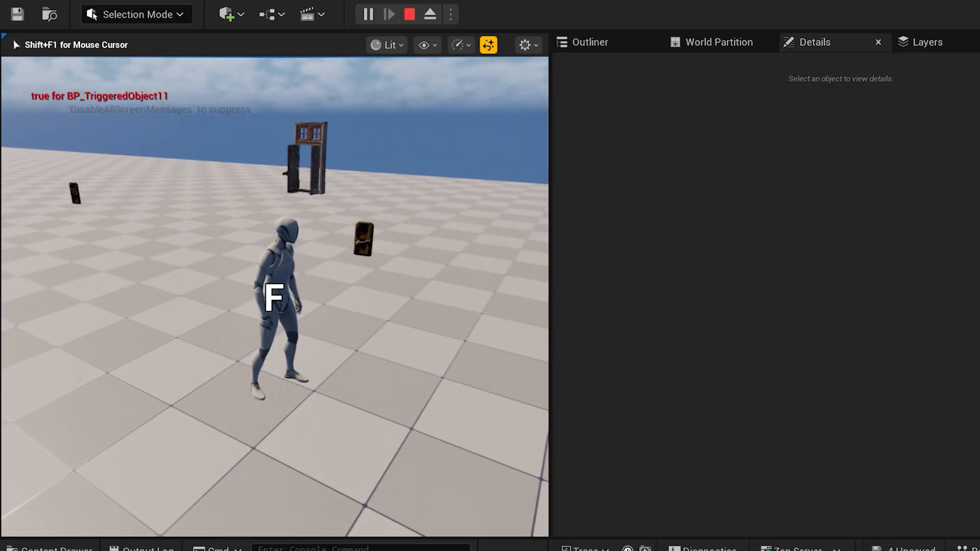
key(f)
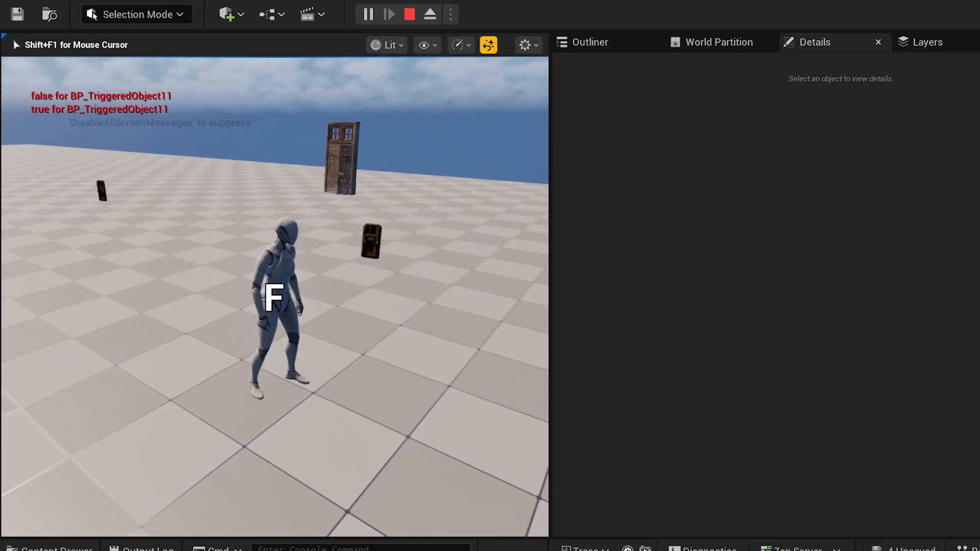
key(w)
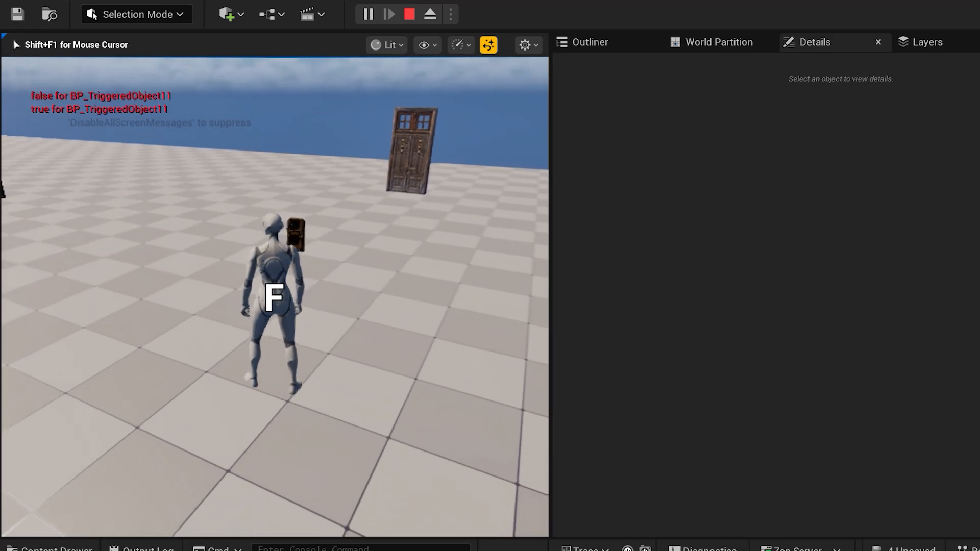
key(s)
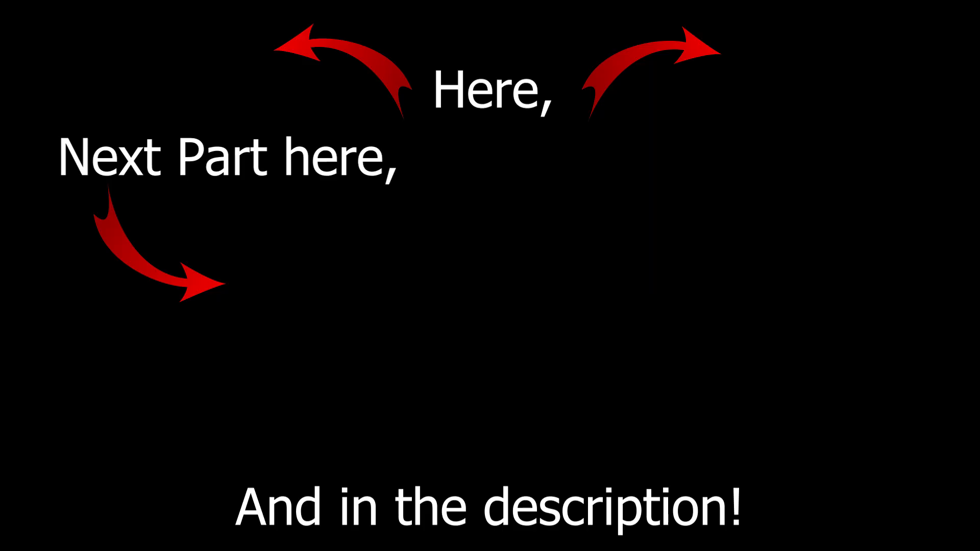